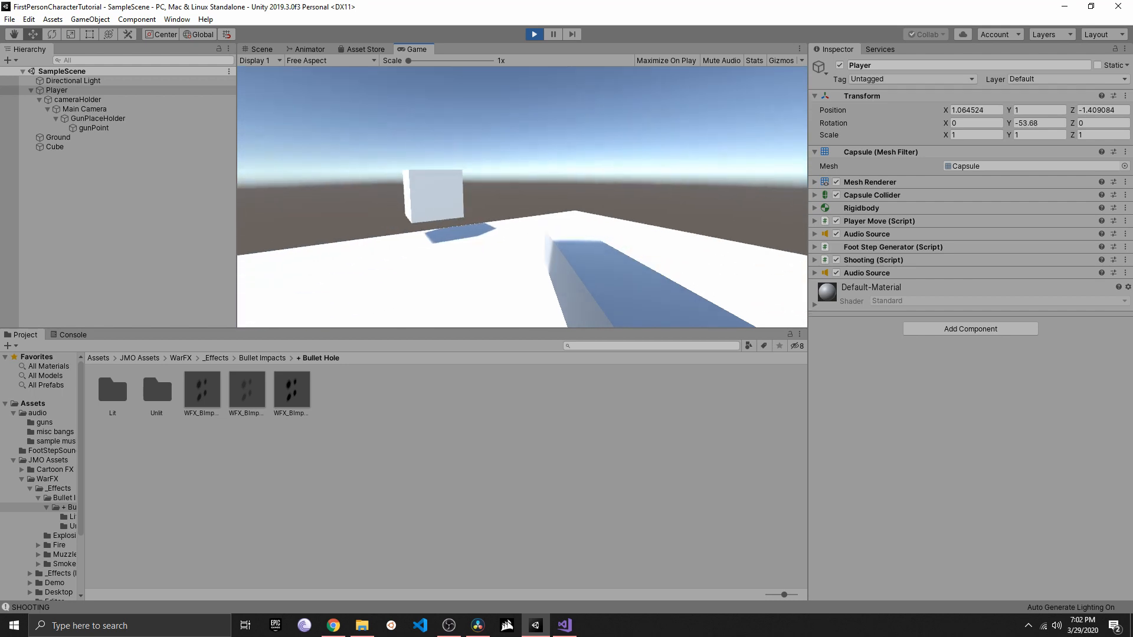
# Play-test the first-person character by firing repeated shots at the cube and observing the bullet impact effects
pyautogui.press('s')
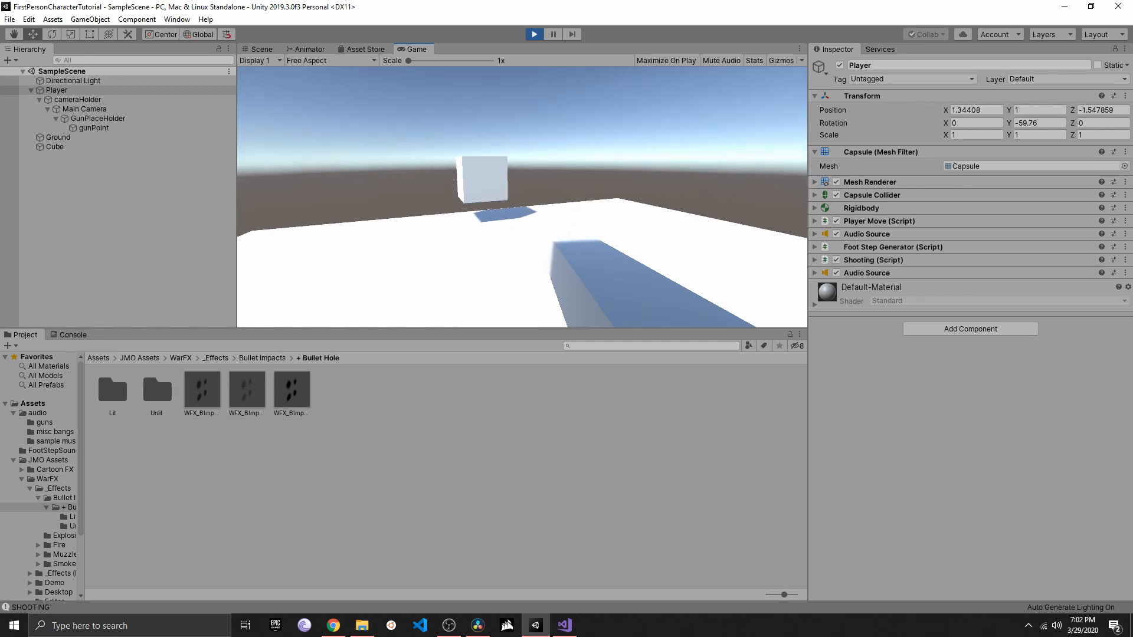
pyautogui.click(522, 196)
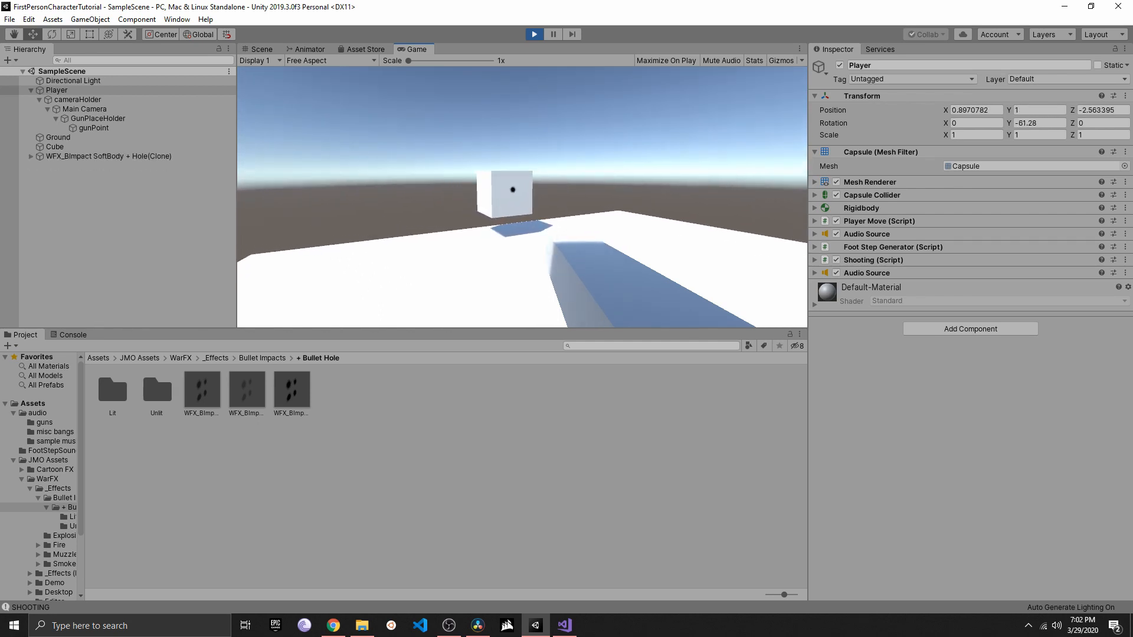
pyautogui.click(523, 197)
pyautogui.click(522, 197)
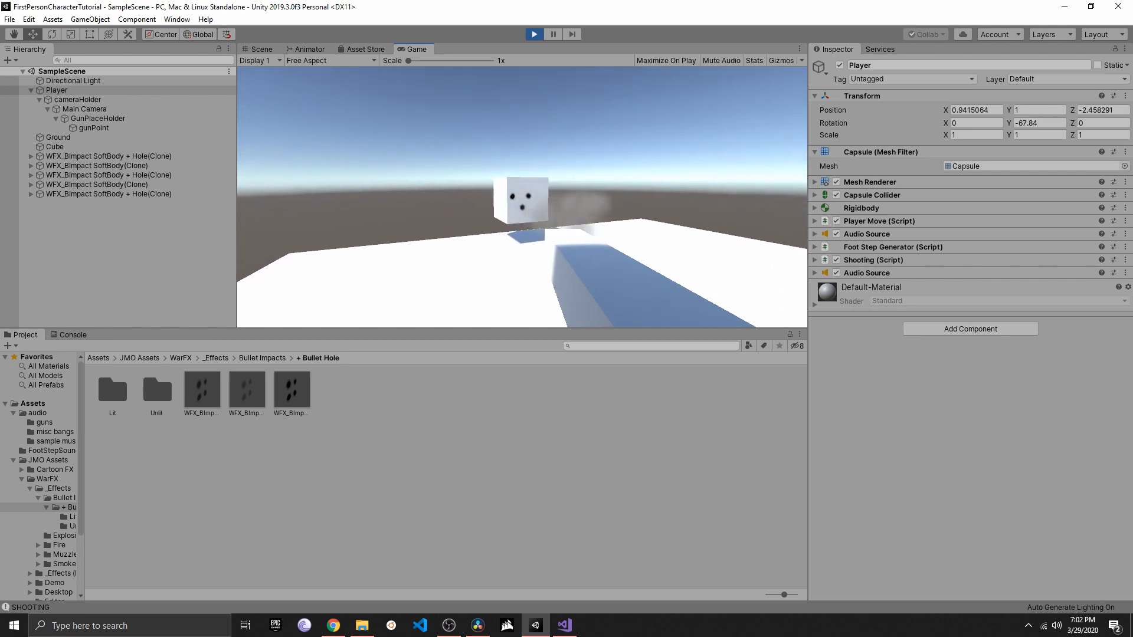
pyautogui.click(523, 196)
pyautogui.click(522, 197)
pyautogui.click(523, 196)
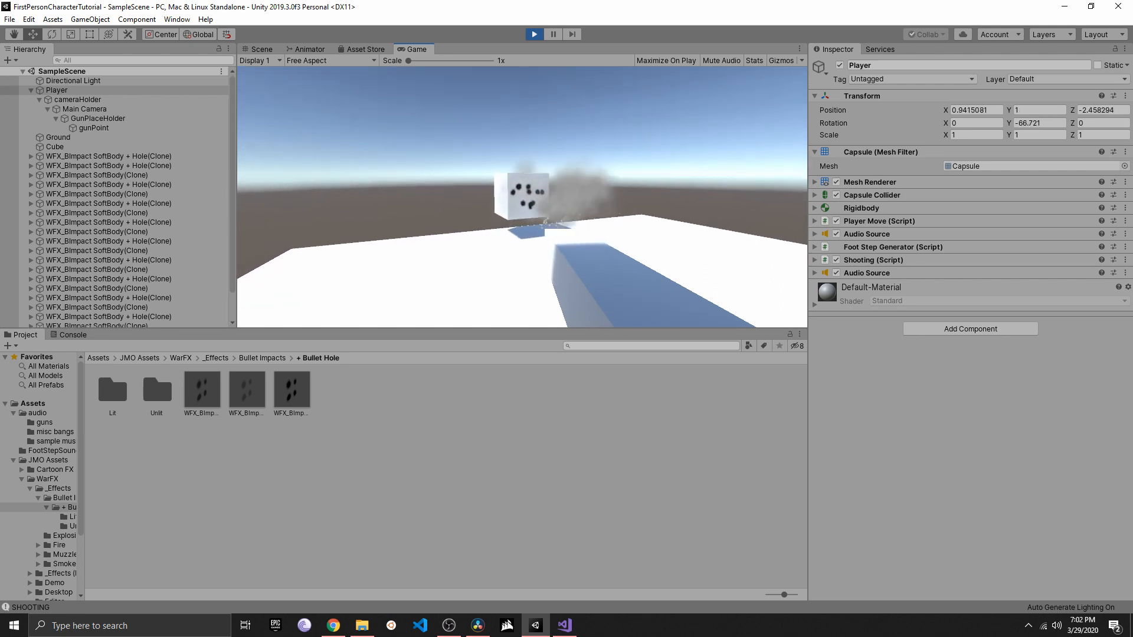
pyautogui.click(522, 196)
pyautogui.click(522, 197)
pyautogui.click(522, 196)
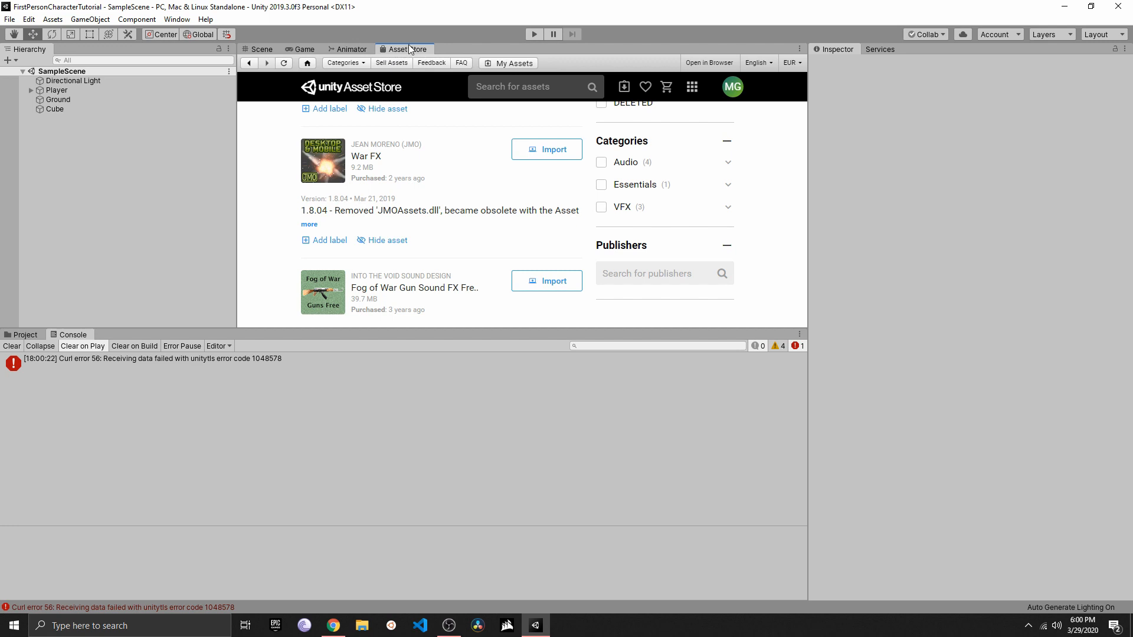
pyautogui.click(177, 19)
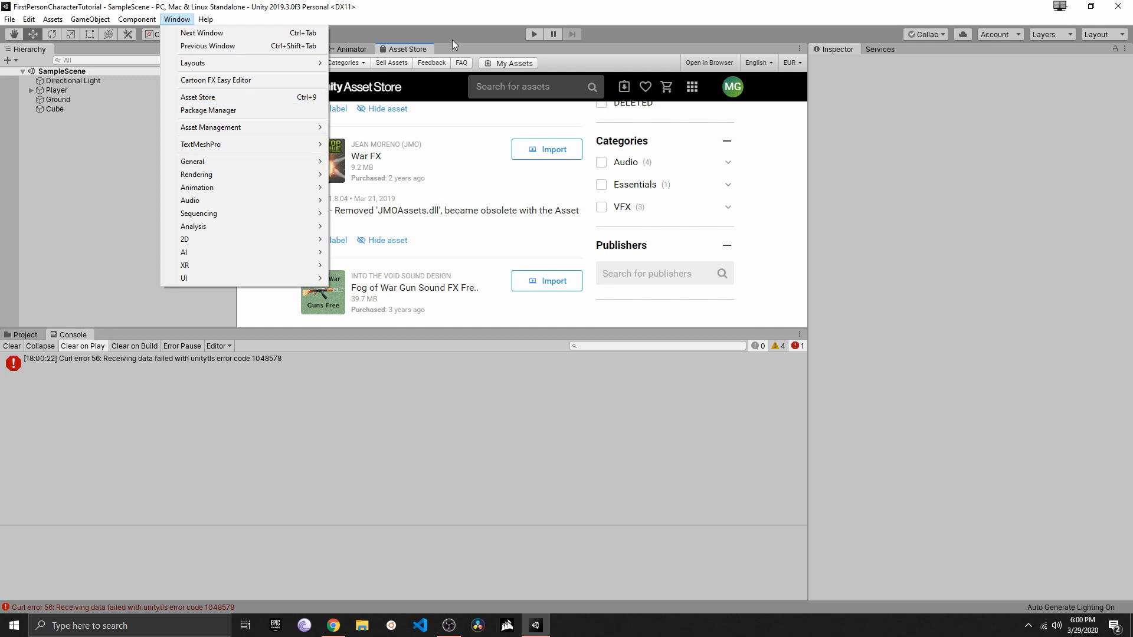
pyautogui.click(413, 51)
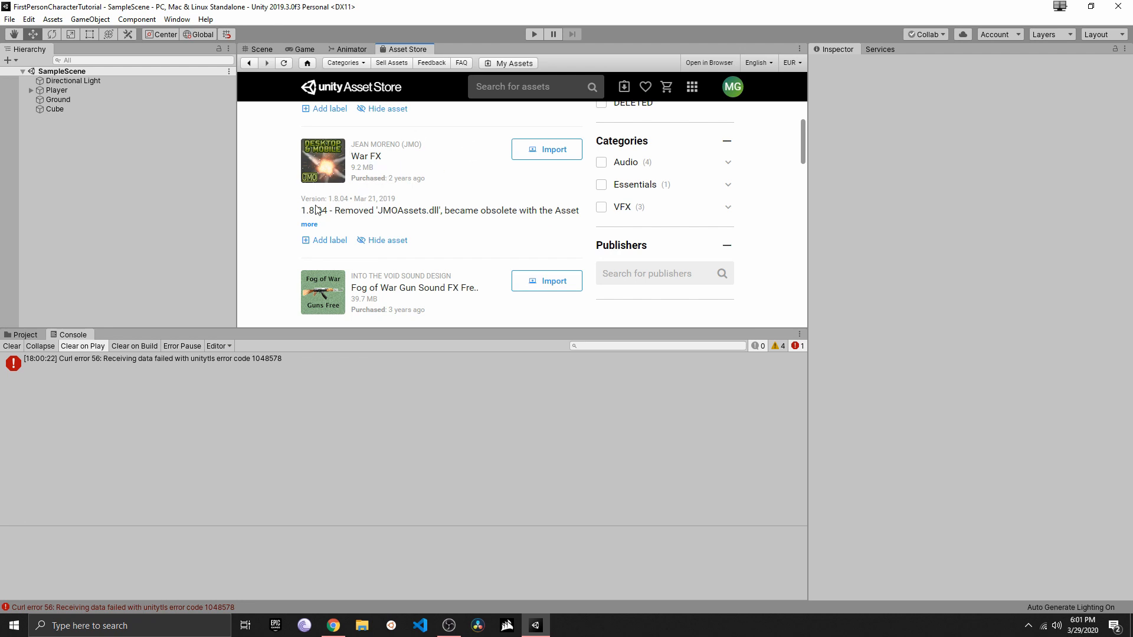
# Show the project assets and open the Player object's Shooting script in Visual Studio
pyautogui.click(24, 335)
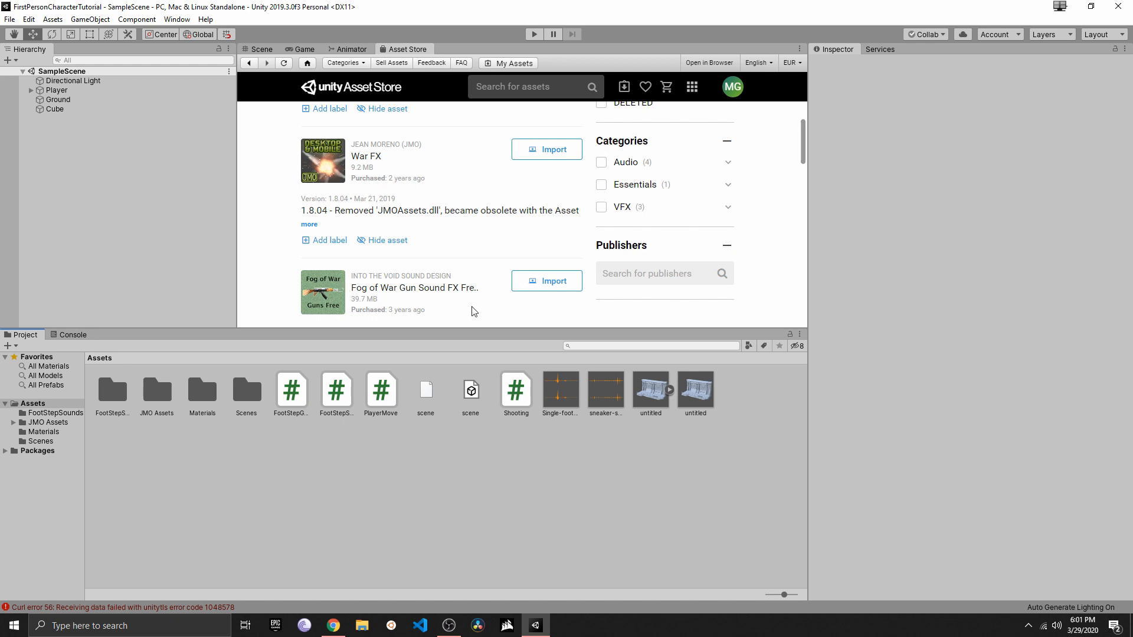
pyautogui.click(57, 90)
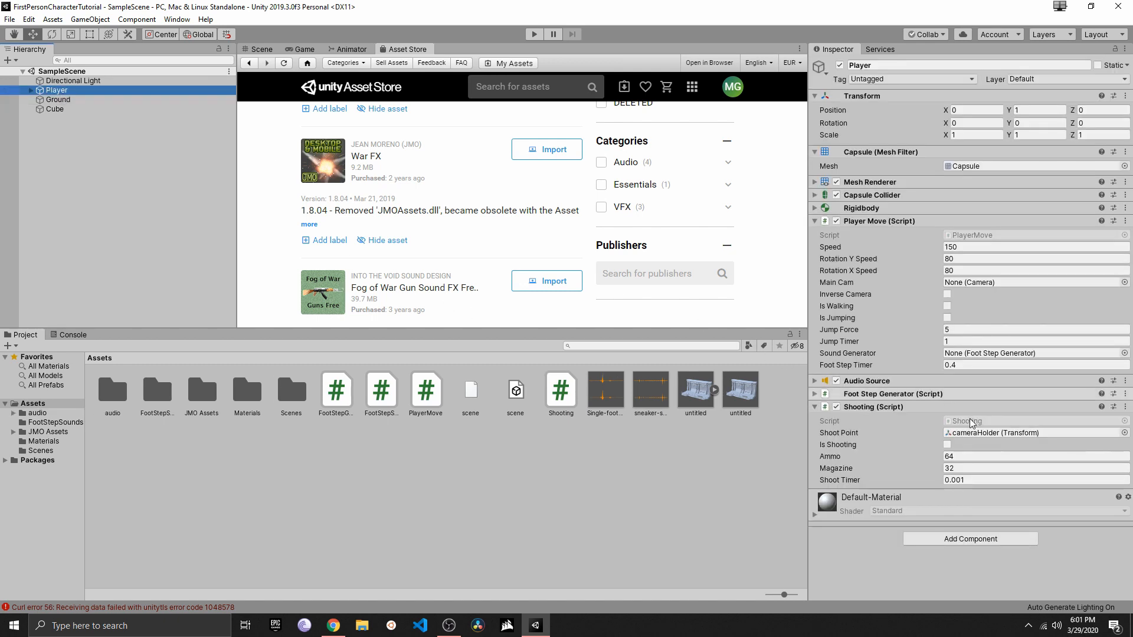
pyautogui.doubleClick(968, 421)
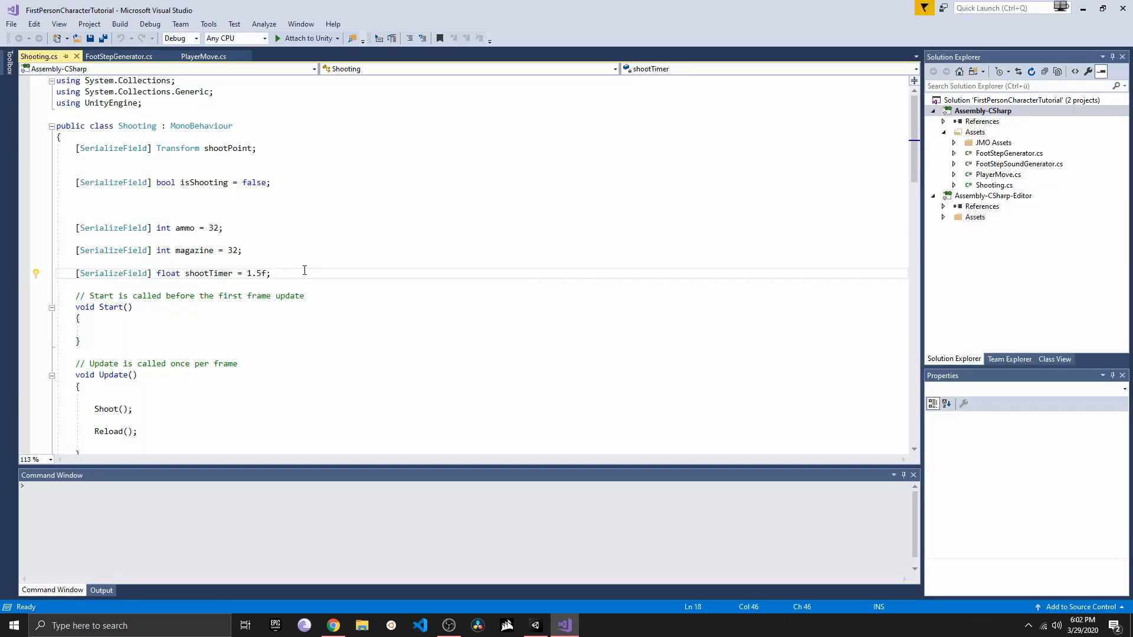
# Add a serialized AudioSource field named shootsound below the shootTimer field and save the script
pyautogui.press('Return')
pyautogui.press('Return')
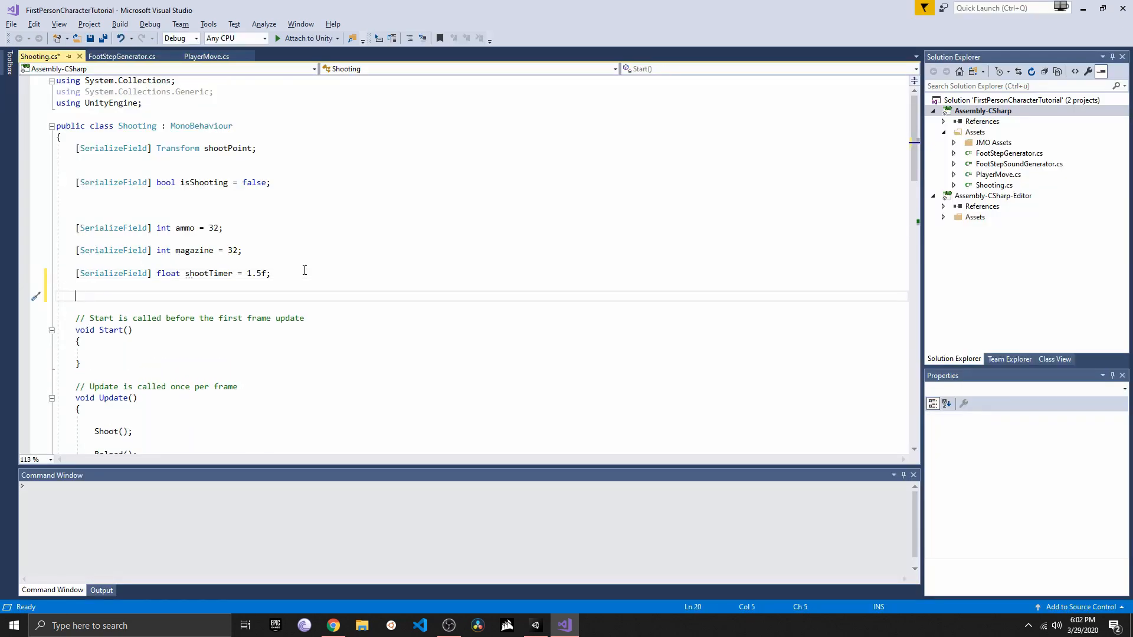
pyautogui.write('[SerializeField] ')
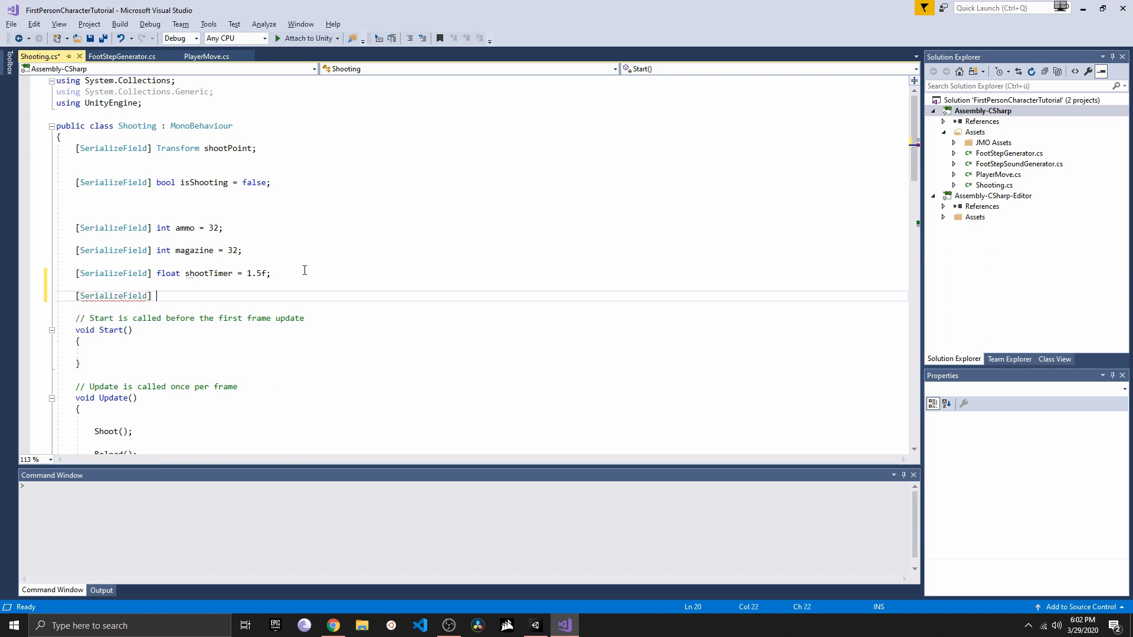
pyautogui.write('Adu')
pyautogui.press('BackSpace')
pyautogui.press('BackSpace')
pyautogui.write('ud')
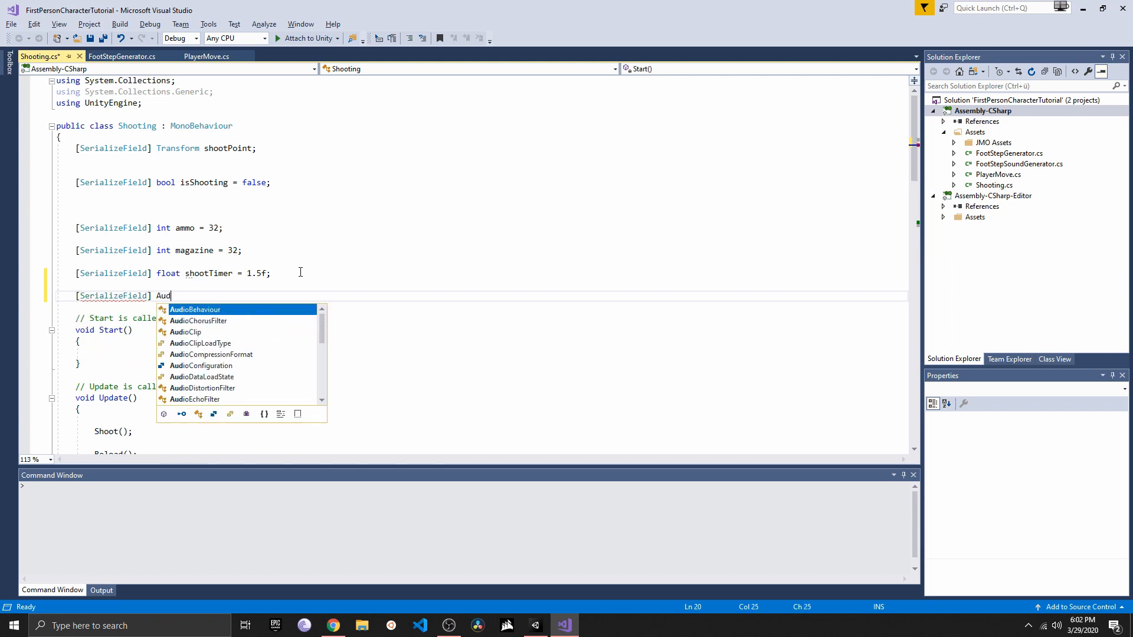
pyautogui.write('ioSource ')
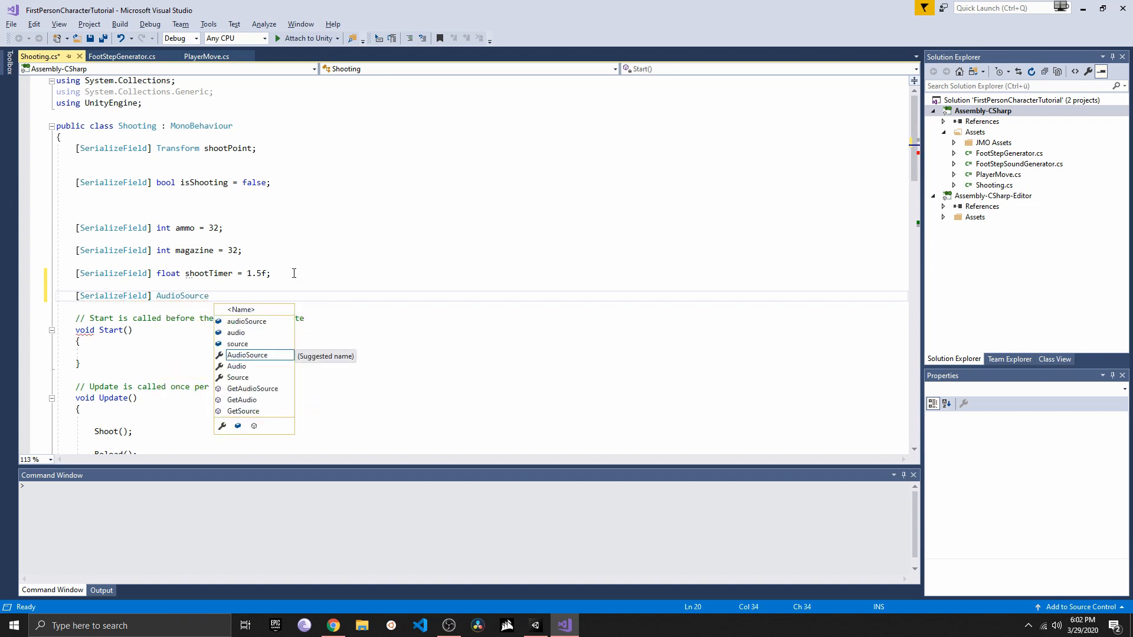
pyautogui.write('shoot')
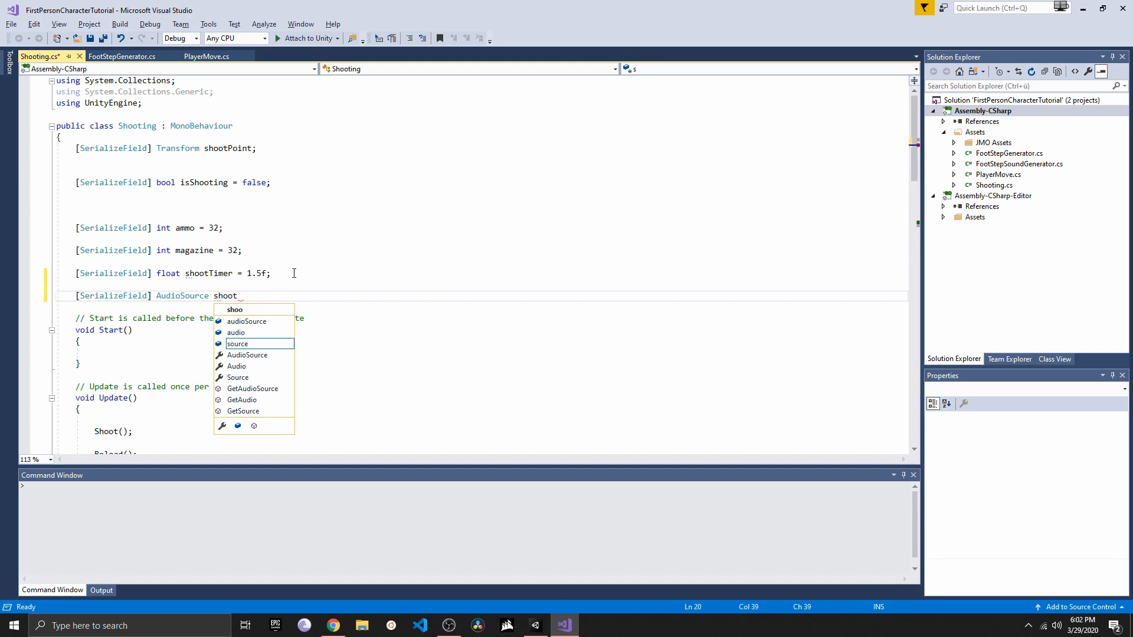
pyautogui.write('sound;')
pyautogui.hotkey('ctrl', 's')
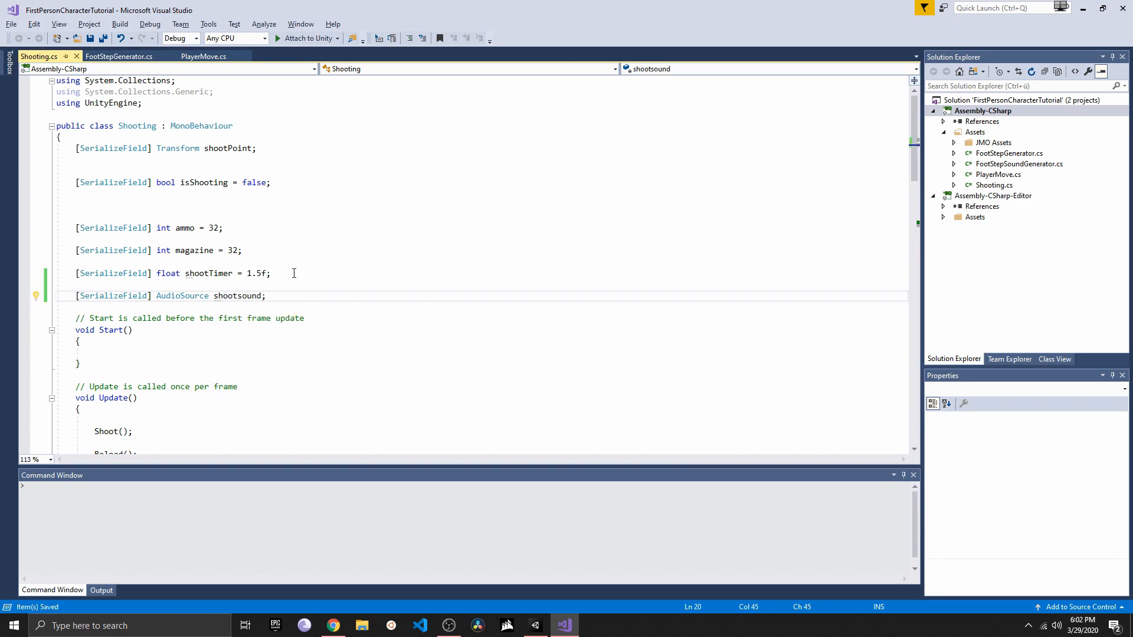
# Begin another serialized field declaration on its own line below the shootsound field
pyautogui.press('Return')
pyautogui.press('Return')
pyautogui.write('[')
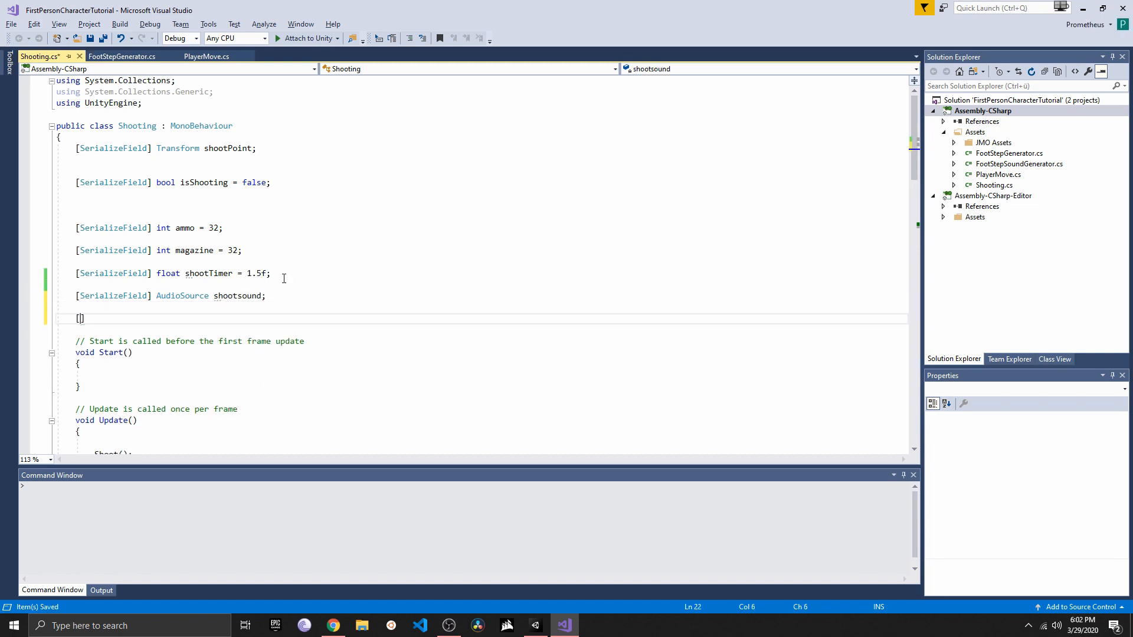
pyautogui.write('Seri')
pyautogui.press('Tab')
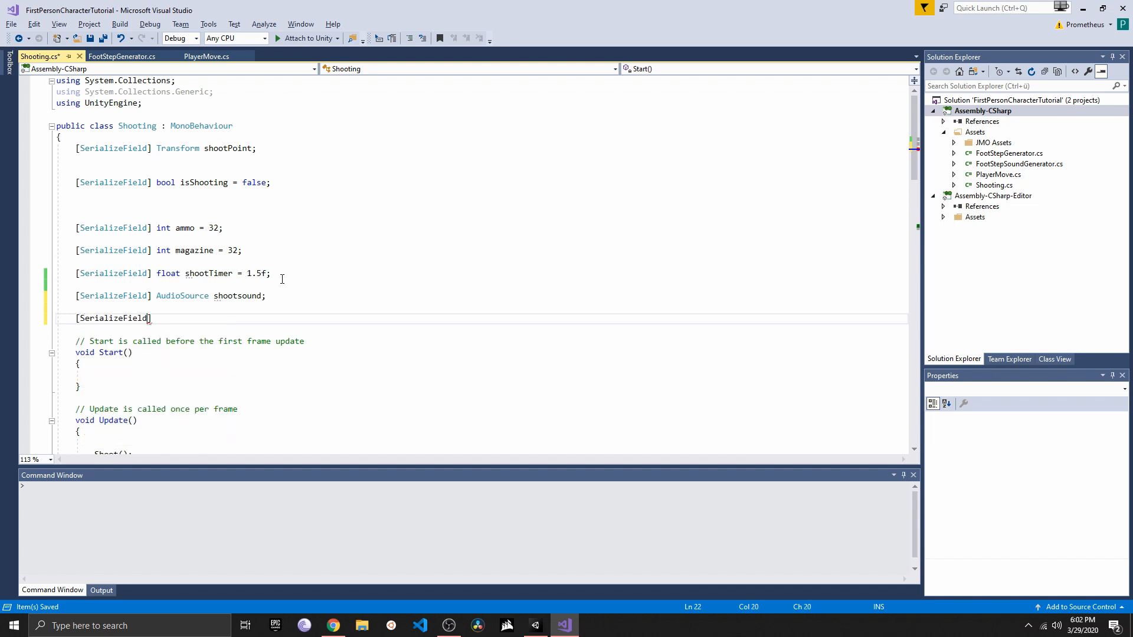
pyautogui.write('] Partic')
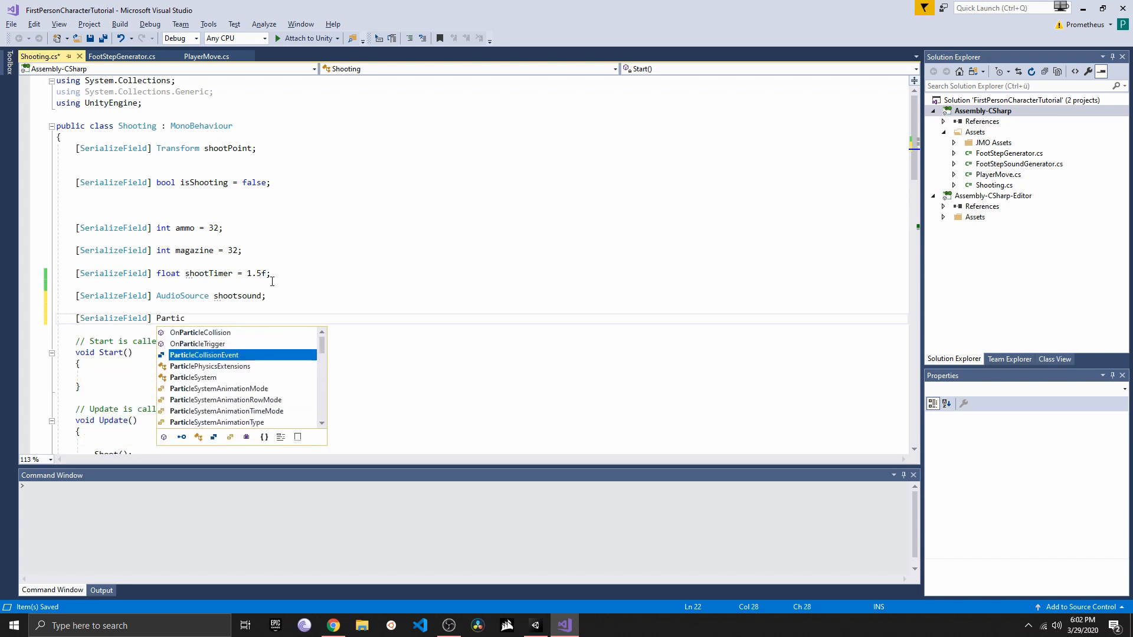
pyautogui.press('BackSpace')
pyautogui.press('BackSpace')
pyautogui.press('BackSpace')
pyautogui.press('BackSpace')
pyautogui.press('BackSpace')
pyautogui.press('BackSpace')
pyautogui.write('Game')
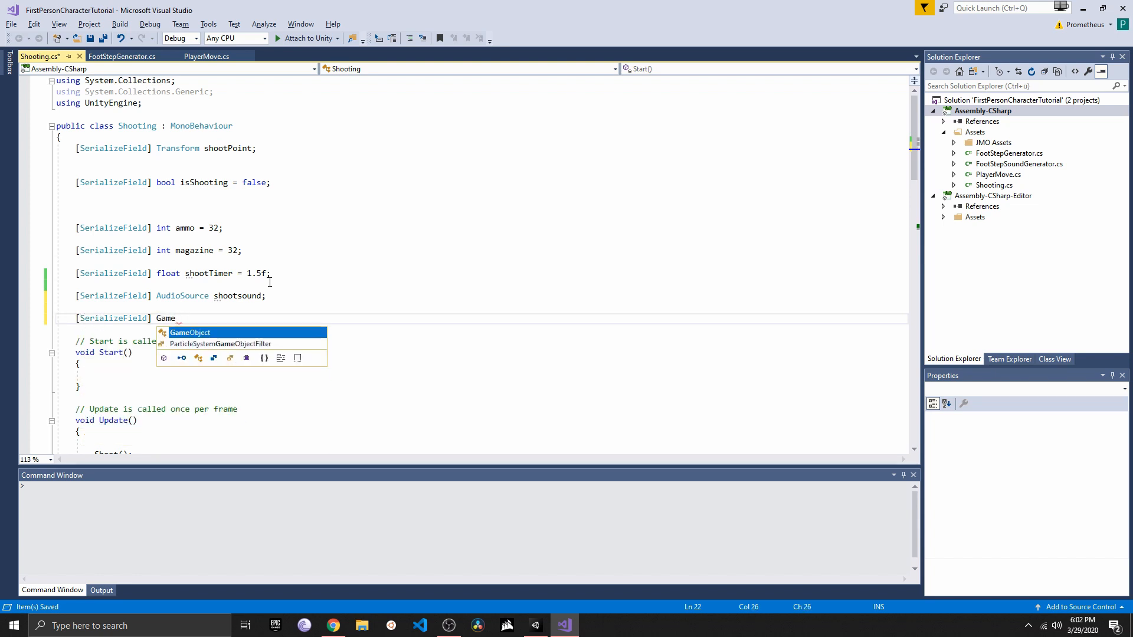
pyautogui.press('Tab')
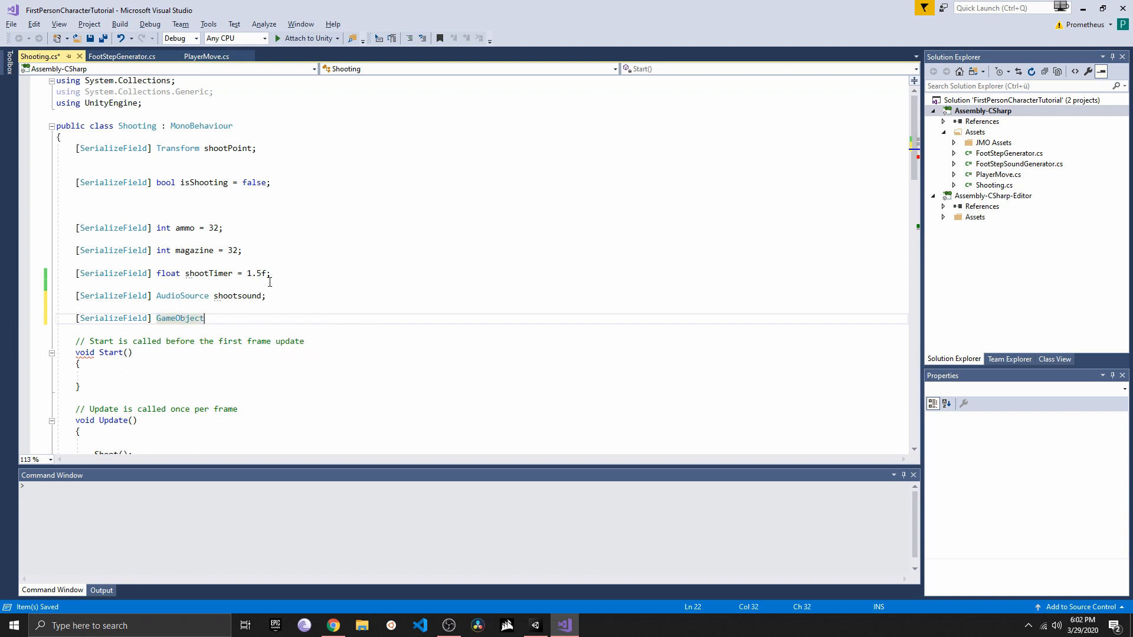
pyautogui.press('BackSpace')
pyautogui.press('BackSpace')
pyautogui.press('BackSpace')
pyautogui.press('BackSpace')
pyautogui.press('BackSpace')
pyautogui.press('BackSpace')
pyautogui.press('BackSpace')
pyautogui.press('BackSpace')
# Complete the new serialized field as a ParticleSystem named hit_fx and save the script
pyautogui.write('Particl')
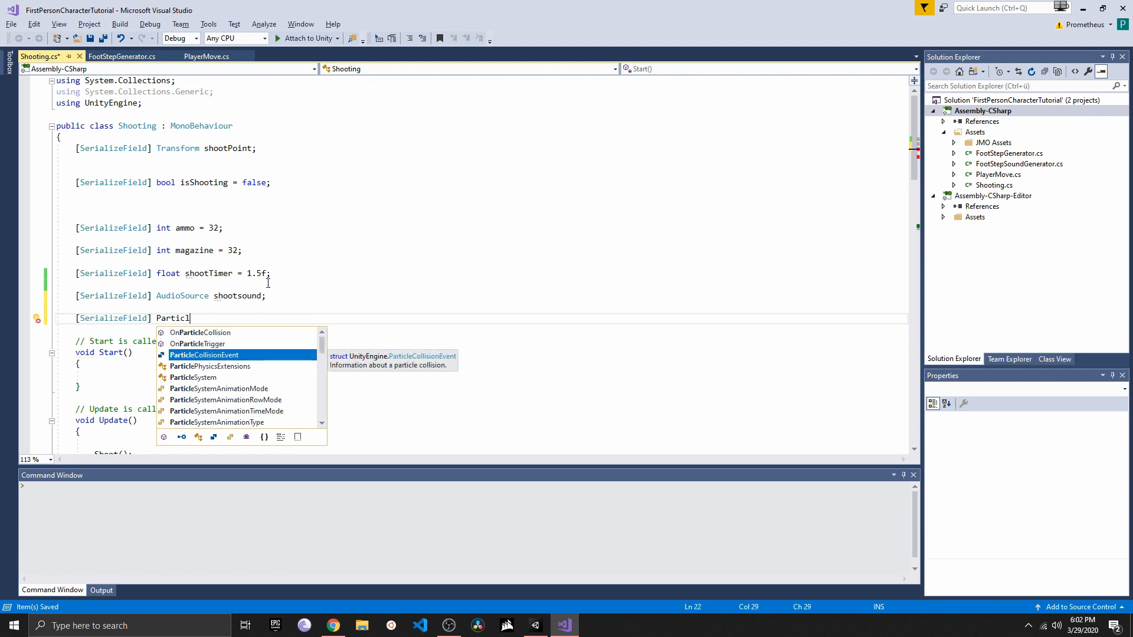
pyautogui.write('eSystem ')
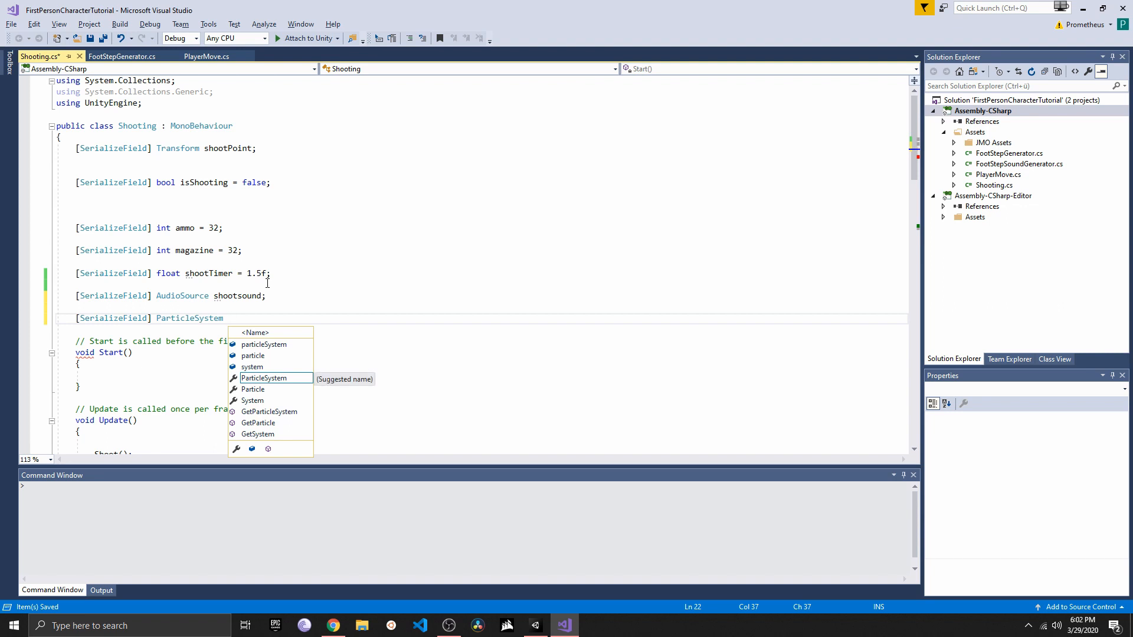
pyautogui.write('h')
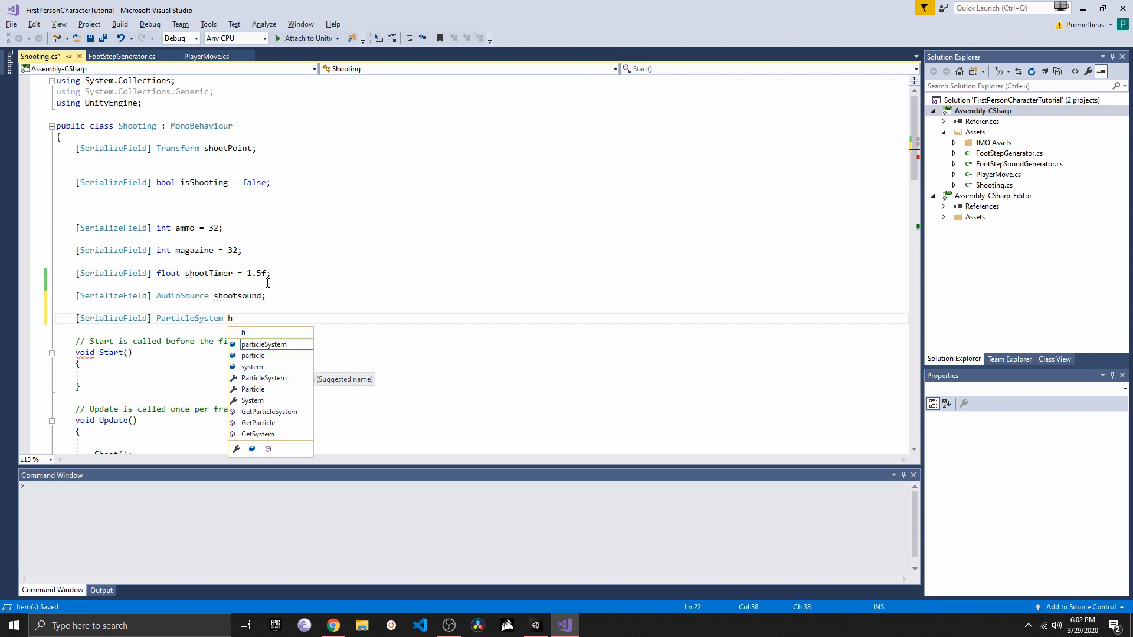
pyautogui.write('it_fx;')
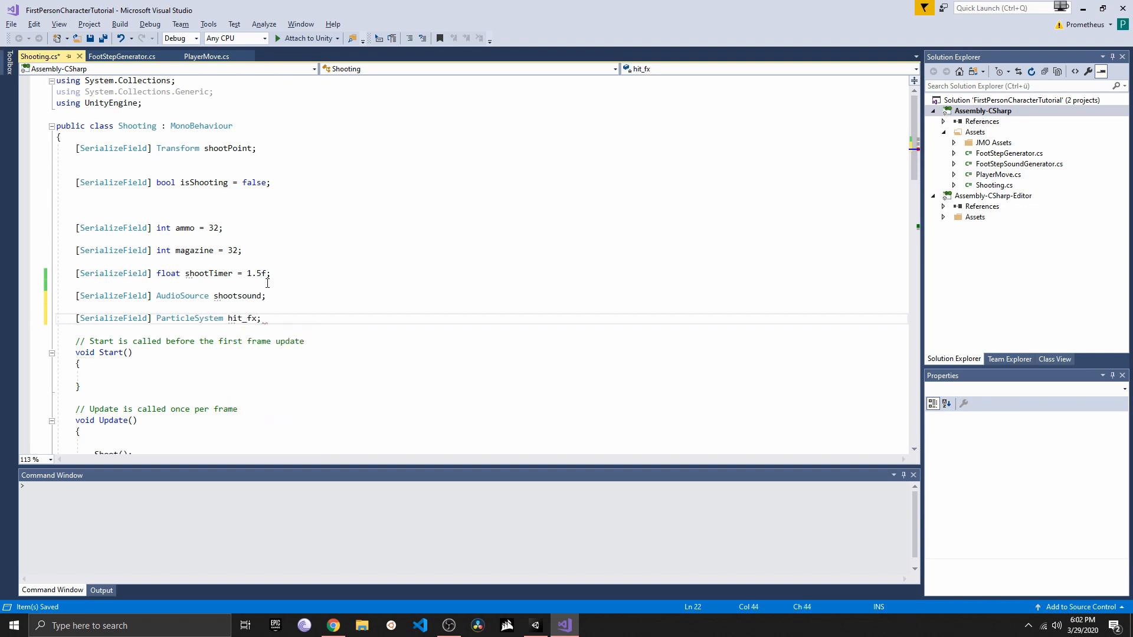
pyautogui.hotkey('ctrl', 's')
pyautogui.scroll(-2, 254, 288)
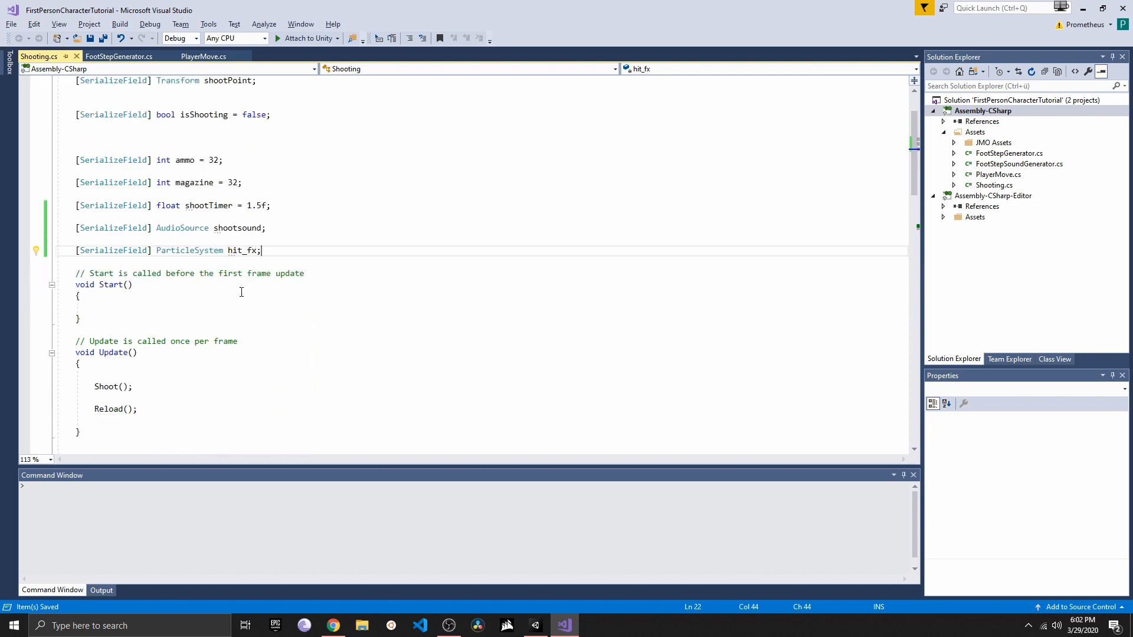
pyautogui.click(134, 306)
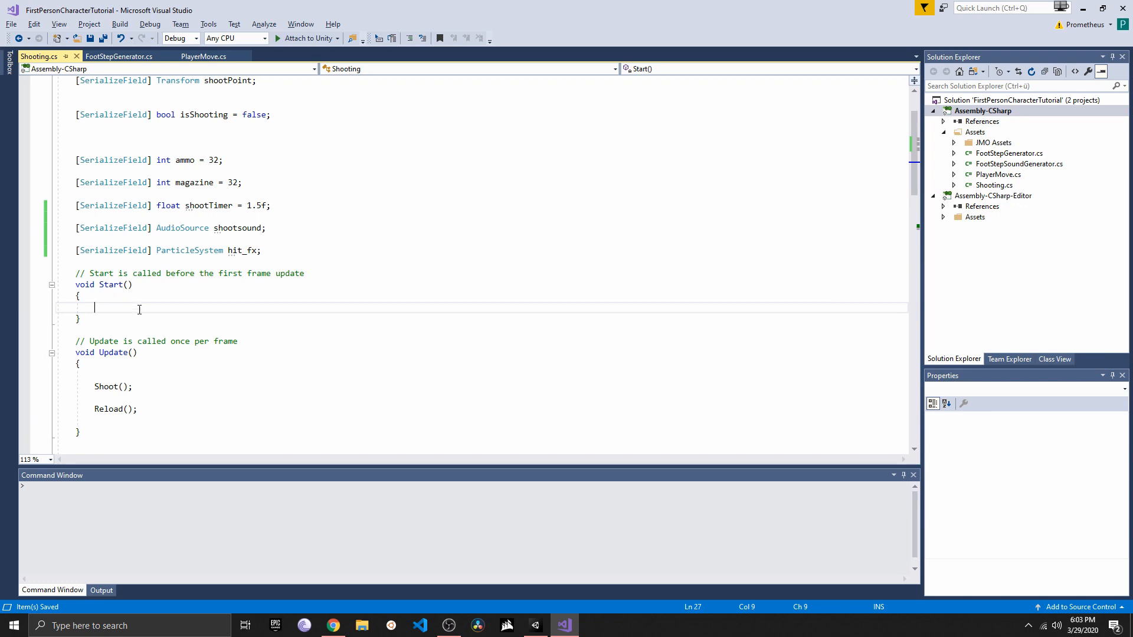
pyautogui.scroll(-2, 110, 271)
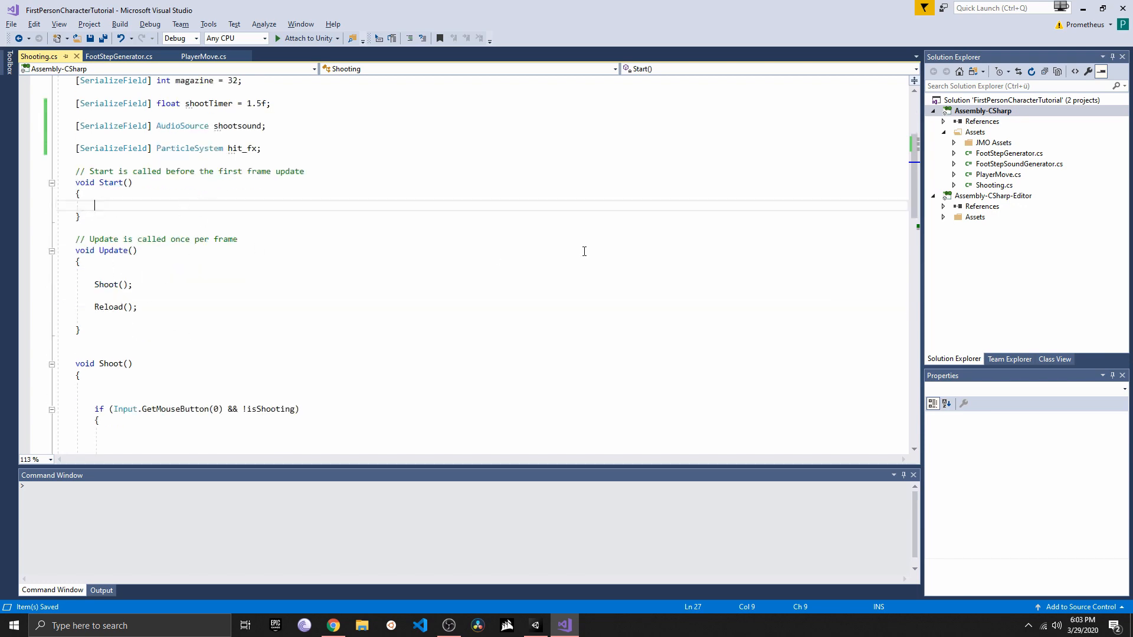
# Return to Unity and add an Audio Source component to the Player object
pyautogui.click(1084, 8)
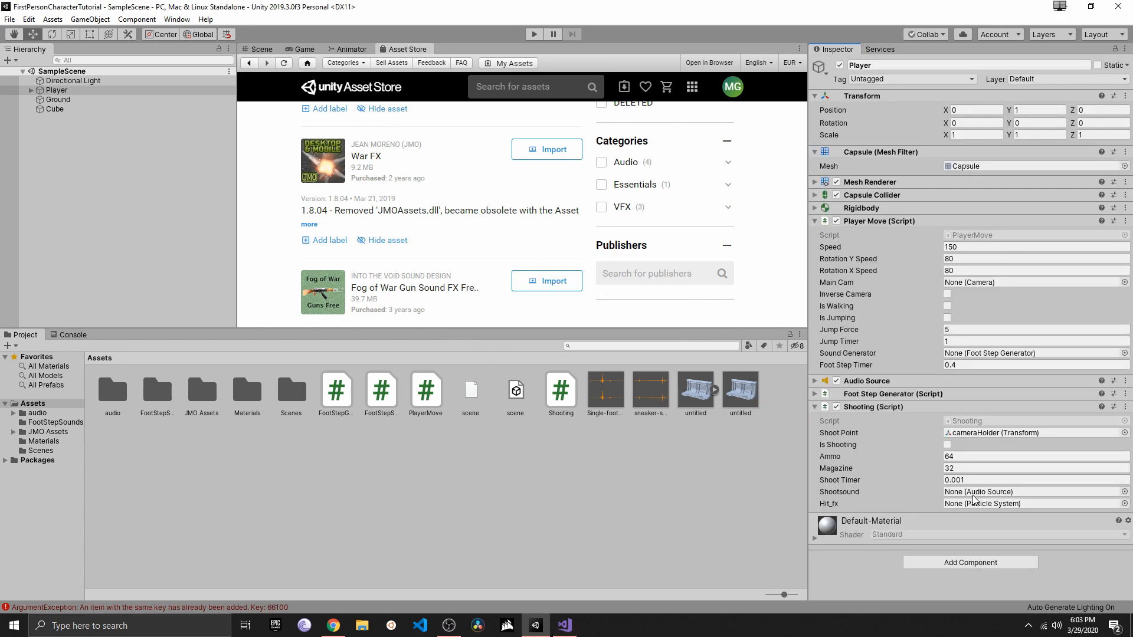
pyautogui.click(930, 563)
pyautogui.write('audiosou')
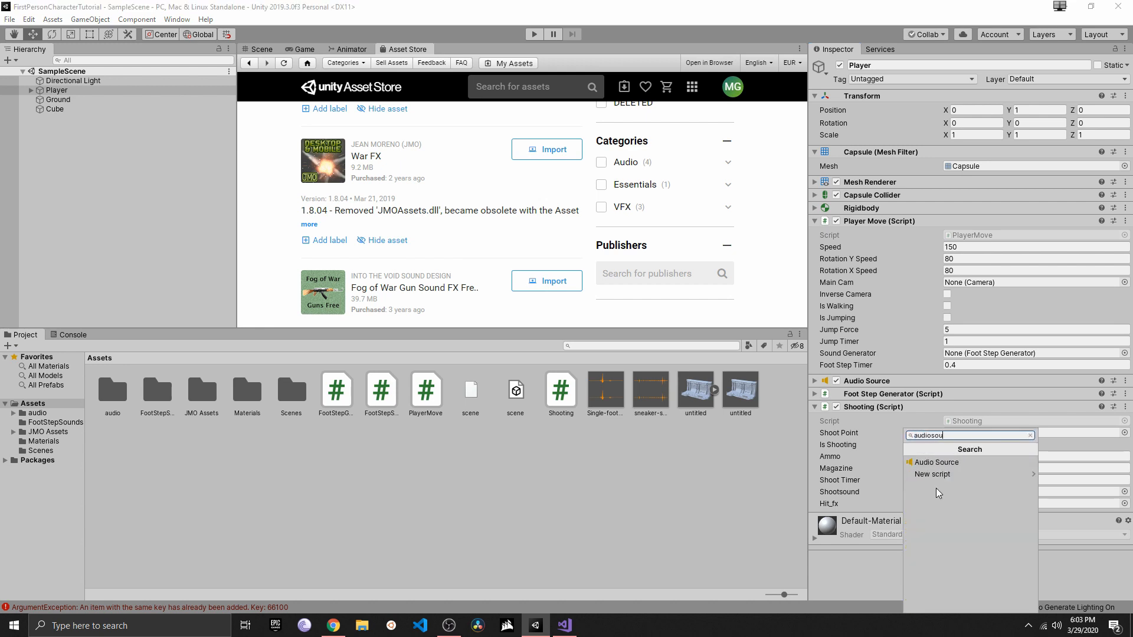
pyautogui.press('Down')
pyautogui.press('Return')
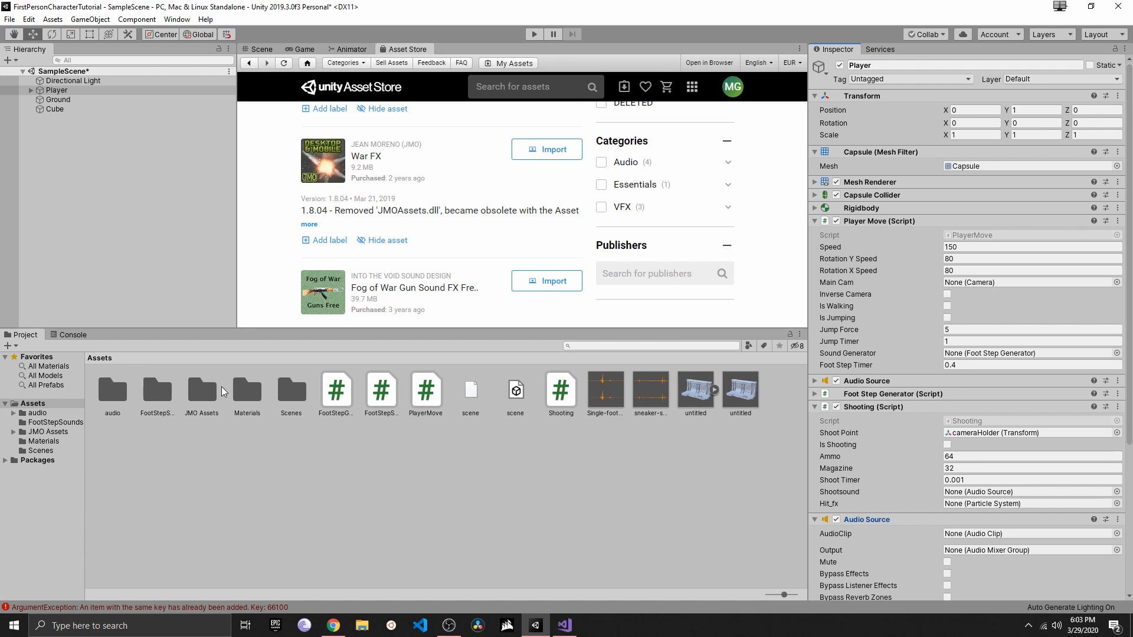
# Browse the WarFX effects folders inside JMO Assets, including Fire, and return to the root Assets folder
pyautogui.click(202, 392)
pyautogui.doubleClick(202, 392)
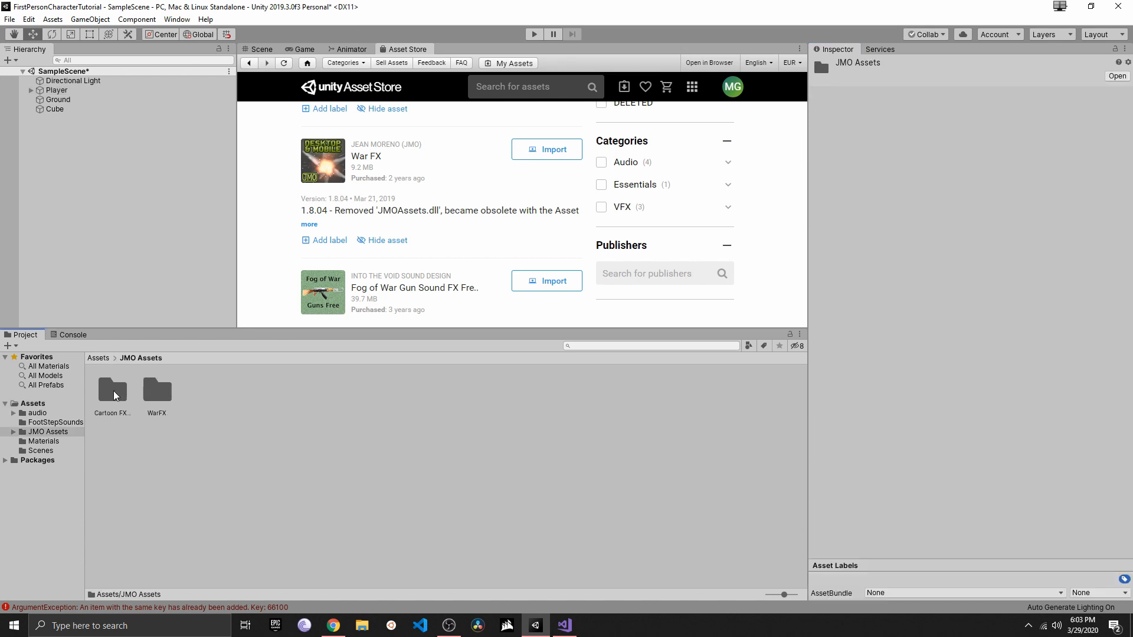
pyautogui.doubleClick(155, 392)
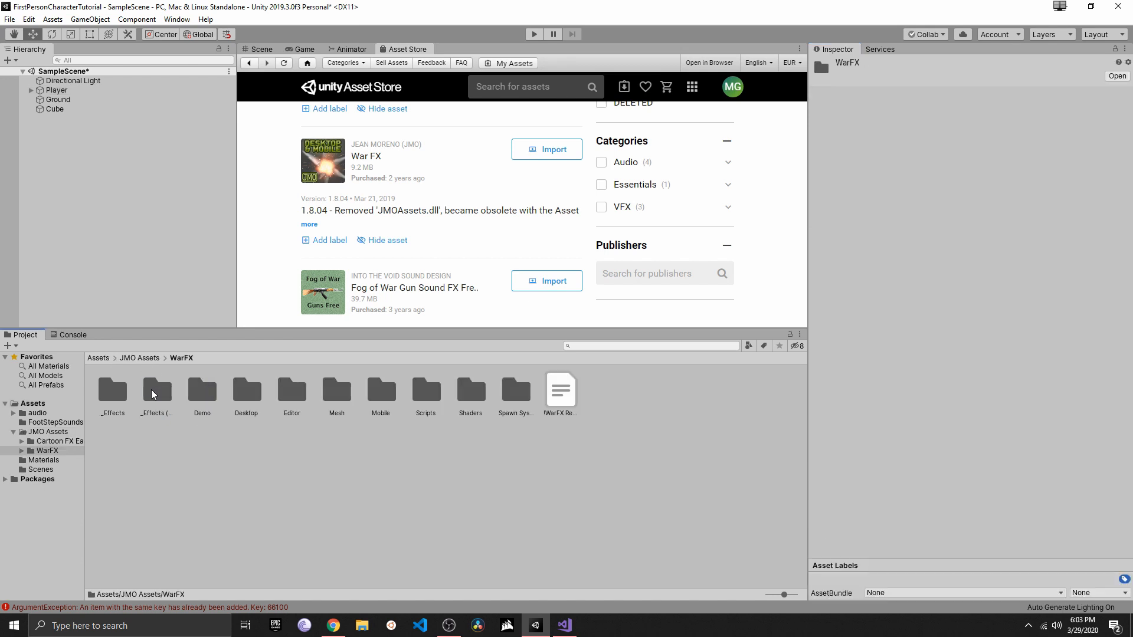
pyautogui.doubleClick(112, 390)
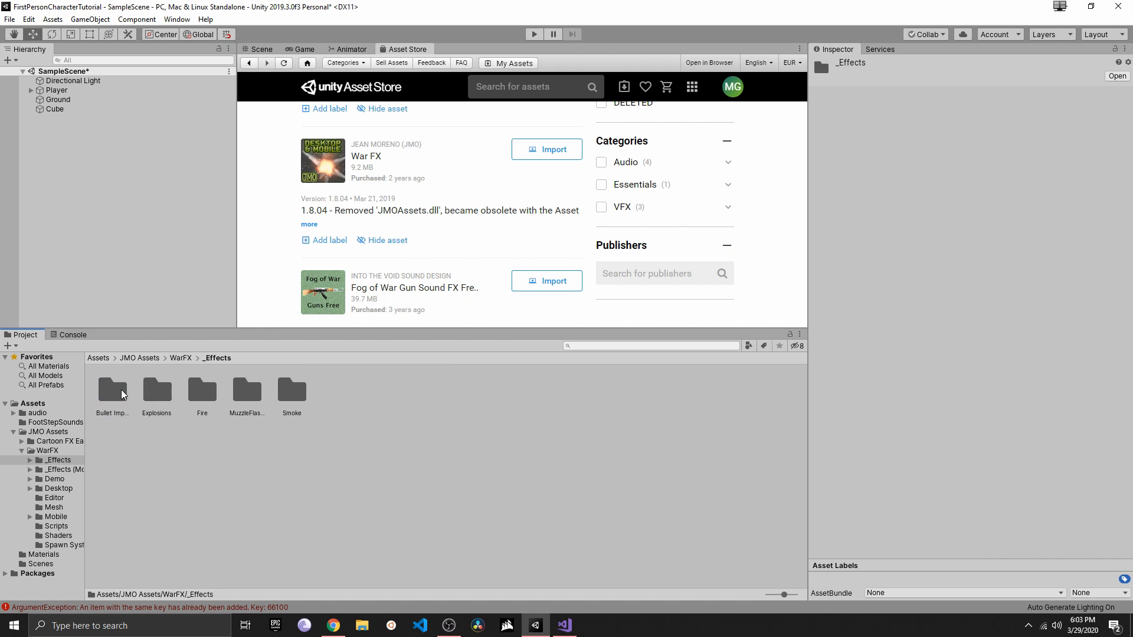
pyautogui.doubleClick(204, 391)
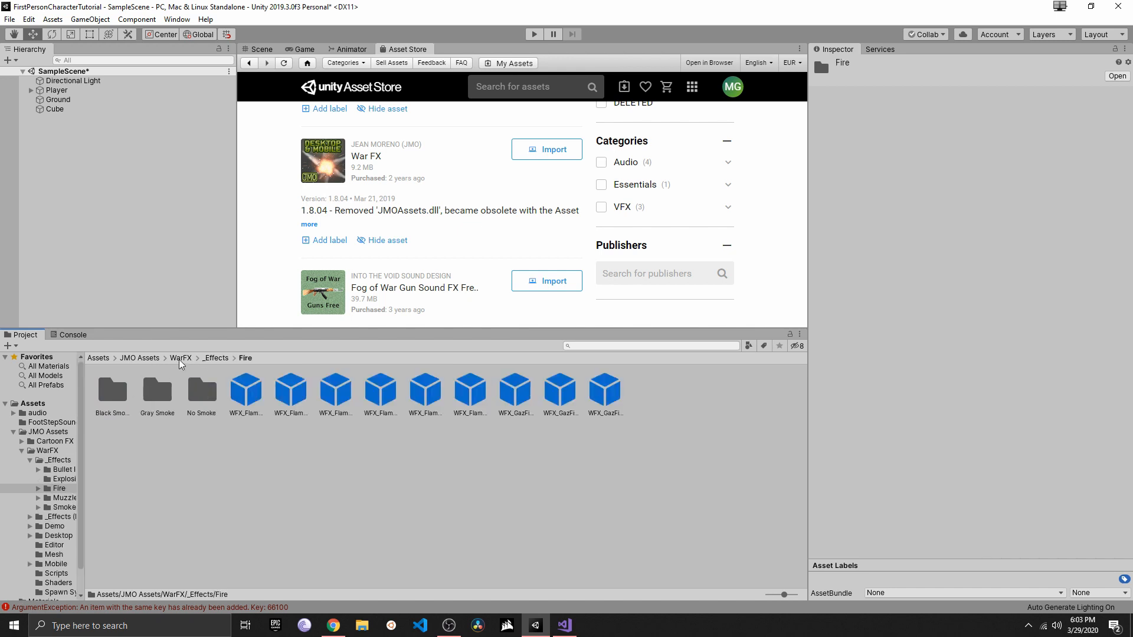
pyautogui.click(181, 357)
pyautogui.click(136, 358)
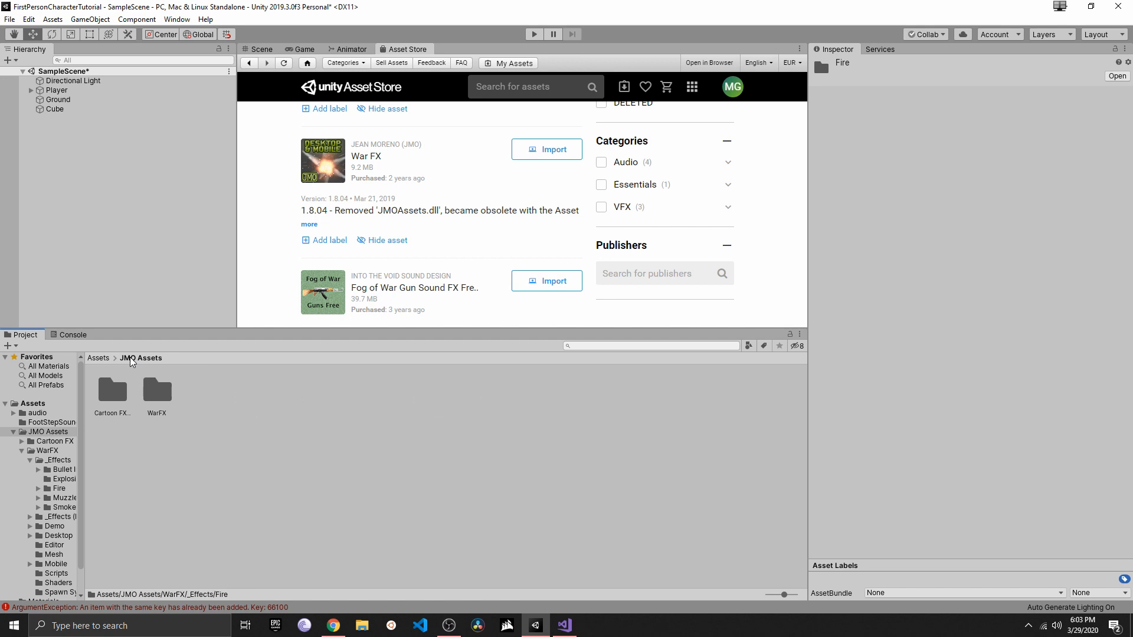
pyautogui.click(98, 358)
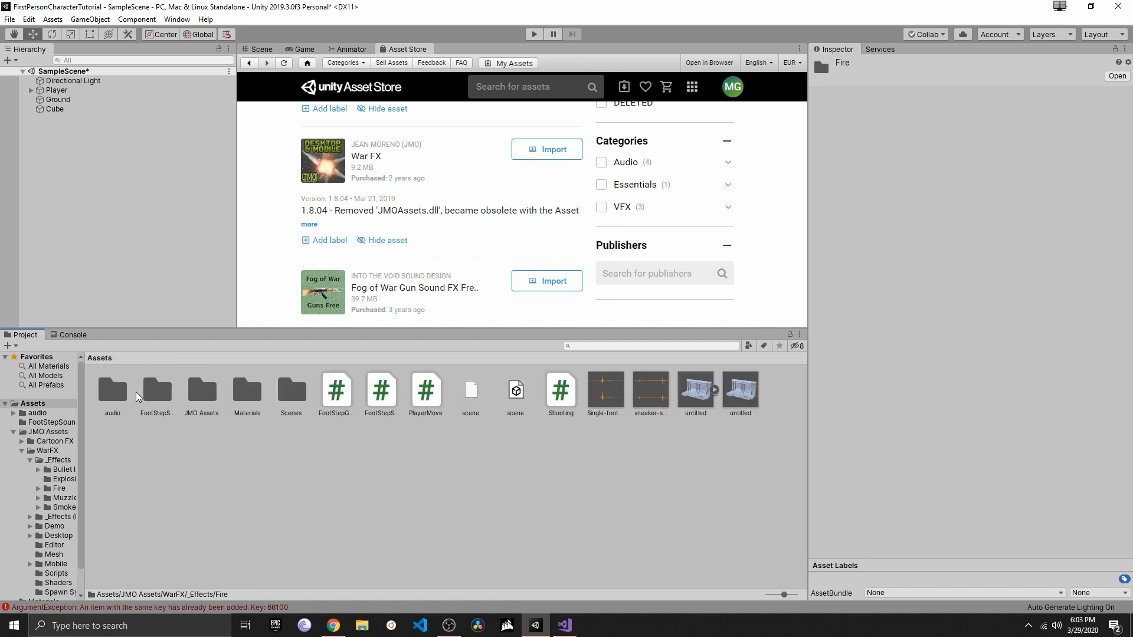
# Open the guns folder inside the audio assets and preview the "big one" clip
pyautogui.doubleClick(112, 392)
pyautogui.click(109, 394)
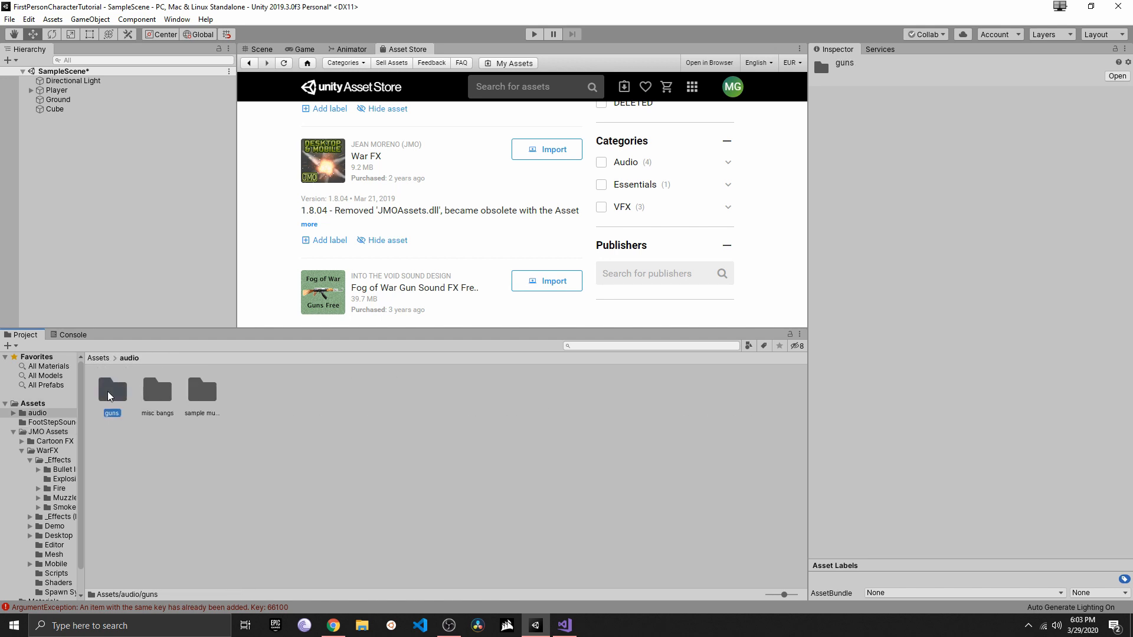
pyautogui.doubleClick(110, 392)
pyautogui.click(112, 390)
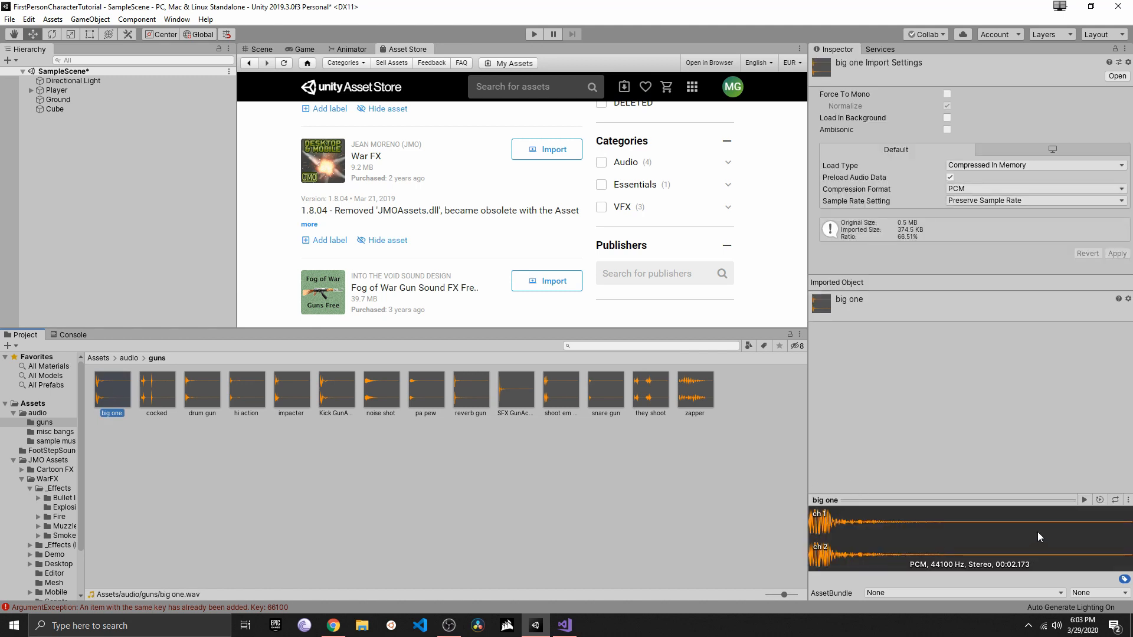
pyautogui.click(1086, 500)
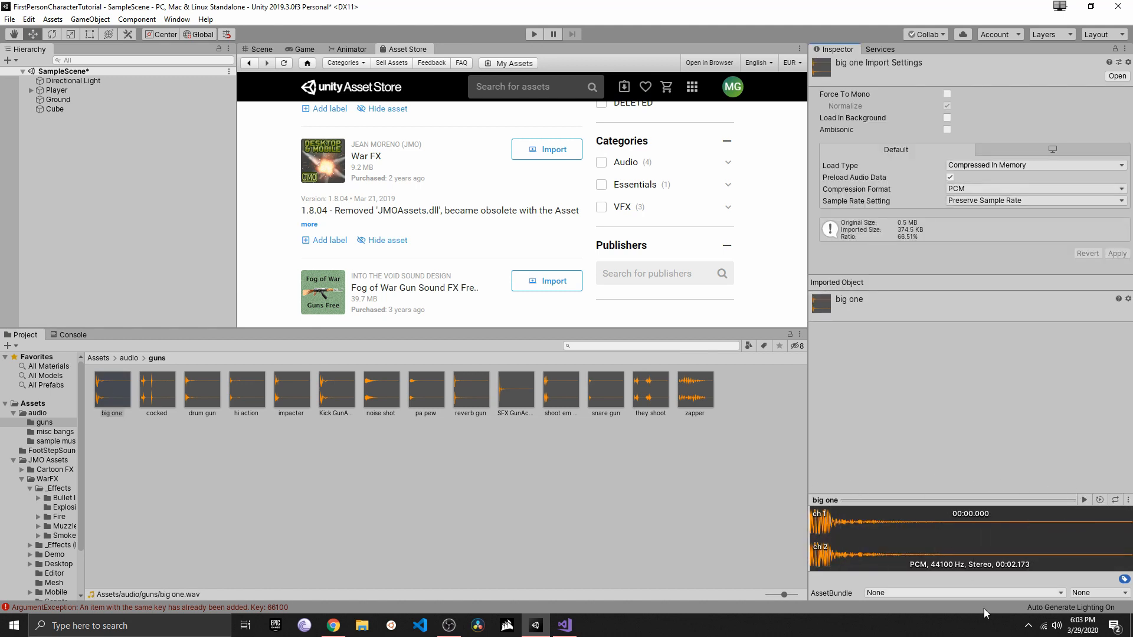
# Switch the Windows sound output device to BenQ XL2430T (NVIDIA High Definition Audio) and return to Unity
pyautogui.rightClick(1056, 628)
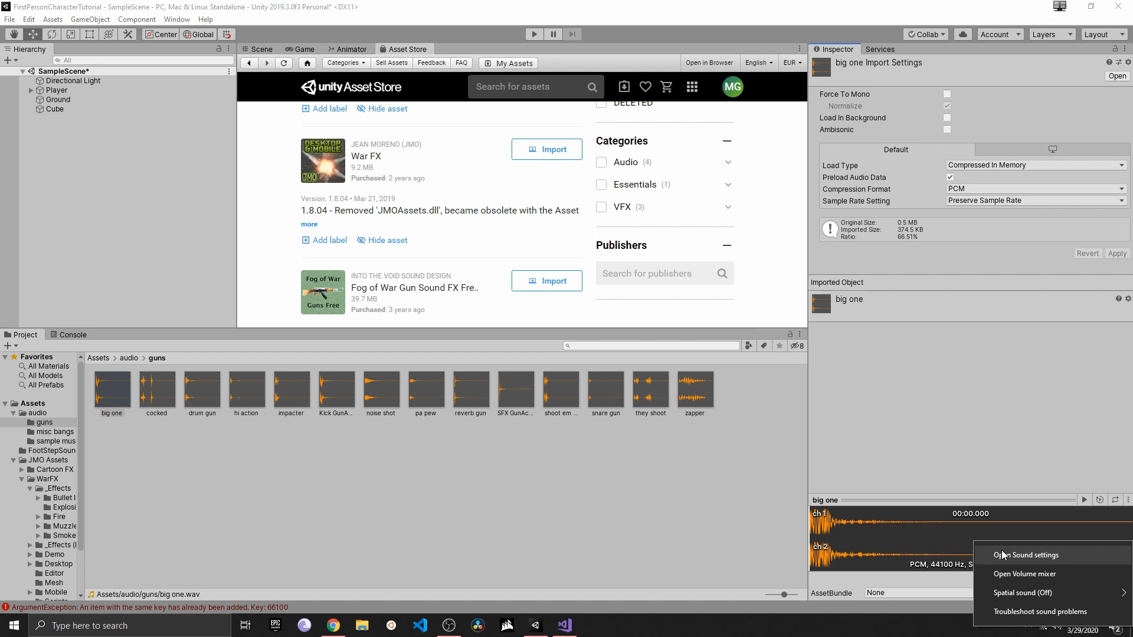
pyautogui.click(1001, 555)
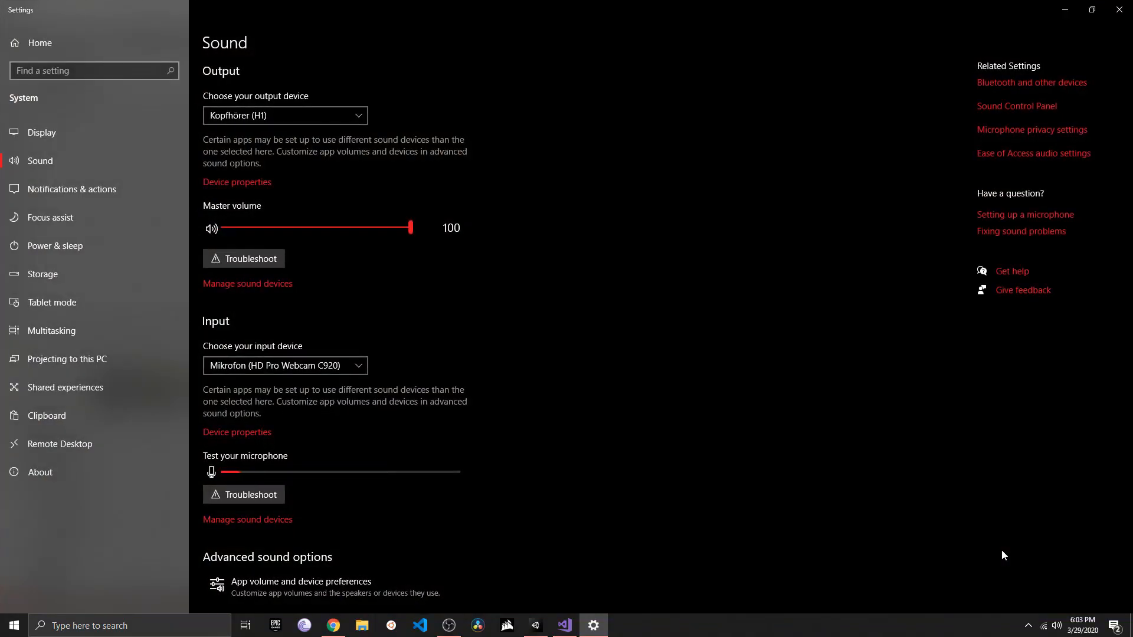
pyautogui.click(254, 122)
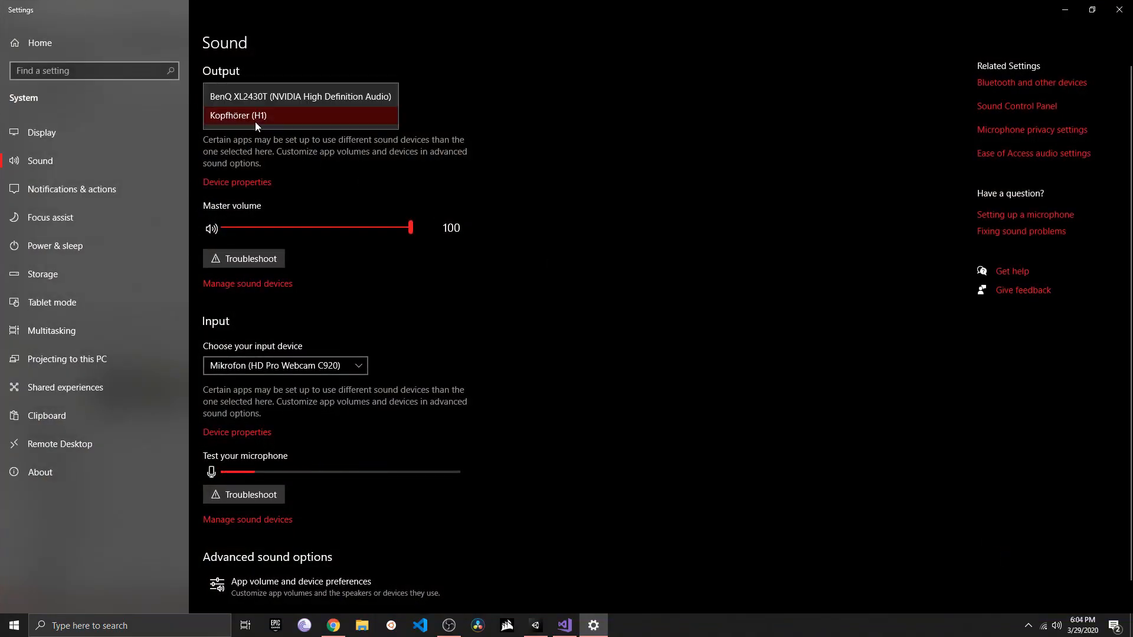
pyautogui.click(313, 99)
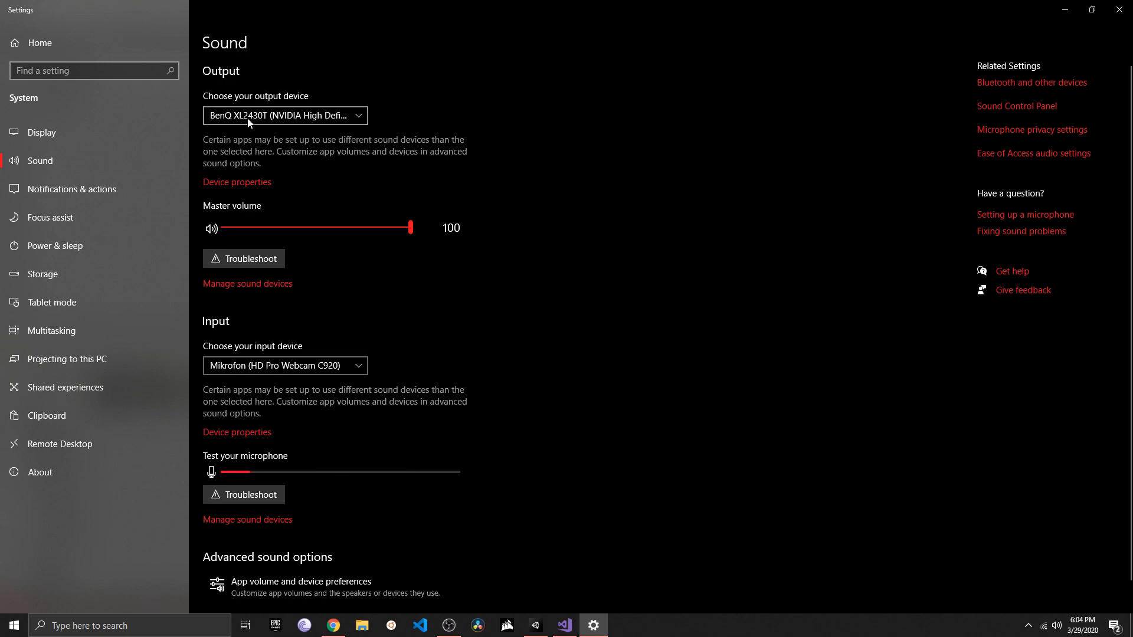
pyautogui.click(1120, 10)
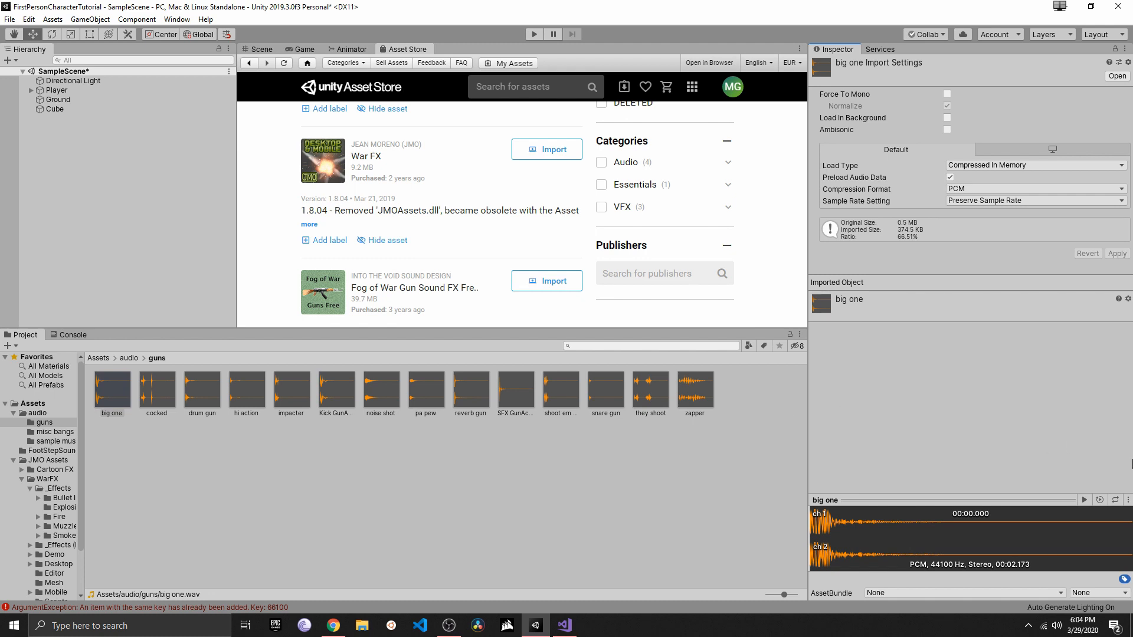
# Play the "big one" clip again and preview the "cocked" clip
pyautogui.click(1086, 501)
pyautogui.click(1084, 501)
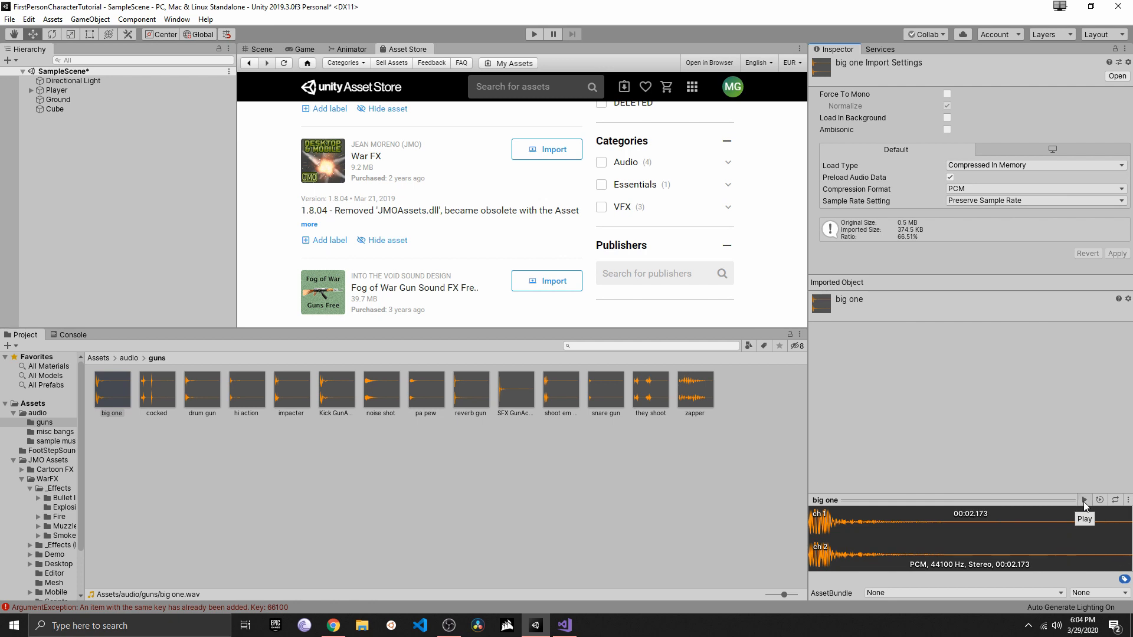
pyautogui.click(1085, 501)
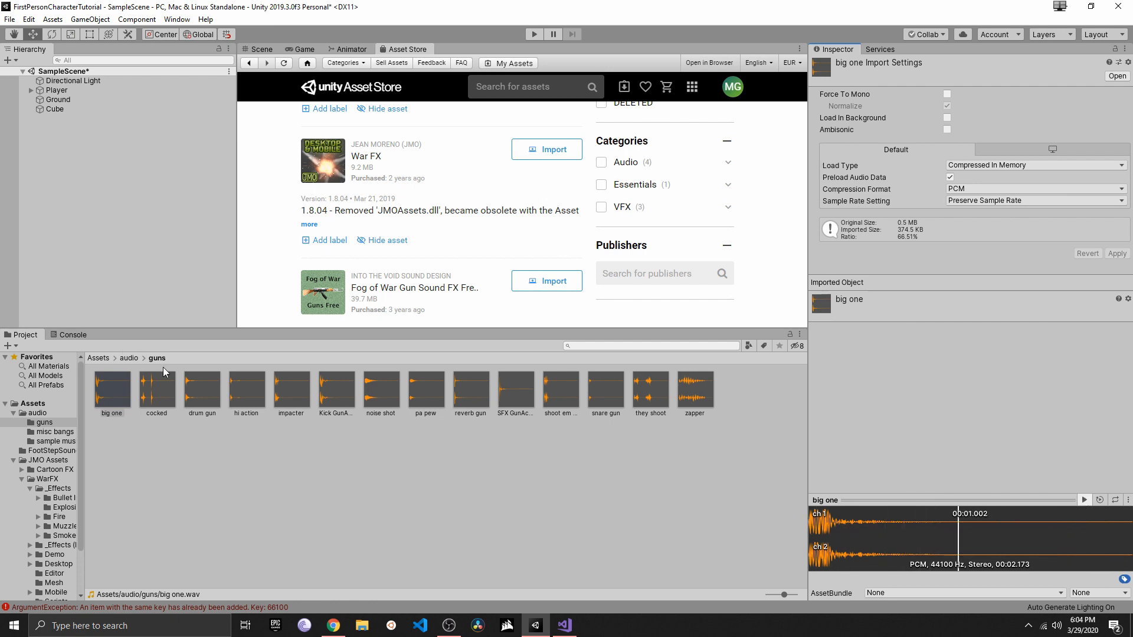
pyautogui.press('Right')
pyautogui.click(1085, 500)
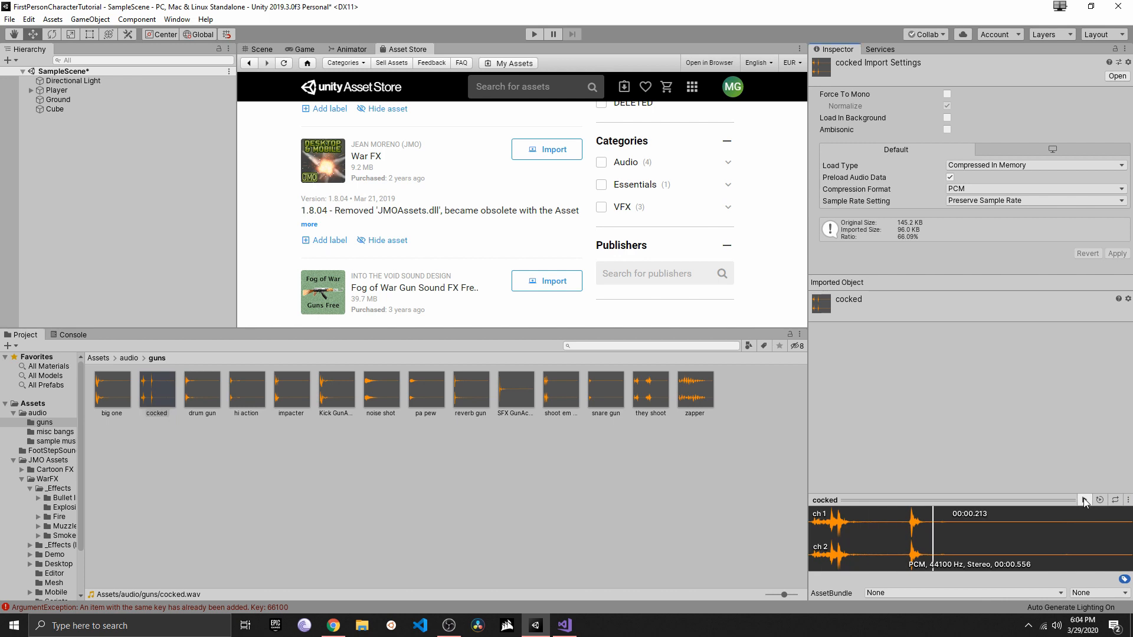
# Preview the "hi action", "impacter" and "Kick GunAction 1" gun sounds
pyautogui.click(259, 391)
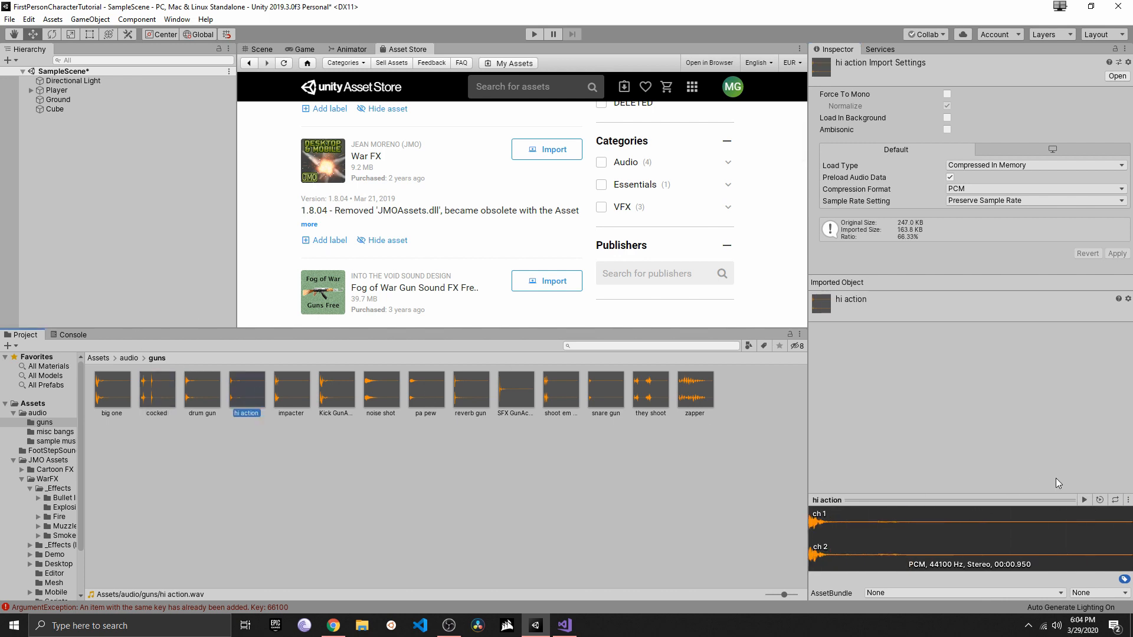
pyautogui.click(1085, 500)
pyautogui.click(295, 377)
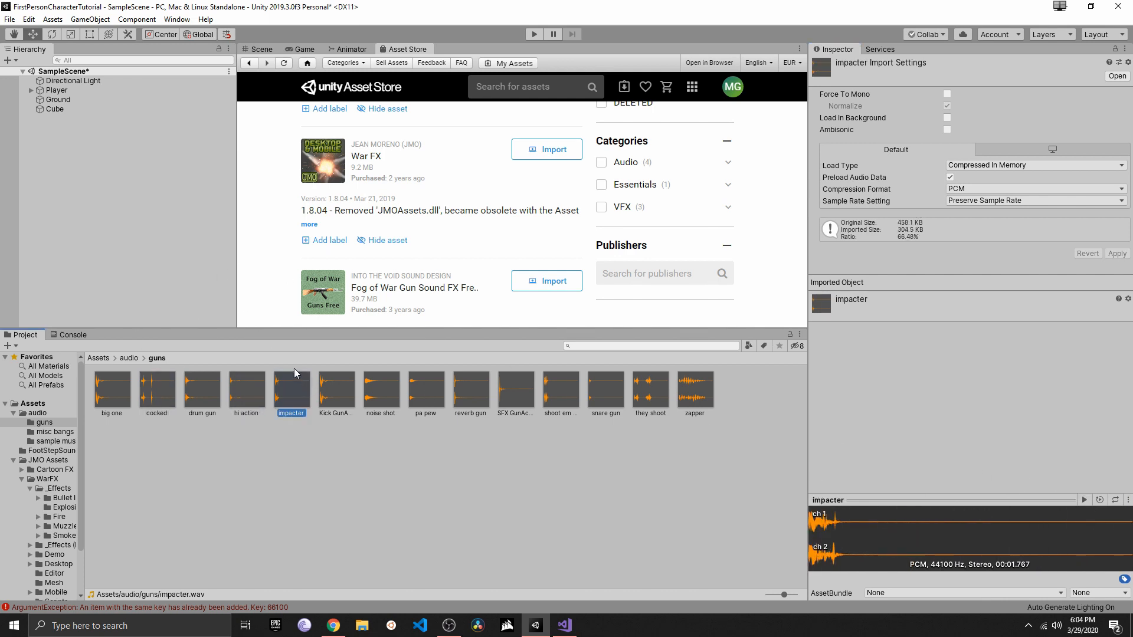
pyautogui.click(1085, 500)
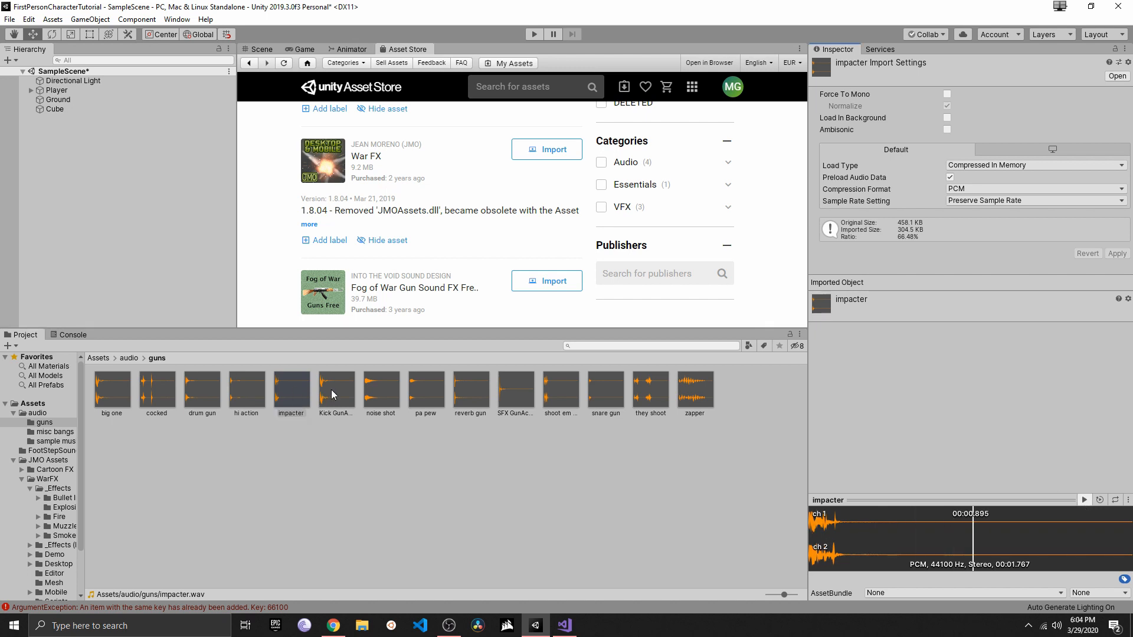
pyautogui.click(337, 390)
pyautogui.click(1085, 499)
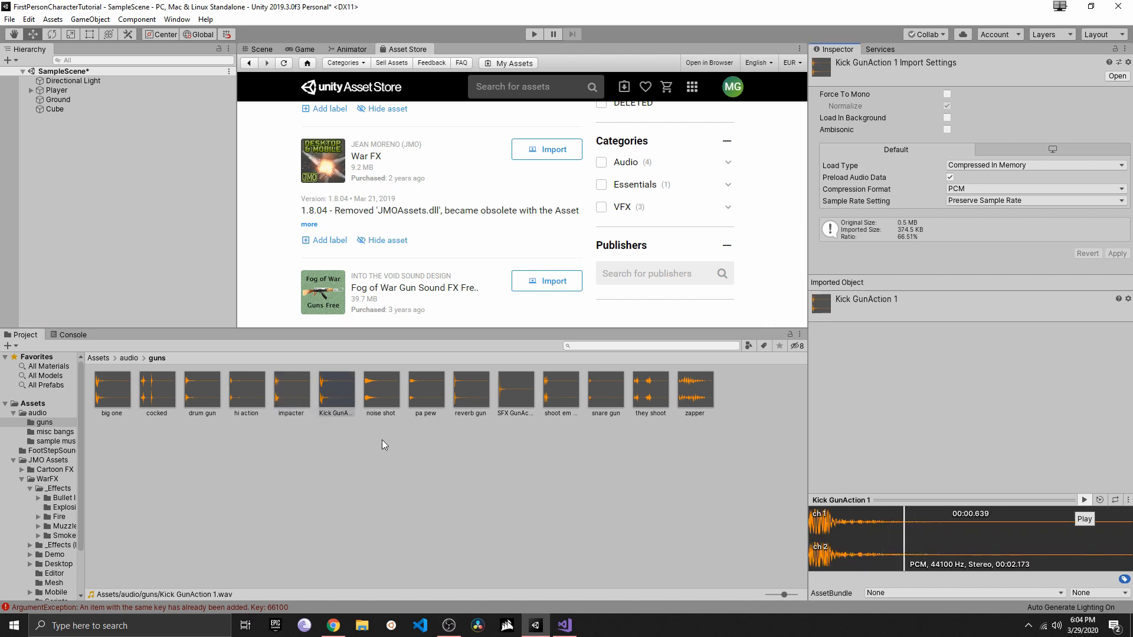
# Compare the "impacter", "Kick GunAction 1" and "big one" clips by replaying them, ending with "impacter"
pyautogui.click(297, 393)
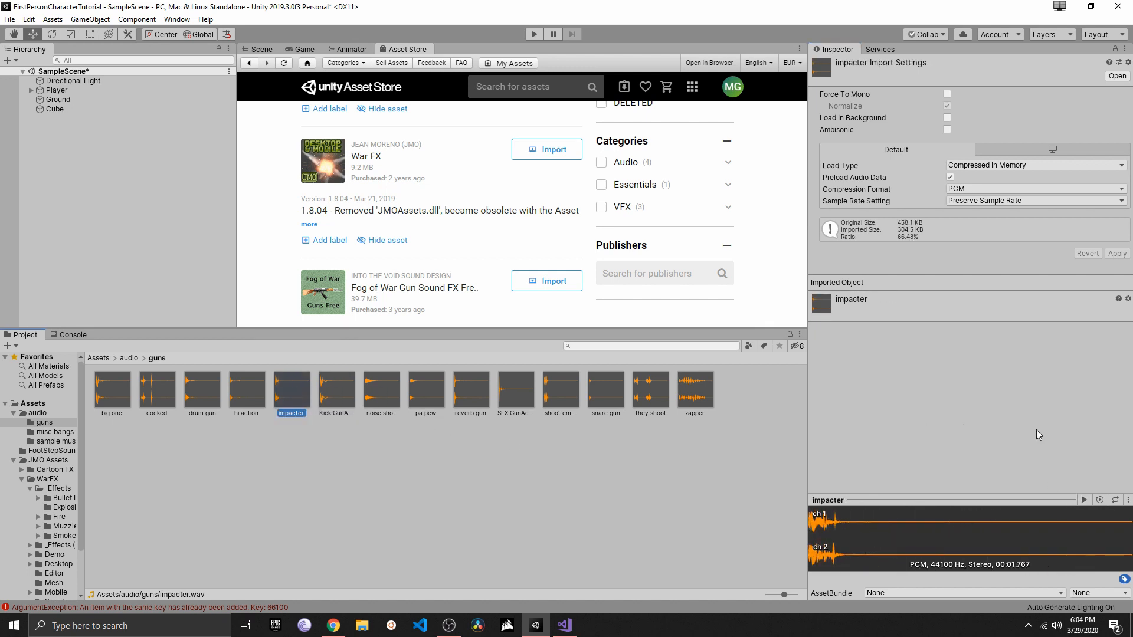
pyautogui.click(1084, 500)
pyautogui.click(336, 391)
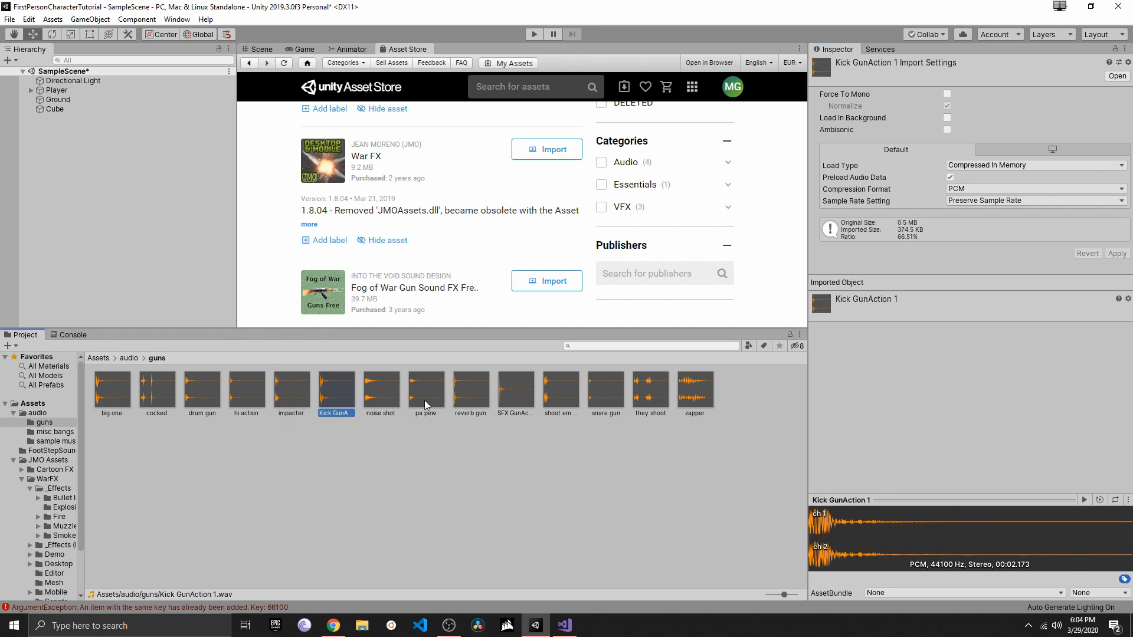
pyautogui.click(1084, 500)
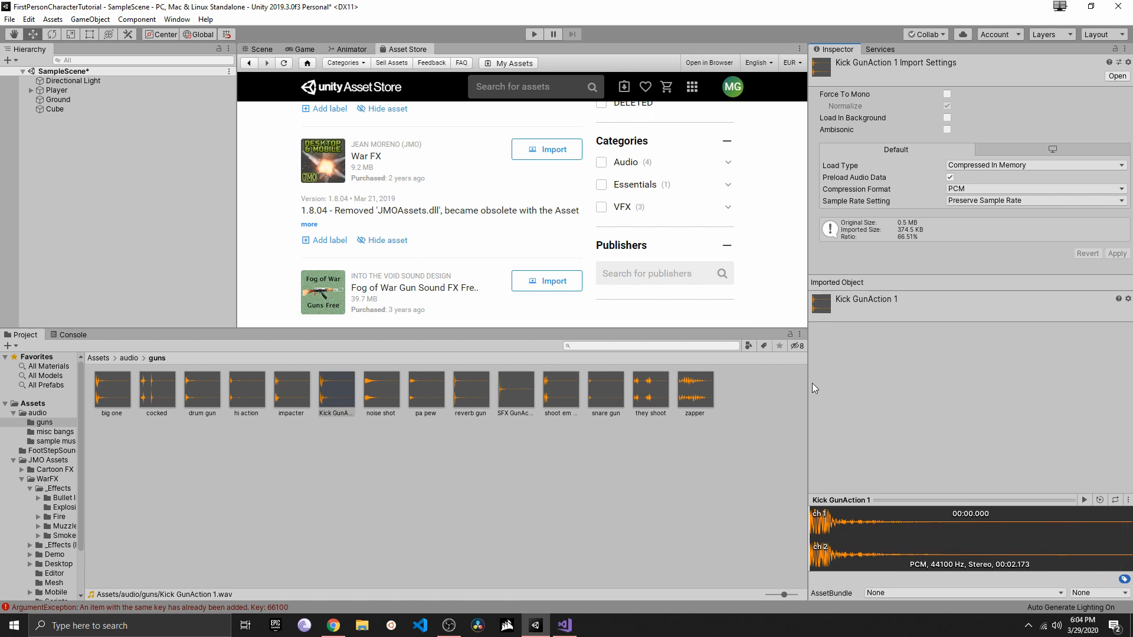
pyautogui.click(124, 395)
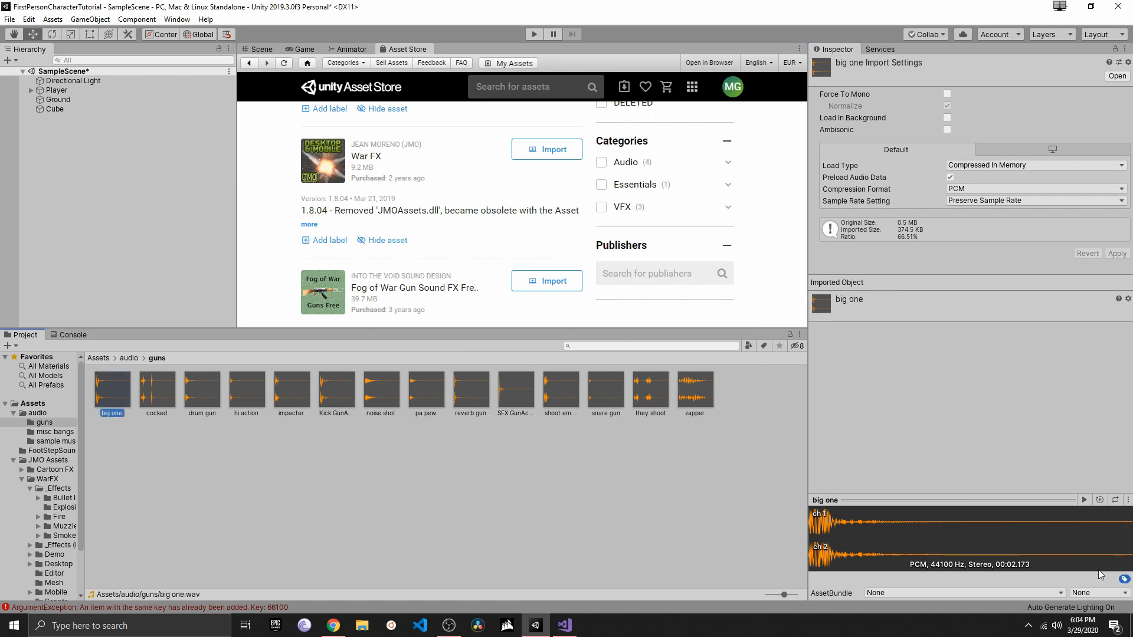
pyautogui.click(1085, 501)
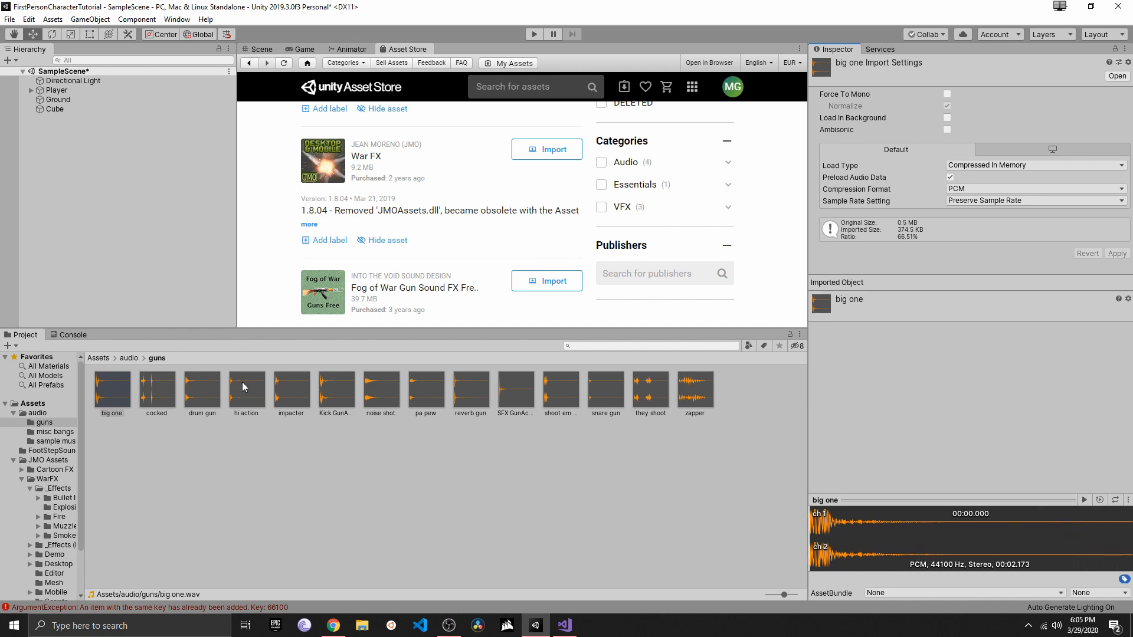
pyautogui.click(289, 387)
pyautogui.click(1084, 501)
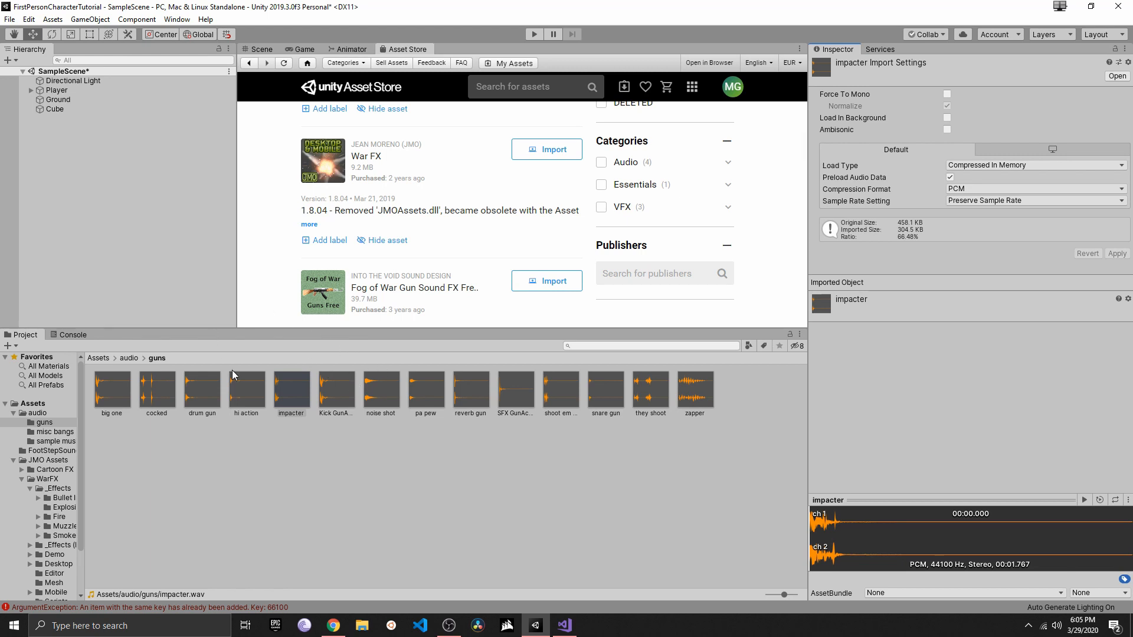
# Try to assign the impacter clip to the Player's first Audio Source, the one with pitch 1.5
pyautogui.click(57, 90)
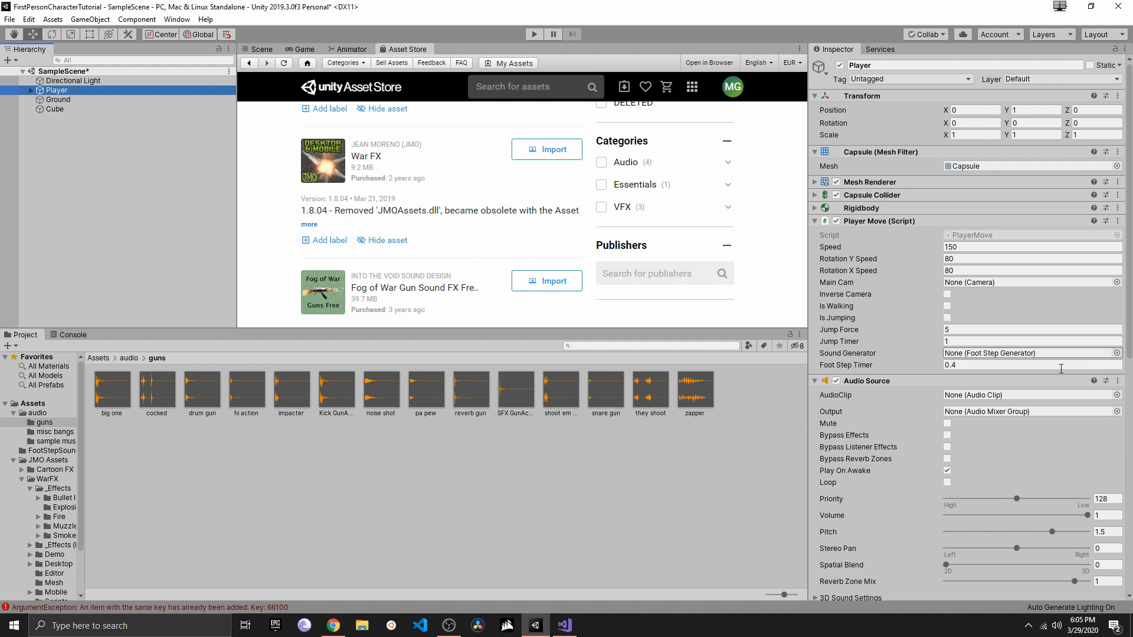
pyautogui.click(295, 390)
pyautogui.moveTo(295, 392); pyautogui.dragTo(974, 395)
pyautogui.click(815, 382)
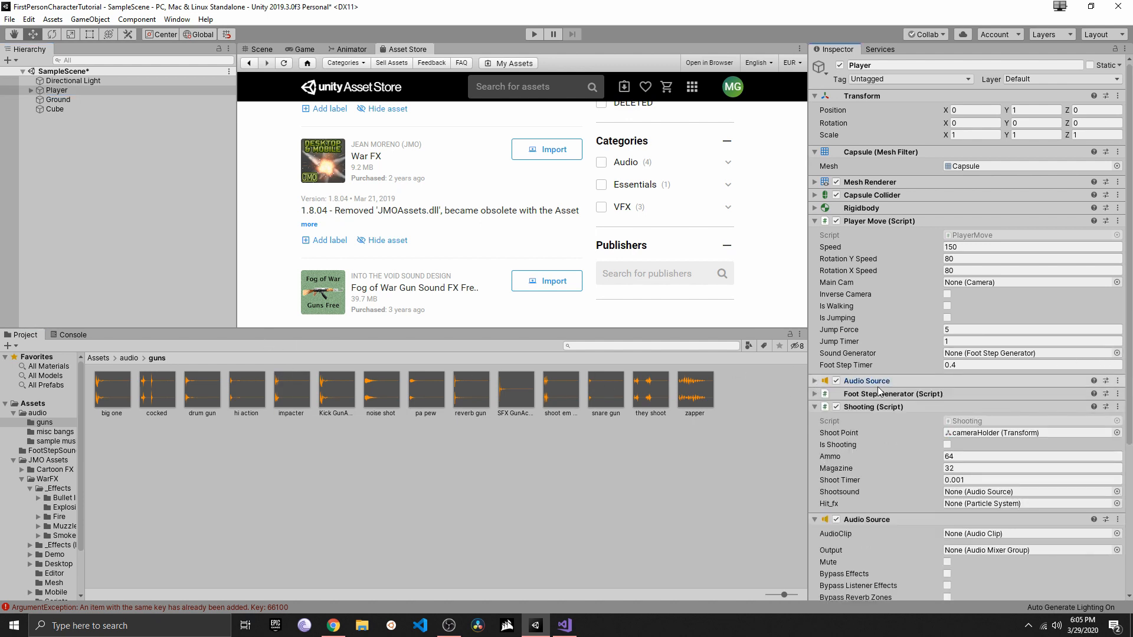
pyautogui.moveTo(867, 383); pyautogui.dragTo(971, 493)
pyautogui.click(814, 382)
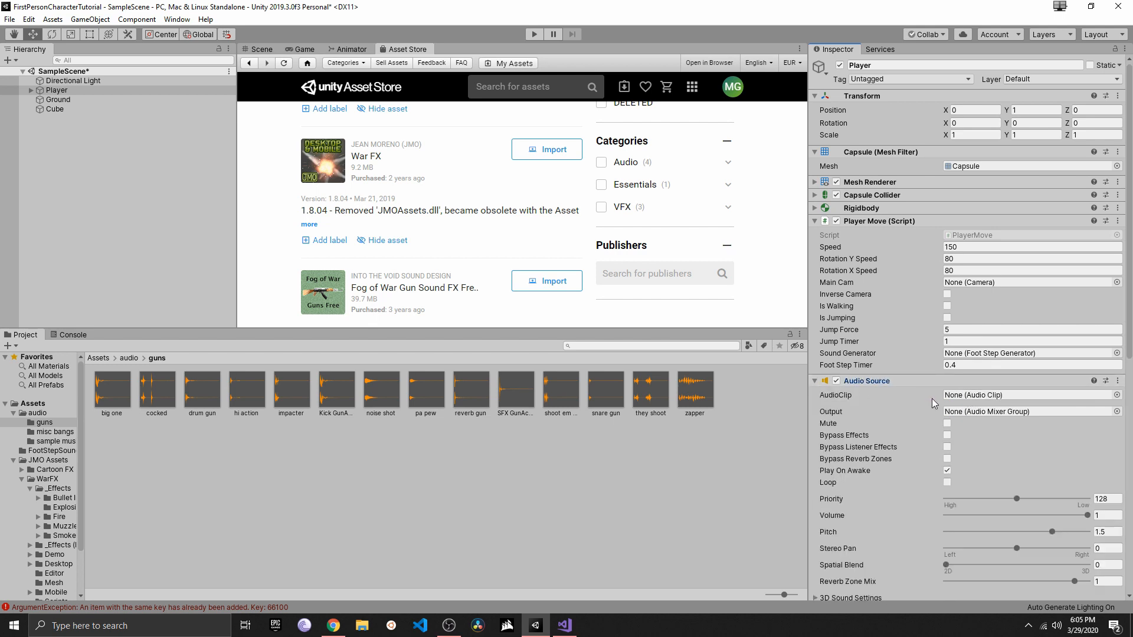
pyautogui.doubleClick(964, 399)
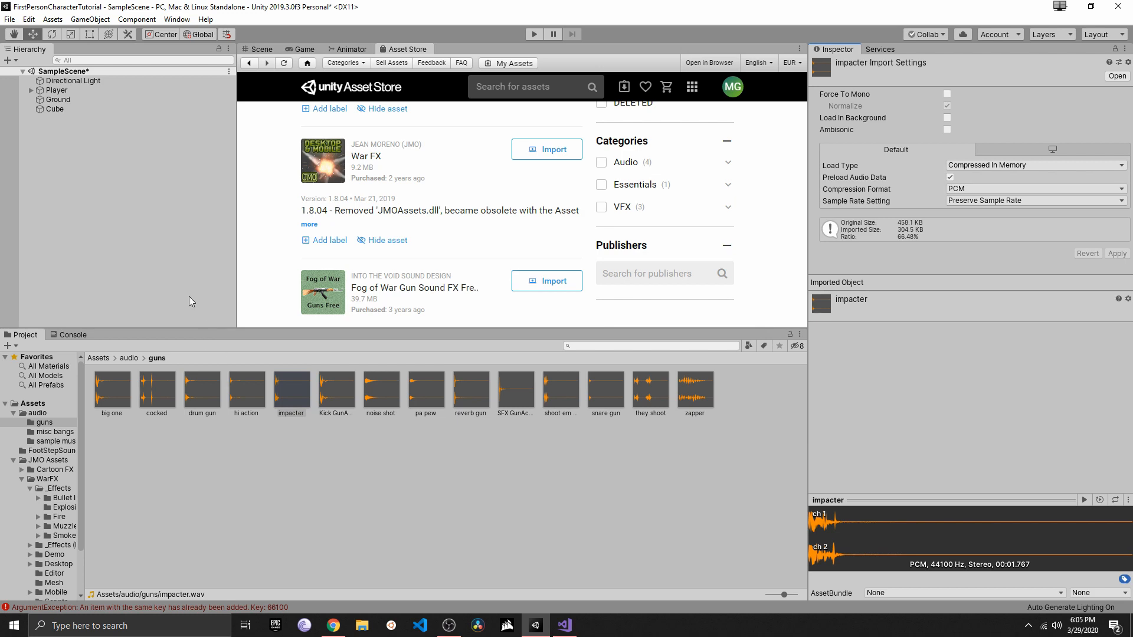
# Assign the impacter clip as the AudioClip of the Player's Audio Source below the Shooting script, and collapse both Audio Source components
pyautogui.click(60, 89)
pyautogui.scroll(-5, 992, 383)
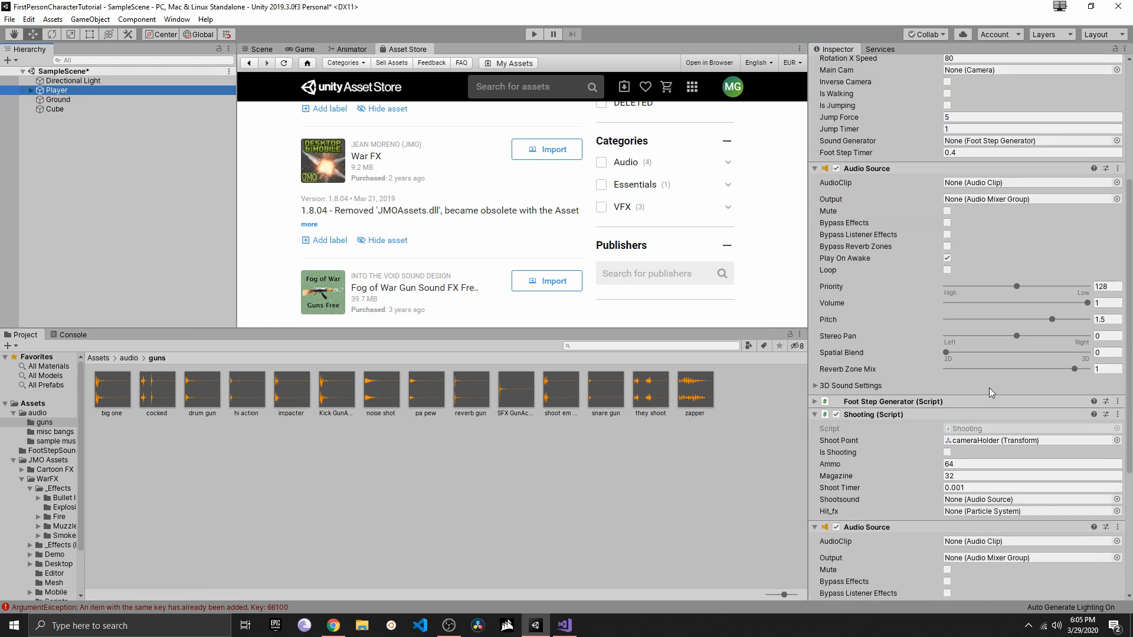
pyautogui.click(821, 168)
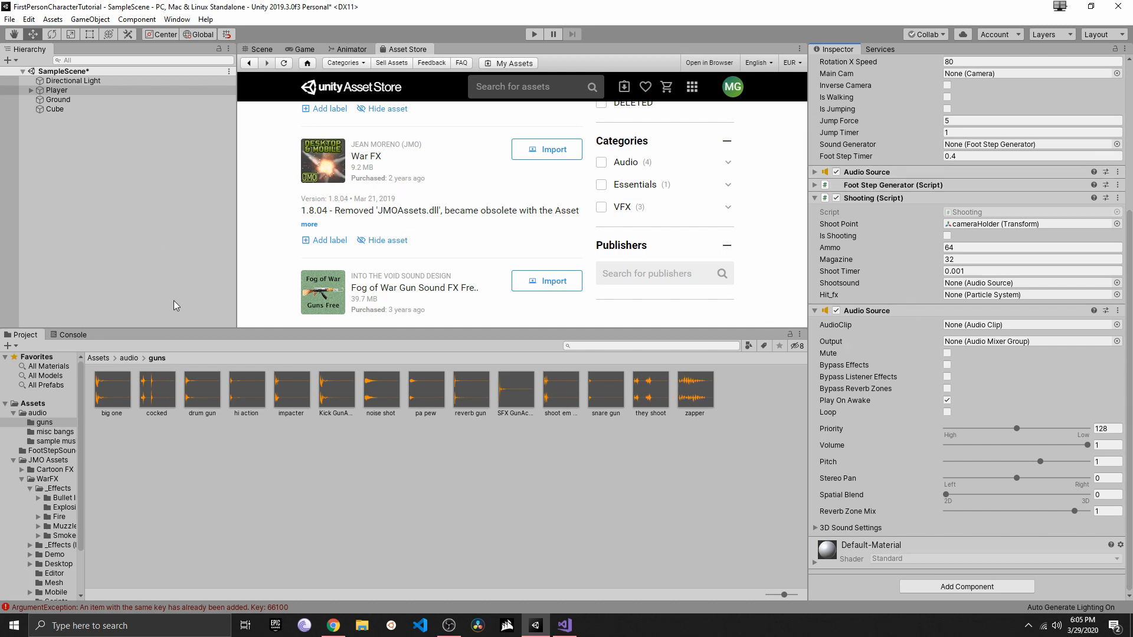
pyautogui.moveTo(305, 394); pyautogui.dragTo(974, 325)
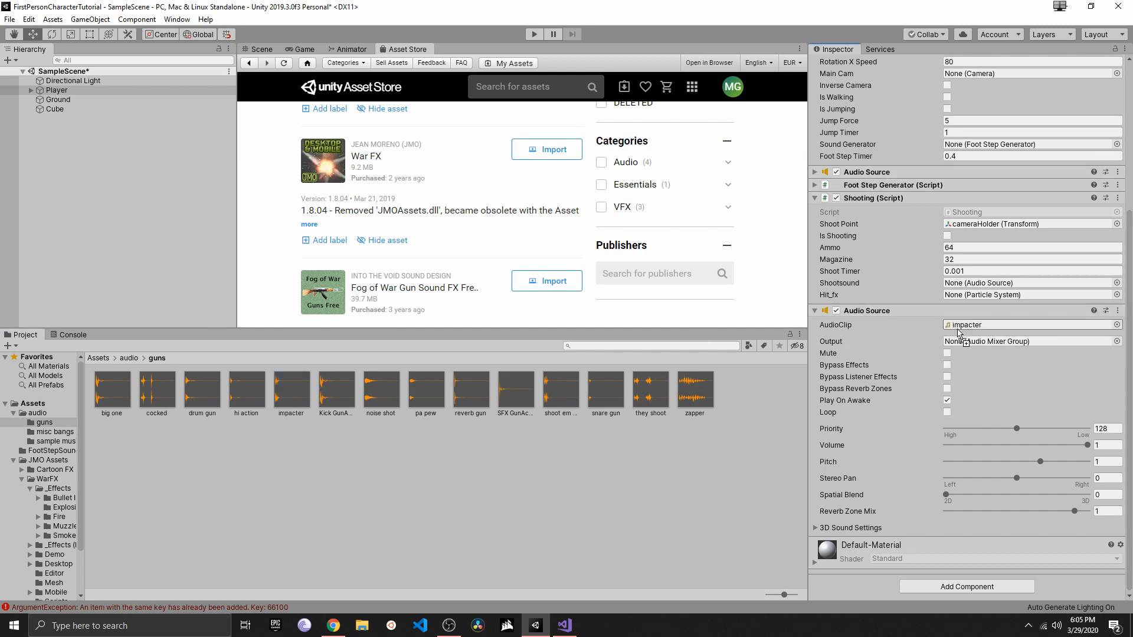
pyautogui.click(816, 311)
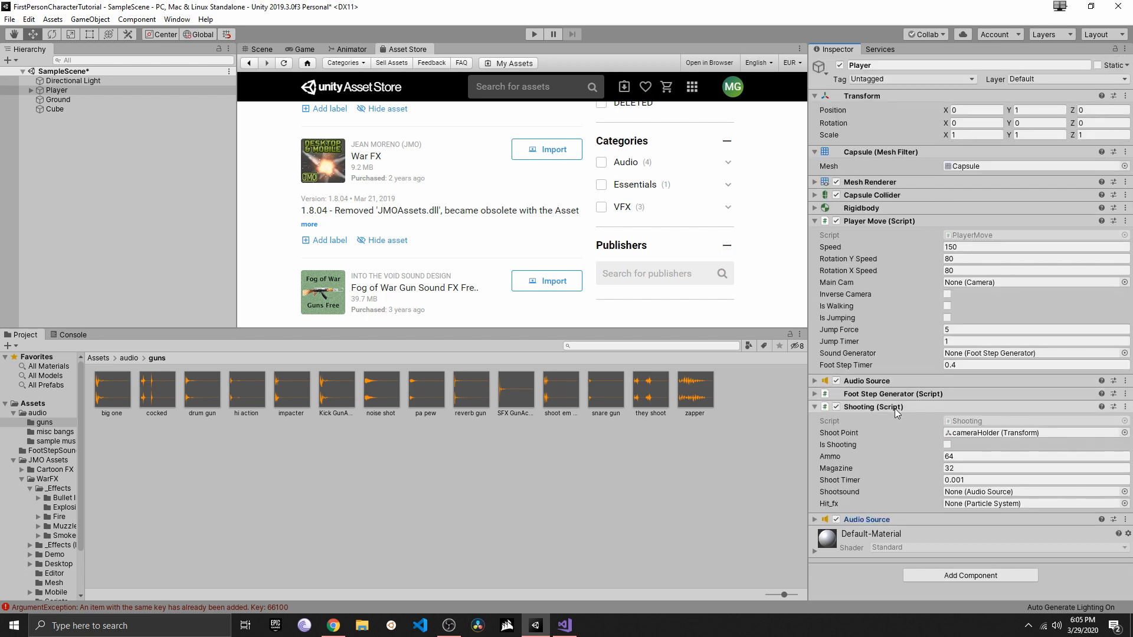
# Assign the Player's Audio Source below the Shooting script, holding the impacter clip, to the script's Shootsound field
pyautogui.click(818, 519)
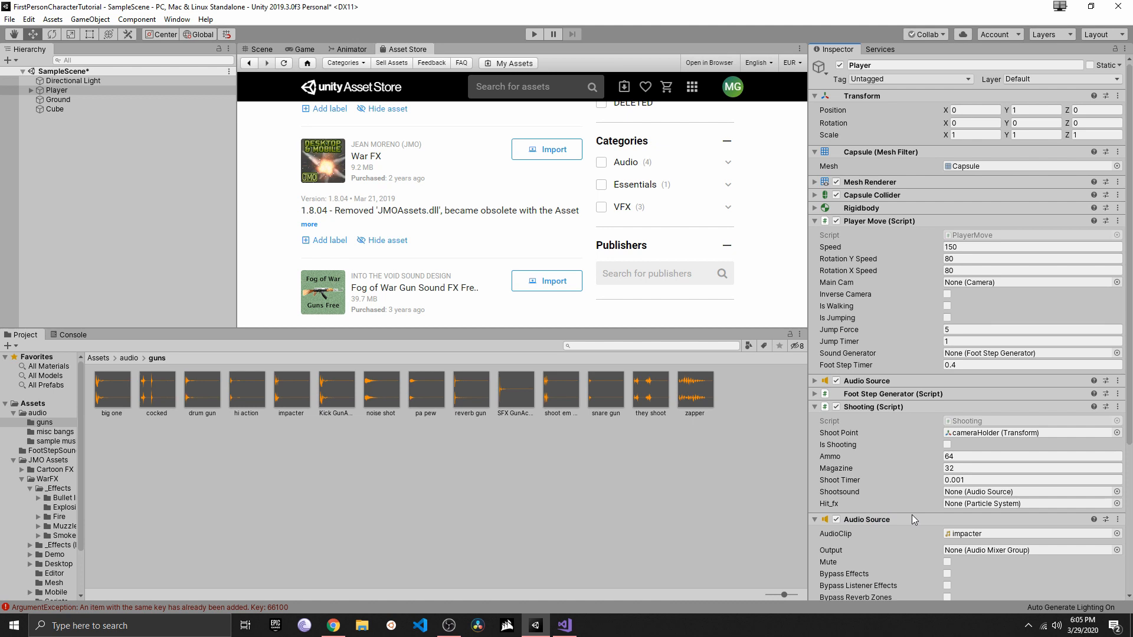
pyautogui.click(816, 520)
pyautogui.moveTo(879, 519); pyautogui.dragTo(980, 493)
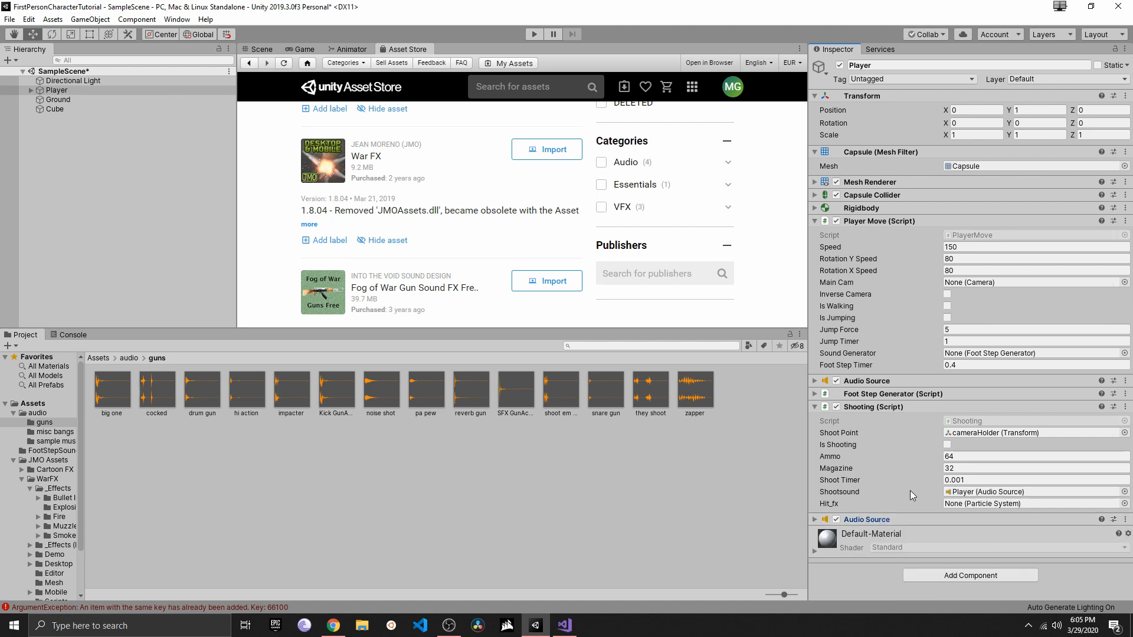
# Open the Bullet Impacts folder inside the _Effects folder of JMO Assets' WarFX package
pyautogui.click(97, 358)
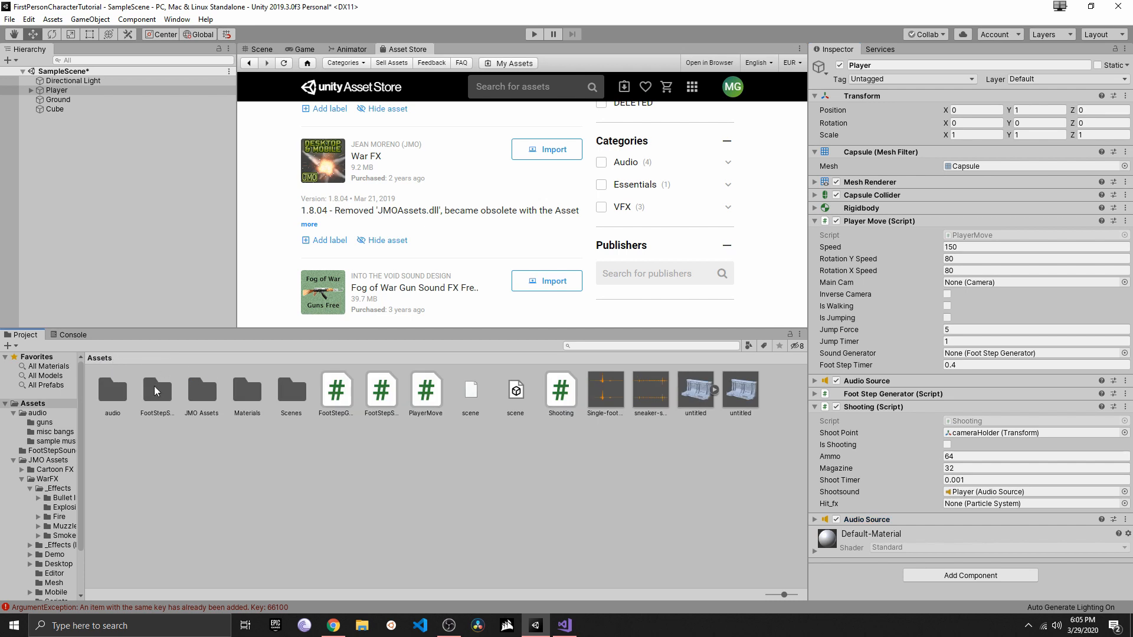
pyautogui.doubleClick(195, 392)
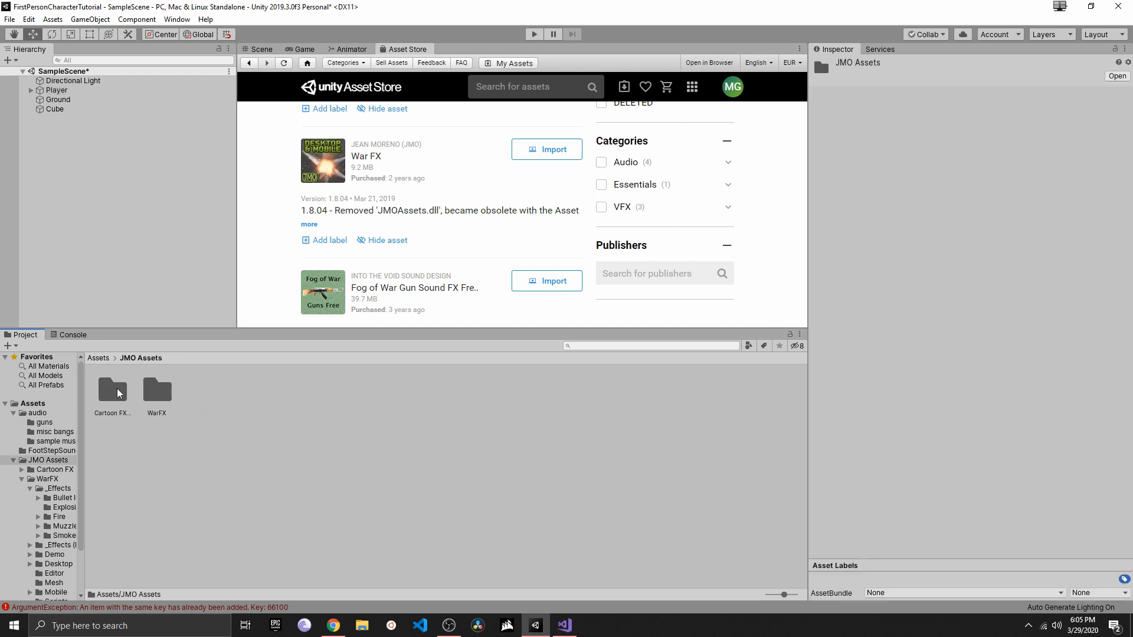
pyautogui.doubleClick(157, 390)
pyautogui.doubleClick(118, 394)
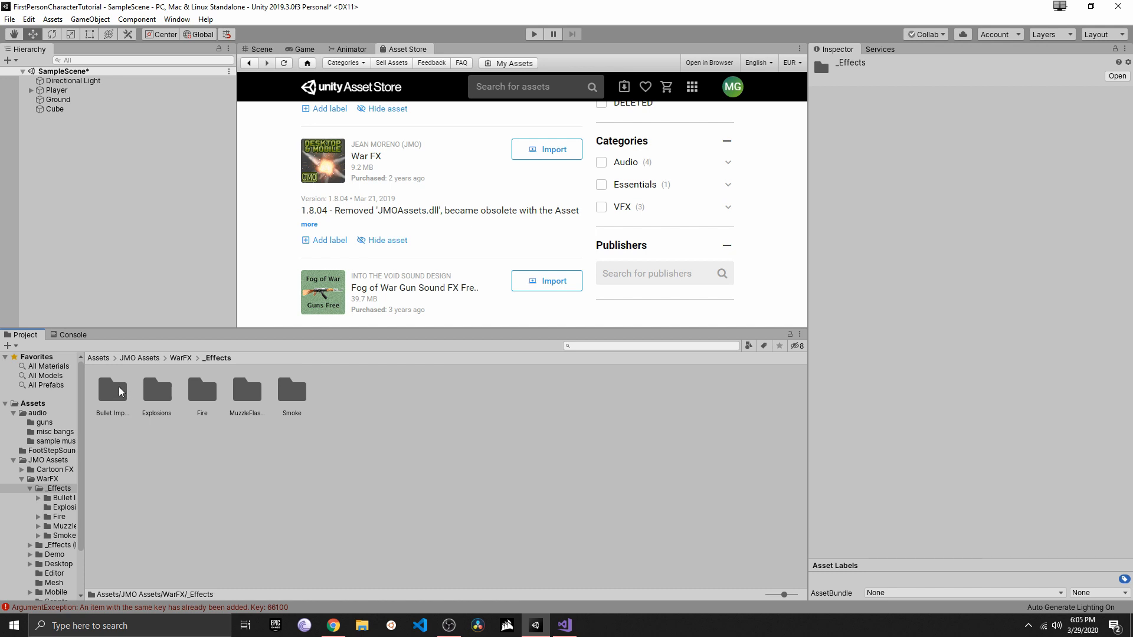
pyautogui.doubleClick(113, 391)
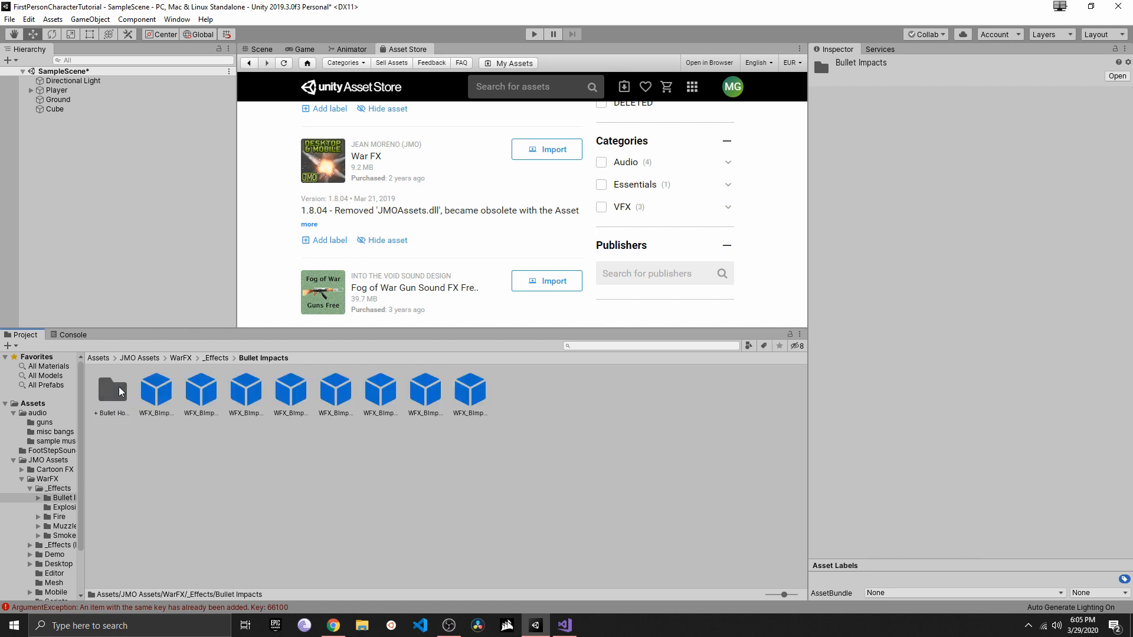
# Inspect the WFX_BImpact prefabs one after another to compare the available bullet impact effects
pyautogui.click(156, 391)
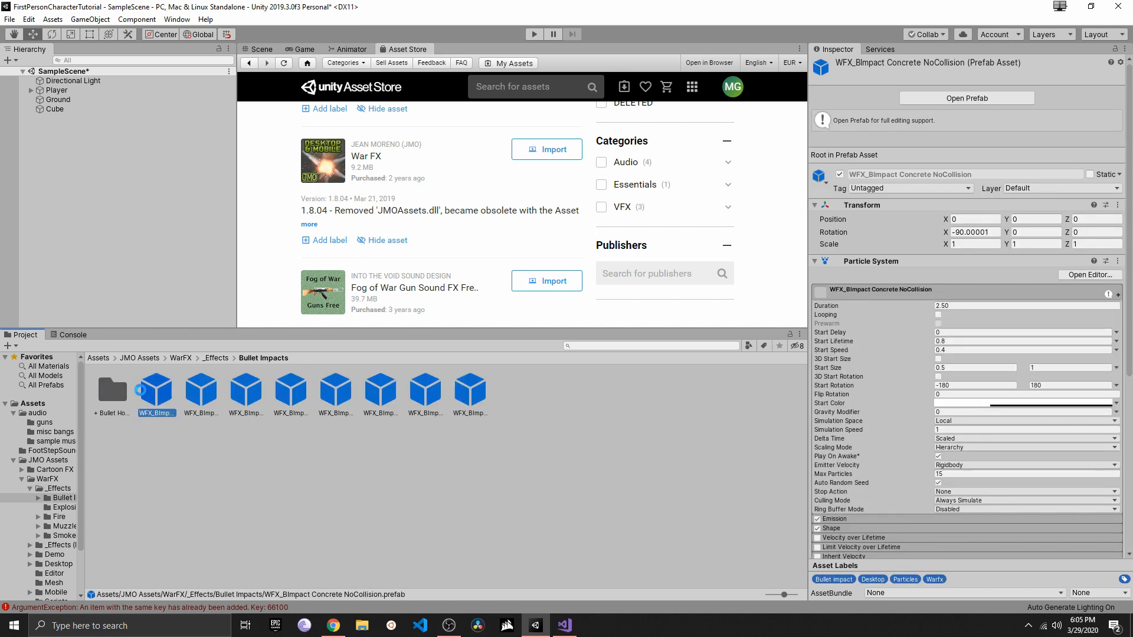
pyautogui.click(199, 394)
pyautogui.click(245, 392)
pyautogui.click(283, 393)
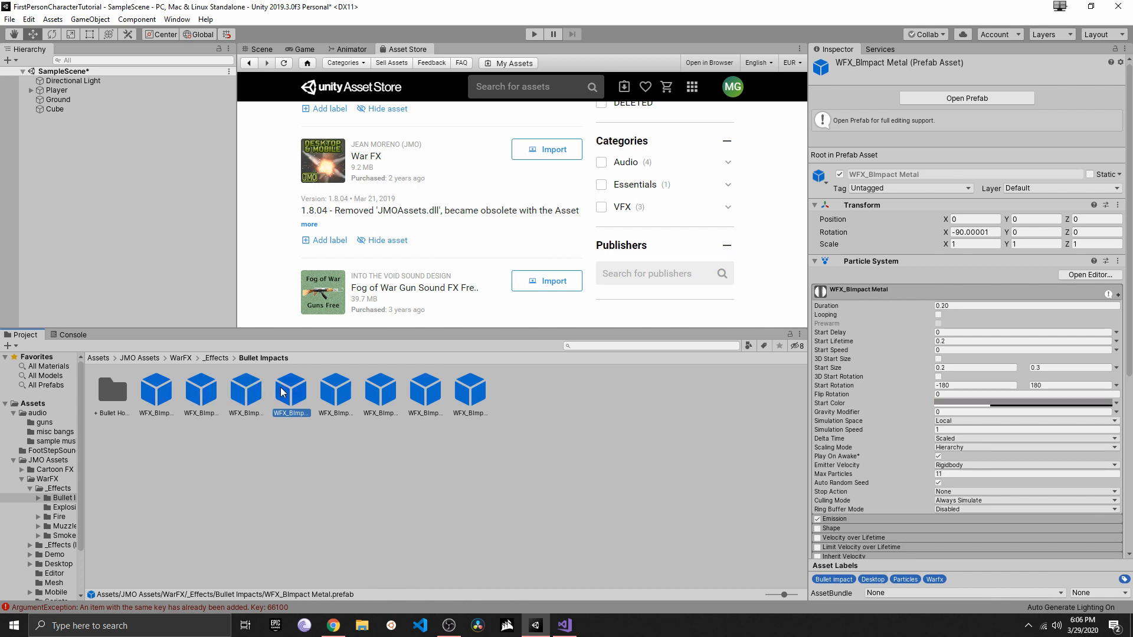
pyautogui.click(335, 393)
pyautogui.click(397, 396)
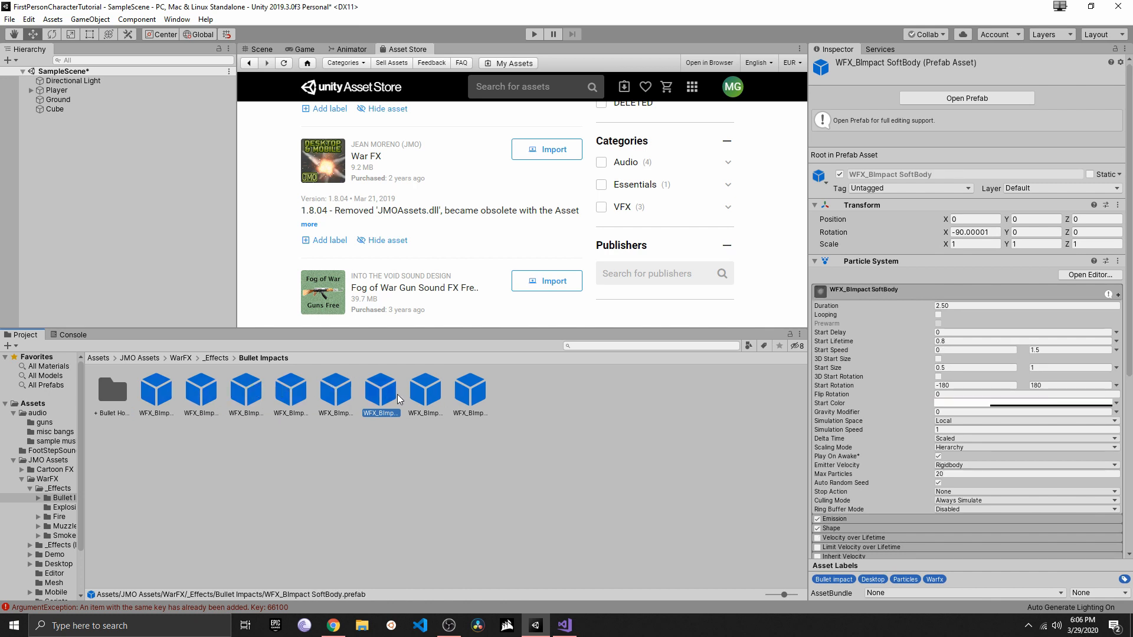
pyautogui.click(416, 393)
pyautogui.click(470, 392)
pyautogui.click(414, 394)
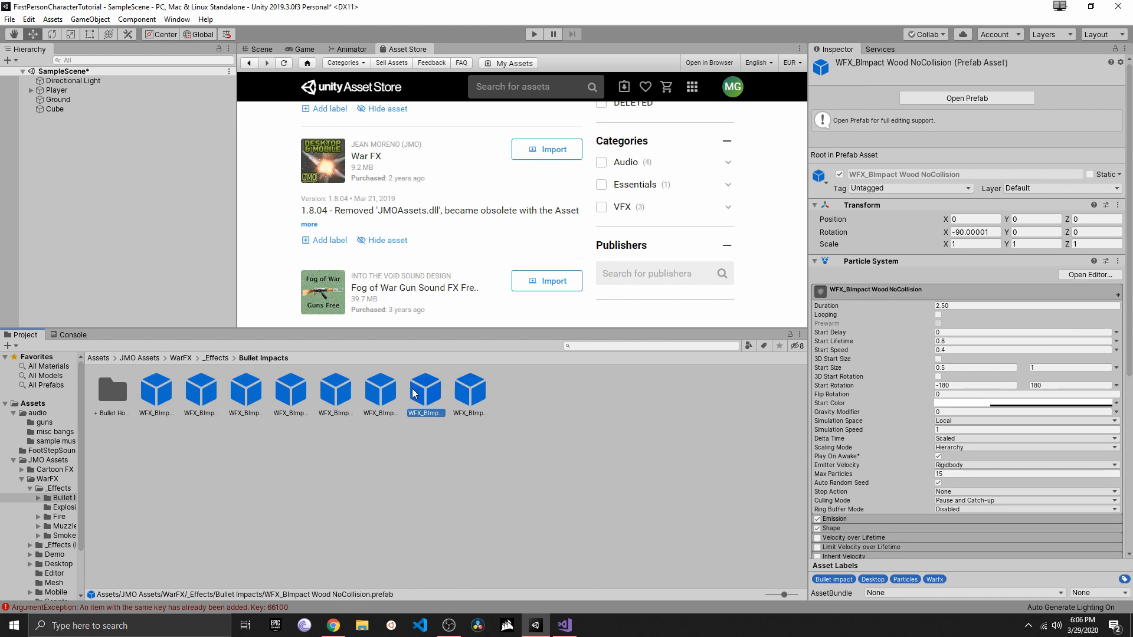
# Assign the WFX_BImpact SoftBody prefab to the Hit_fx field of the Player's Shooting script
pyautogui.click(389, 396)
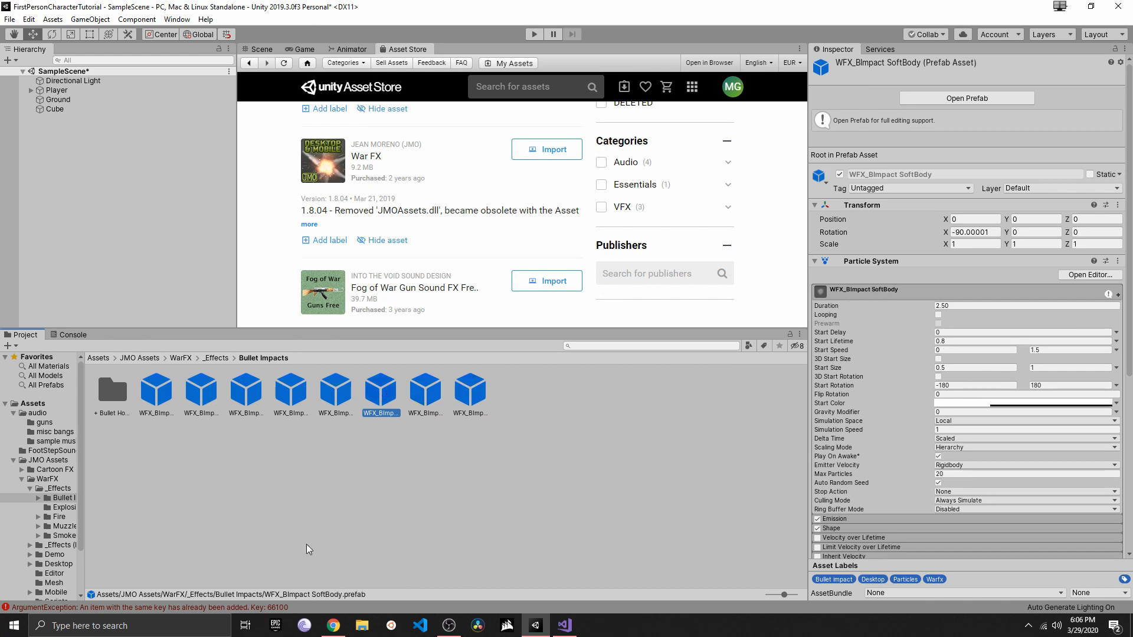
pyautogui.click(58, 90)
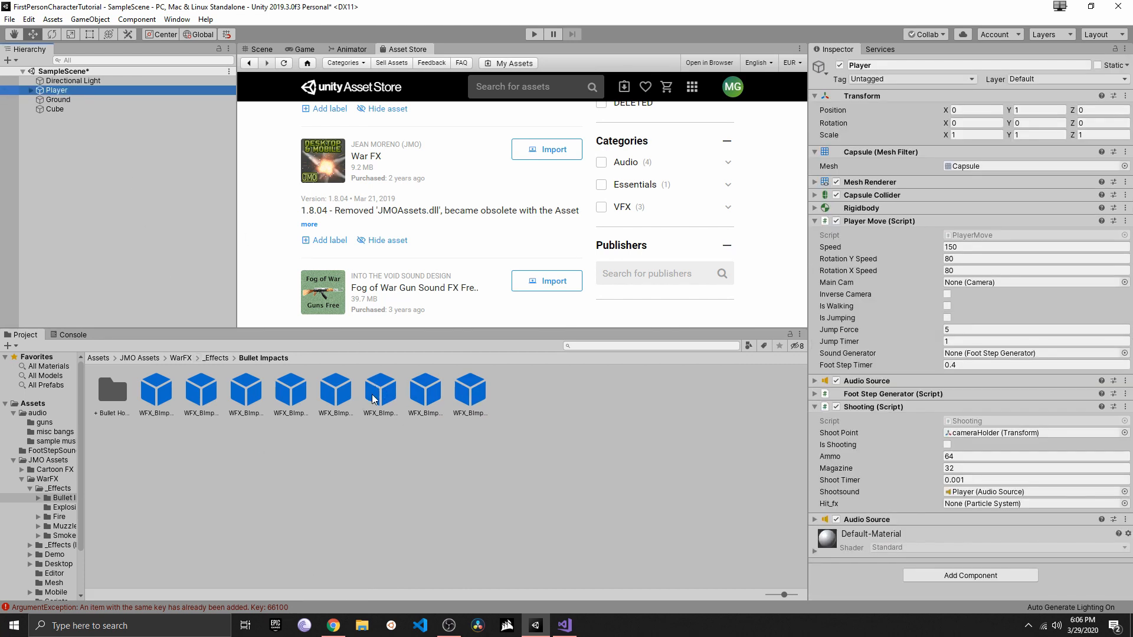
pyautogui.moveTo(373, 400); pyautogui.dragTo(980, 509)
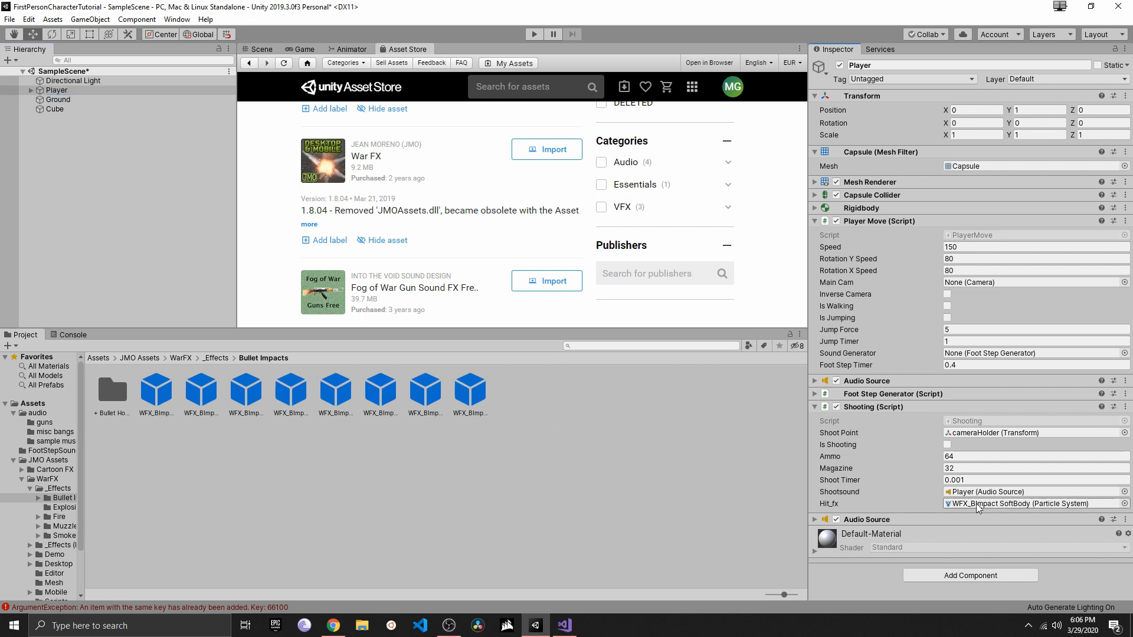
# Switch to Visual Studio and add two new lines after isShooting = true in the ShootingMechanics coroutine of Shooting.cs
pyautogui.click(569, 633)
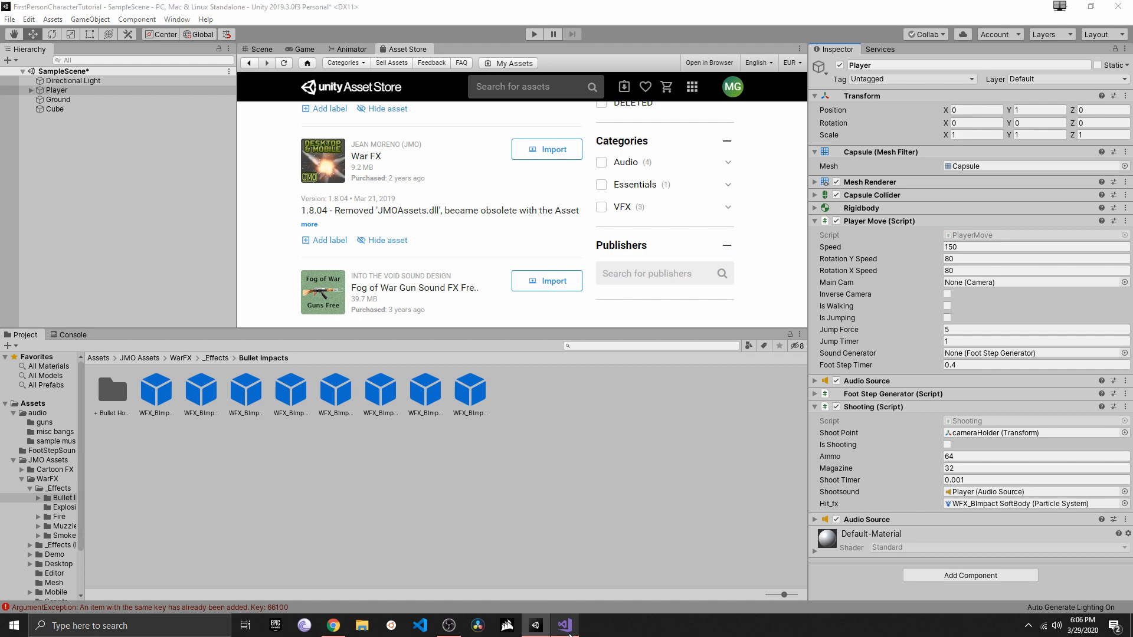
pyautogui.scroll(-14, 169, 287)
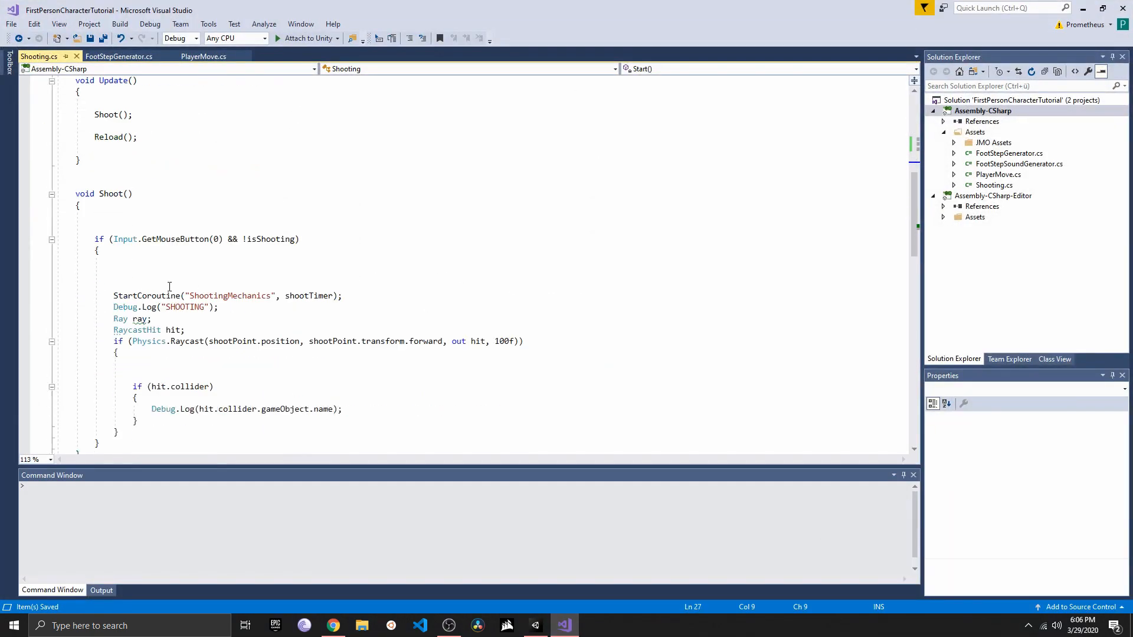
pyautogui.scroll(-2, 261, 323)
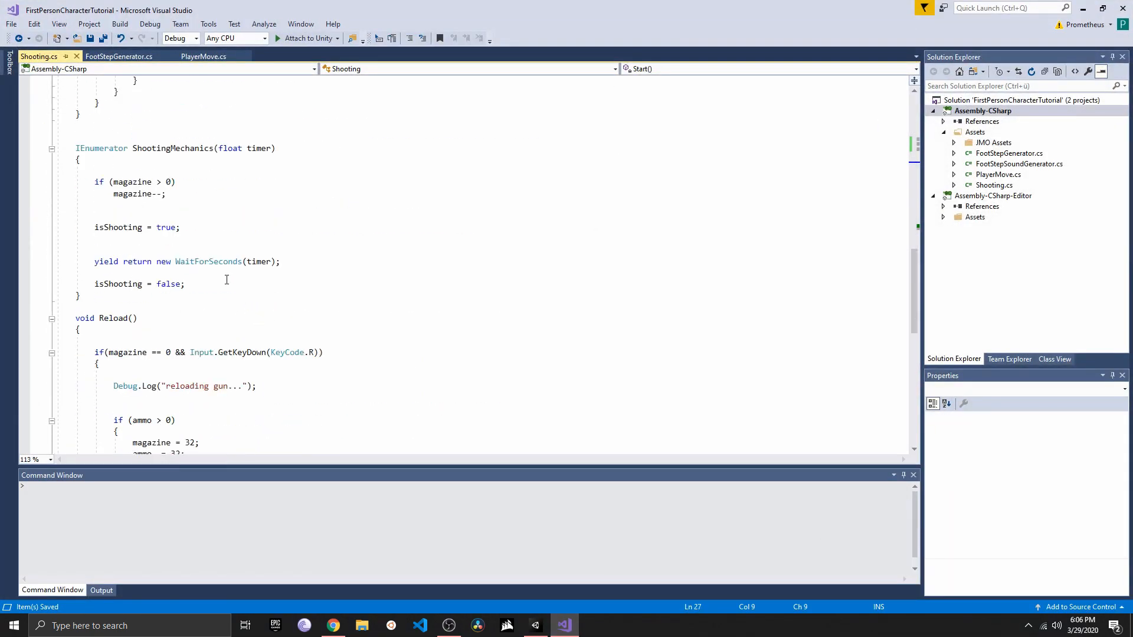
pyautogui.click(198, 227)
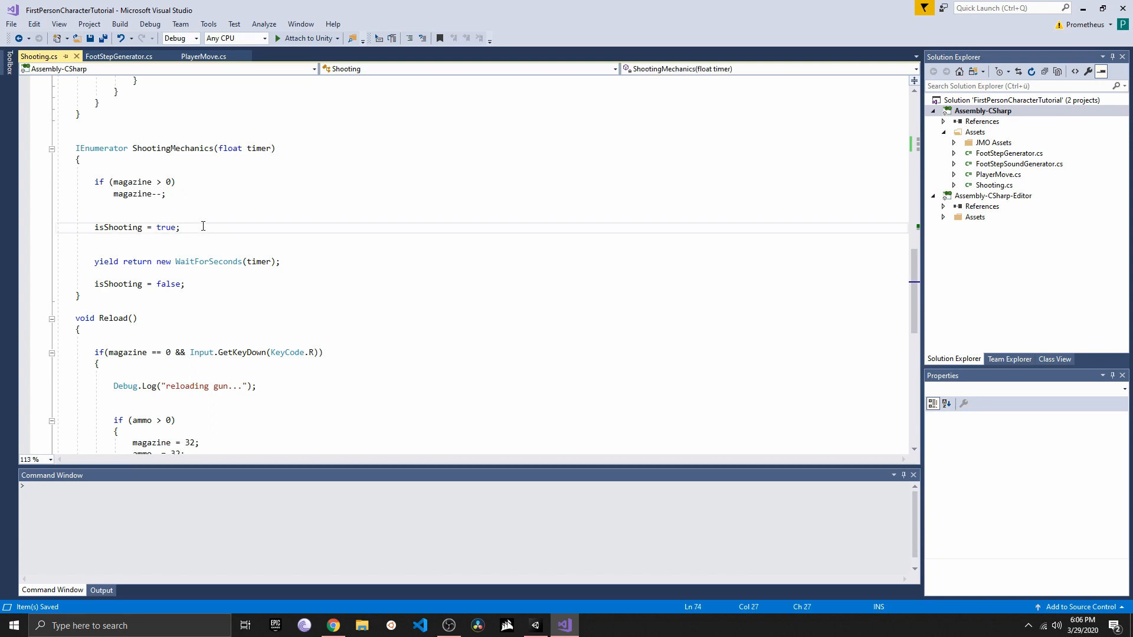
pyautogui.press('Return')
pyautogui.press('Return')
pyautogui.write('a')
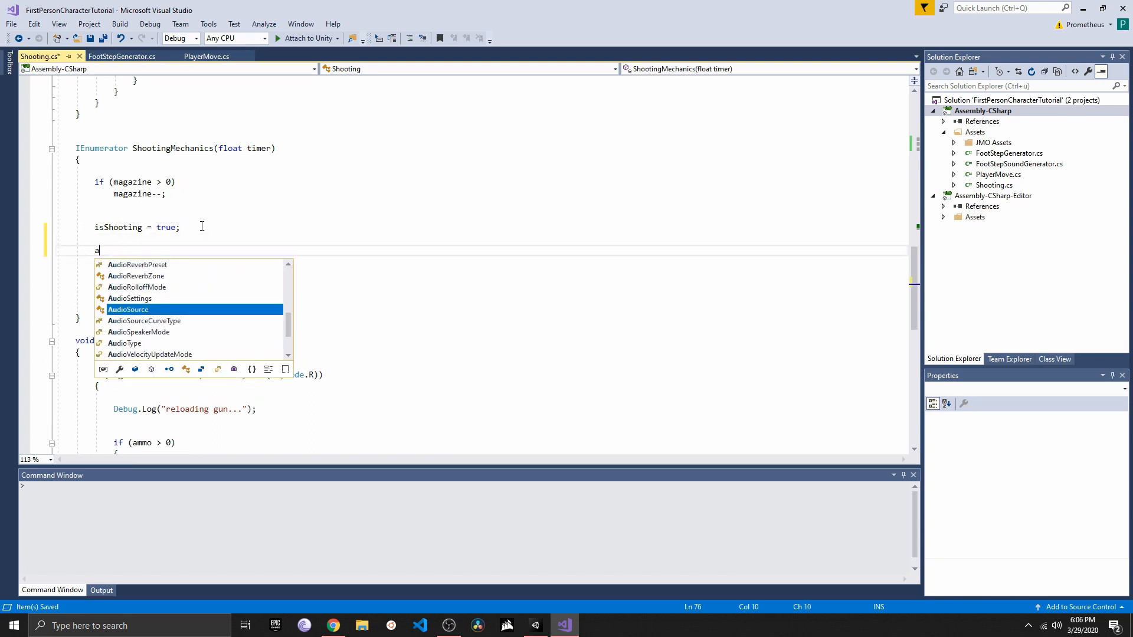
pyautogui.press('BackSpace')
pyautogui.write('sh')
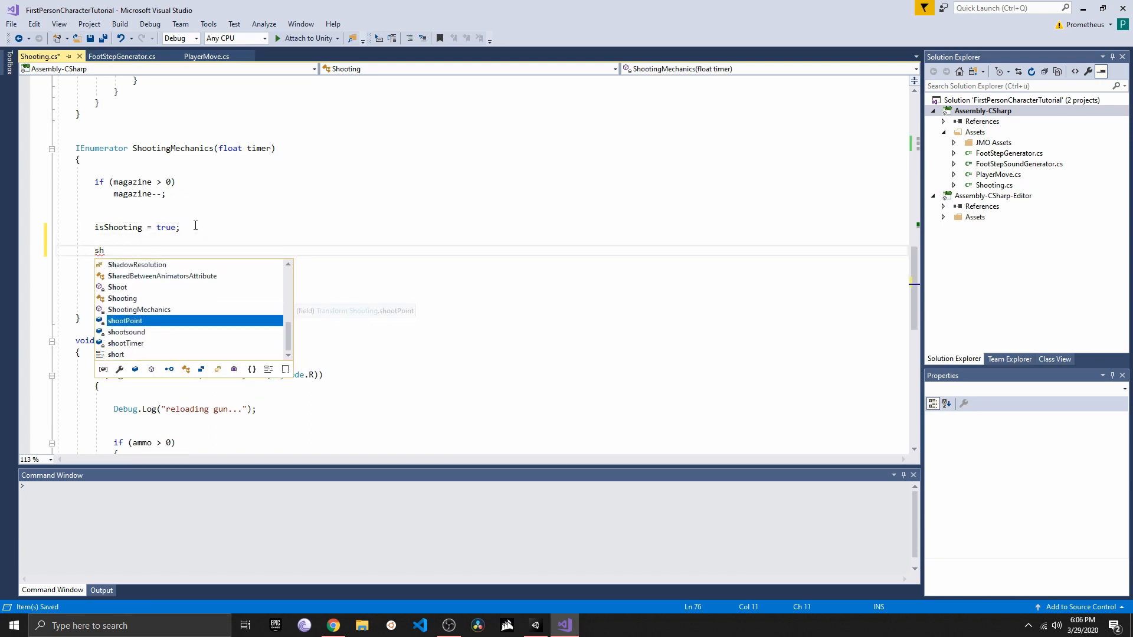
pyautogui.press('BackSpace')
pyautogui.press('BackSpace')
pyautogui.write('gunsh')
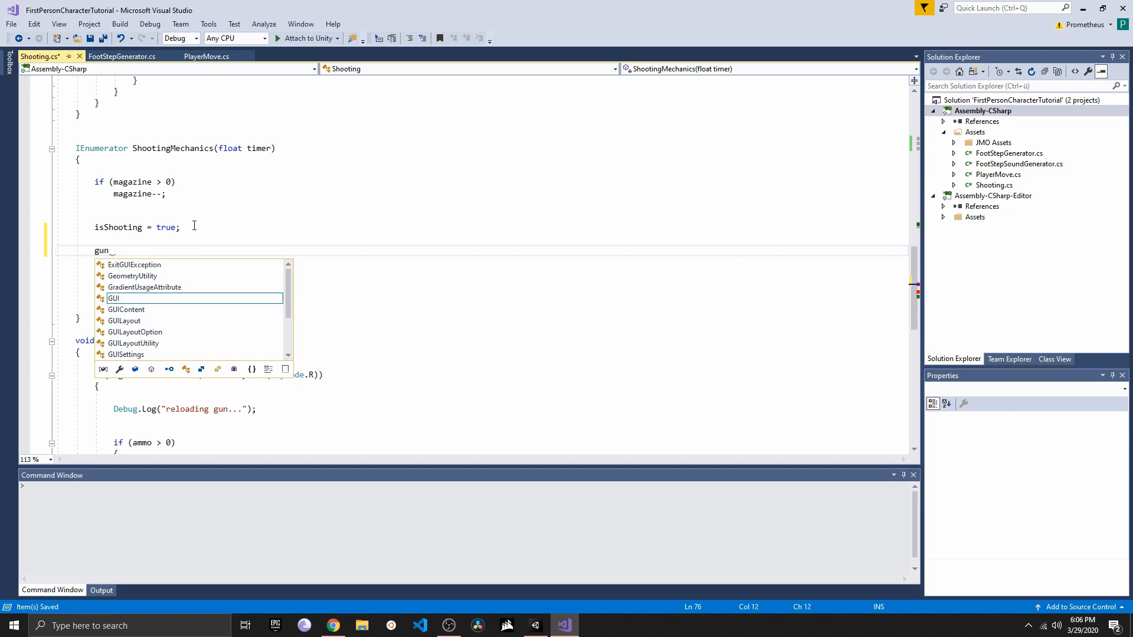
pyautogui.press('Escape')
# Rename the AudioSource field in the Shooting class to gunSound and save the script
pyautogui.scroll(15, 195, 224)
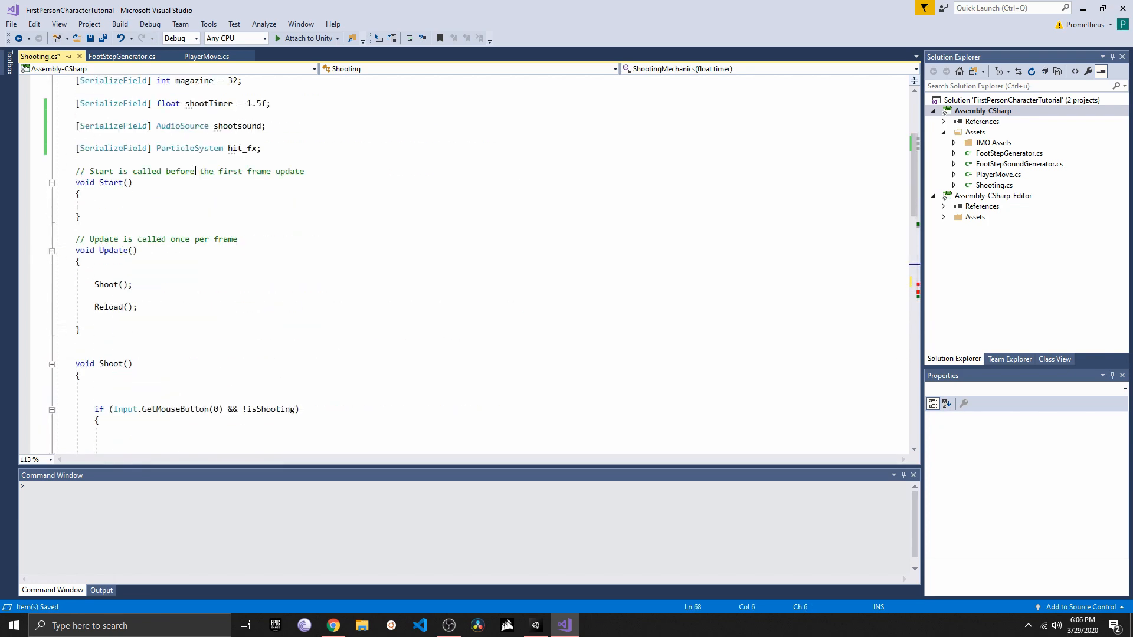
pyautogui.scroll(5, 195, 171)
pyautogui.scroll(-10, 217, 282)
pyautogui.scroll(8, 231, 254)
pyautogui.click(243, 230)
pyautogui.press('BackSpace')
pyautogui.press('BackSpace')
pyautogui.press('BackSpace')
pyautogui.press('BackSpace')
pyautogui.press('BackSpace')
pyautogui.press('BackSpace')
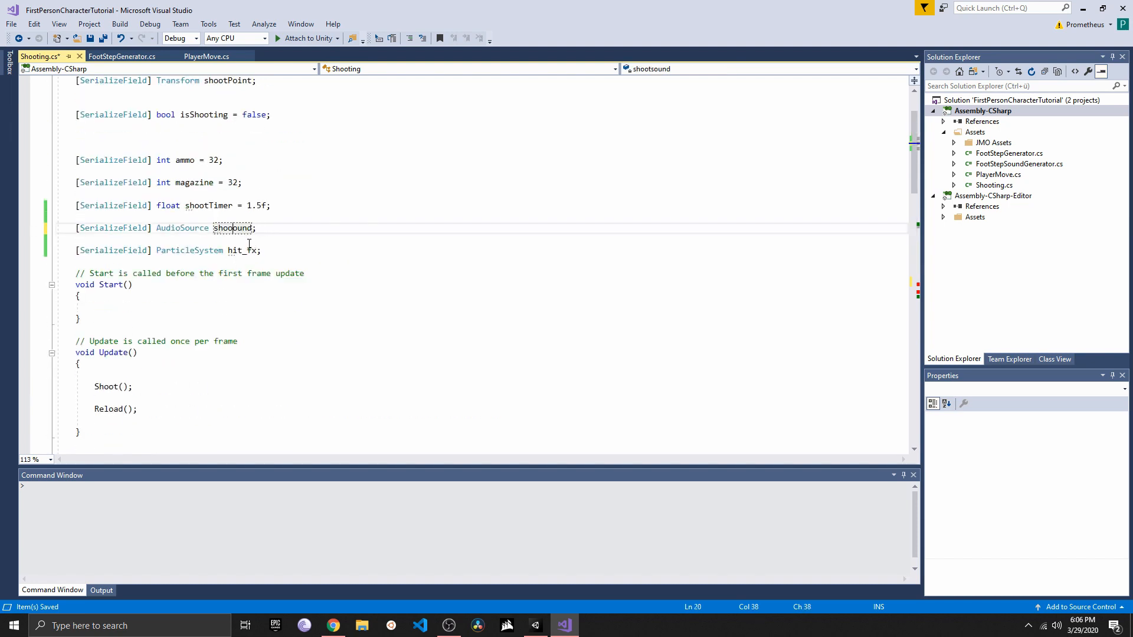
pyautogui.write('gunS')
pyautogui.hotkey('ctrl', 's')
# Replace the unfinished line after isShooting = true in ShootingMechanics with gunSound.Play(); and save the script
pyautogui.scroll(-9, 225, 279)
pyautogui.scroll(-9, 224, 279)
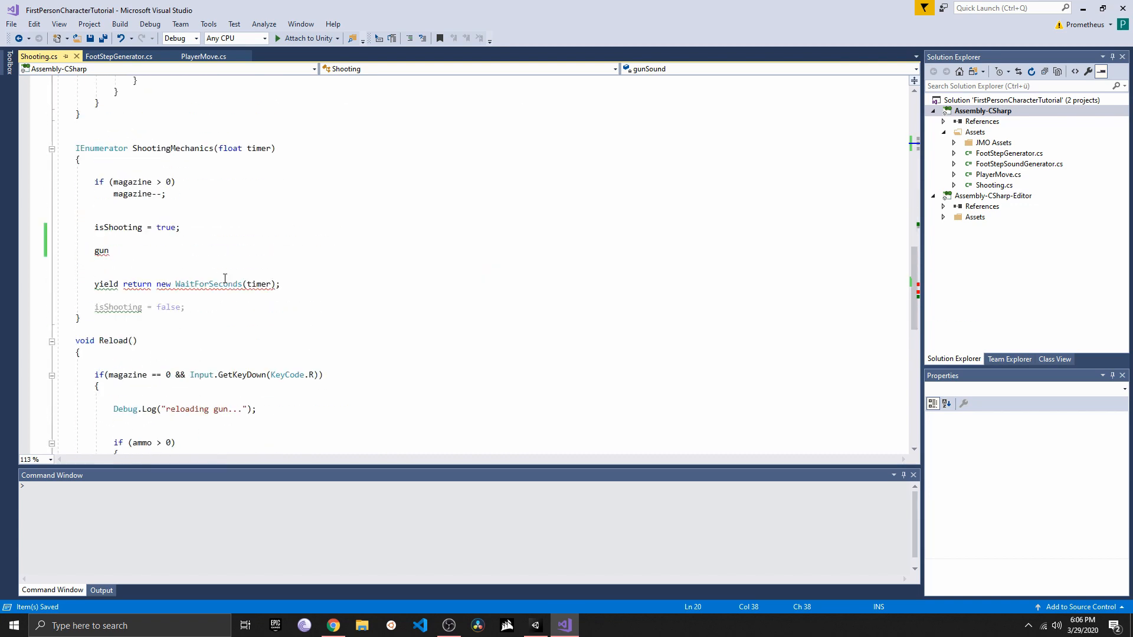
pyautogui.click(151, 255)
pyautogui.press('BackSpace')
pyautogui.press('BackSpace')
pyautogui.press('BackSpace')
pyautogui.write('gu')
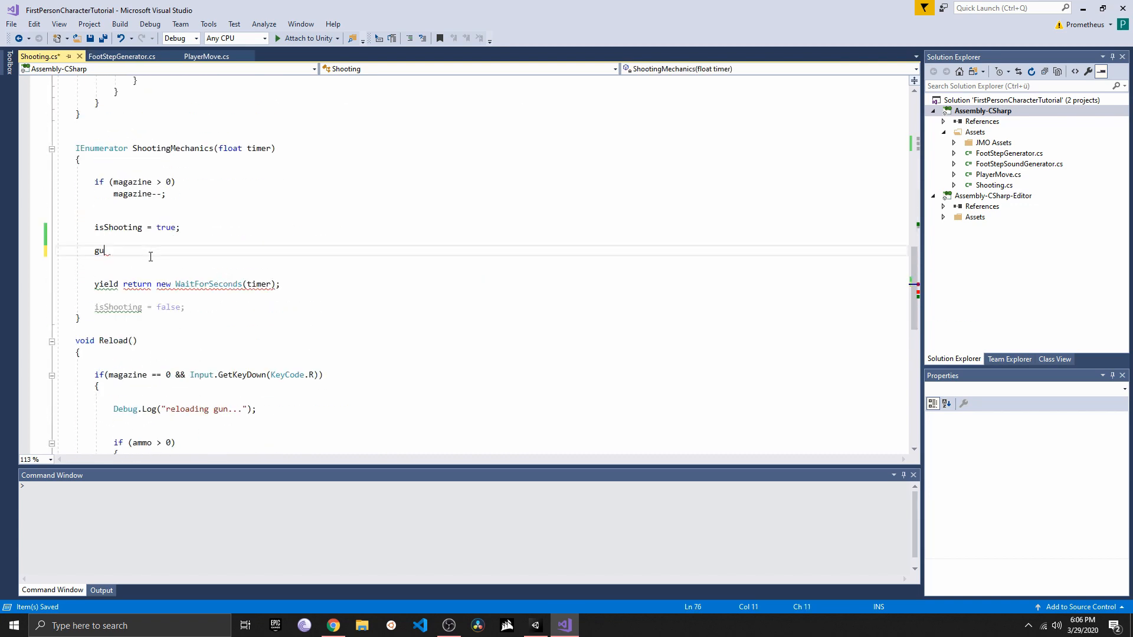
pyautogui.write('nSound.pl')
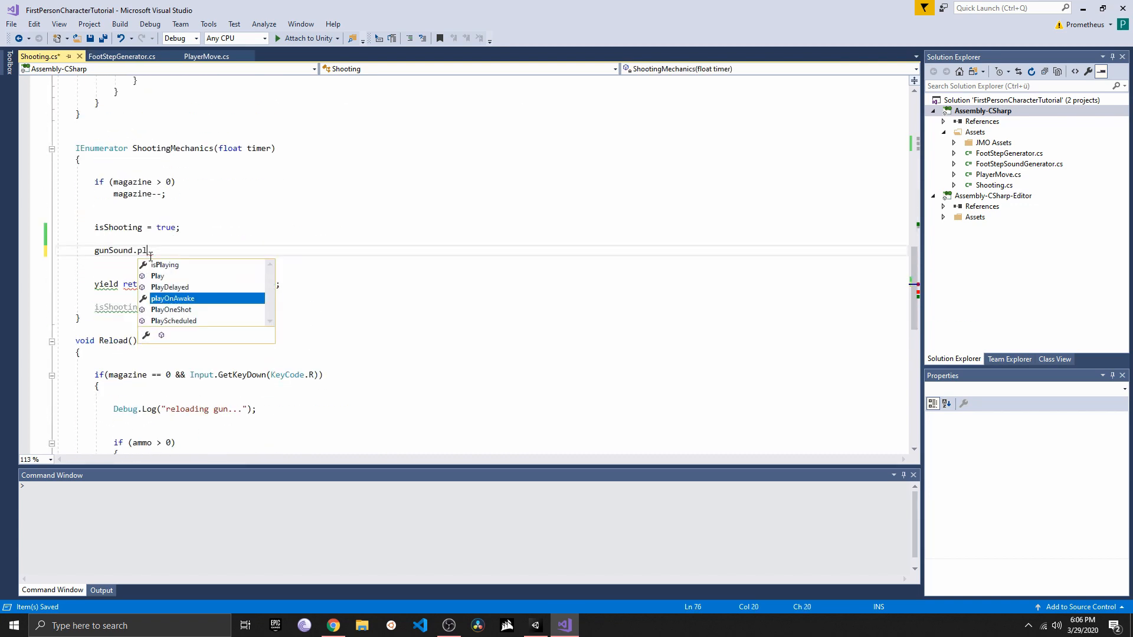
pyautogui.write('();')
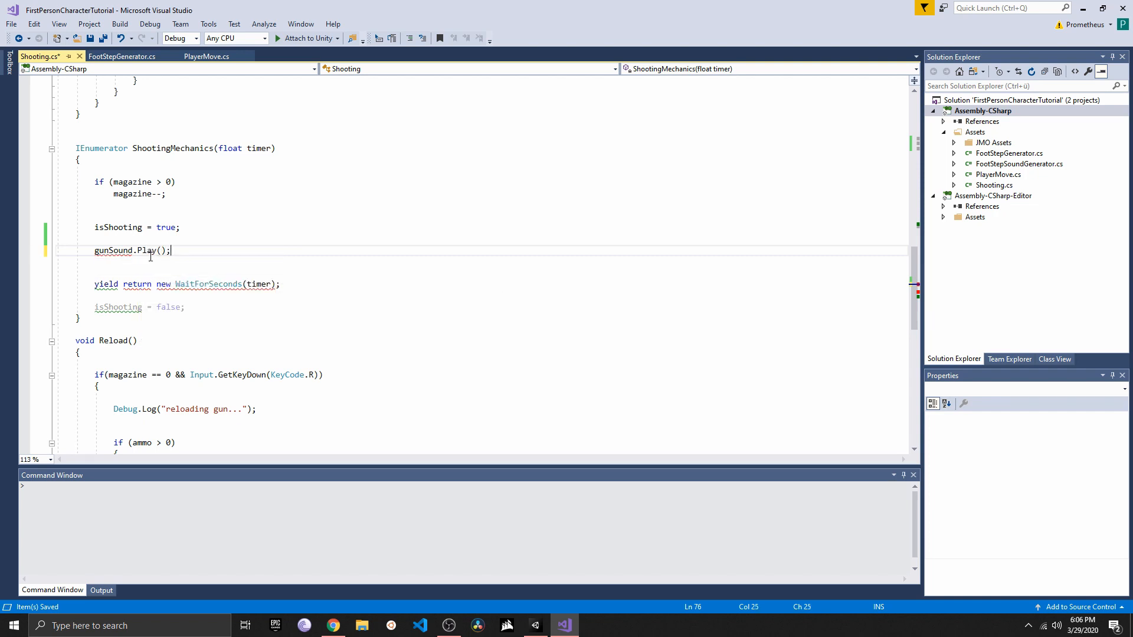
pyautogui.hotkey('ctrl', 's')
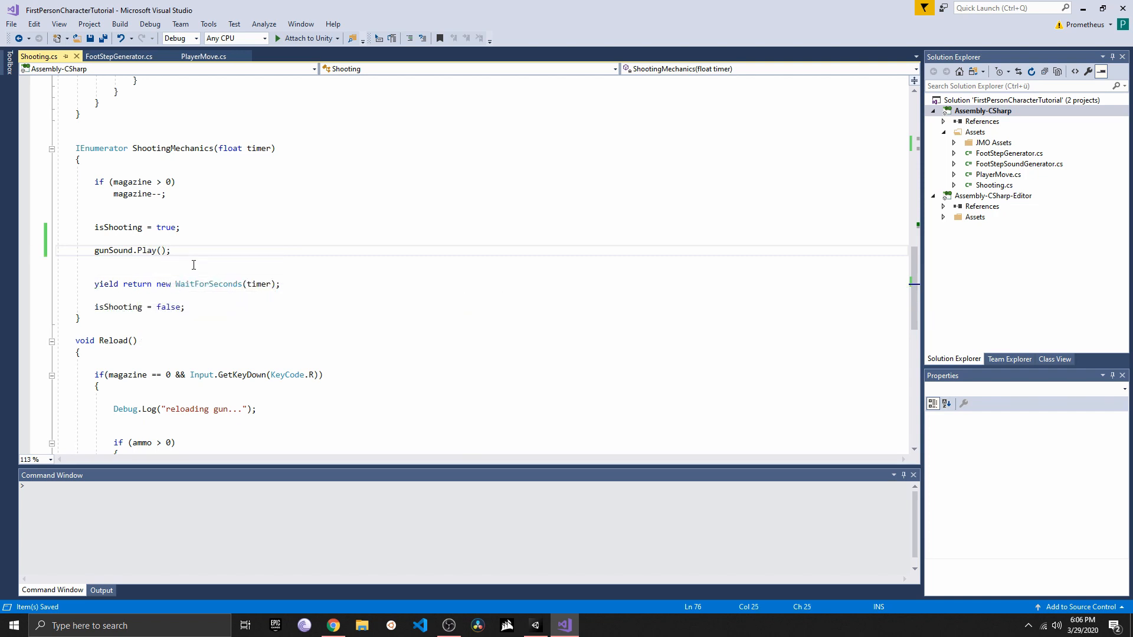
pyautogui.press('Return')
pyautogui.scroll(18, 189, 264)
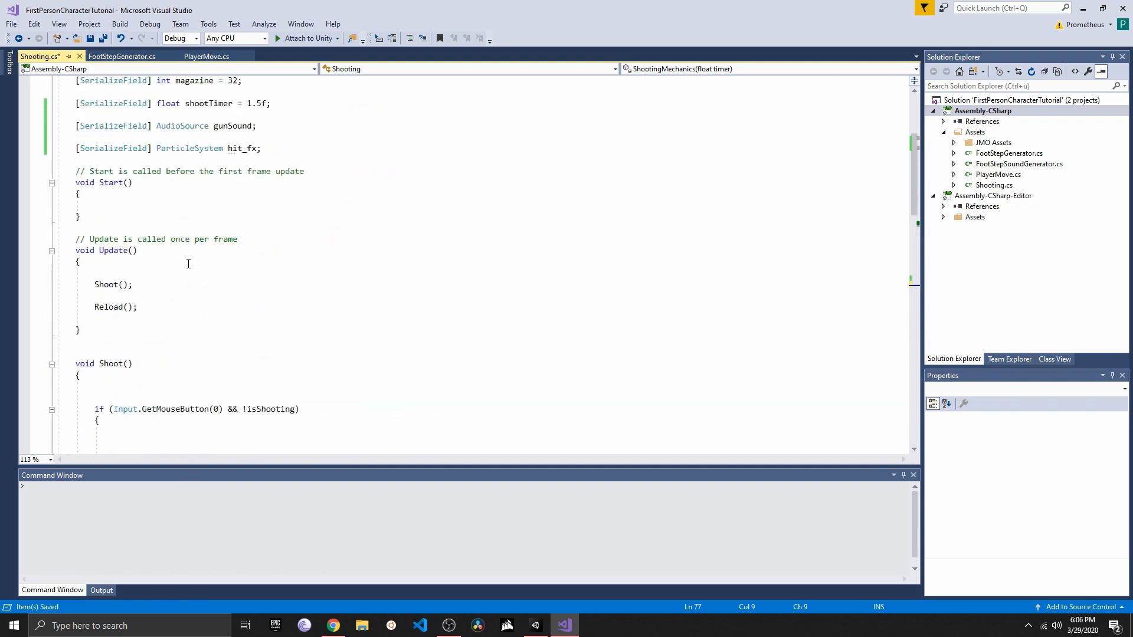
pyautogui.scroll(-18, 230, 260)
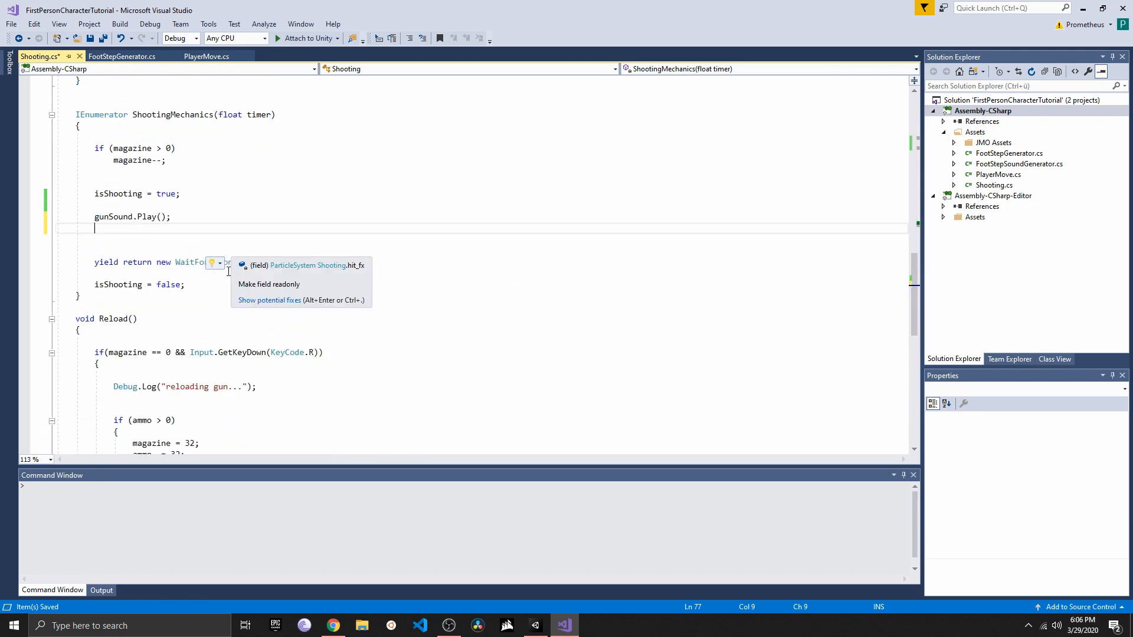
pyautogui.write('hit')
pyautogui.press('Tab')
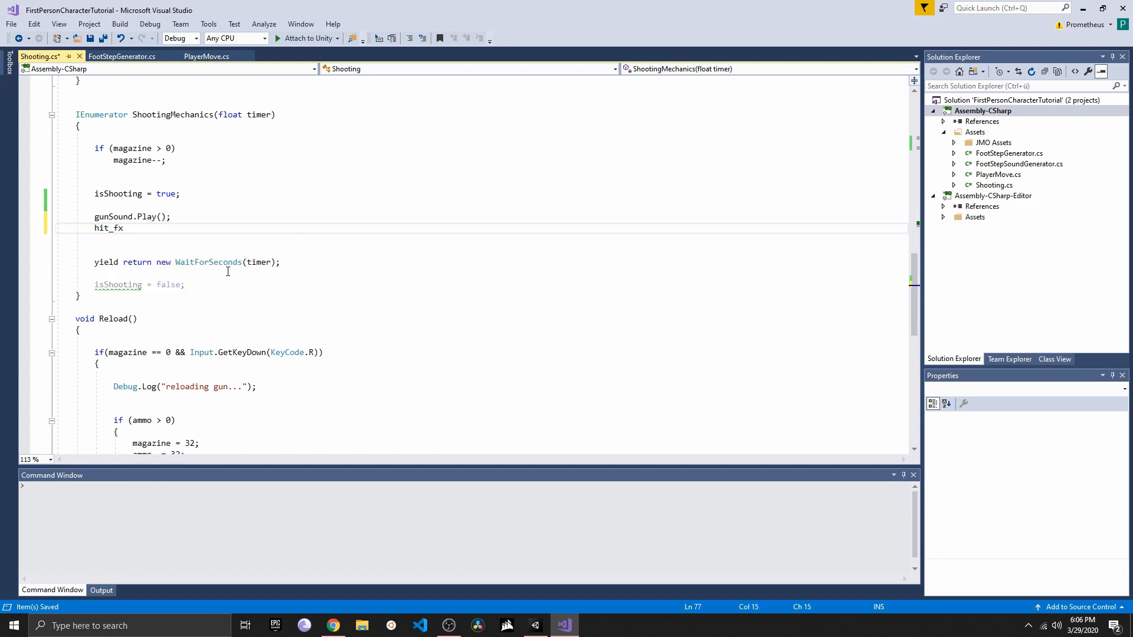
pyautogui.press('BackSpace')
pyautogui.press('BackSpace')
pyautogui.press('BackSpace')
pyautogui.hotkey('ctrl', 's')
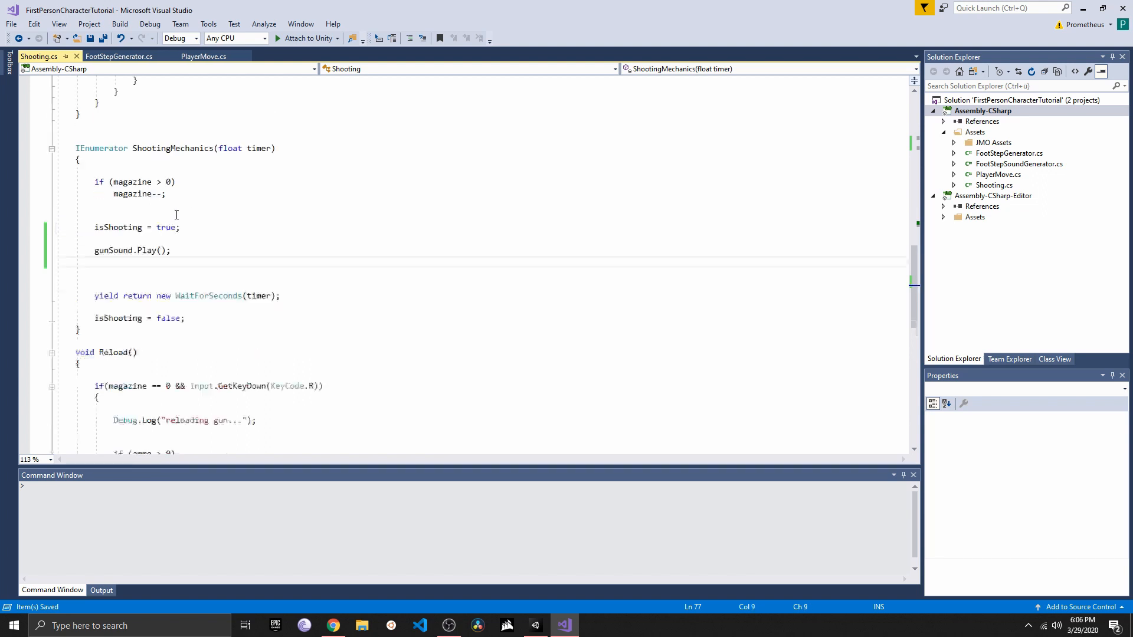
# Change the type of the hit_fx field in the Shooting class to GameObject and save the script
pyautogui.scroll(7, 213, 218)
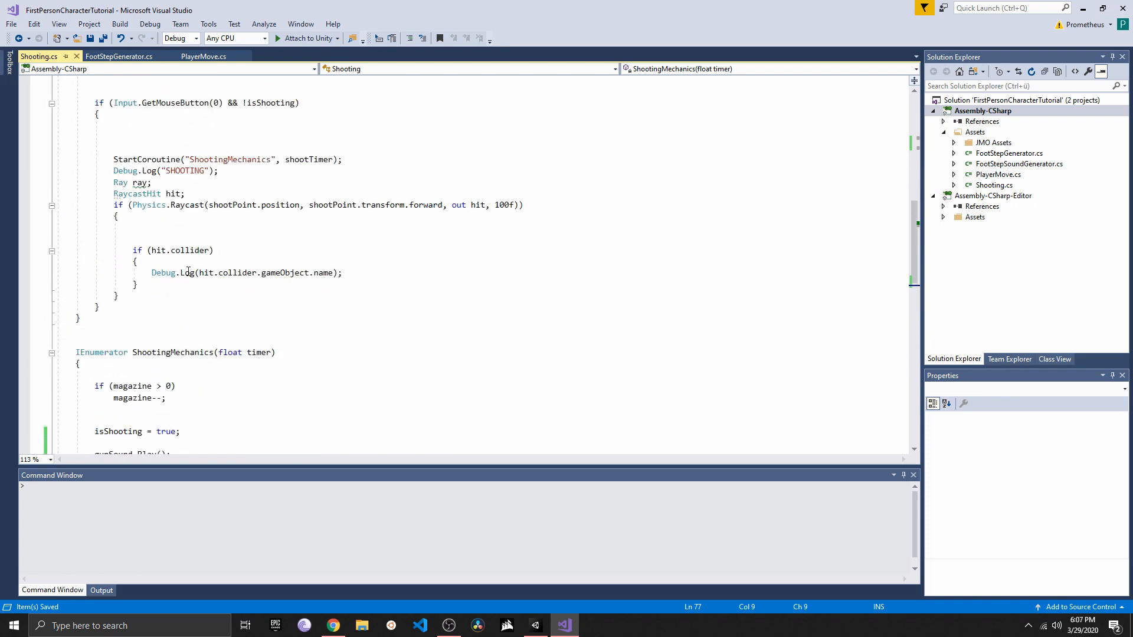
pyautogui.scroll(2, 182, 225)
pyautogui.click(366, 341)
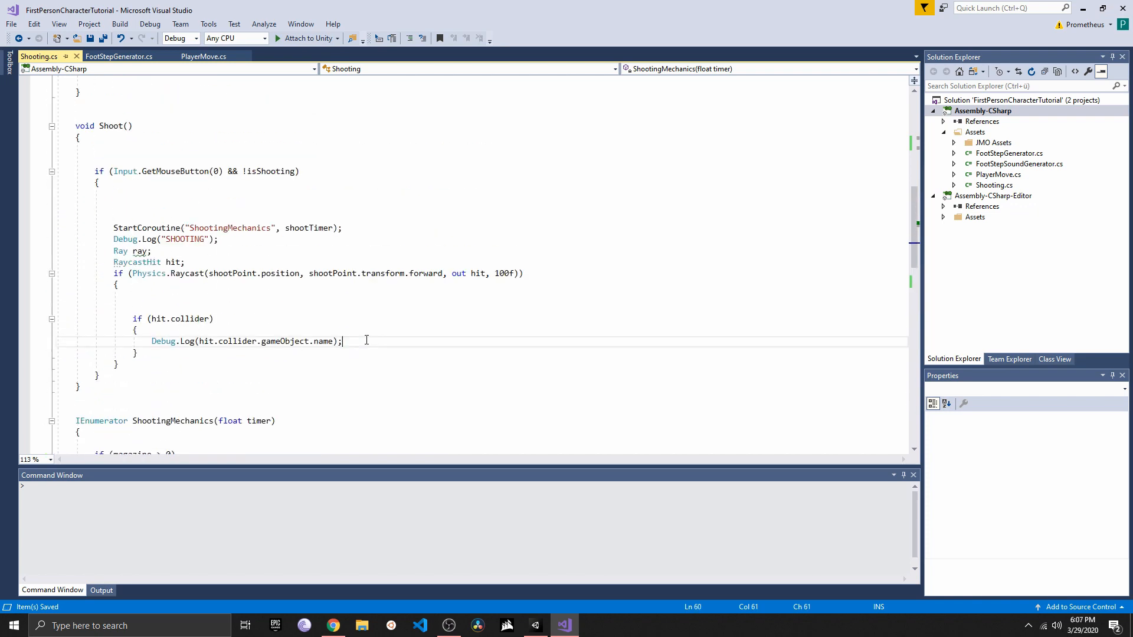
pyautogui.scroll(12, 366, 340)
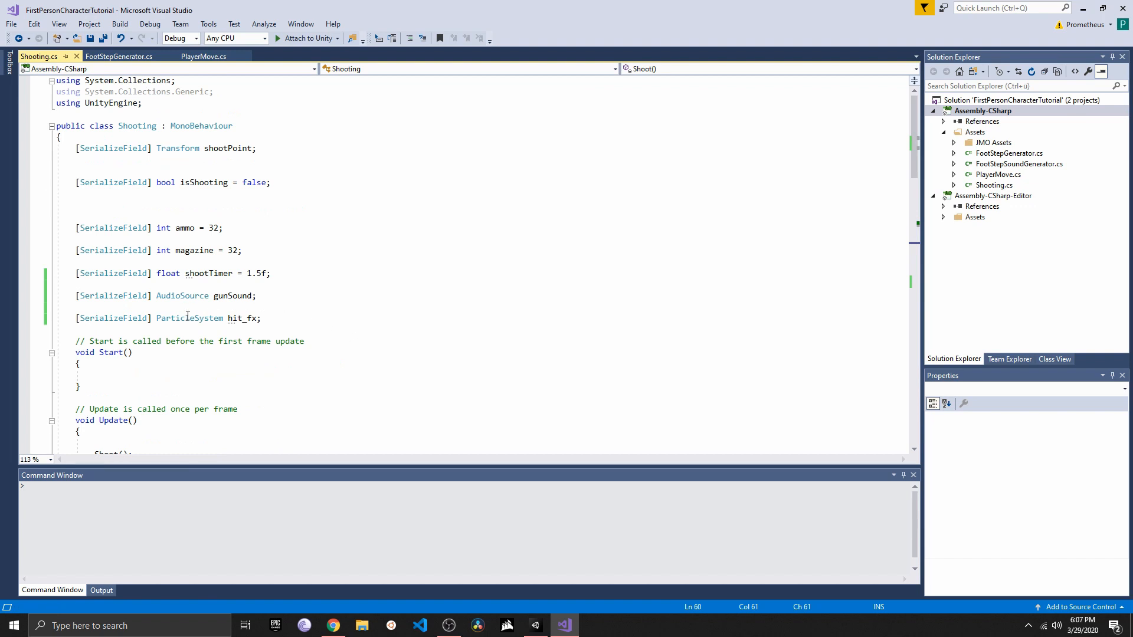
pyautogui.moveTo(225, 320)
pyautogui.moveTo(225, 320); pyautogui.dragTo(157, 320)
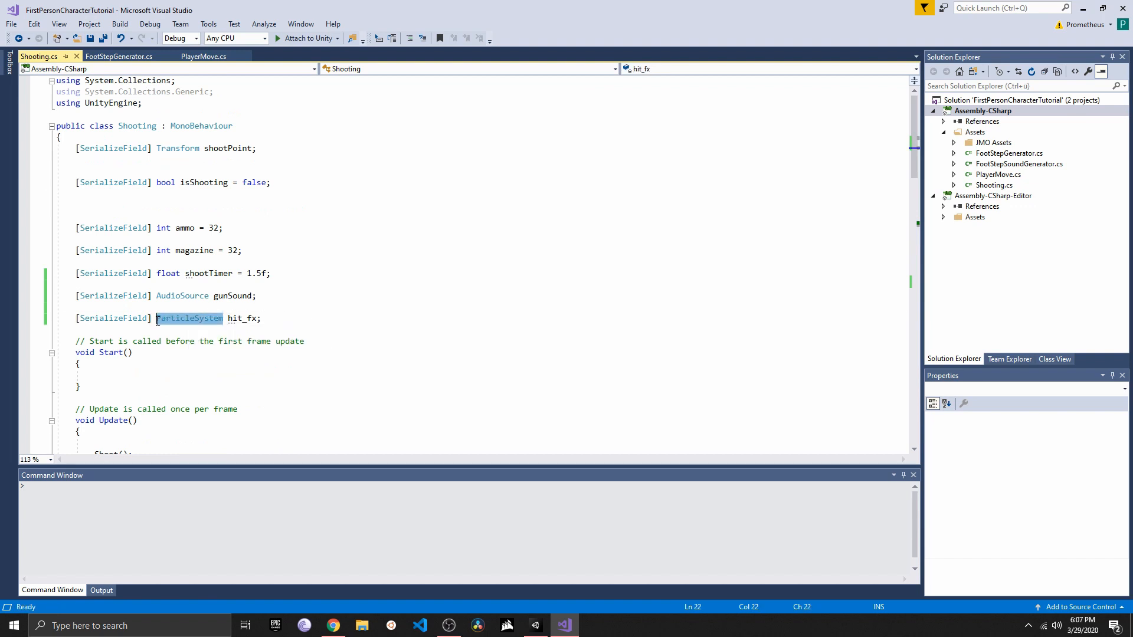
pyautogui.write('GameObject')
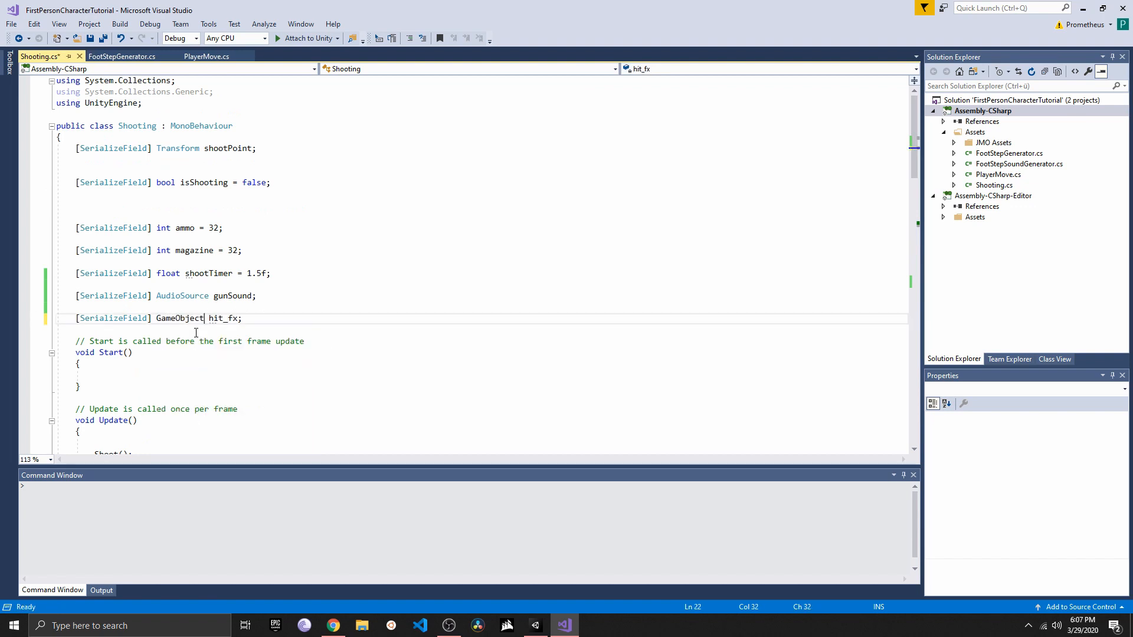
pyautogui.hotkey('ctrl', 's')
# Switch to Unity and assign the WFX_BImpact SoftBody prefab to Hit_fx and the Player's last Audio Source to Gun Sound in the Shooting script
pyautogui.hotkey('alt', 'Tab')
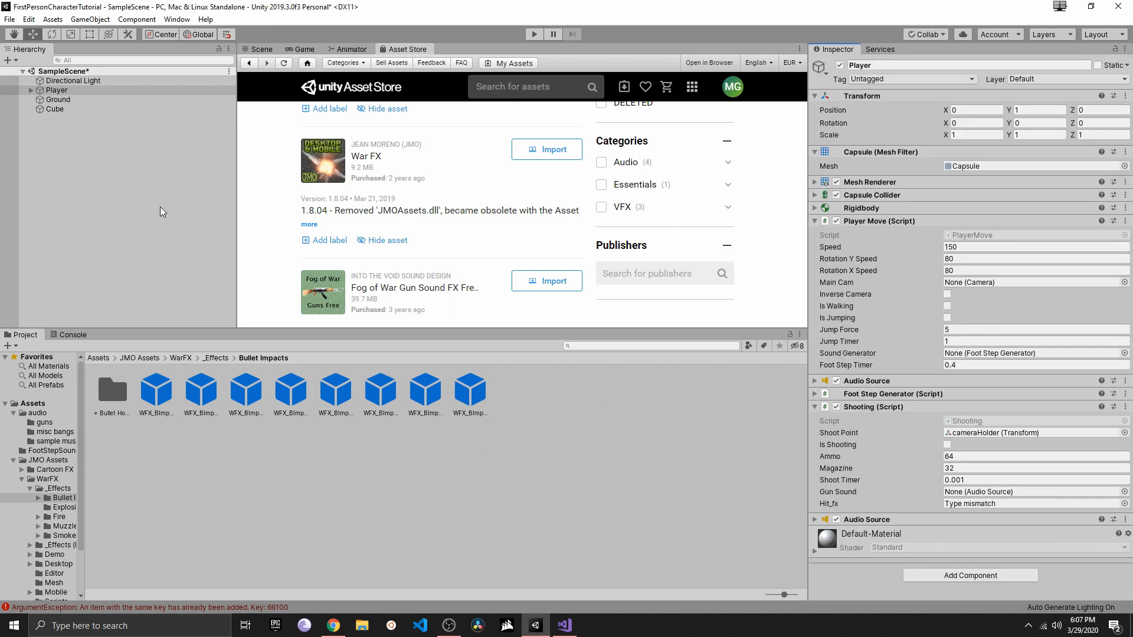
pyautogui.click(341, 388)
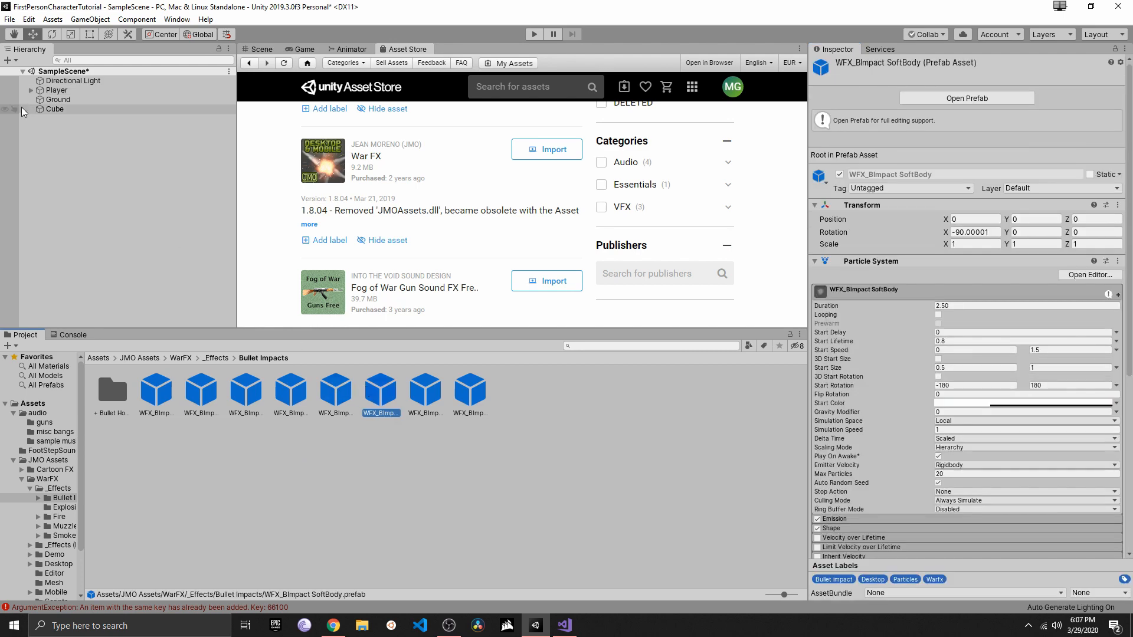
pyautogui.click(56, 90)
pyautogui.moveTo(380, 390); pyautogui.dragTo(957, 508)
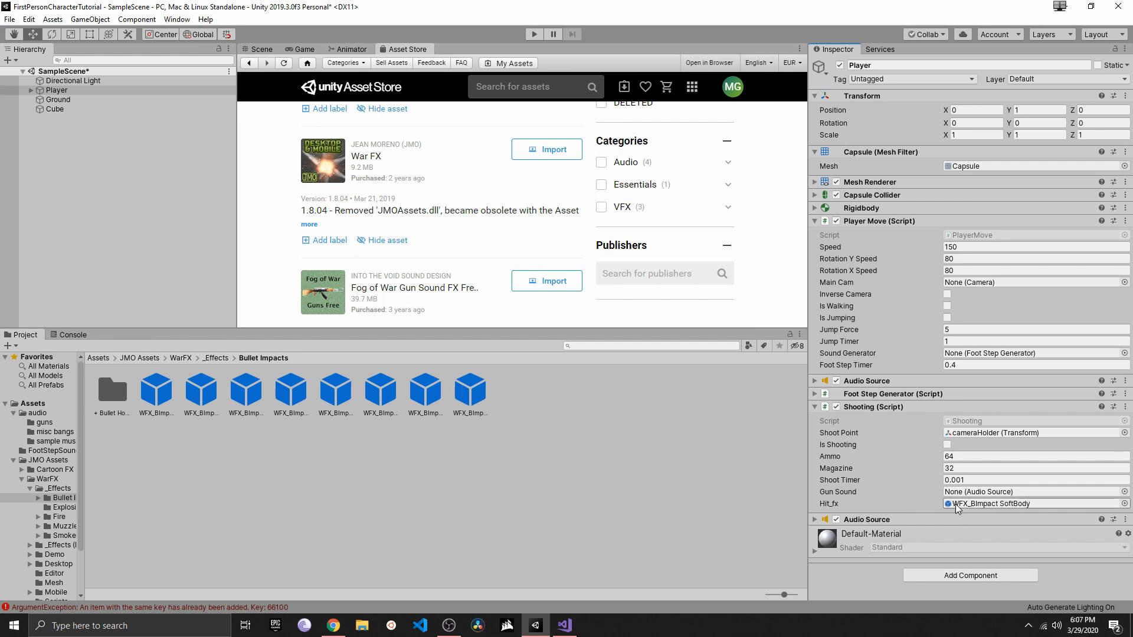
pyautogui.moveTo(879, 519); pyautogui.dragTo(955, 497)
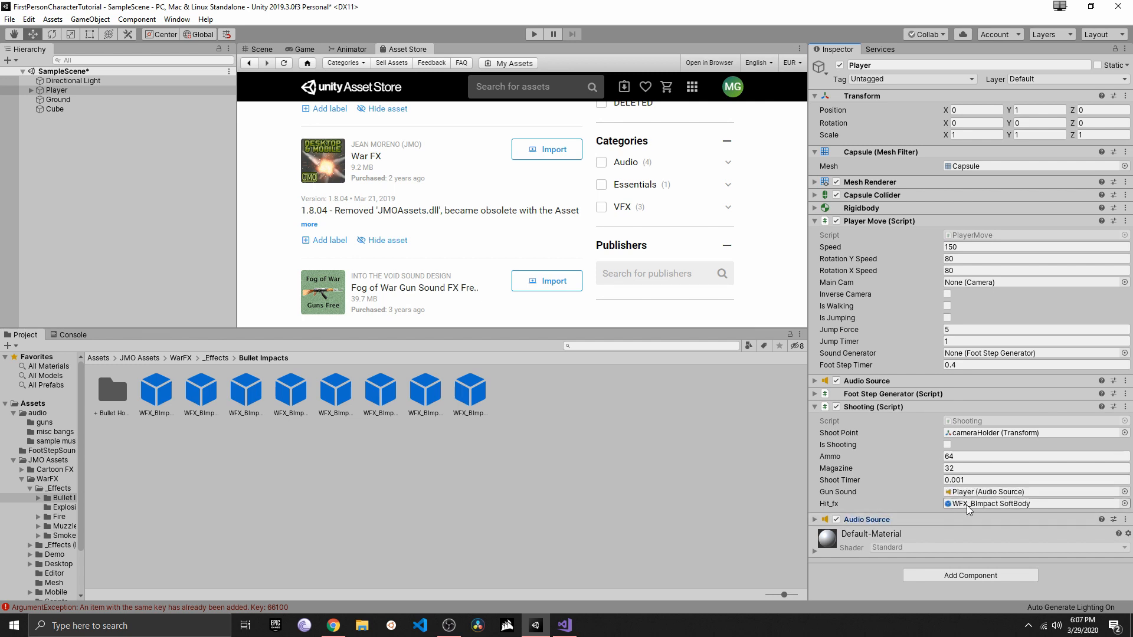
# Switch to Visual Studio and start the statement GameObject hitFX = Instantiate() below the Debug.Log line in the hit.collider block of Shoot
pyautogui.click(565, 626)
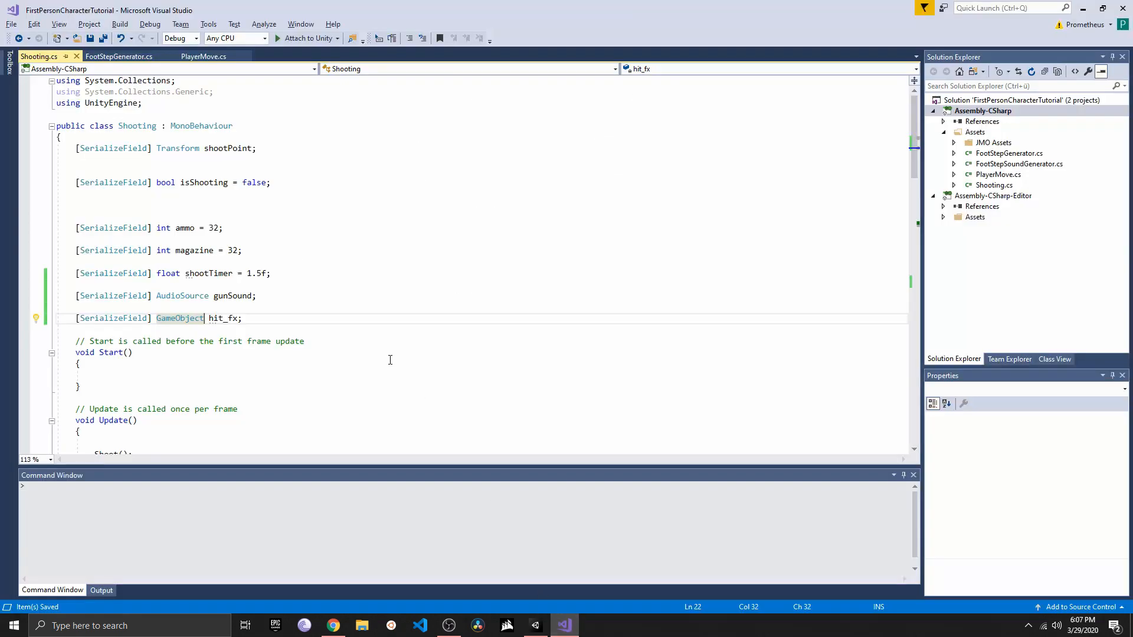
pyautogui.scroll(-4, 390, 357)
pyautogui.scroll(-8, 149, 197)
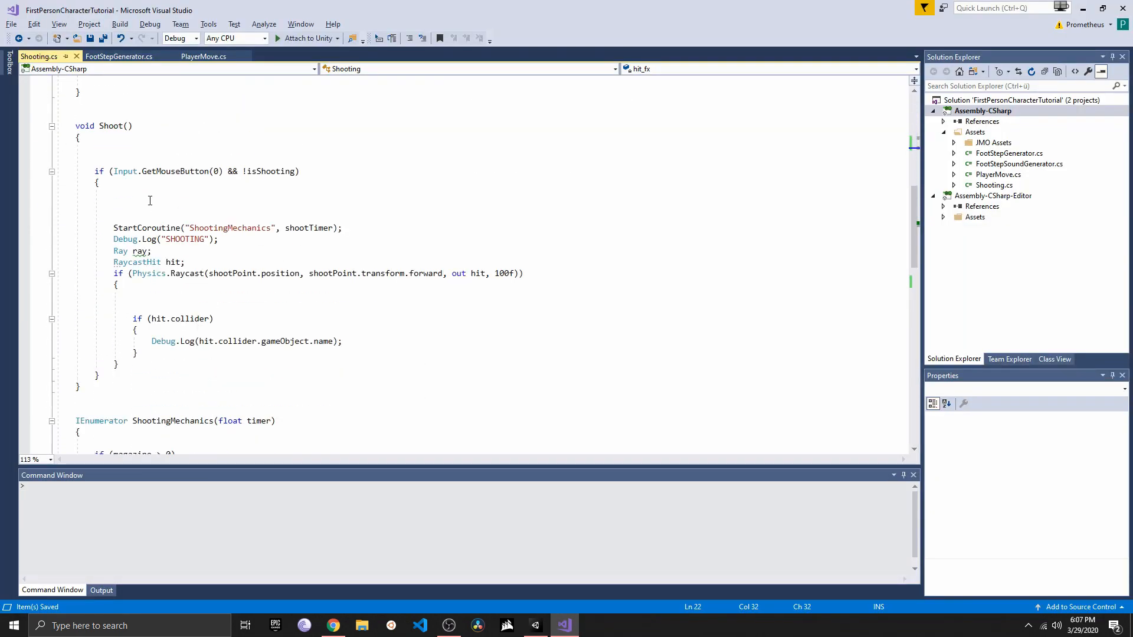
pyautogui.click(421, 340)
pyautogui.press('Return')
pyautogui.press('Return')
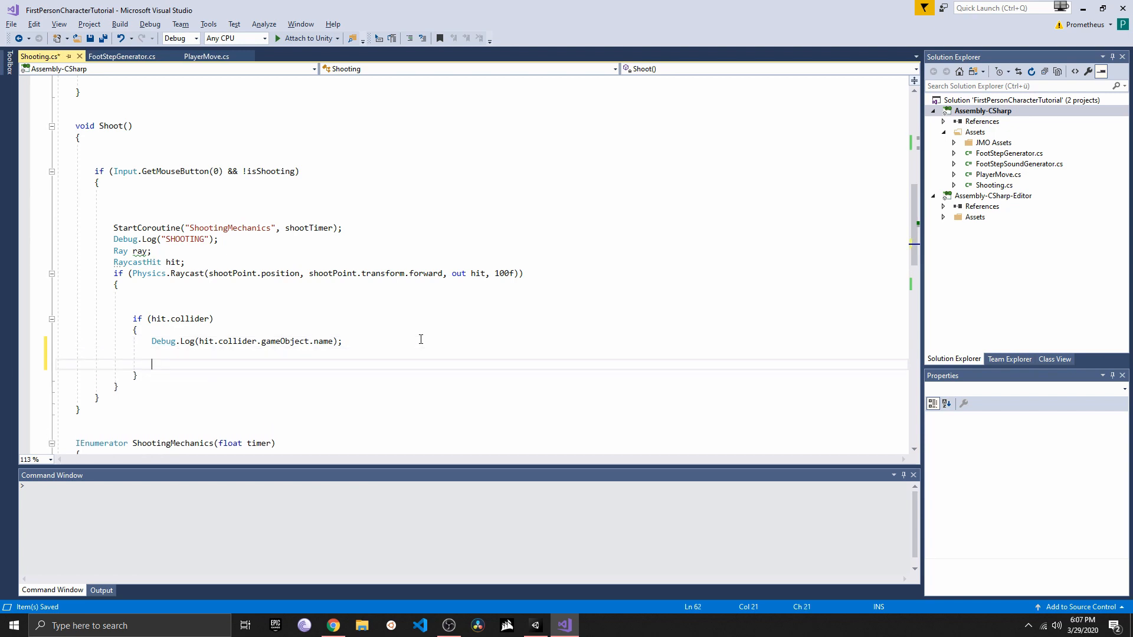
pyautogui.write('GameObject ')
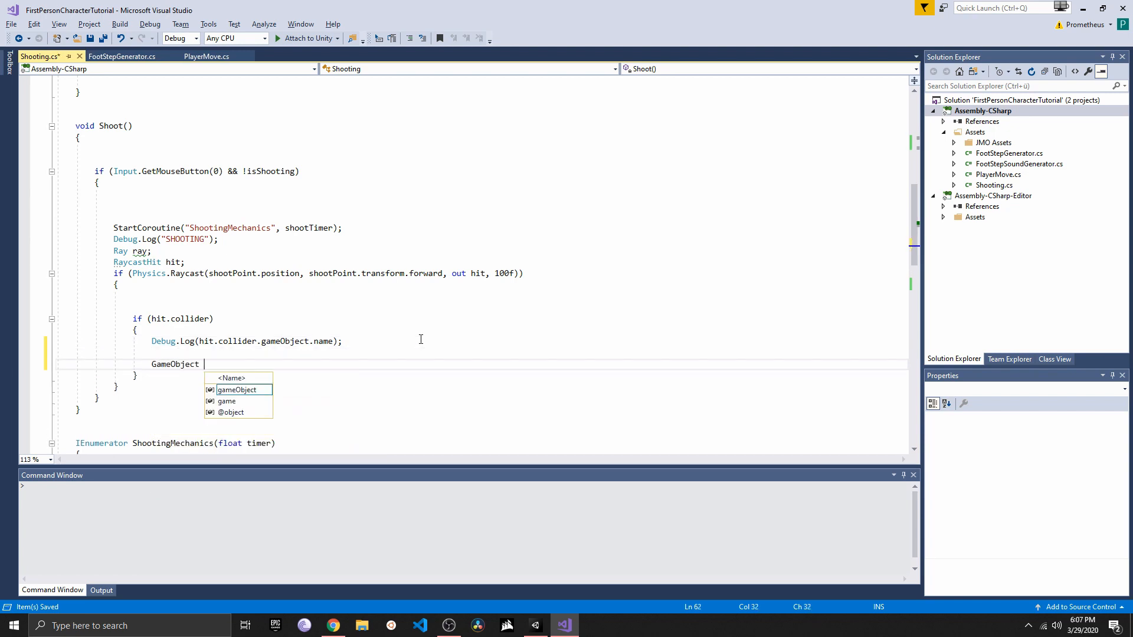
pyautogui.write('hitFX =')
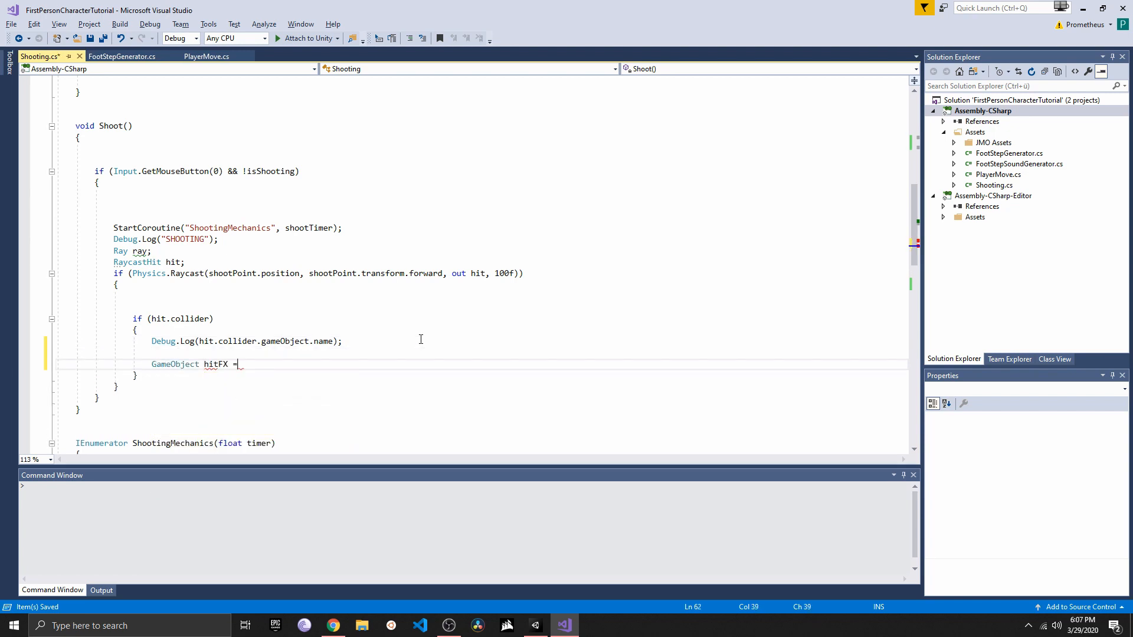
pyautogui.write(' Instantiate(')
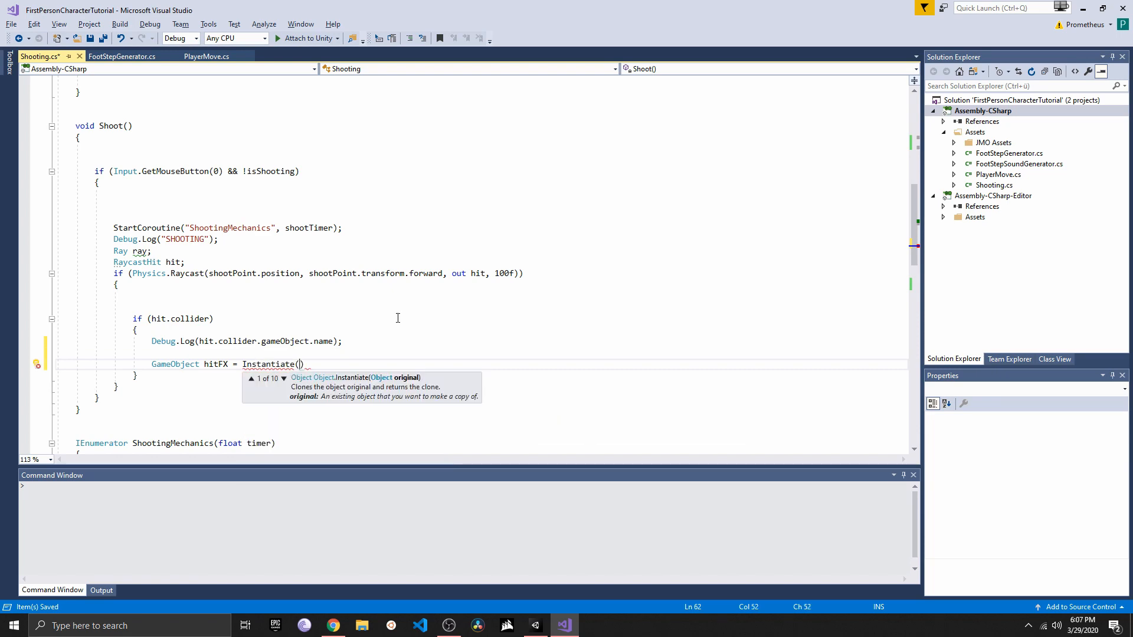
# Complete the Instantiate call with the arguments hit_fx, hit.point and Quaternion.identity, end the statement with a semicolon, and save the script
pyautogui.scroll(12, 289, 278)
pyautogui.click(247, 318)
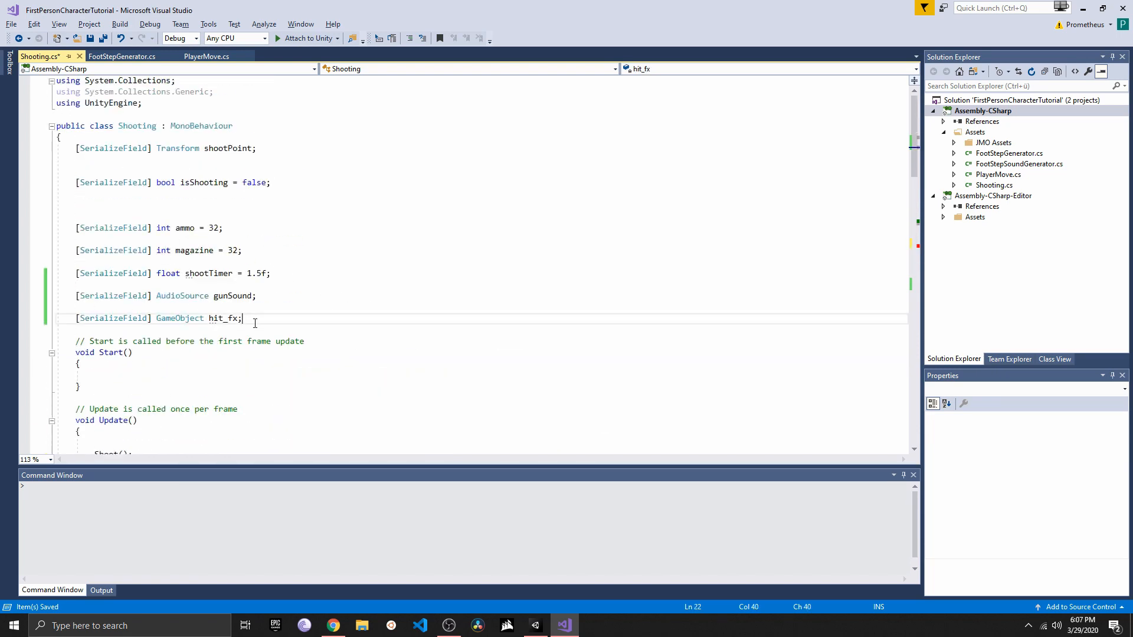
pyautogui.scroll(-14, 282, 331)
pyautogui.click(303, 262)
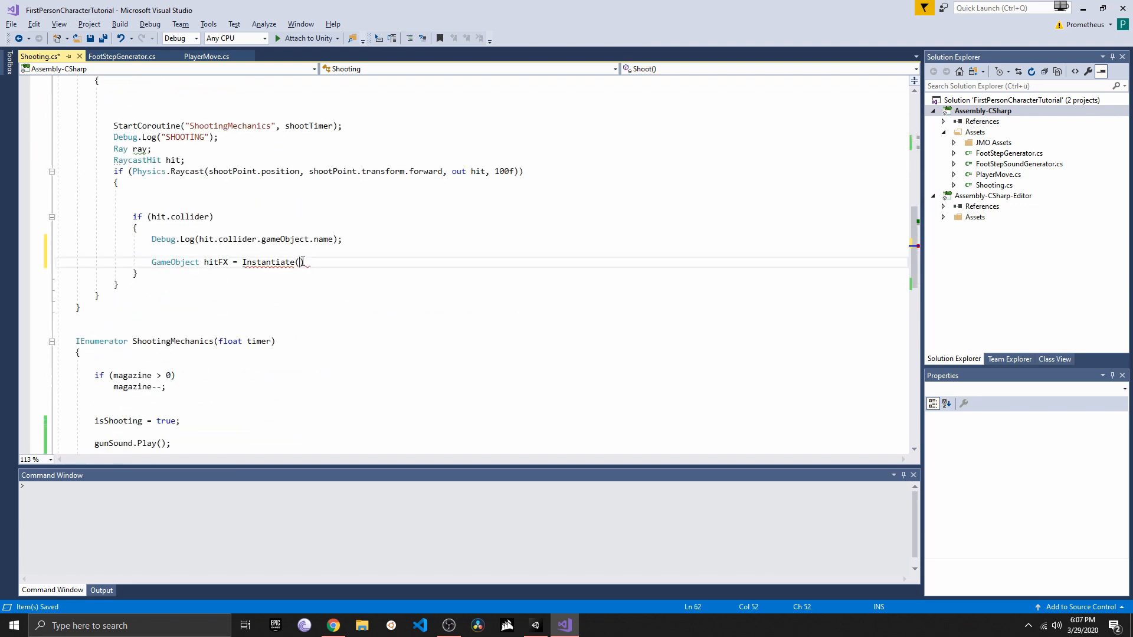
pyautogui.write('hit_fx,')
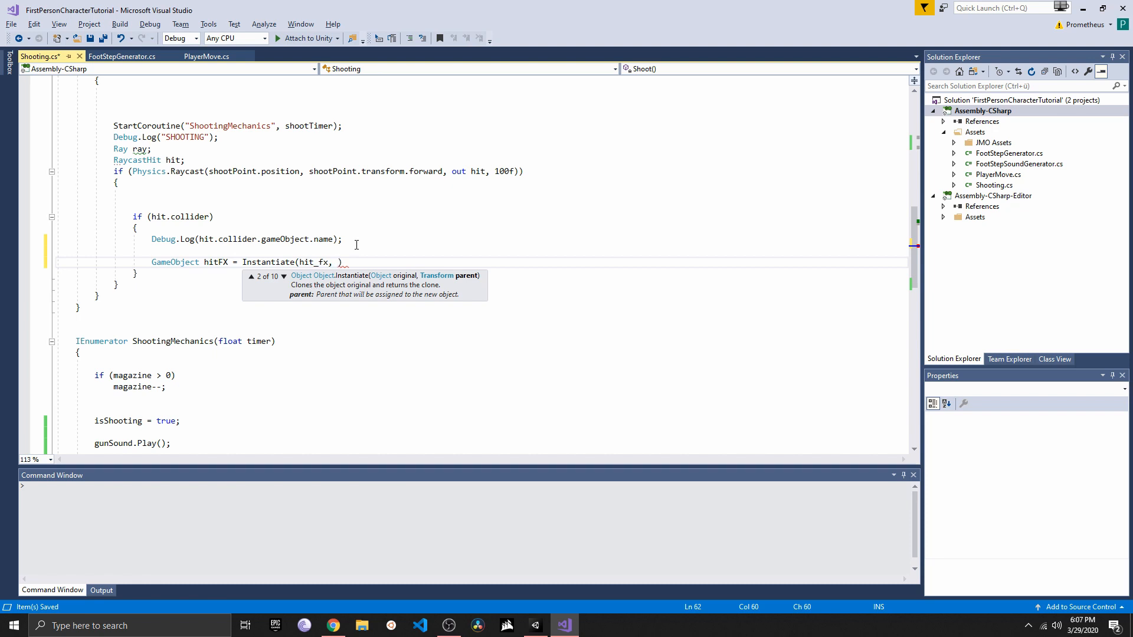
pyautogui.moveTo(266, 259)
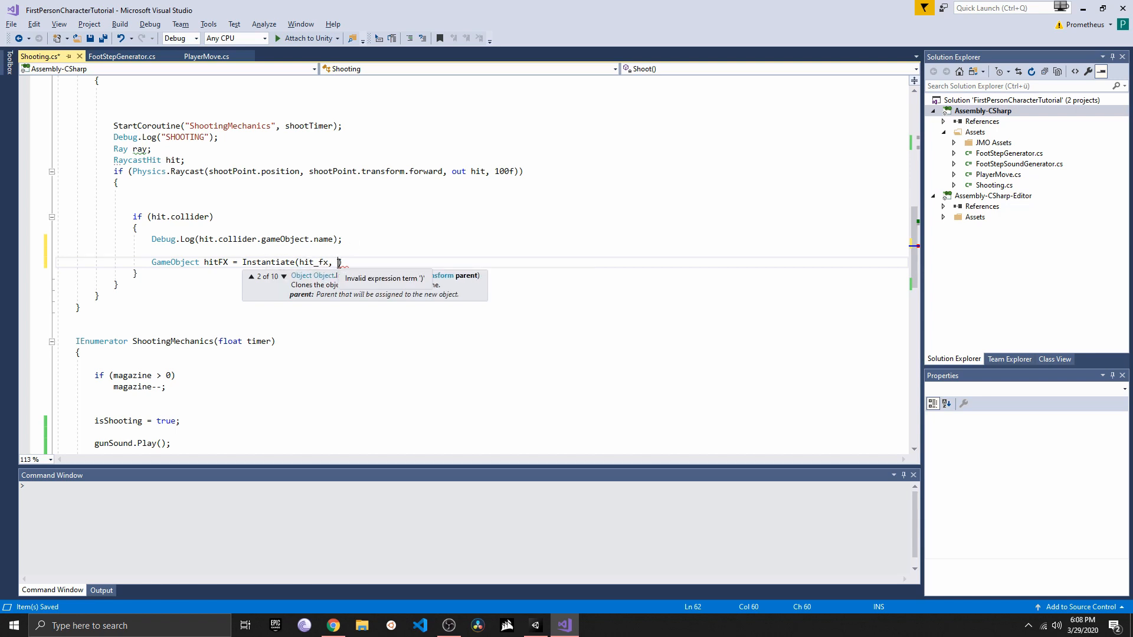
pyautogui.write('hit.')
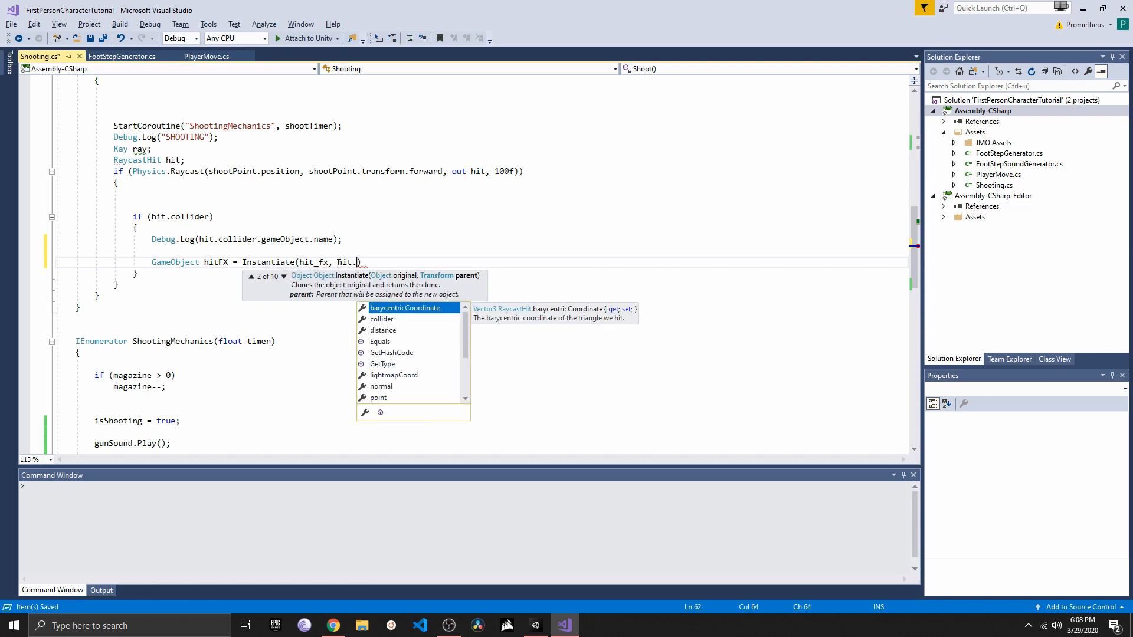
pyautogui.write('point, ')
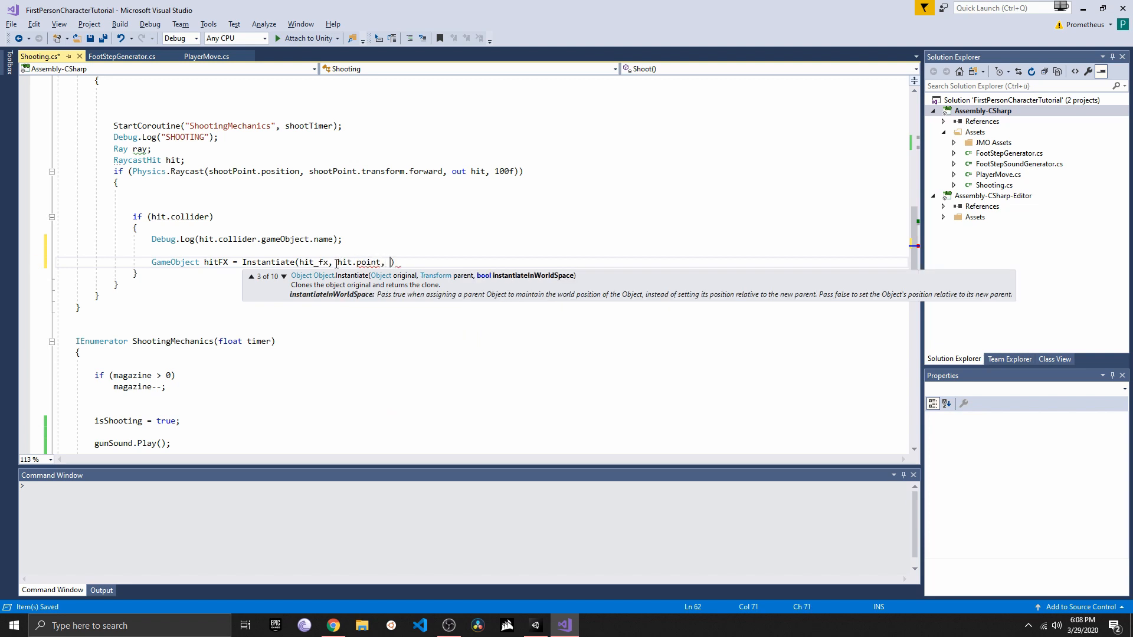
pyautogui.write('Quaternion.ide')
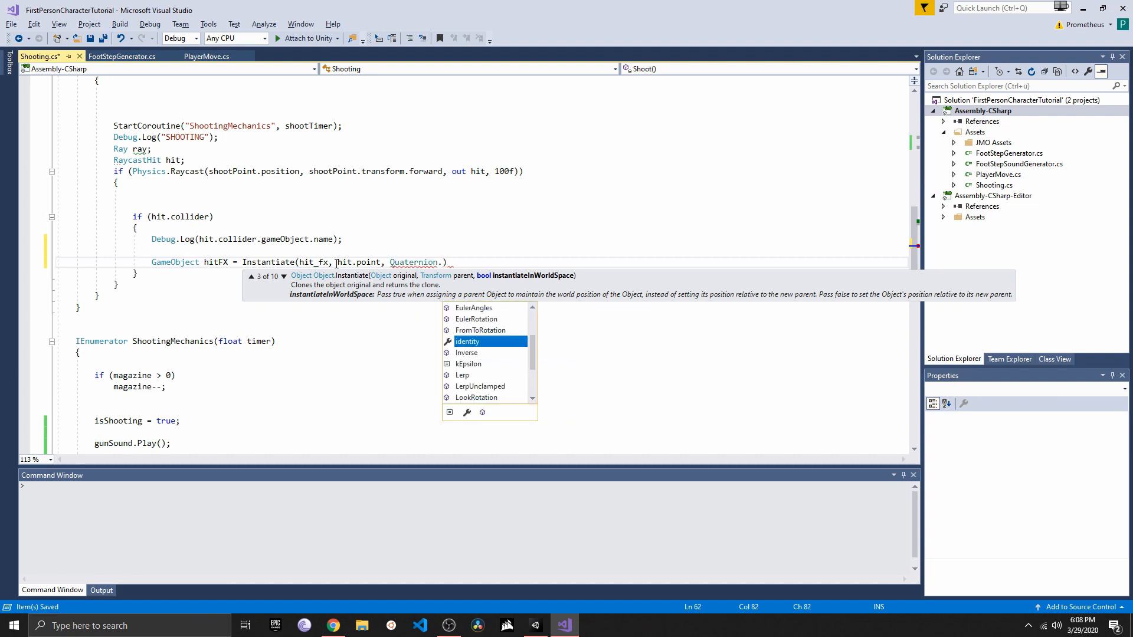
pyautogui.press('Tab')
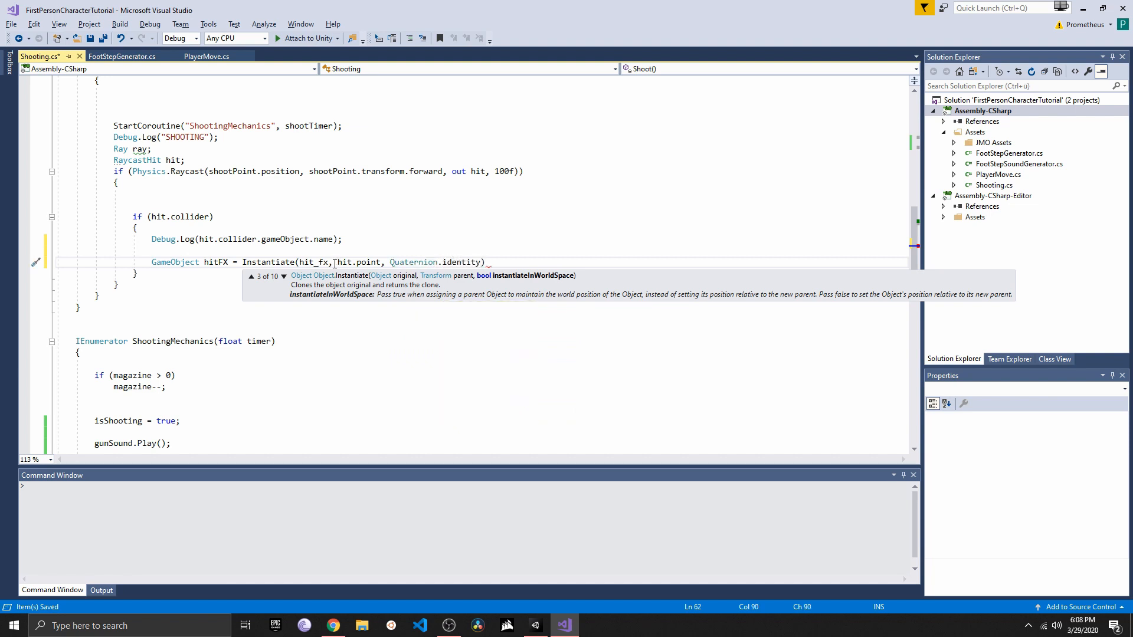
pyautogui.write(');')
pyautogui.hotkey('ctrl', 's')
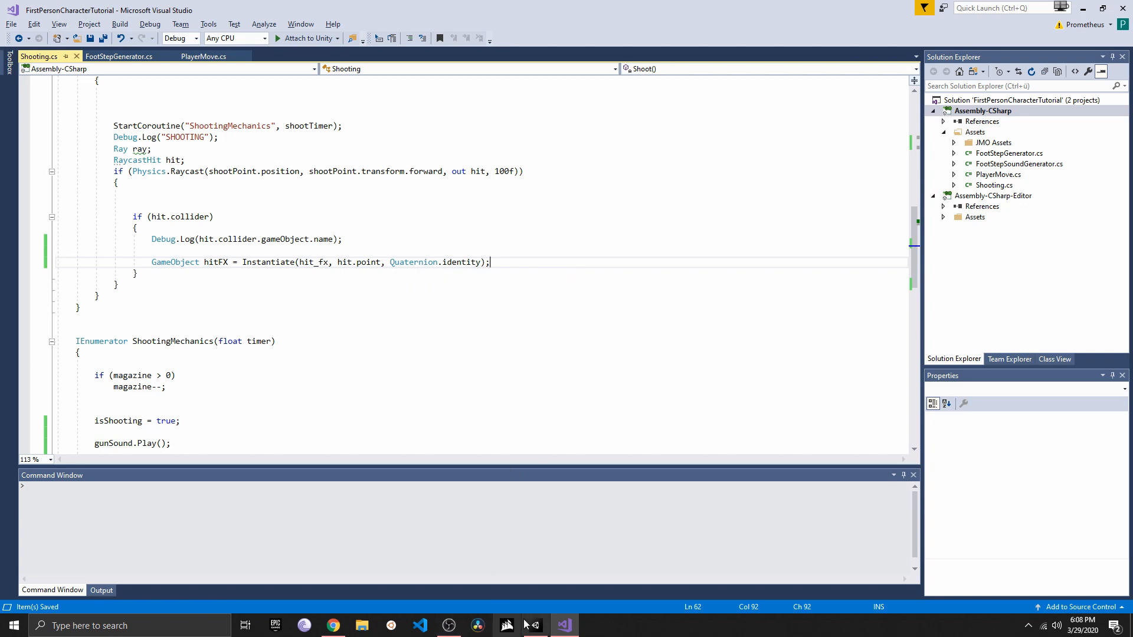
# Switch to Unity, run the game and fire the gun to test the gunshot sound and impact effect
pyautogui.click(507, 626)
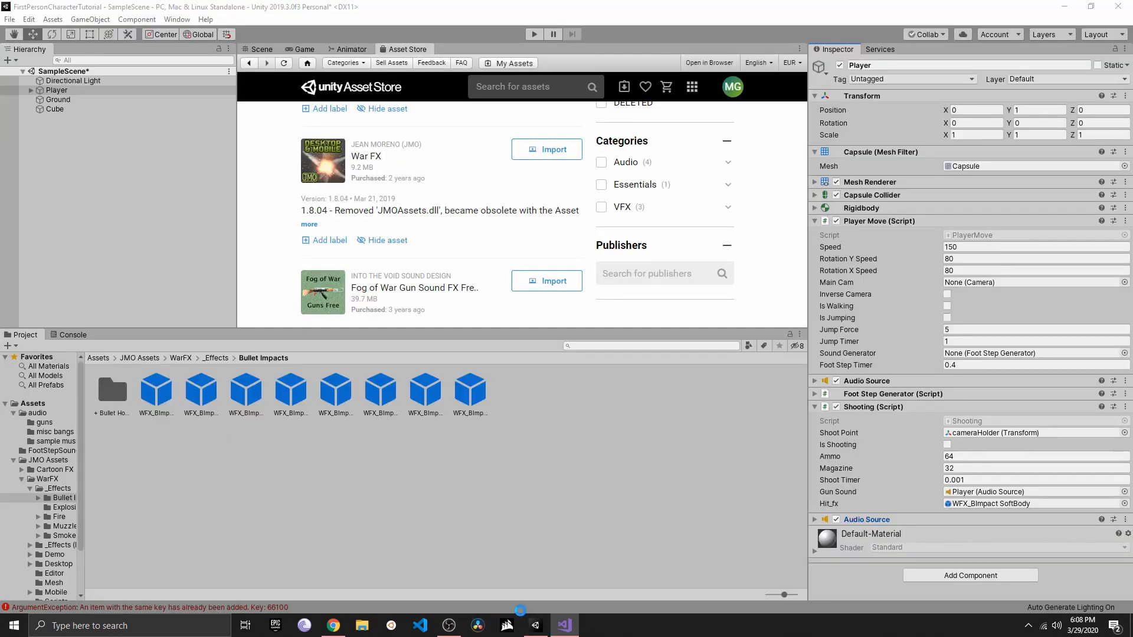
pyautogui.click(535, 34)
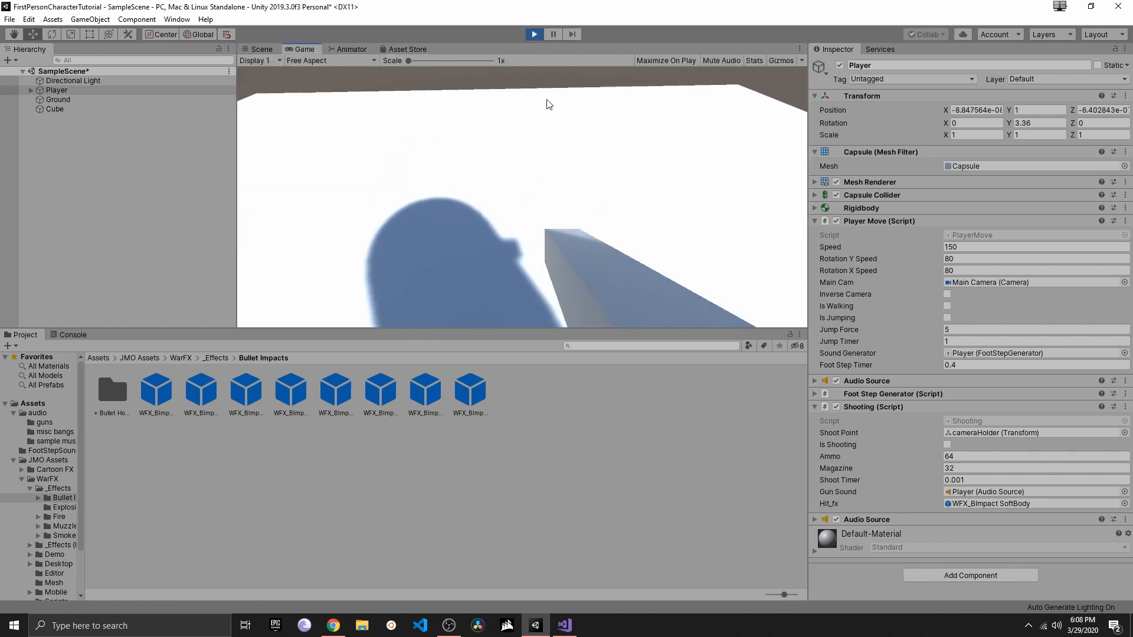
pyautogui.click(549, 115)
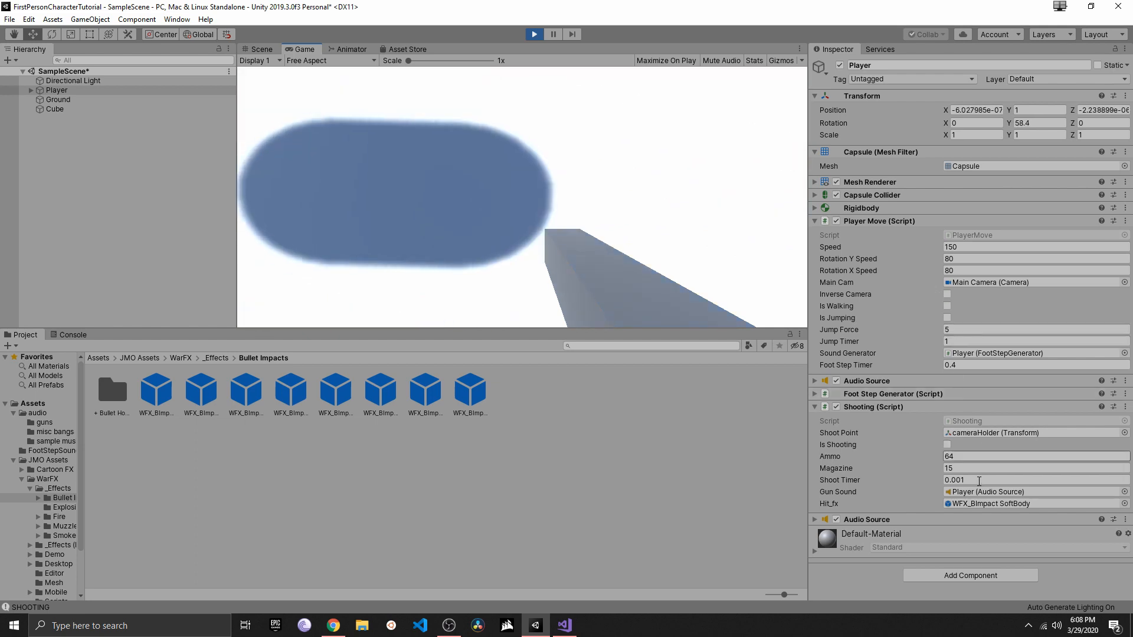
# Set the Shooting script's Shoot Timer to 0.1 while the game runs, test firing again, and stop the game
pyautogui.click(974, 480)
pyautogui.write('0')
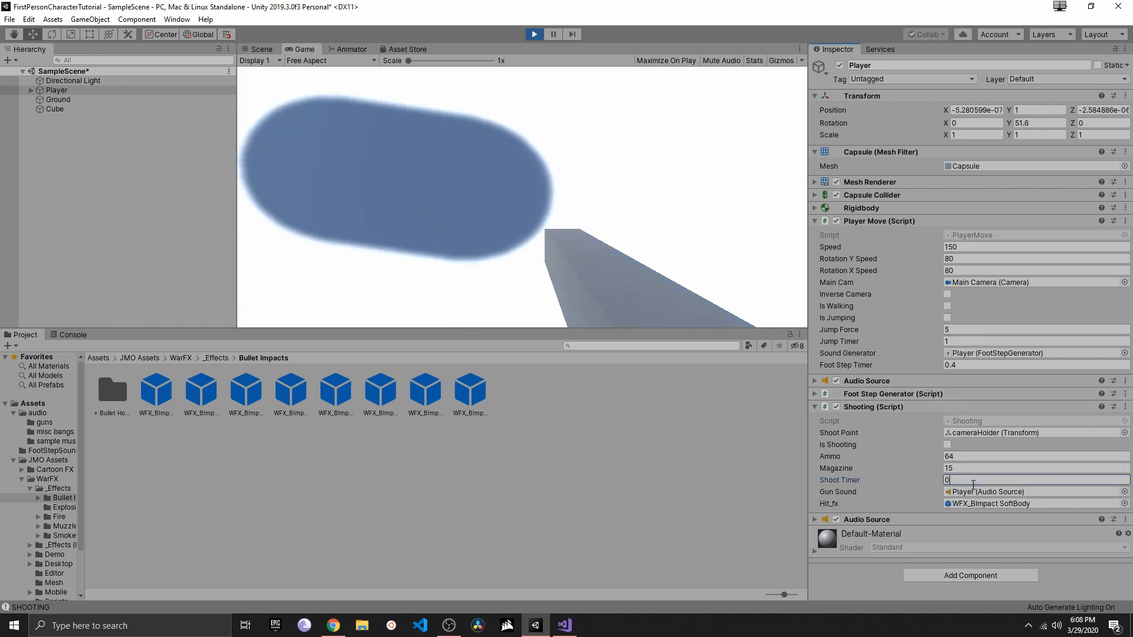
pyautogui.click(597, 152)
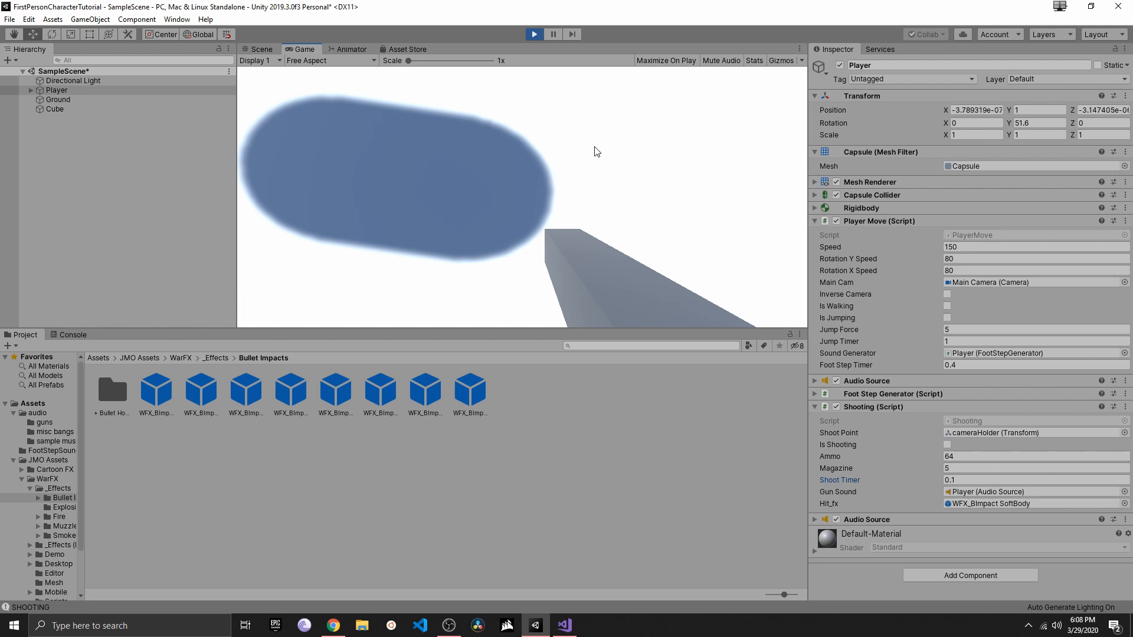
pyautogui.click(596, 152)
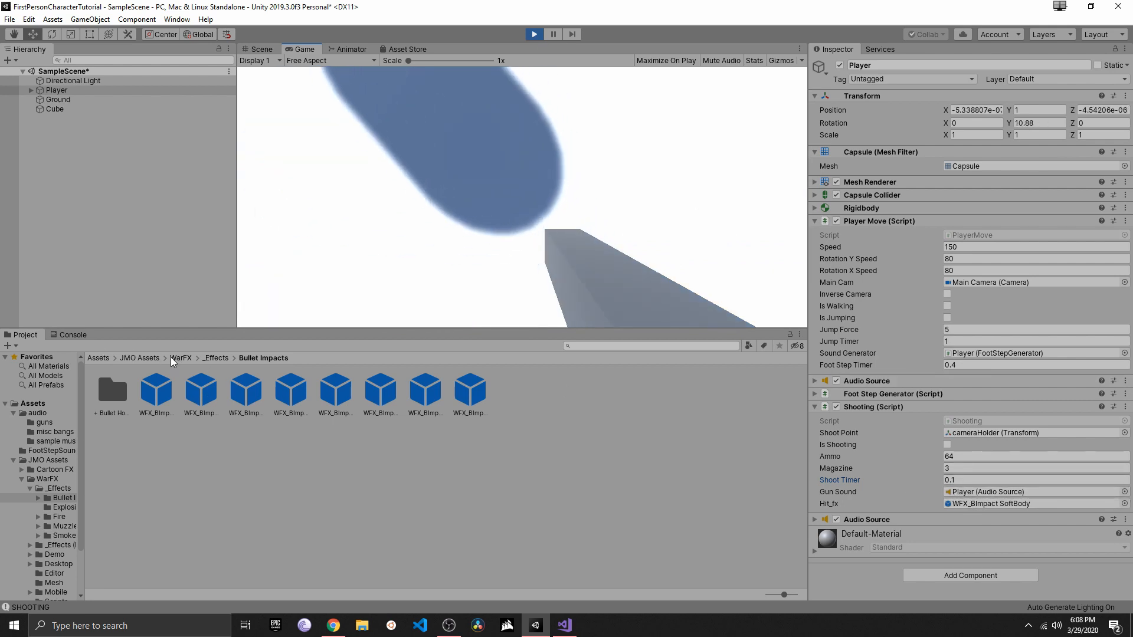
pyautogui.click(535, 34)
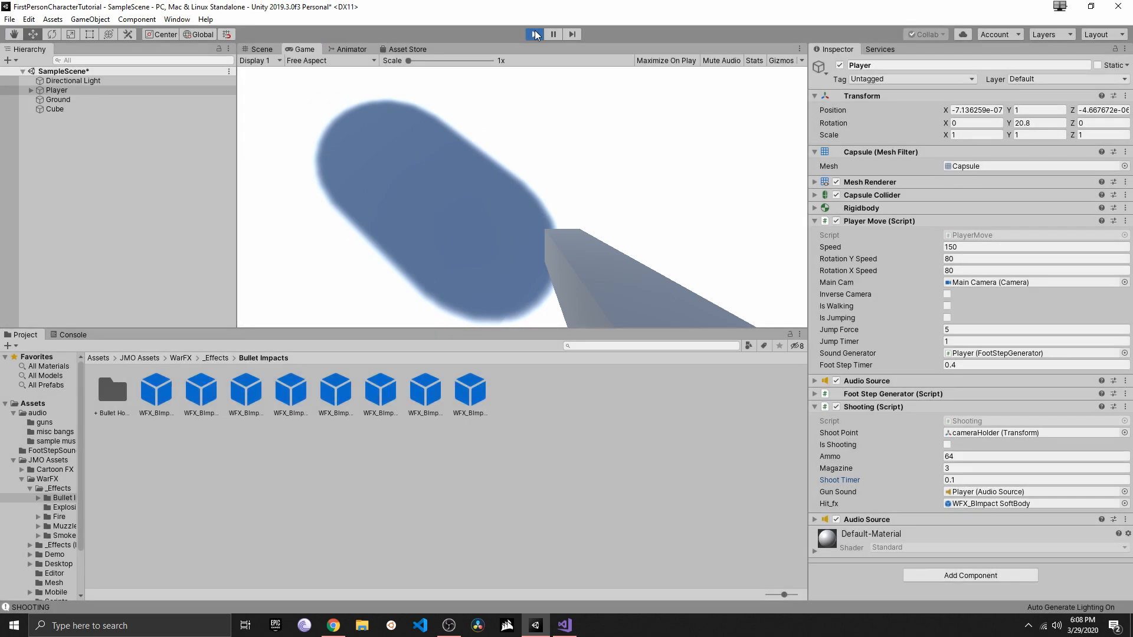
# Save the current scene and the project
pyautogui.click(10, 19)
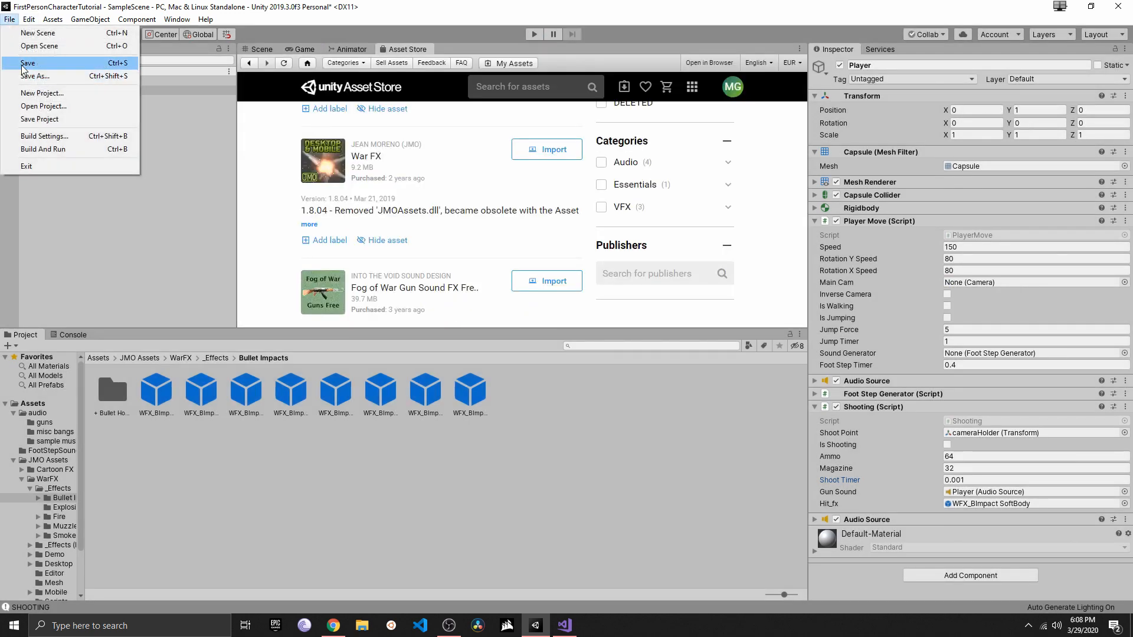
pyautogui.click(24, 63)
pyautogui.click(9, 19)
pyautogui.click(40, 119)
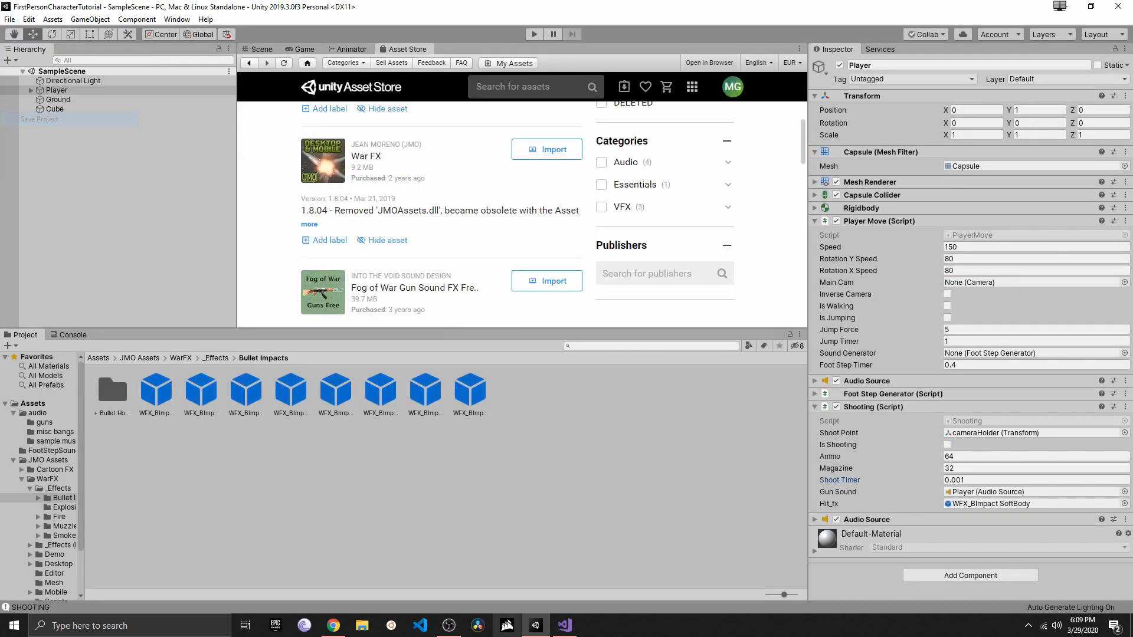
# Switch to Visual Studio to review the Instantiate line in Shoot, and return to Unity
pyautogui.hotkey('alt', 'Tab')
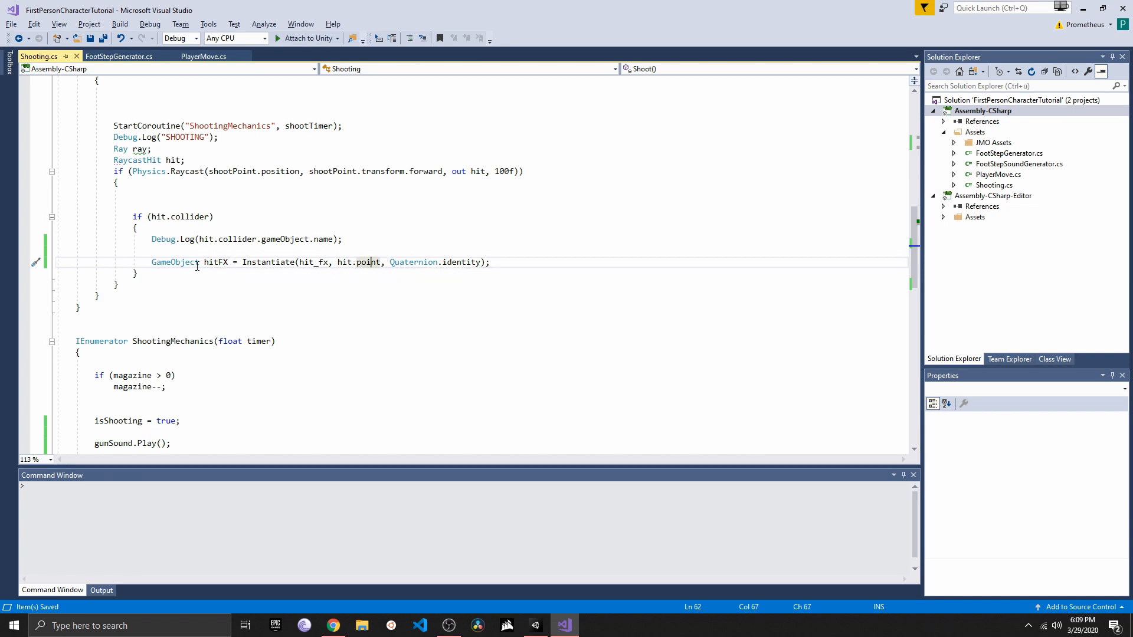
pyautogui.hotkey('alt', 'Tab')
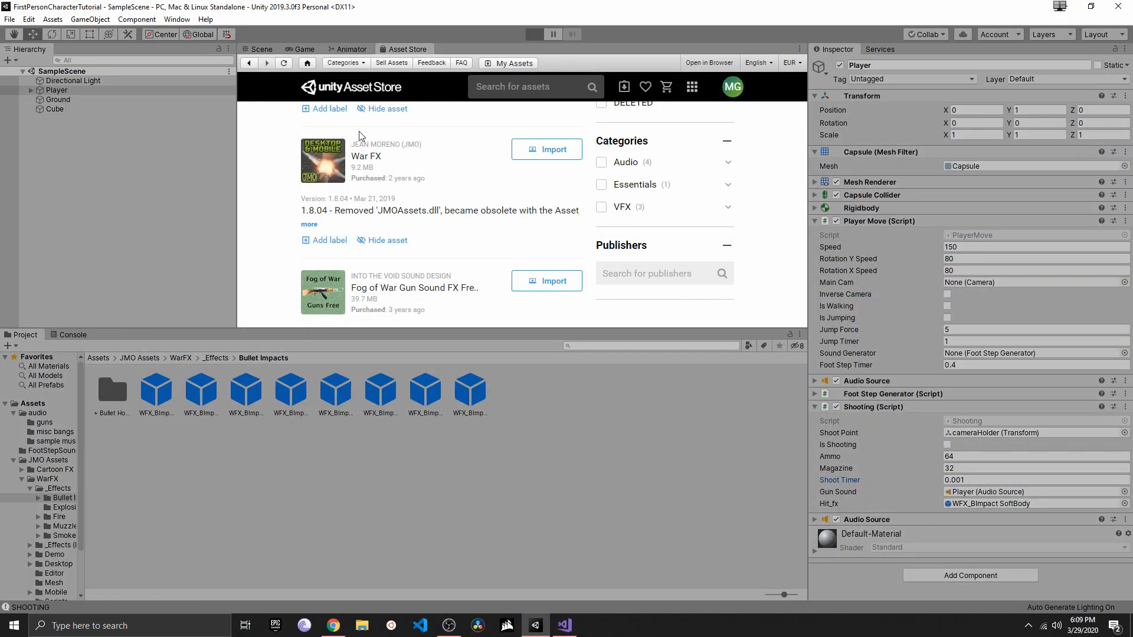
# Run the game to test firing the gun, stop it, and set the Player's Shoot Timer to 0.1
pyautogui.hotkey('ctrl', 'p')
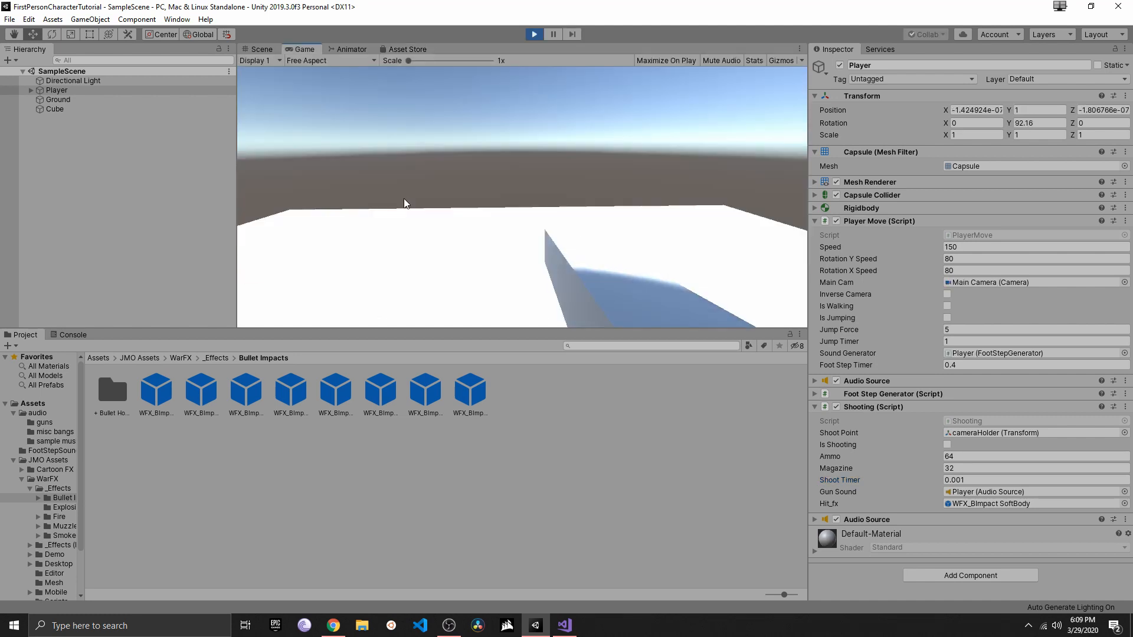
pyautogui.click(406, 207)
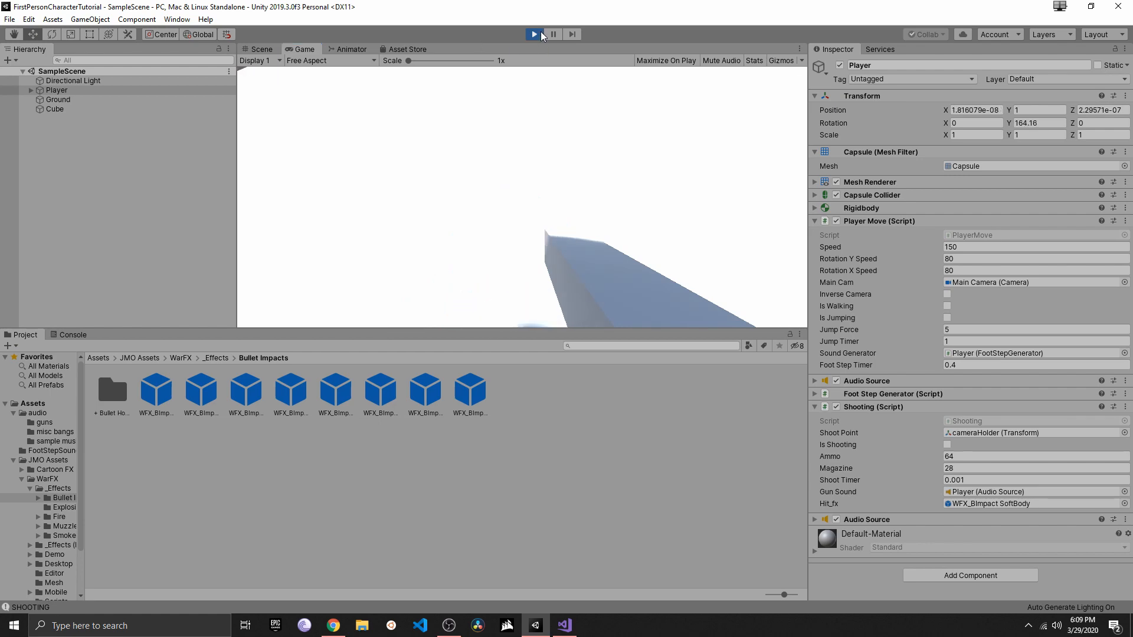
pyautogui.hotkey('ctrl', 'p')
pyautogui.click(964, 480)
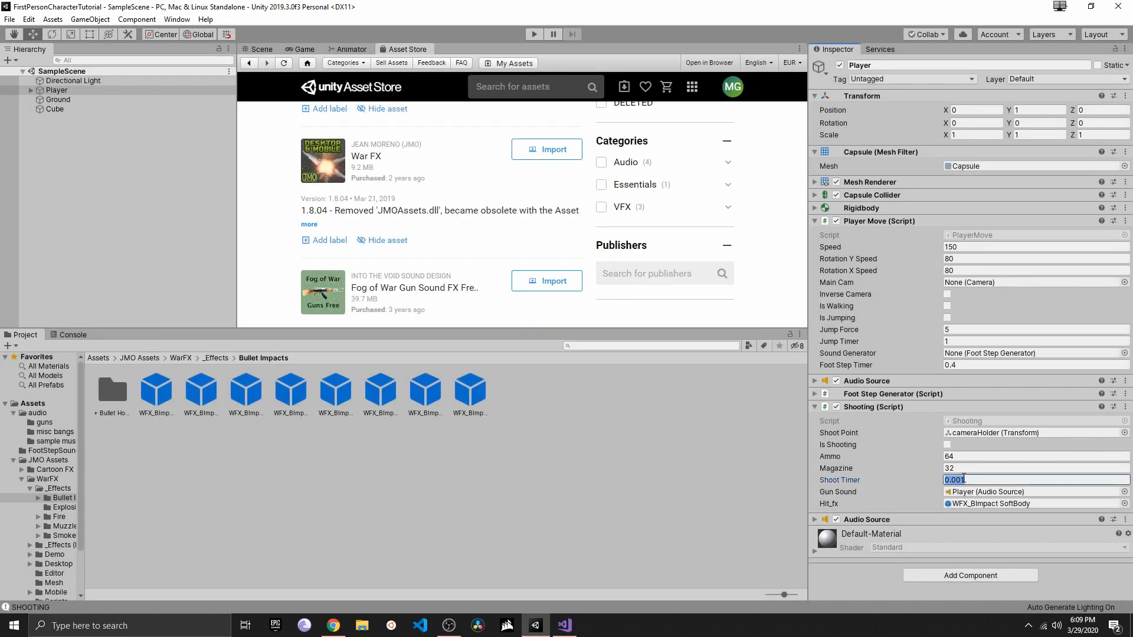
pyautogui.write('0.1')
# Switch to Visual Studio to review the raycast and impact code in Shoot, and return to Unity
pyautogui.hotkey('alt', 'Tab')
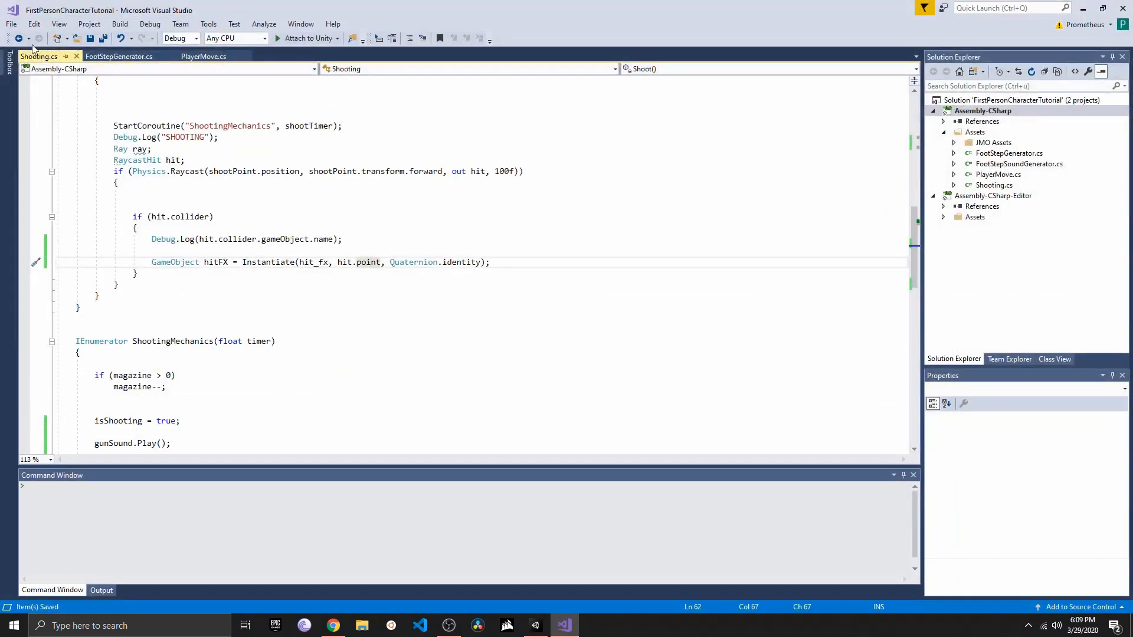
pyautogui.scroll(2, 296, 347)
pyautogui.scroll(-1, 118, 313)
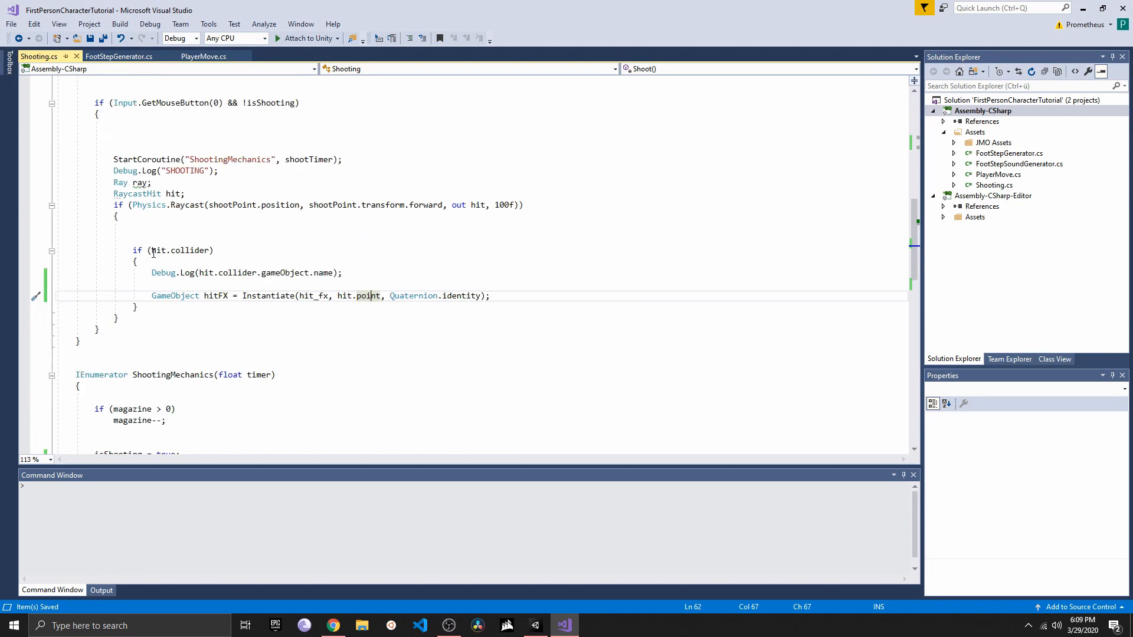
pyautogui.click(1084, 9)
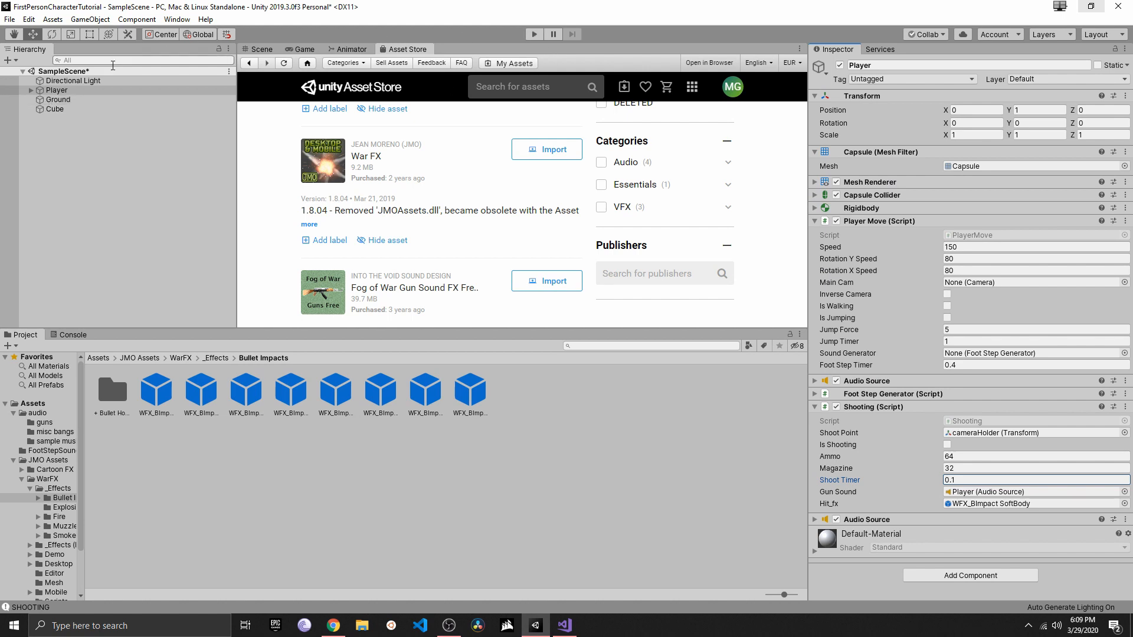
# Run the game, show the Console, and fire several shots while checking the log messages
pyautogui.click(536, 35)
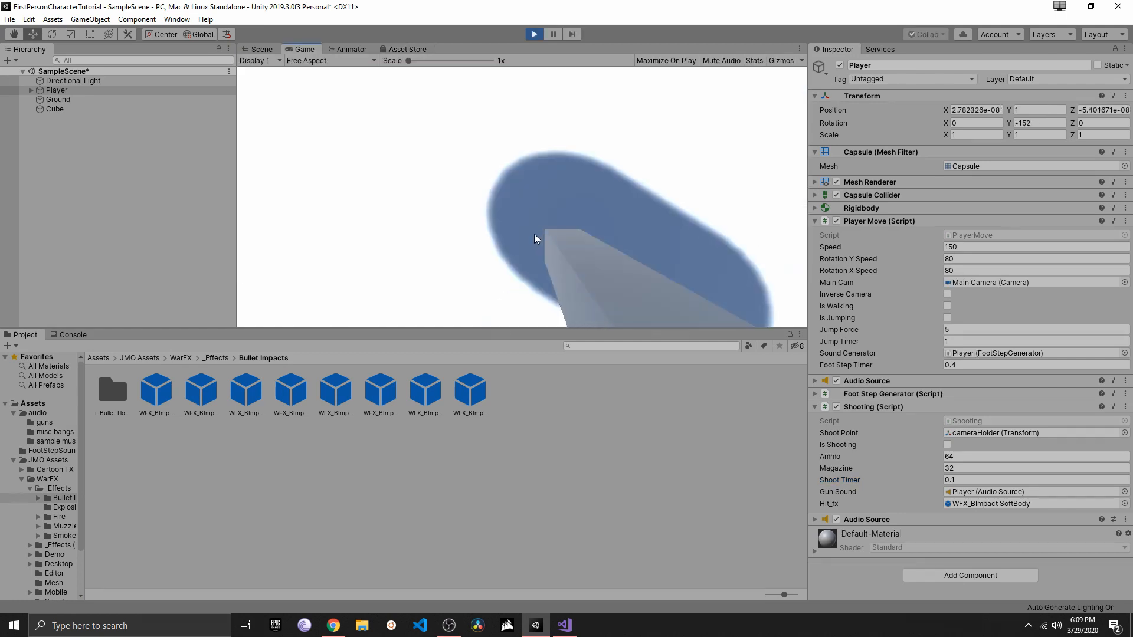
pyautogui.moveTo(538, 112); pyautogui.dragTo(83, 369)
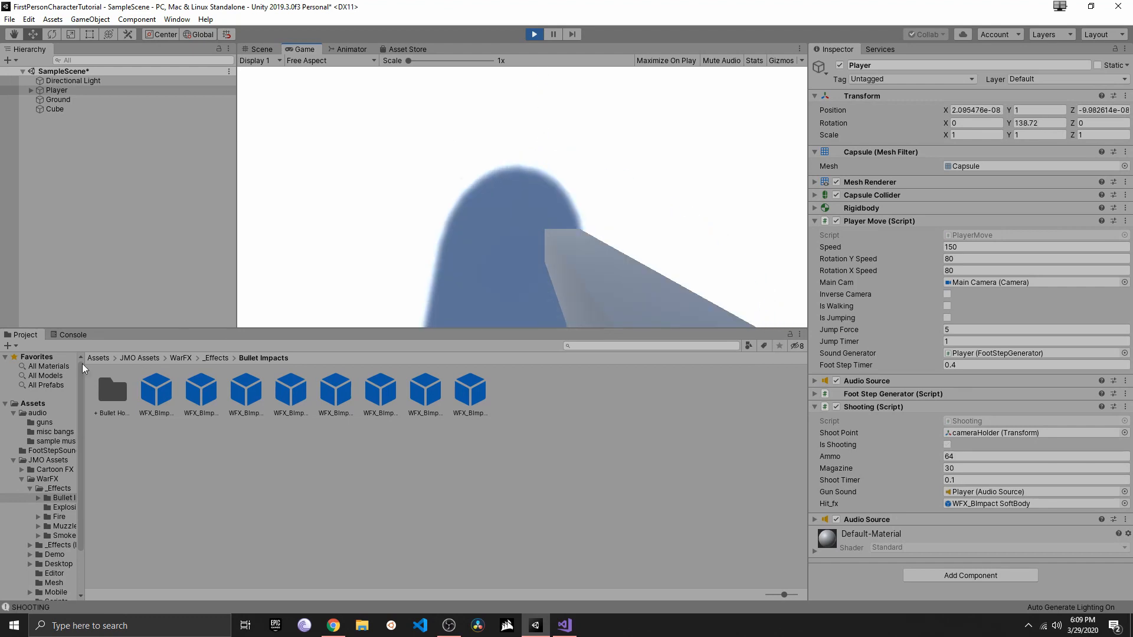
pyautogui.click(72, 335)
pyautogui.click(505, 212)
pyautogui.click(506, 211)
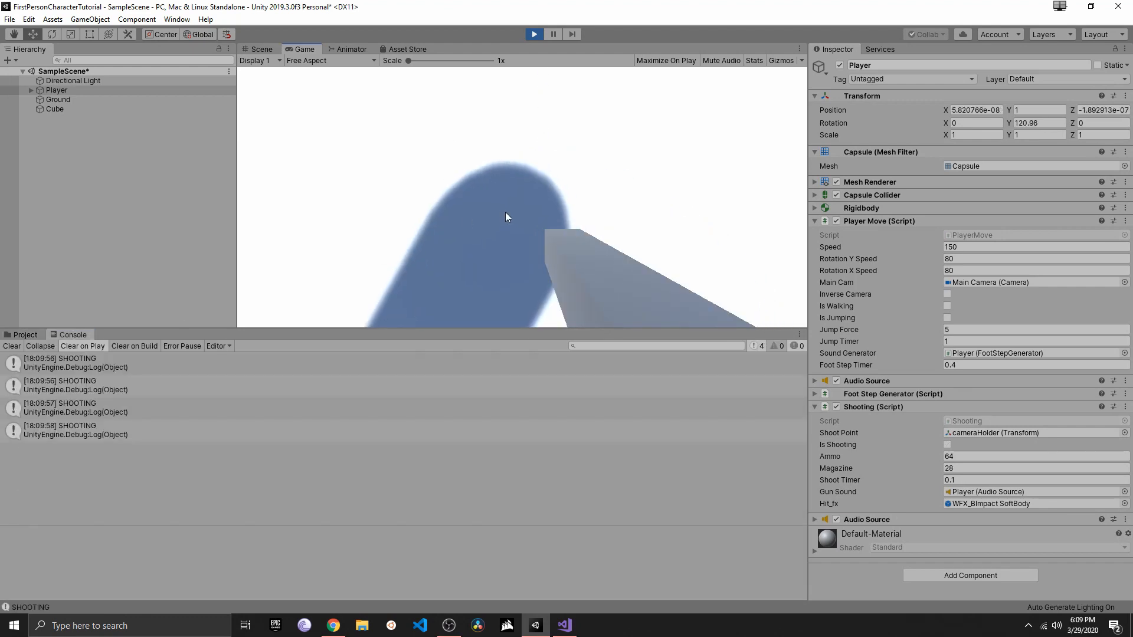
pyautogui.click(505, 211)
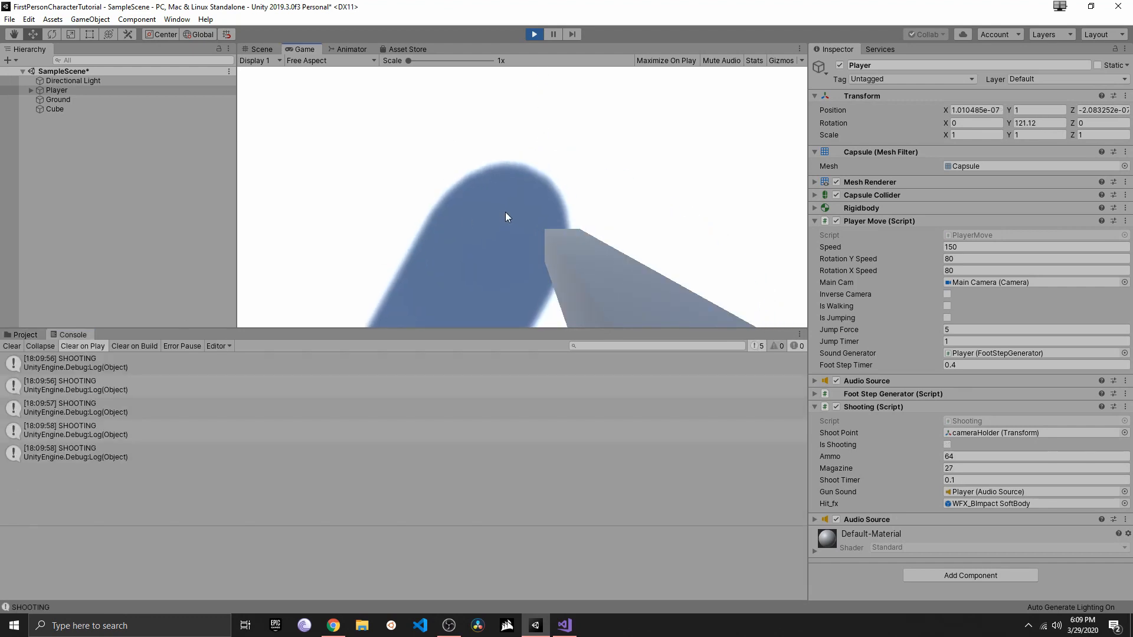
pyautogui.click(448, 216)
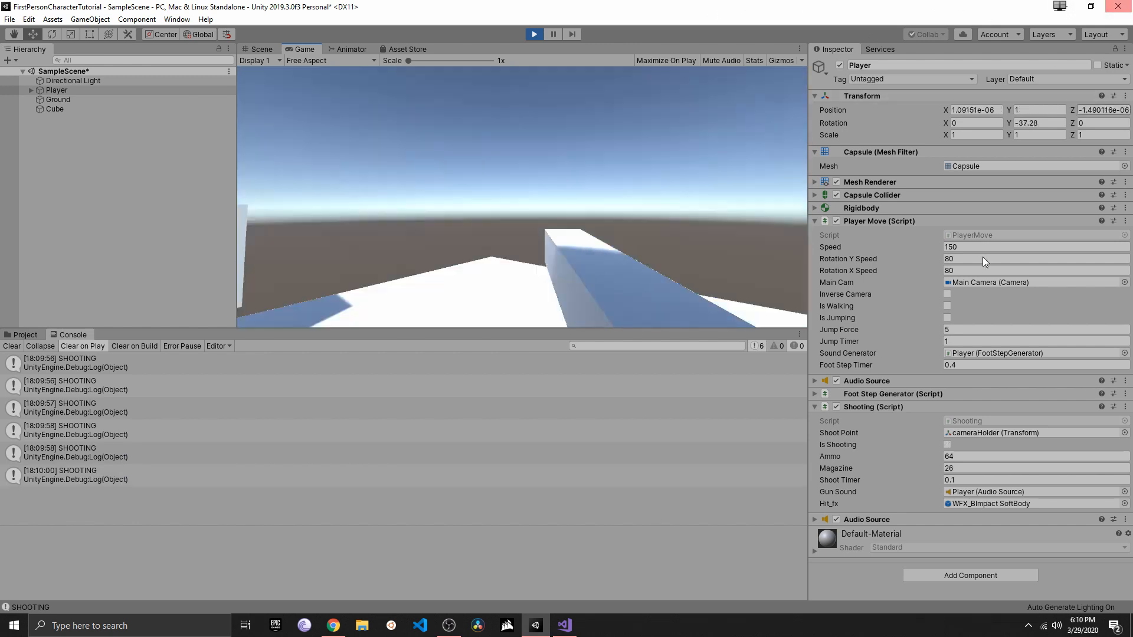
# Walk the player toward the cube and fire at it to test whether the raycast hits it
pyautogui.click(783, 207)
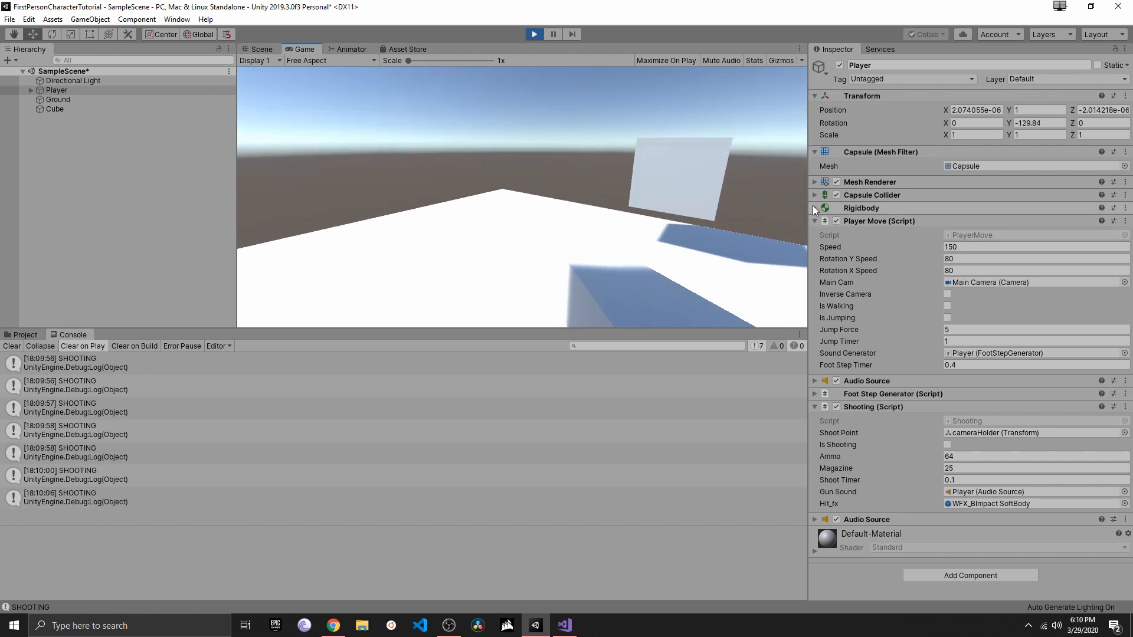
pyautogui.press('w')
pyautogui.press('d')
pyautogui.press('s')
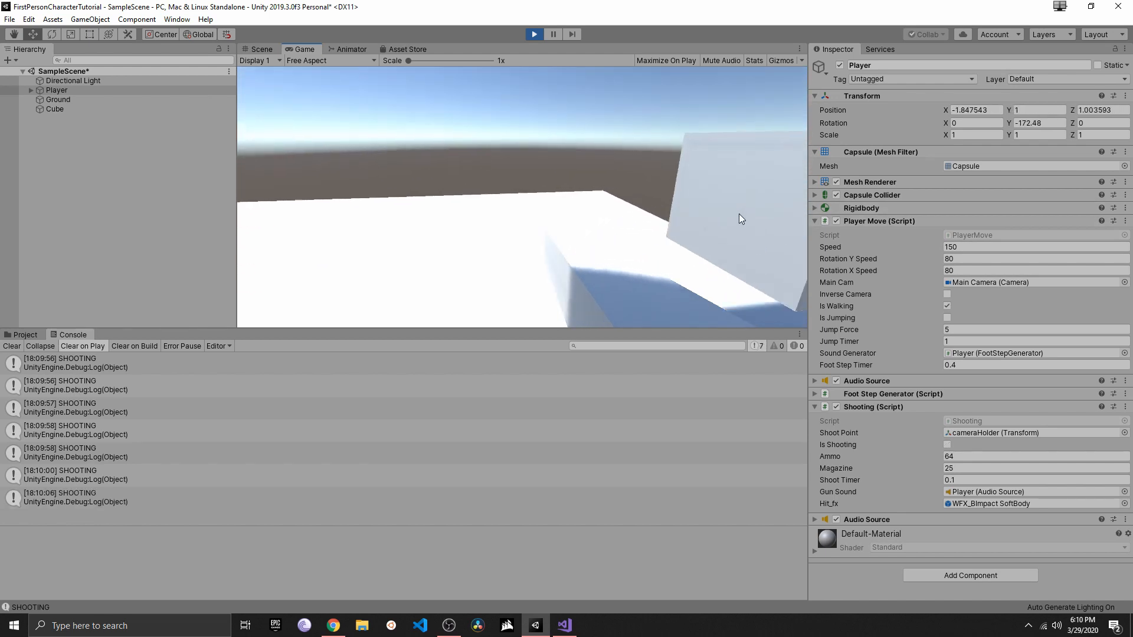
pyautogui.click(737, 212)
pyautogui.click(743, 213)
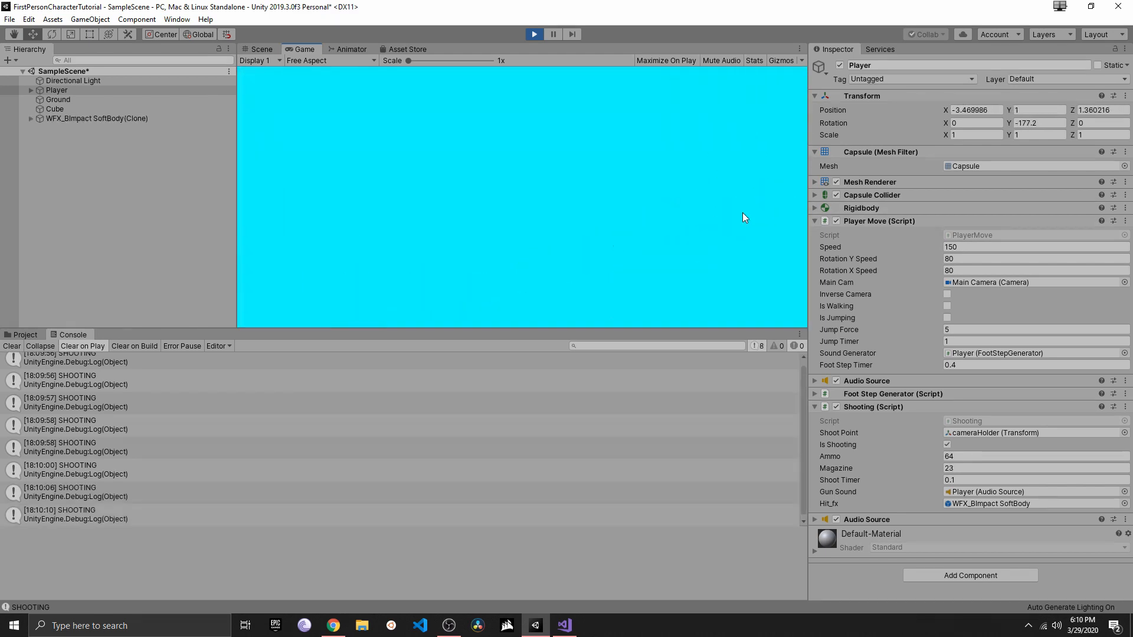
pyautogui.click(760, 213)
pyautogui.click(760, 214)
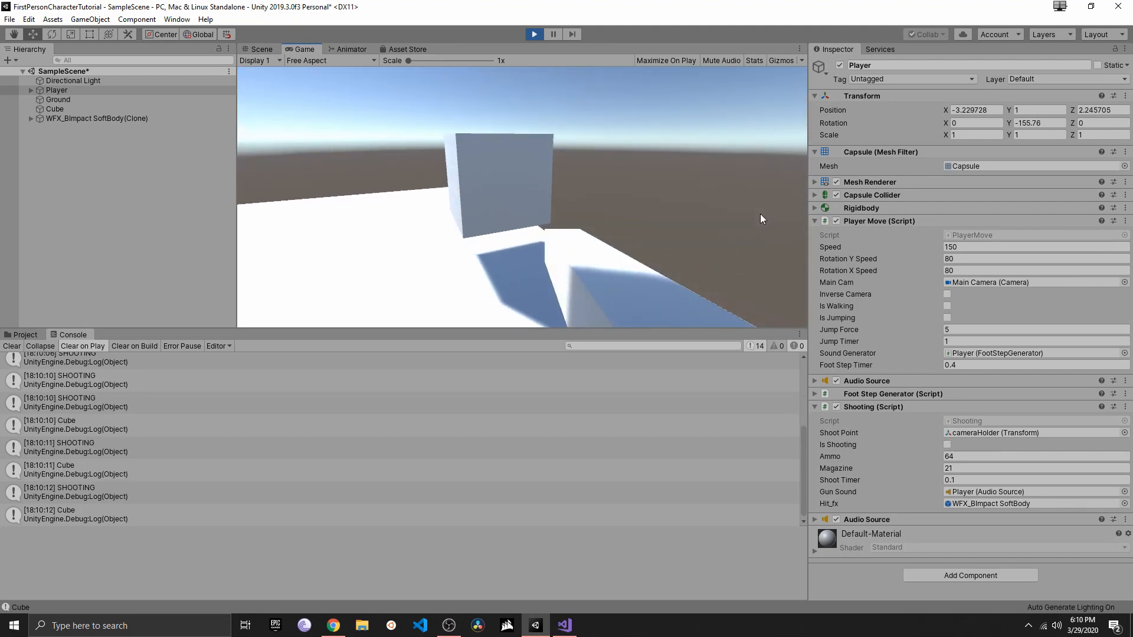
# Fire further shots at the cube from farther back, checking the impact effect and where it appears
pyautogui.click(719, 215)
pyautogui.click(724, 236)
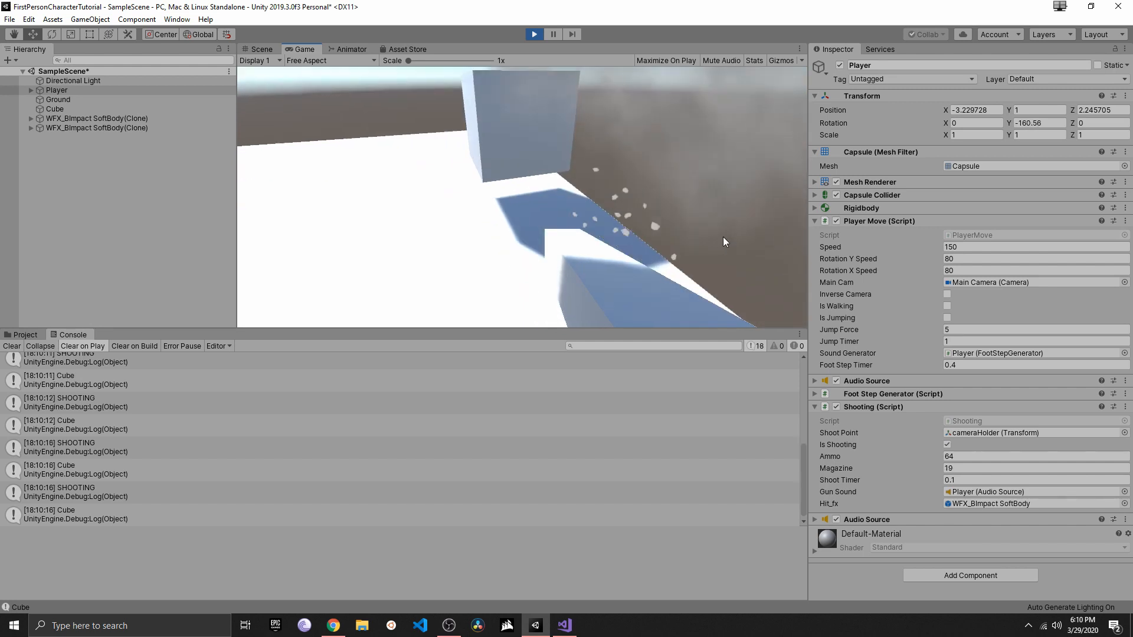
pyautogui.click(723, 236)
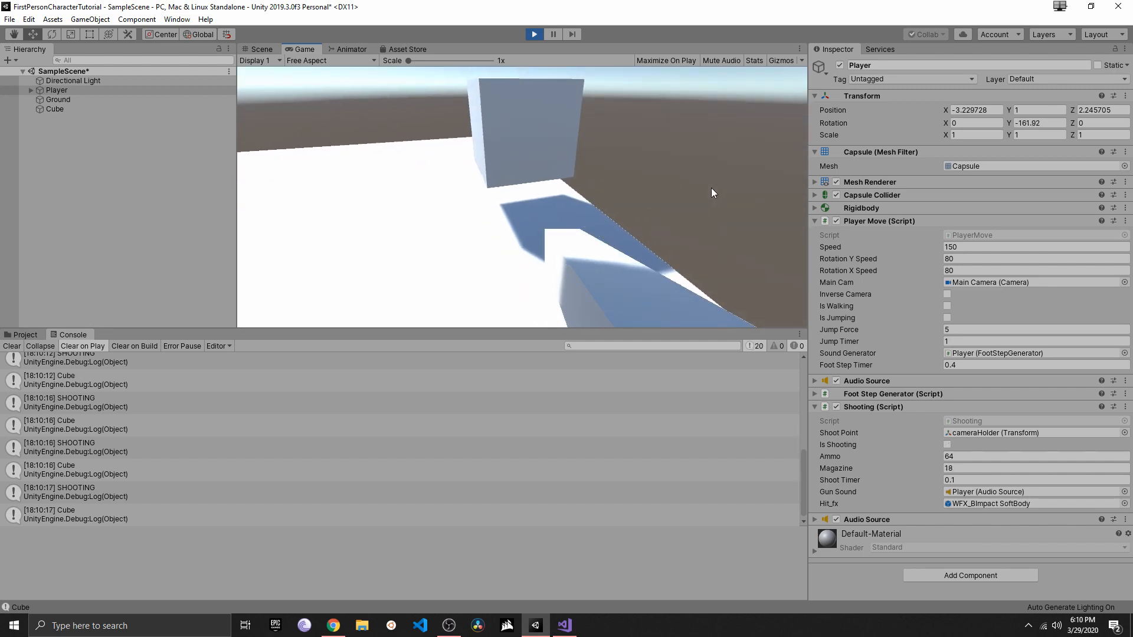
pyautogui.press('s')
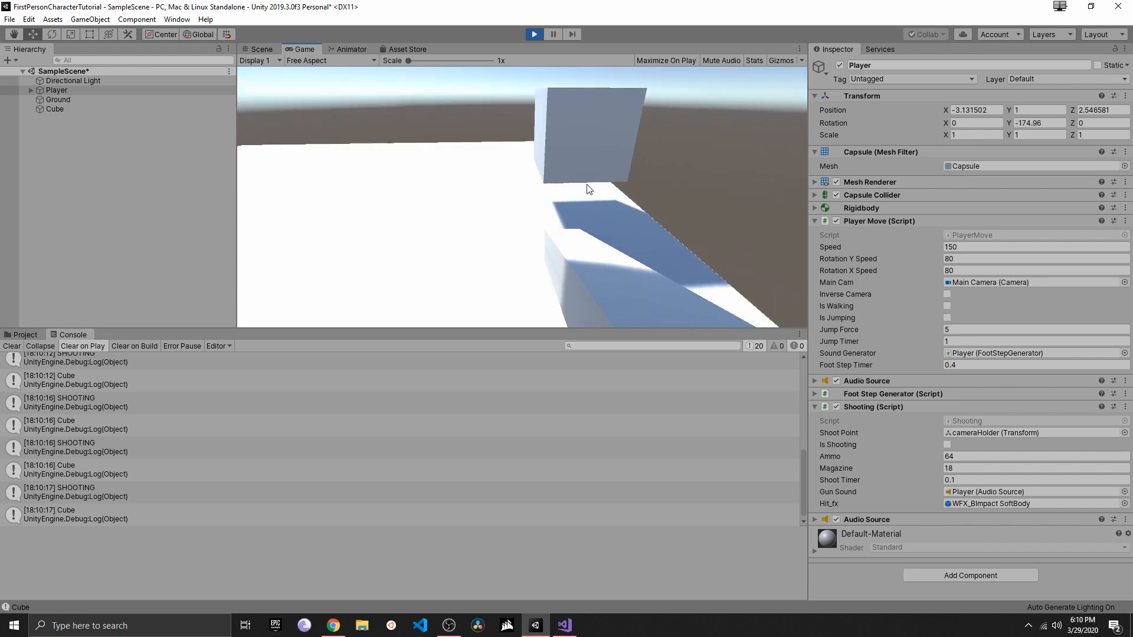
pyautogui.click(635, 165)
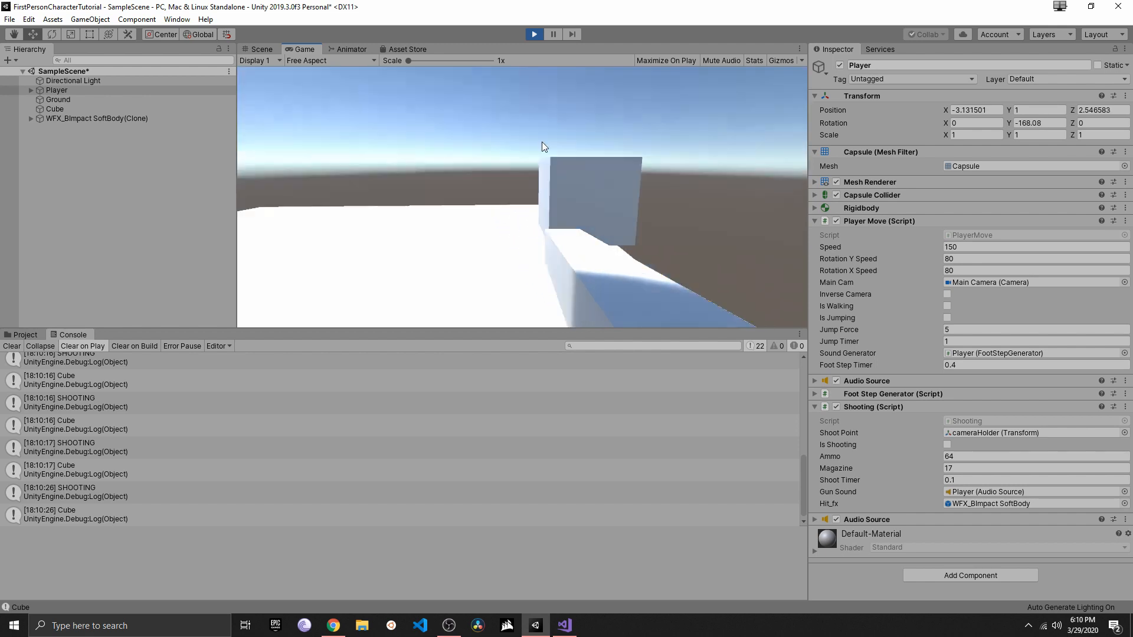
# Dock the Game view beside the Scene view and frame the Player in the Scene view
pyautogui.moveTo(303, 49); pyautogui.dragTo(706, 185)
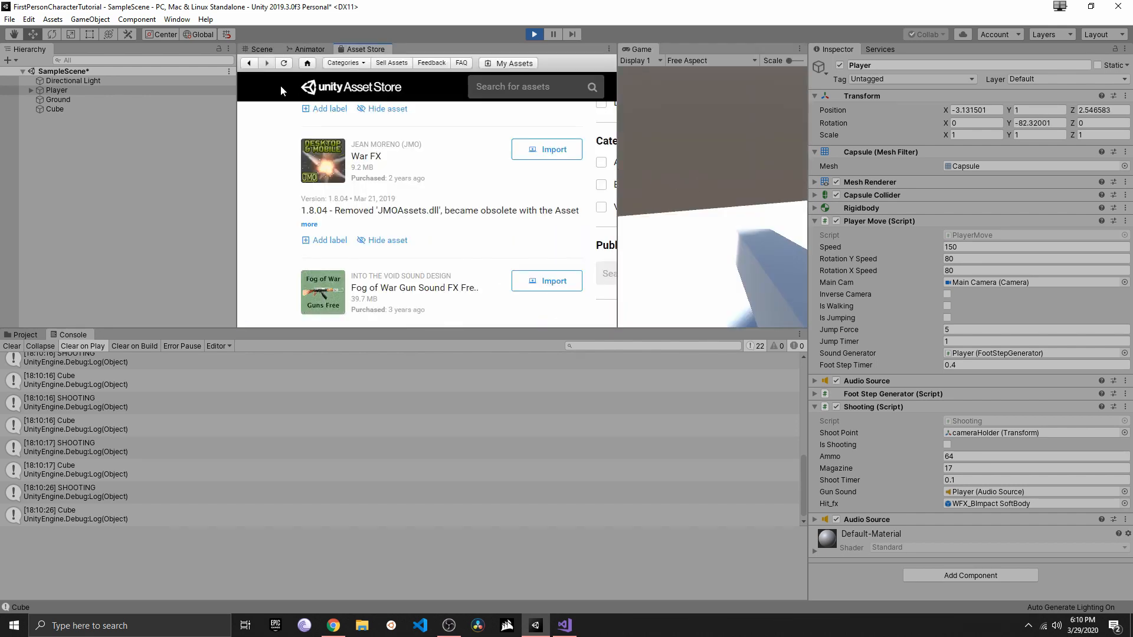
pyautogui.click(262, 49)
pyautogui.press('f')
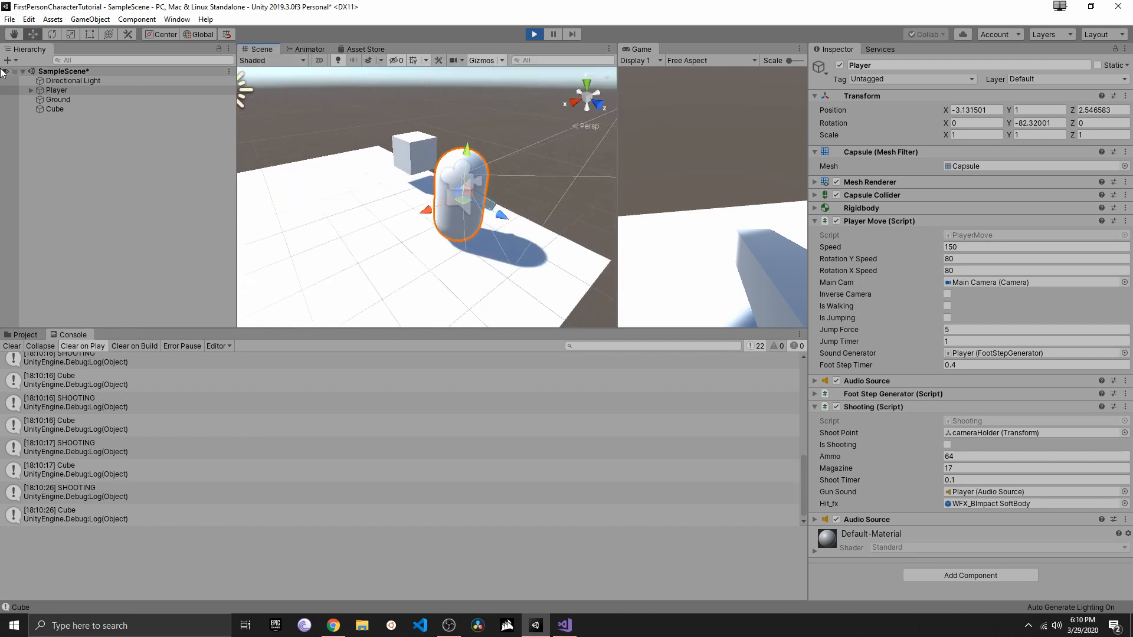
# Examine the Player's cameraHolder and its nested children in the Hierarchy and Scene view, and stop the game
pyautogui.click(31, 90)
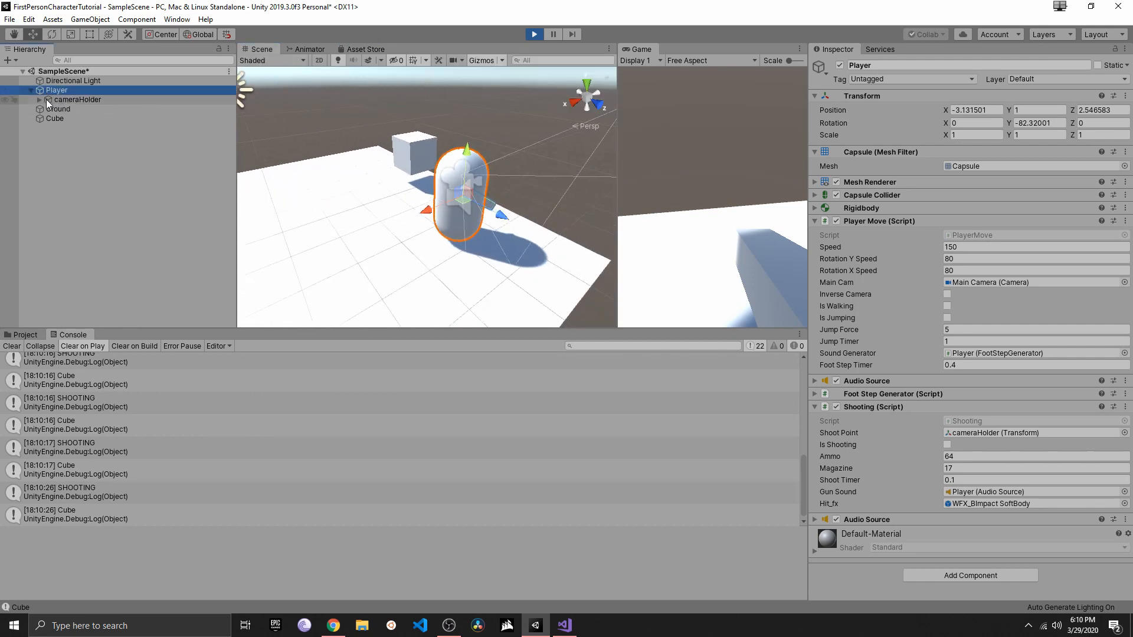
pyautogui.click(71, 99)
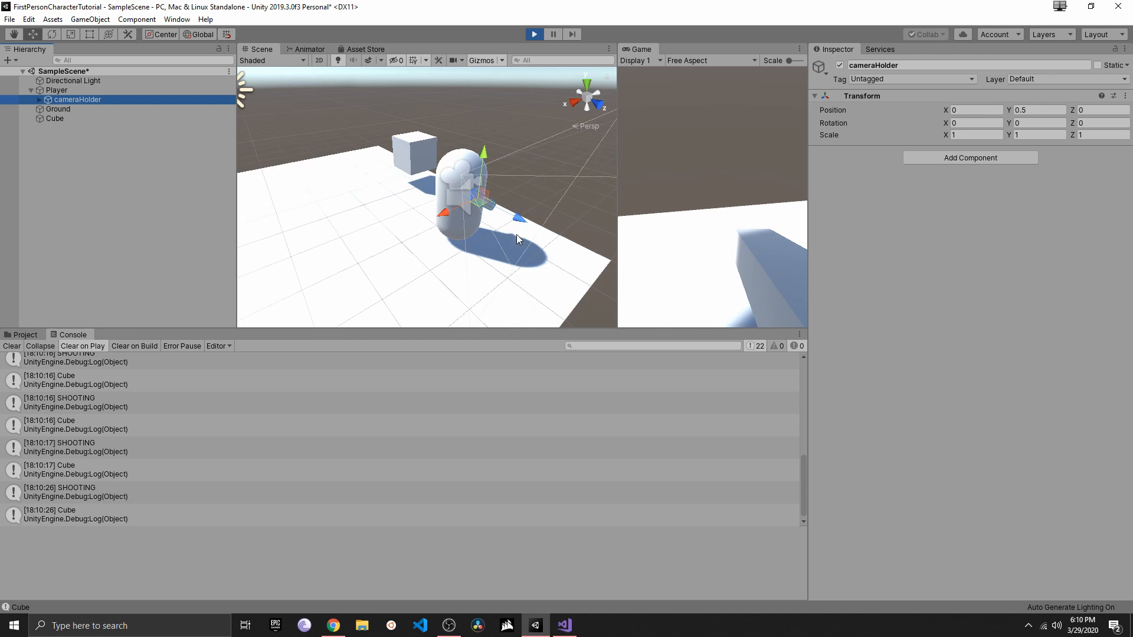
pyautogui.press('alt')
pyautogui.keyDown('alt'); pyautogui.moveTo(561, 186); pyautogui.dragTo(478, 189); pyautogui.keyUp('alt')
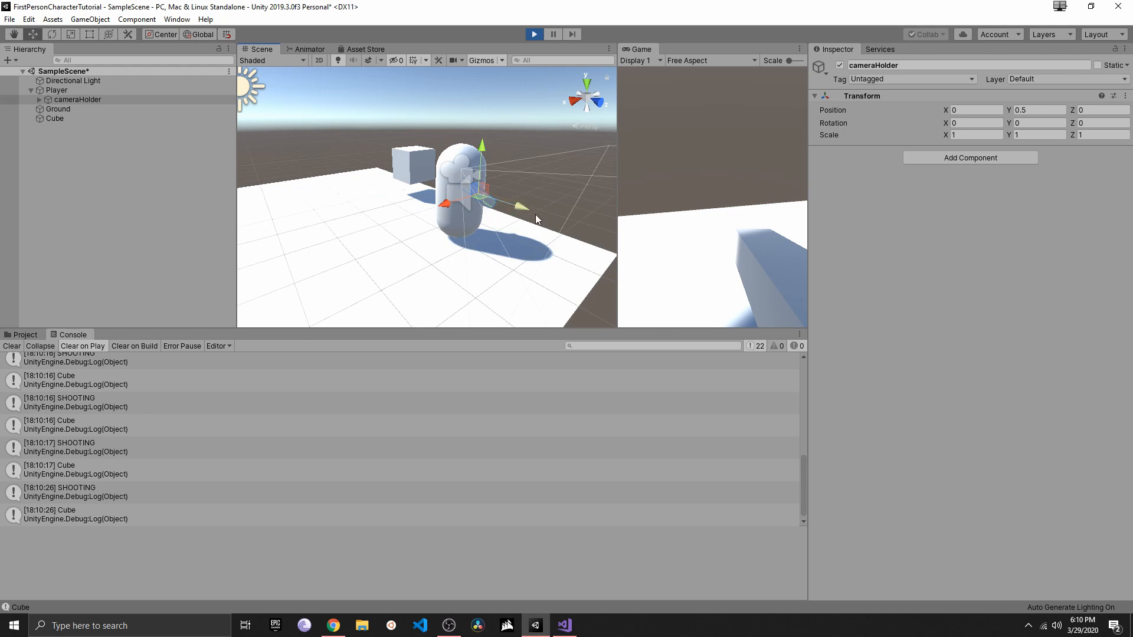
pyautogui.click(35, 98)
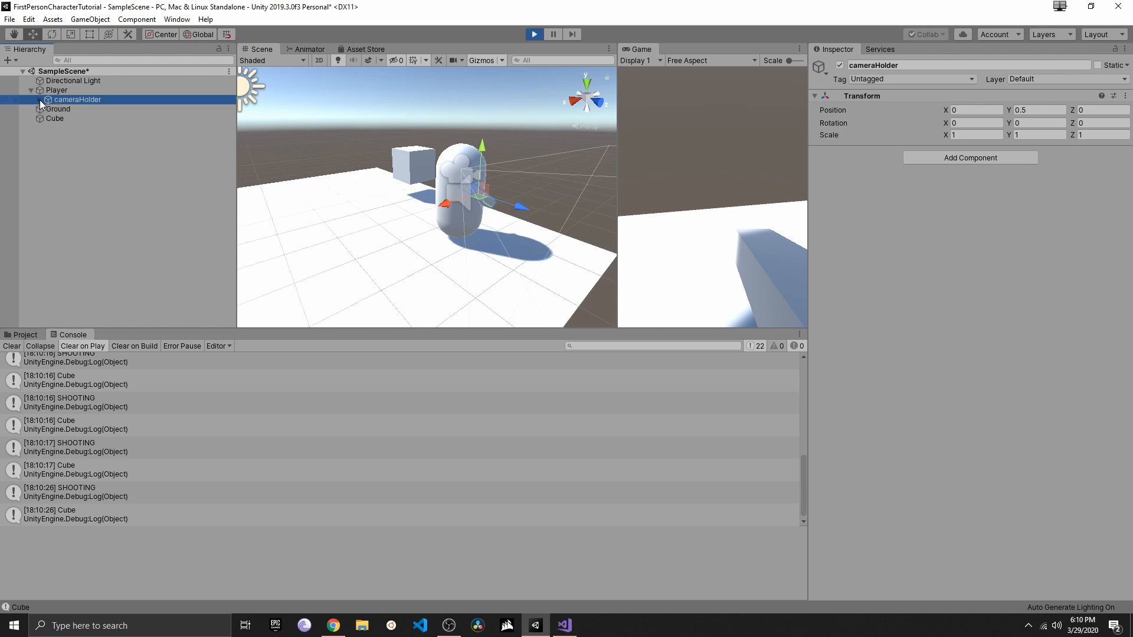
pyautogui.click(39, 100)
pyautogui.keyDown('alt'); pyautogui.moveTo(519, 203); pyautogui.dragTo(468, 201); pyautogui.keyUp('alt')
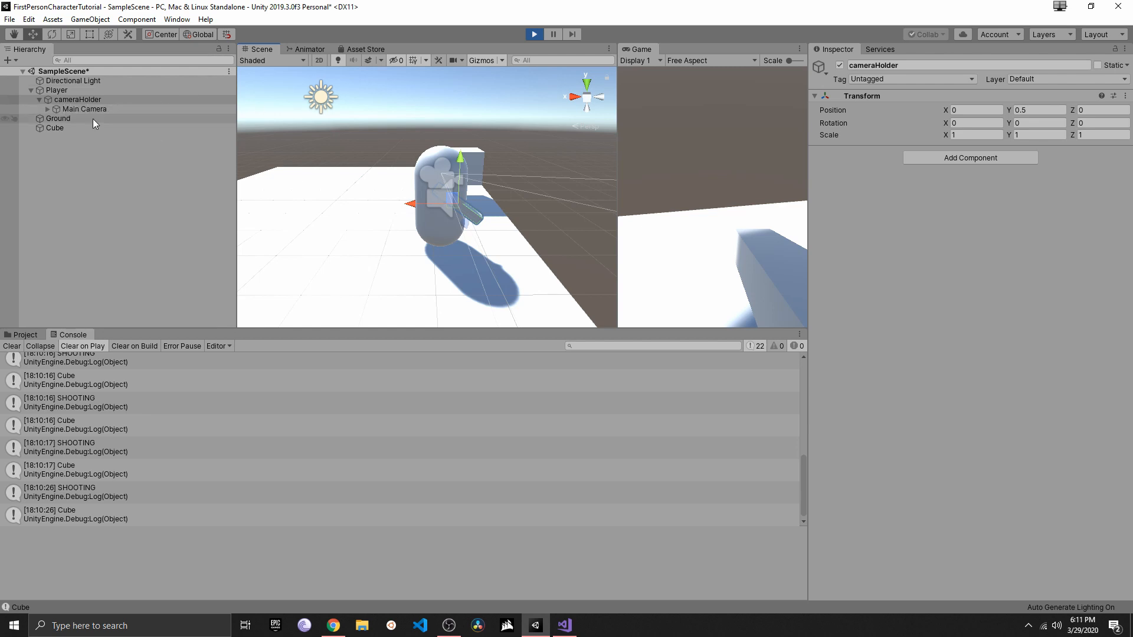
pyautogui.click(47, 110)
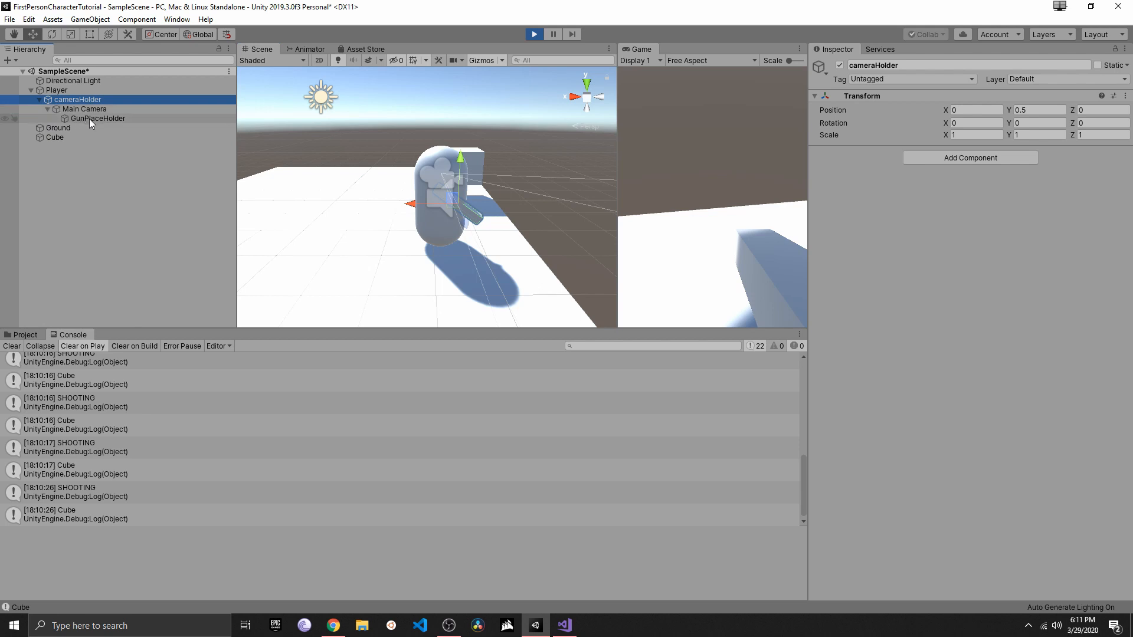
pyautogui.click(534, 34)
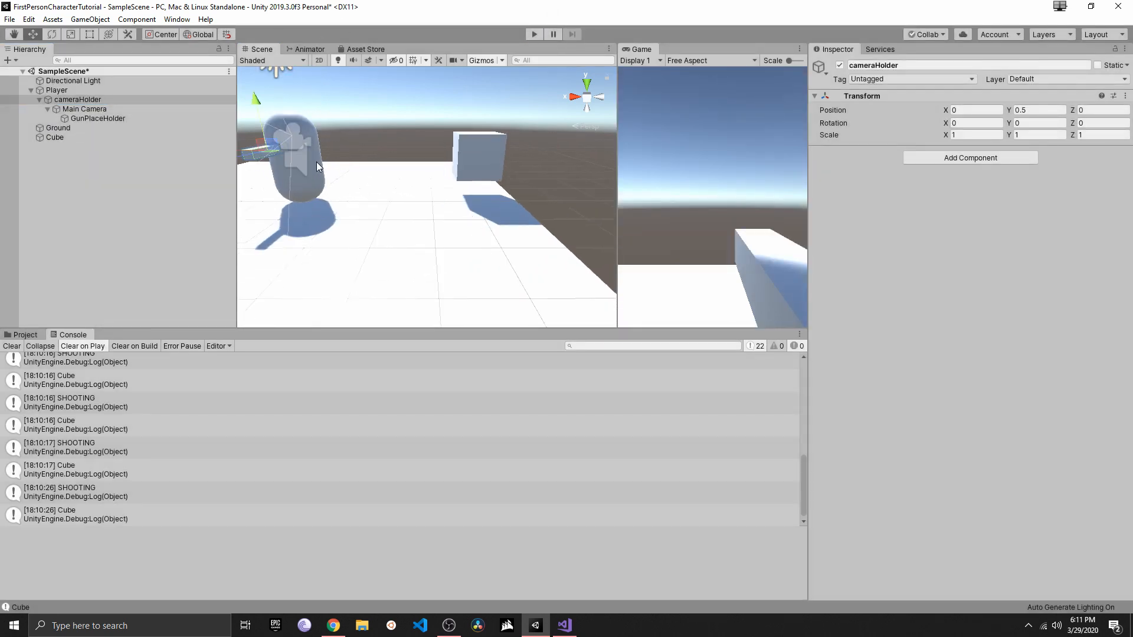
# Create an empty child object under GunPlaceHolder and name it gunPoint
pyautogui.keyDown('alt'); pyautogui.moveTo(326, 75); pyautogui.dragTo(379, 243); pyautogui.keyUp('alt')
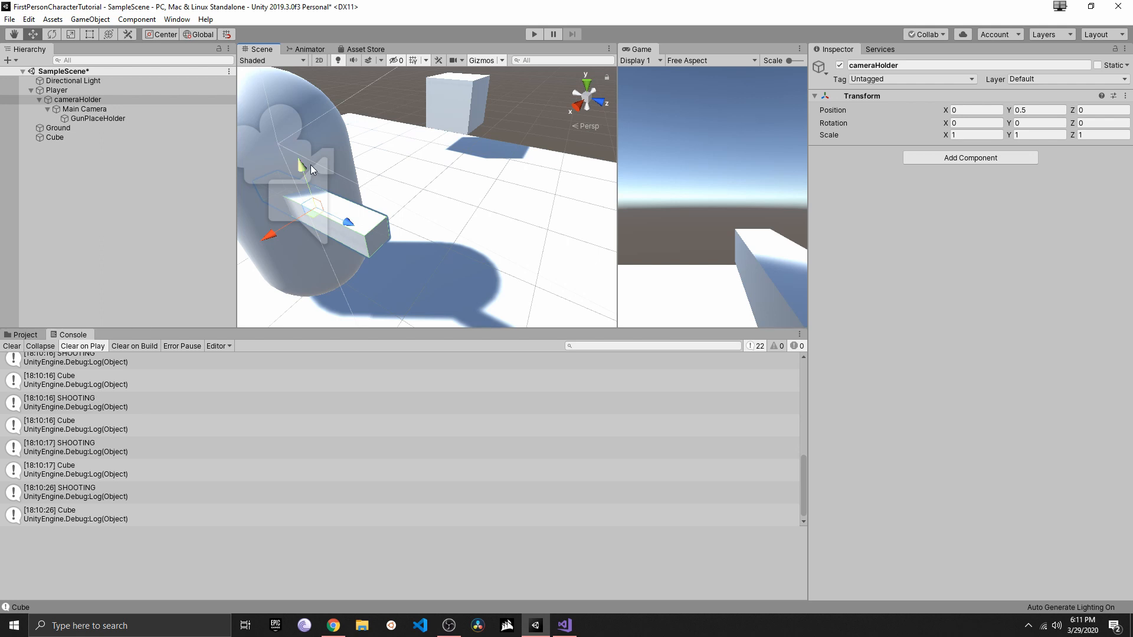
pyautogui.click(334, 140)
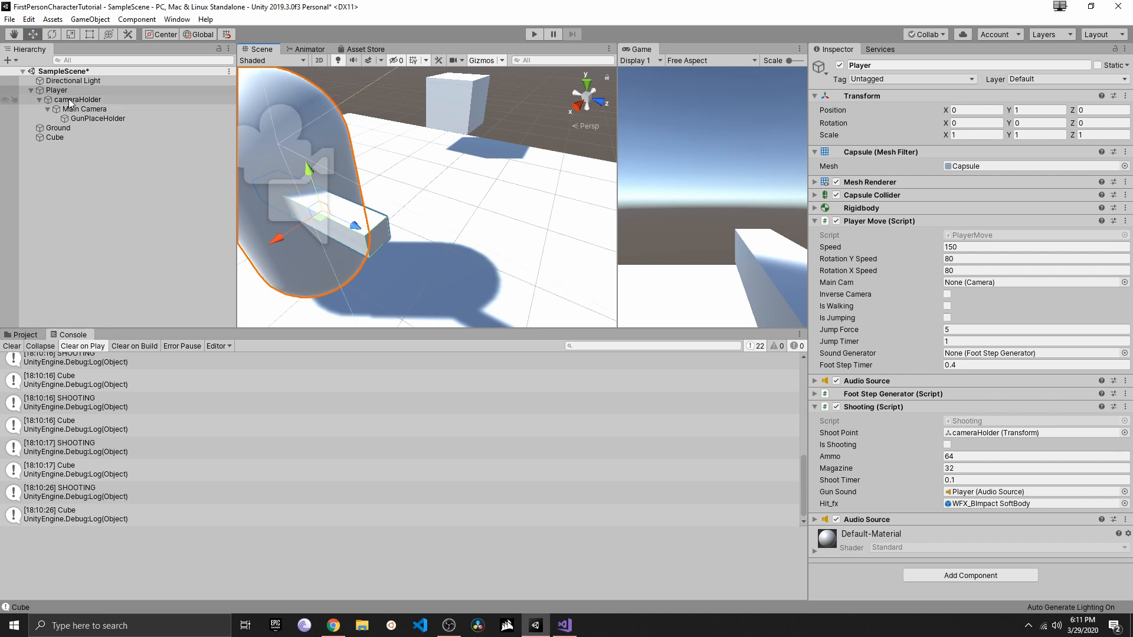
pyautogui.click(93, 110)
pyautogui.click(98, 119)
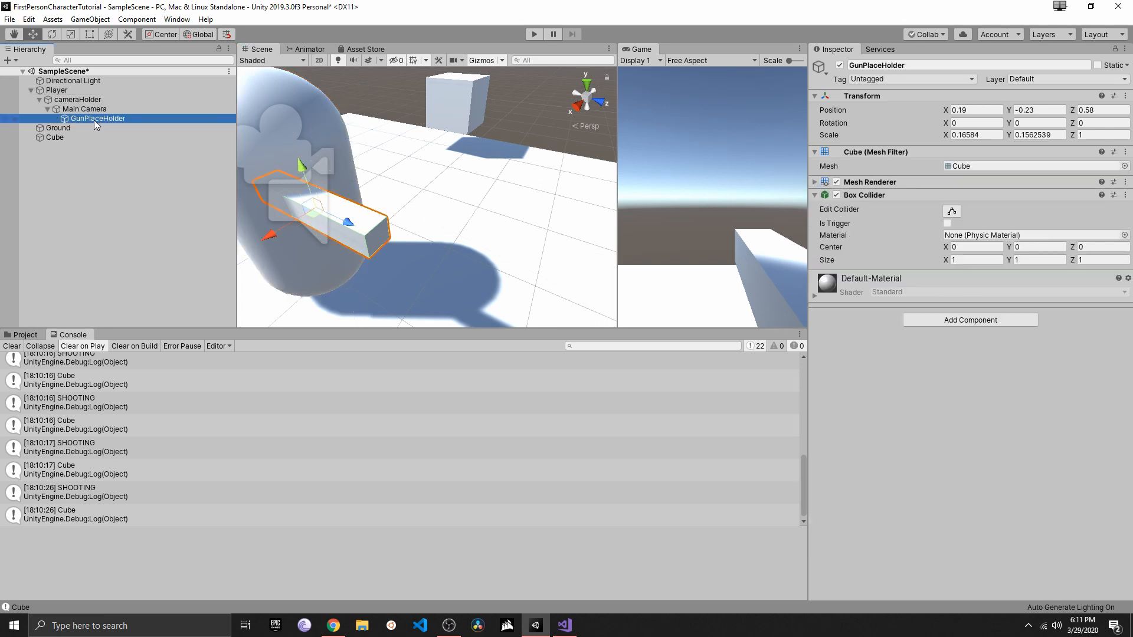
pyautogui.rightClick(93, 119)
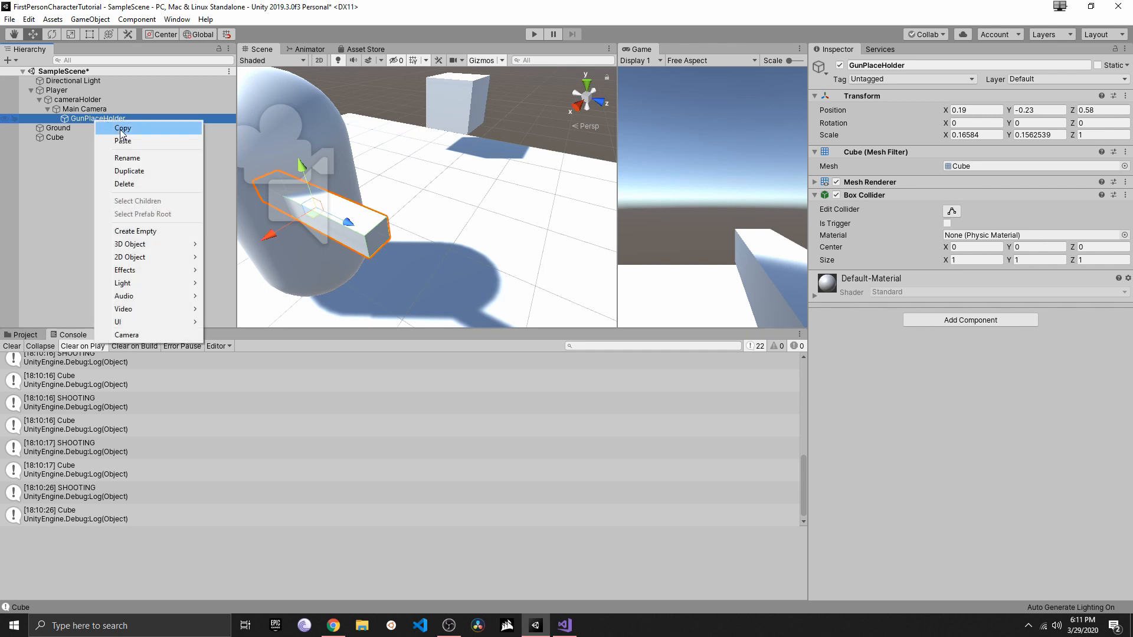
pyautogui.click(132, 232)
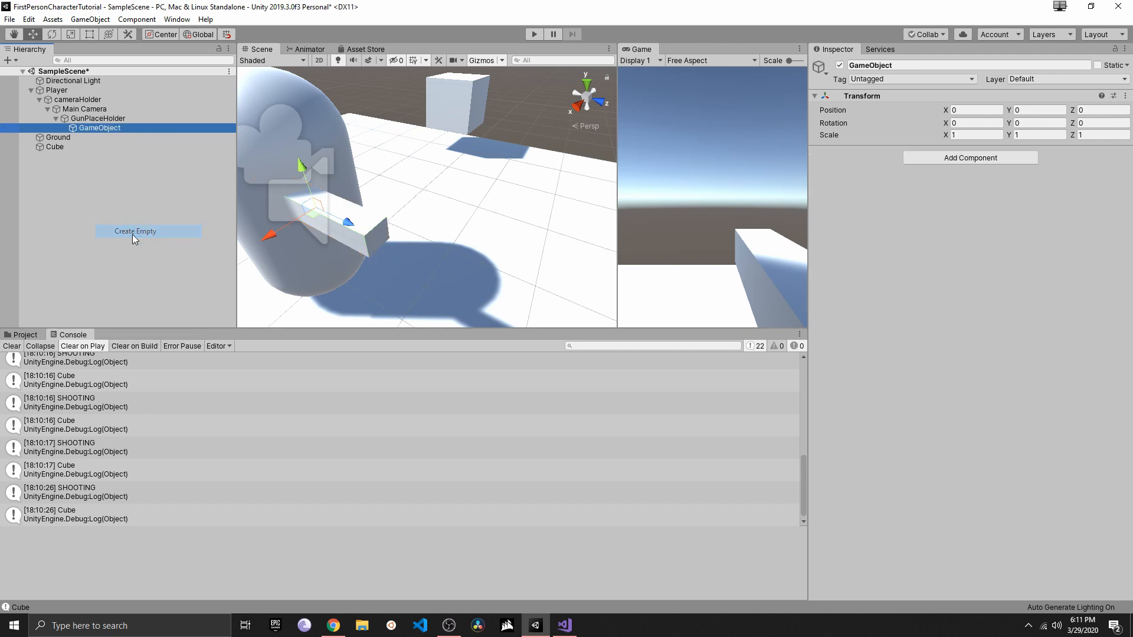
pyautogui.click(98, 128)
pyautogui.write('gu')
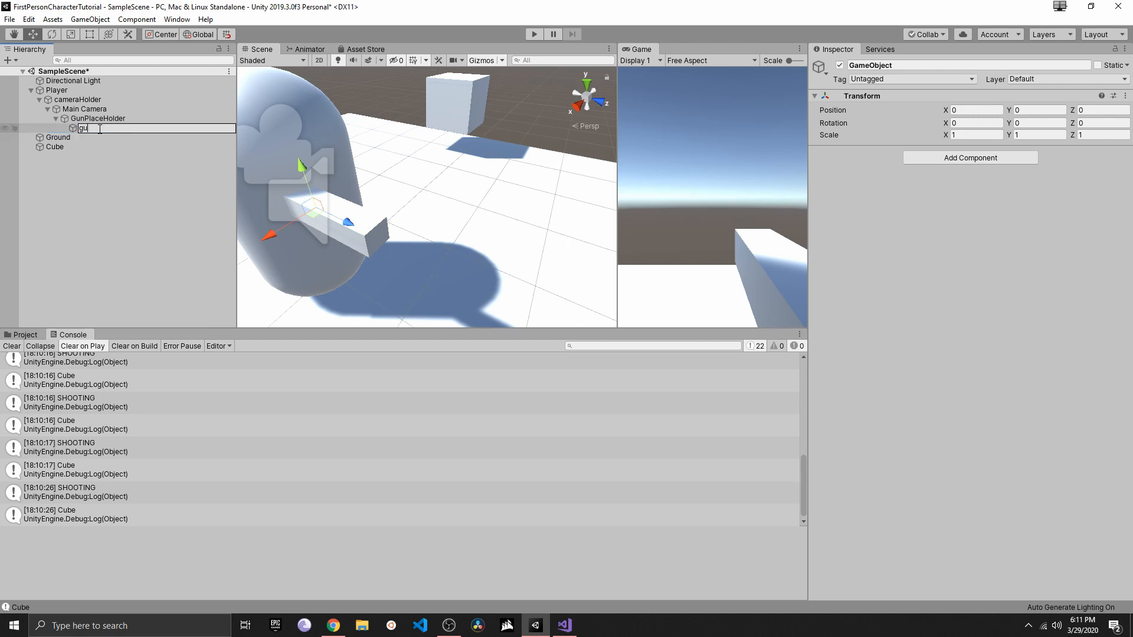
pyautogui.write('nPoint')
pyautogui.press('Return')
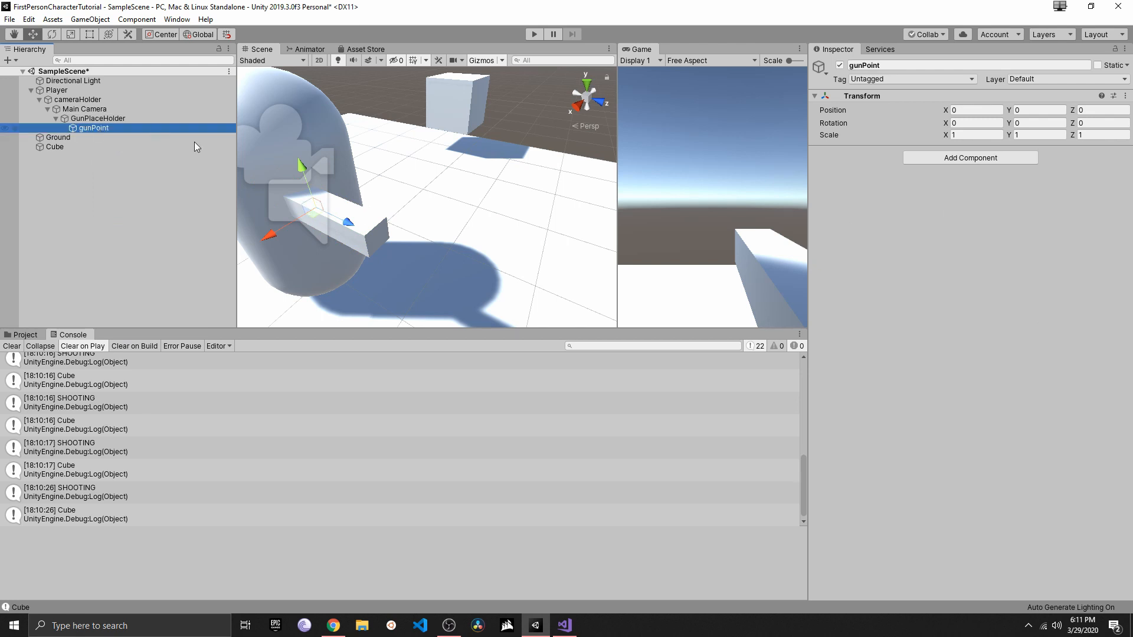
# Move gunPoint forward to the end of the gun barrel and assign it as the Player's Shoot Point
pyautogui.moveTo(349, 224); pyautogui.dragTo(439, 193)
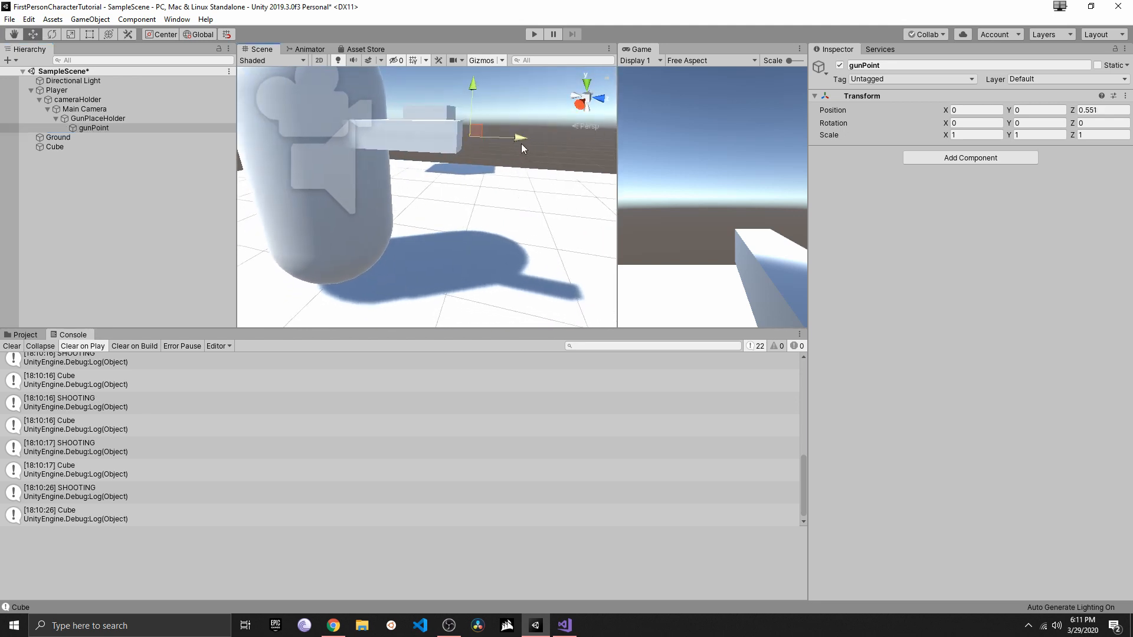
pyautogui.moveTo(522, 143); pyautogui.dragTo(517, 143)
pyautogui.click(55, 91)
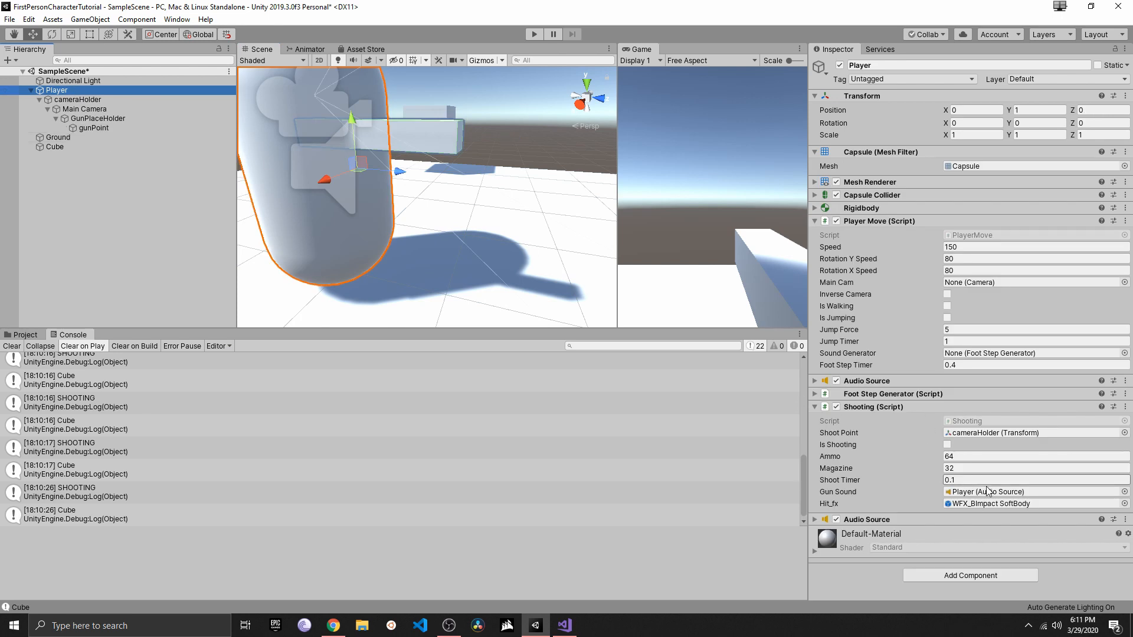
pyautogui.moveTo(105, 126); pyautogui.dragTo(968, 437)
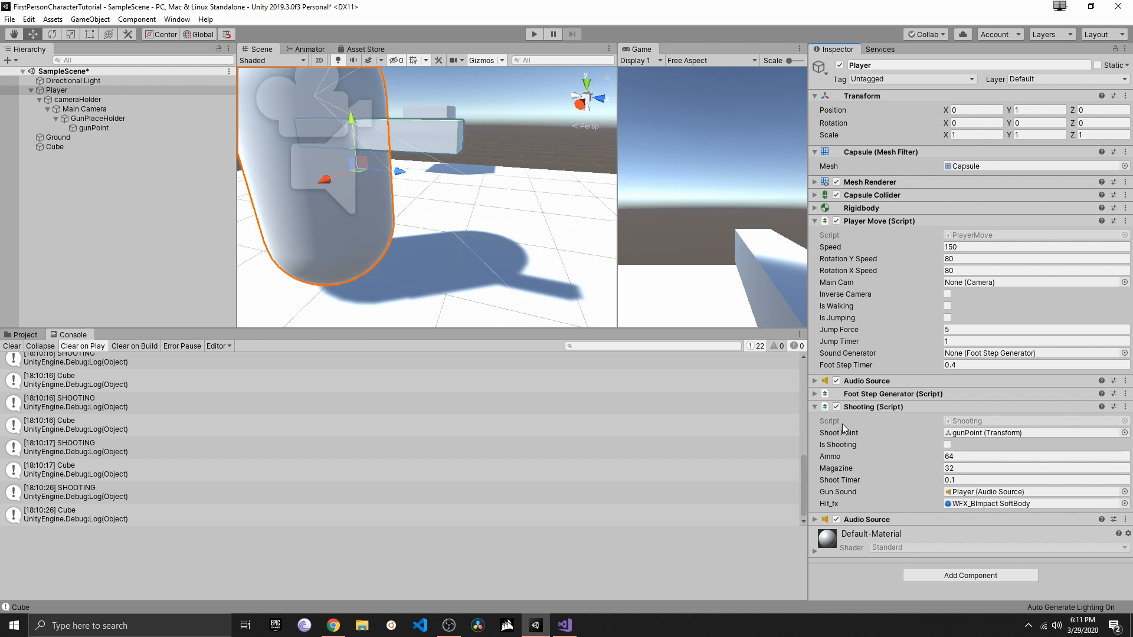
# Start the game and fire the first test shots from gunPoint at the ground and toward the cube
pyautogui.click(534, 33)
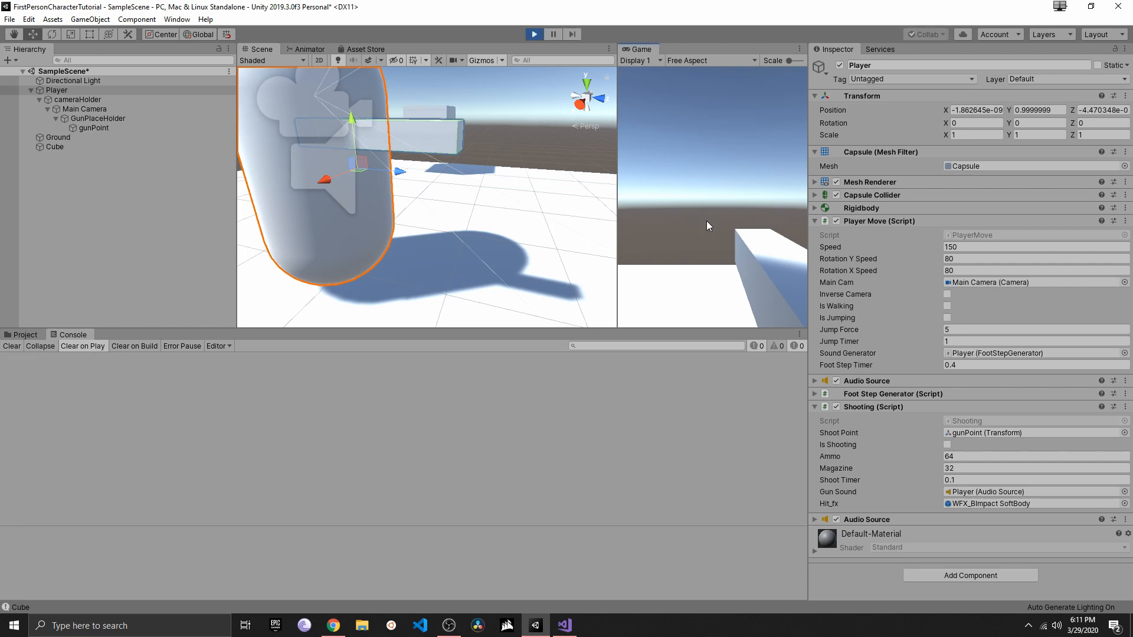
pyautogui.click(707, 241)
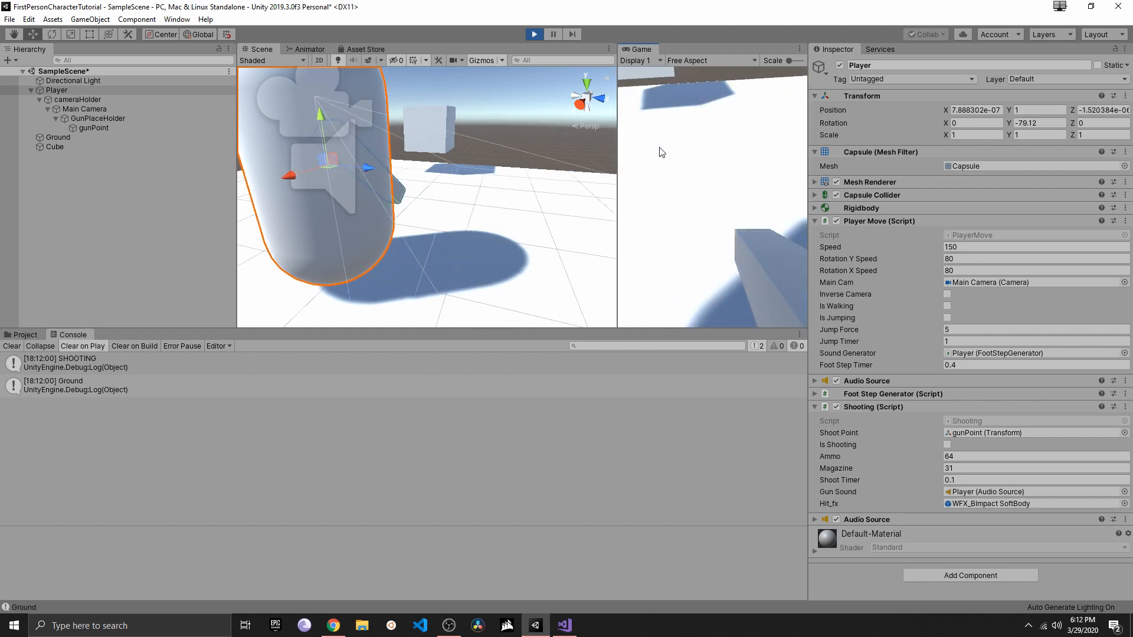
pyautogui.press('w')
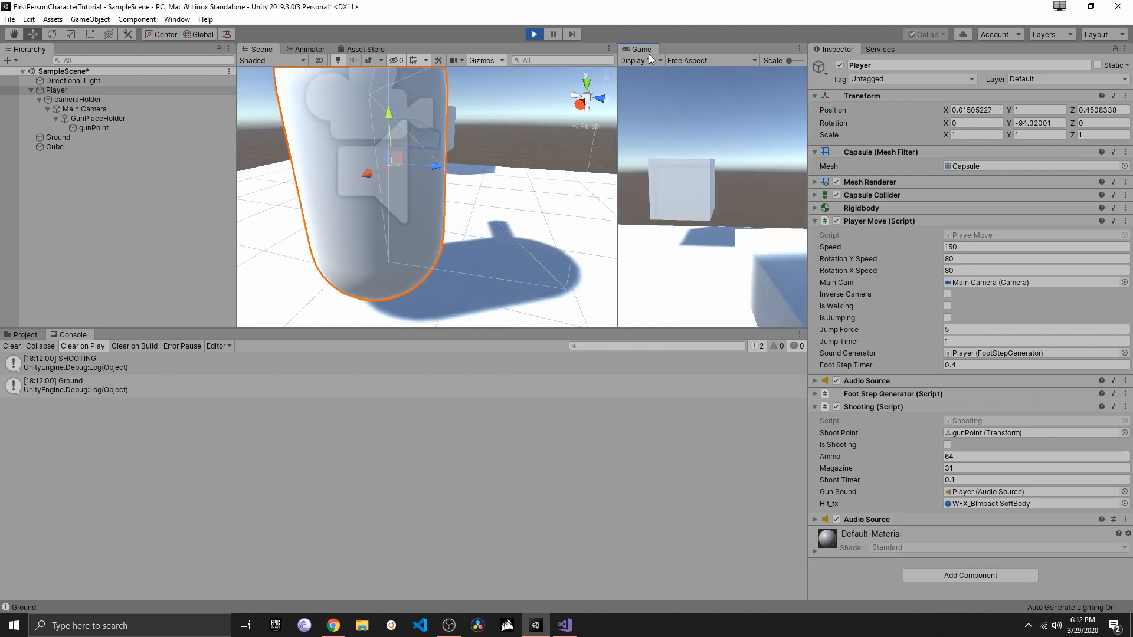
pyautogui.press('a')
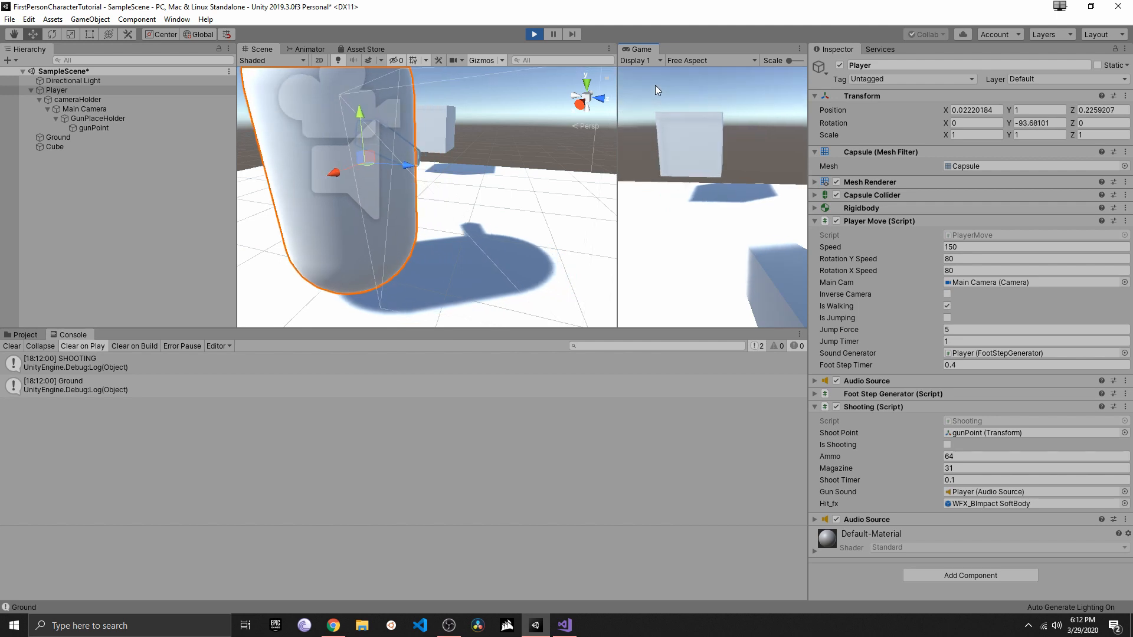
pyautogui.click(658, 78)
pyautogui.click(659, 79)
pyautogui.click(659, 79)
pyautogui.press('a')
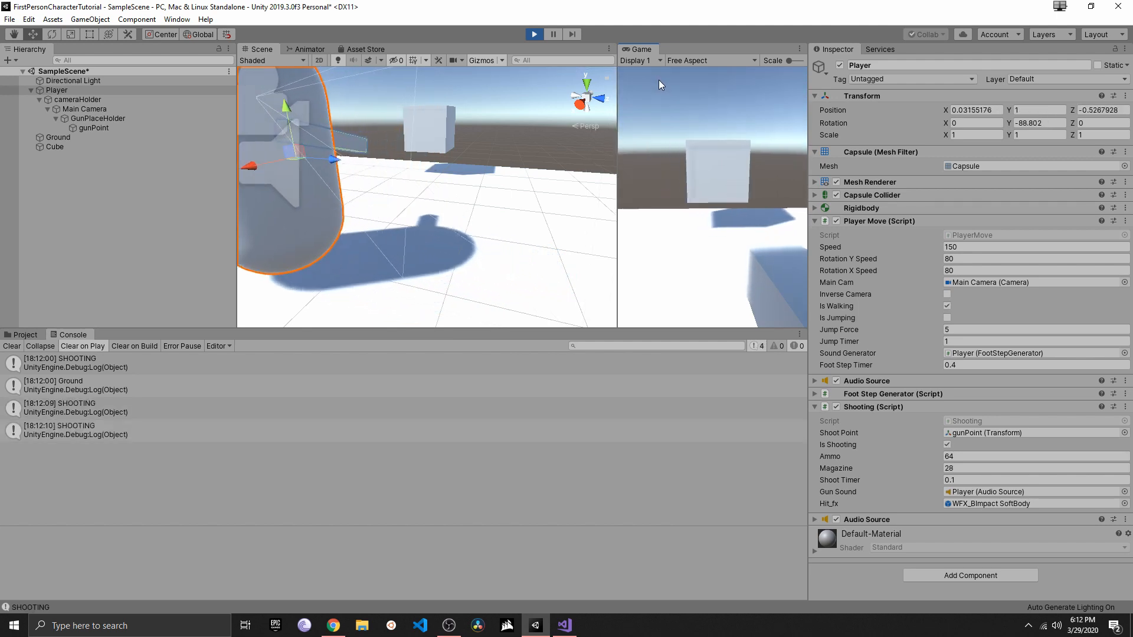
pyautogui.press('d')
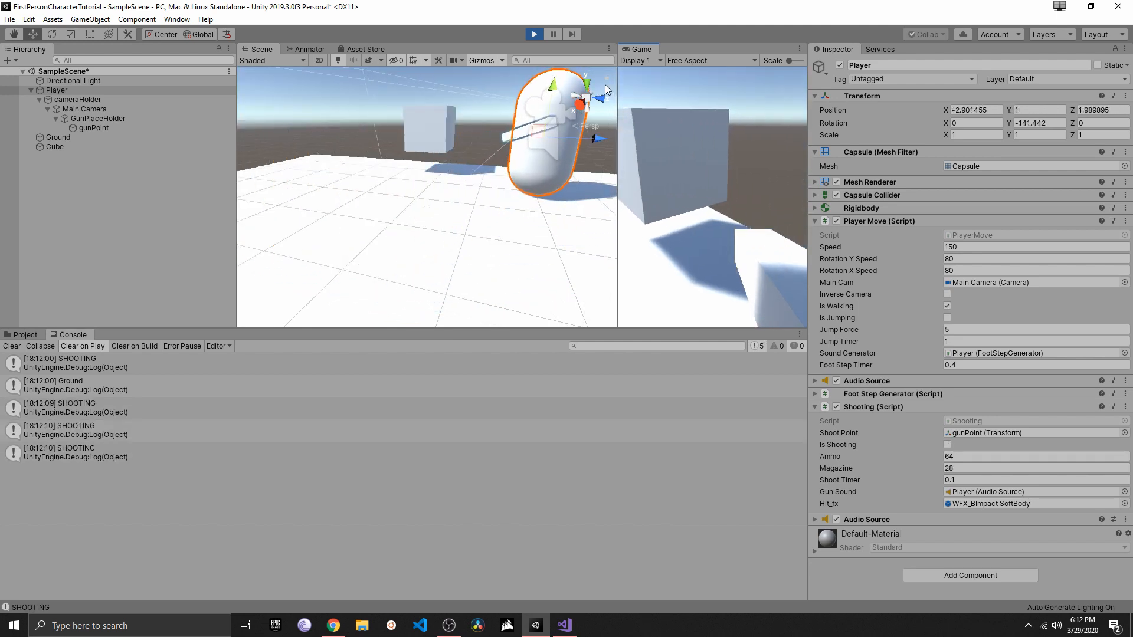
# Walk around to another side of the cube and fire shots at and past its edge to check the impact effect
pyautogui.click(601, 78)
pyautogui.click(624, 85)
pyautogui.click(625, 85)
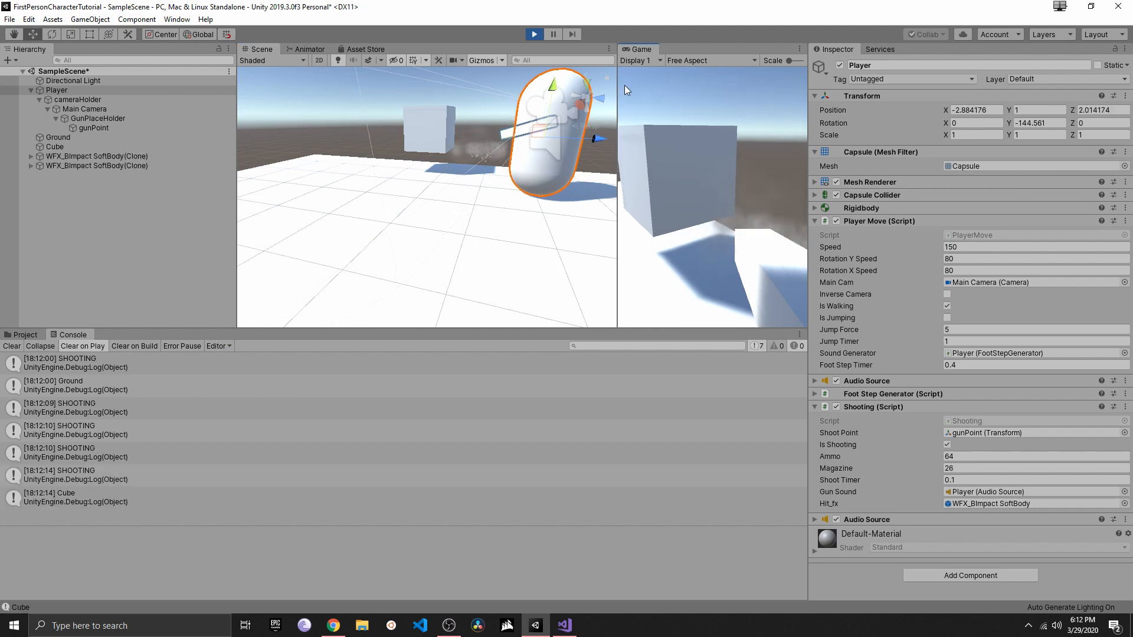
pyautogui.click(627, 84)
pyautogui.click(635, 76)
pyautogui.press('a')
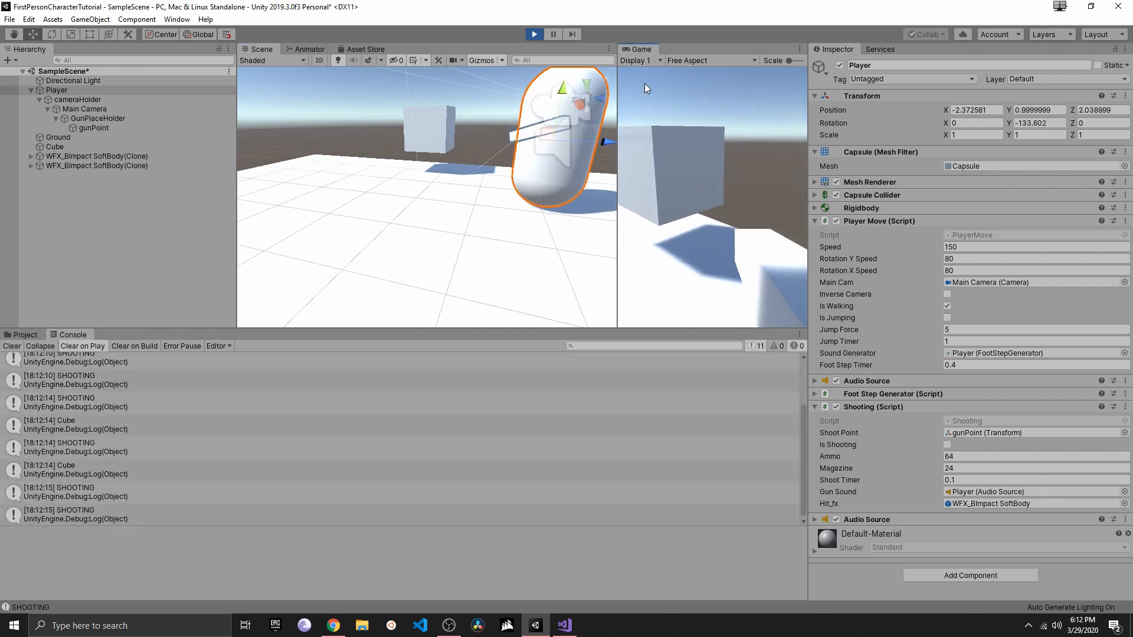
pyautogui.press('s')
pyautogui.click(645, 84)
pyautogui.click(654, 86)
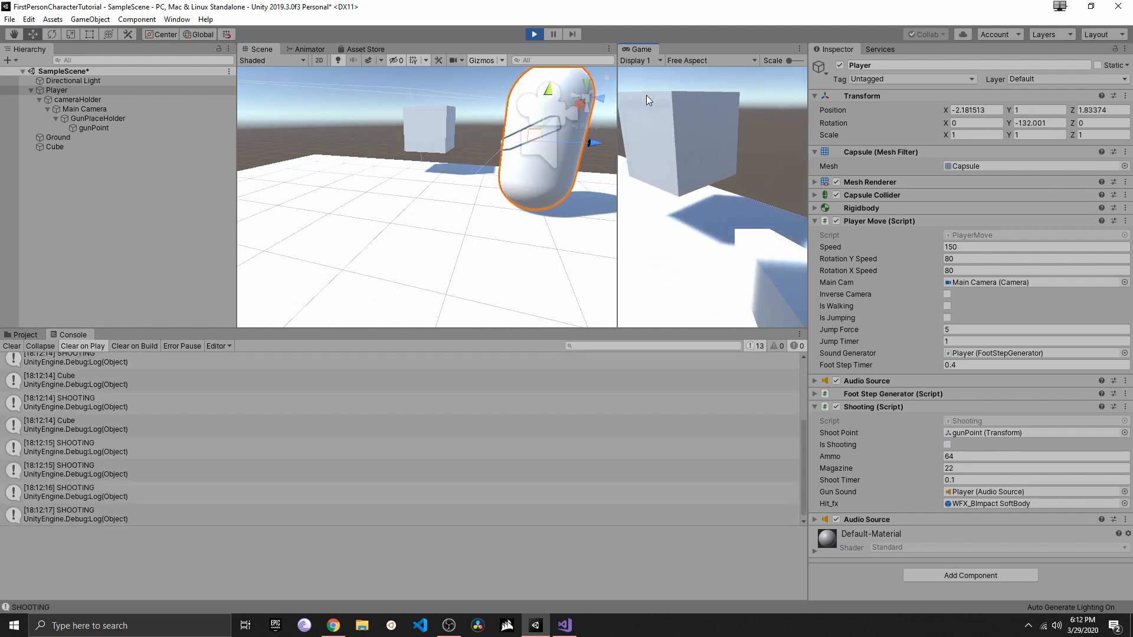
pyautogui.click(646, 93)
pyautogui.click(647, 75)
pyautogui.click(647, 69)
pyautogui.click(647, 62)
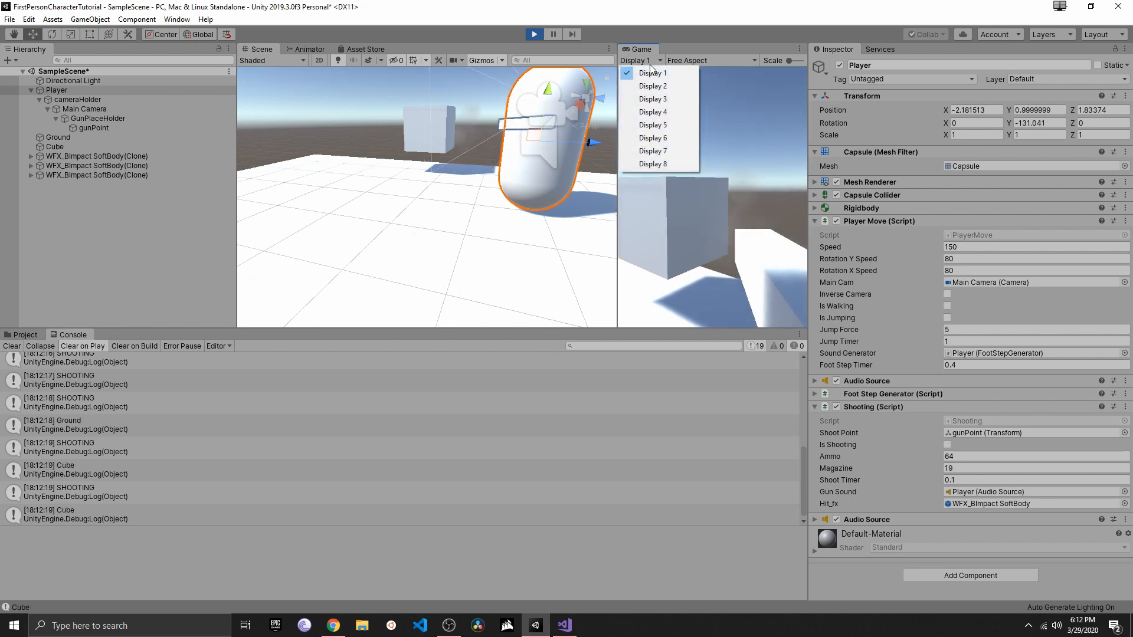
# Strafe along the cube while shooting, checking where the impact effects appear in the Scene and Game views
pyautogui.click(646, 189)
pyautogui.press('a')
pyautogui.click(655, 197)
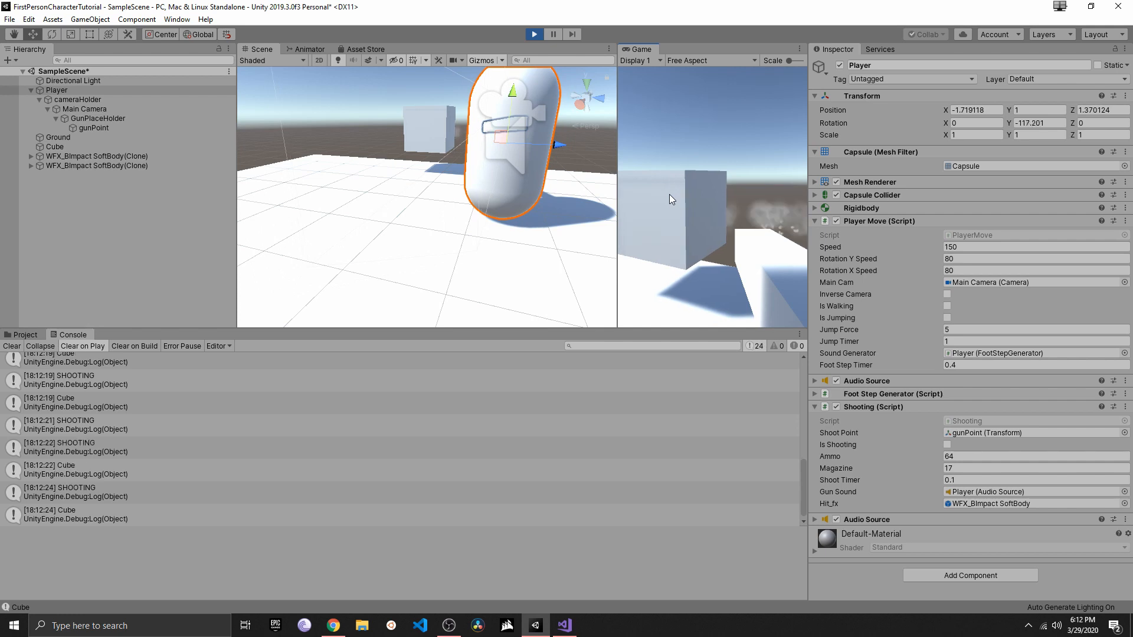
pyautogui.press('a')
pyautogui.click(671, 194)
pyautogui.click(671, 189)
pyautogui.click(672, 187)
pyautogui.press('a')
pyautogui.click(680, 192)
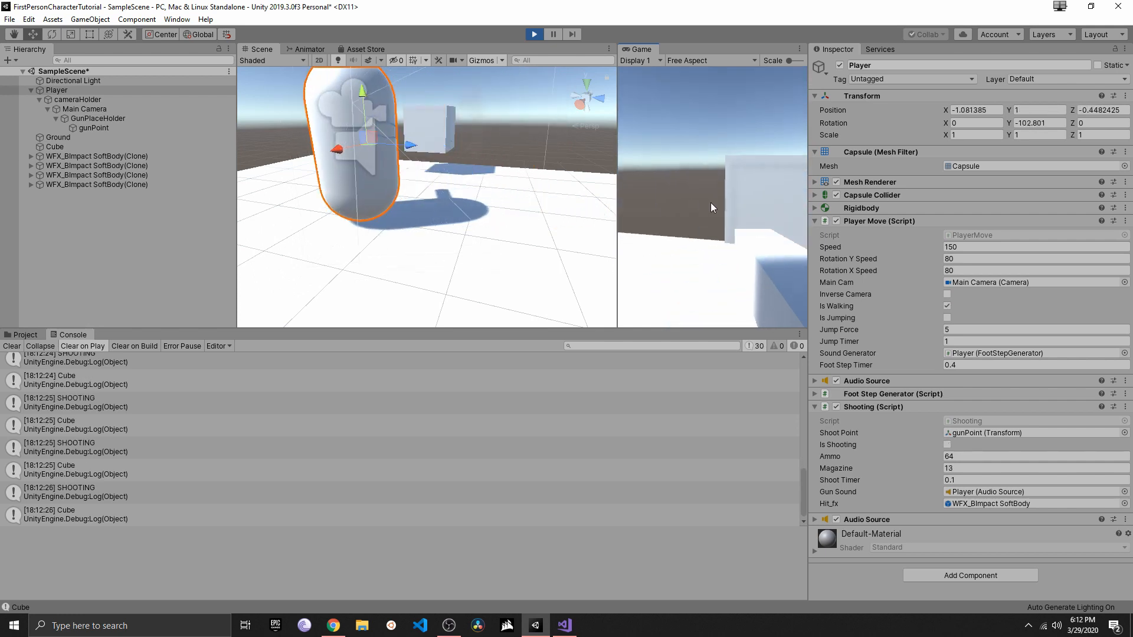
pyautogui.press('a')
pyautogui.click(773, 190)
pyautogui.click(776, 190)
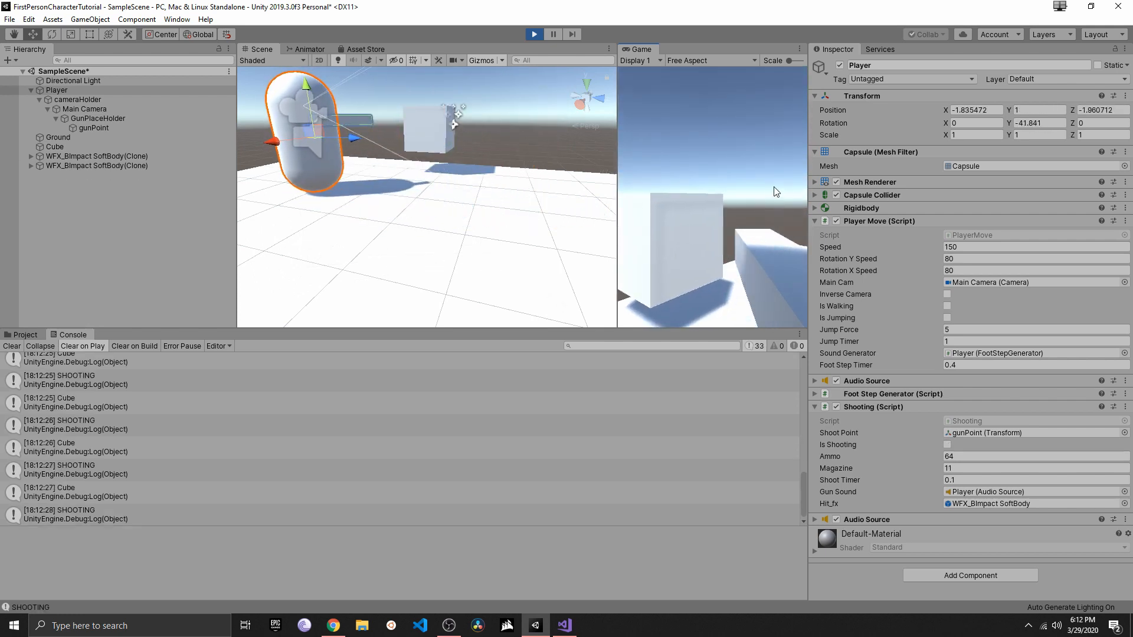
# Circle the cube and keep shooting at its different faces, checking the impact position from each angle
pyautogui.click(764, 192)
pyautogui.press('a')
pyautogui.click(781, 190)
pyautogui.click(774, 190)
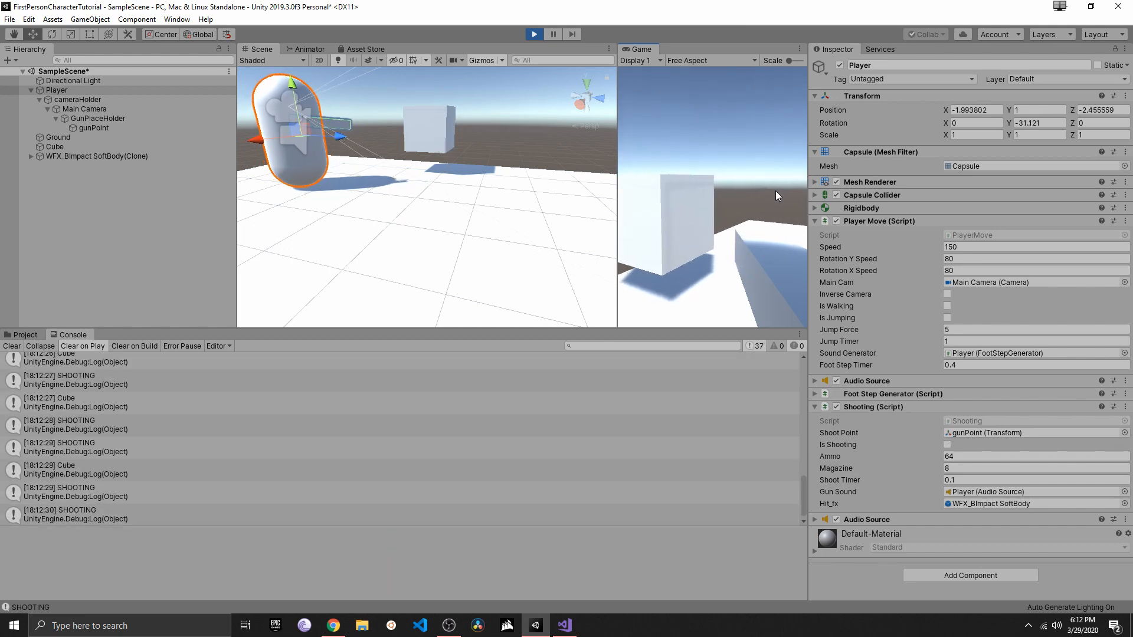
pyautogui.click(774, 189)
pyautogui.click(775, 183)
pyautogui.click(776, 175)
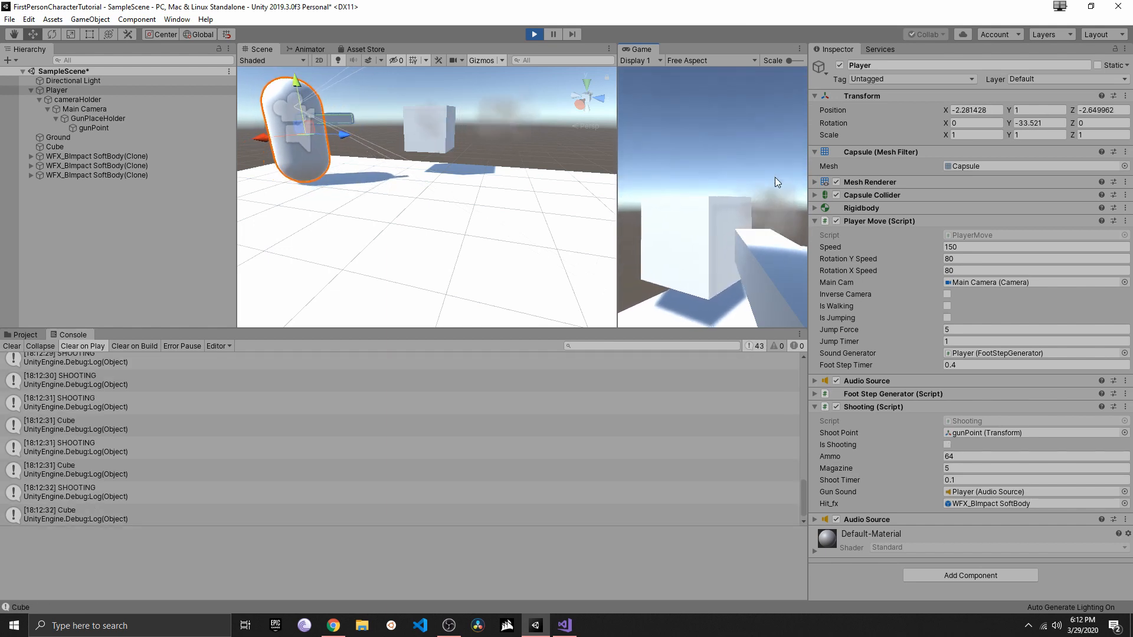
pyautogui.press('a')
pyautogui.click(769, 177)
pyautogui.press('a')
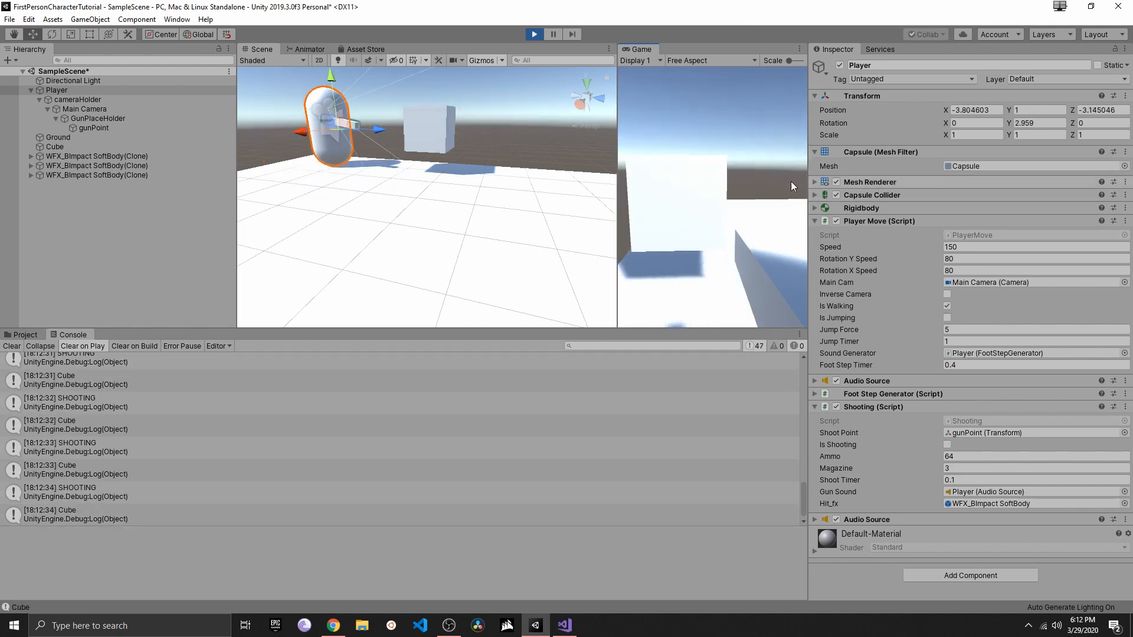
pyautogui.click(789, 182)
pyautogui.press('d')
pyautogui.click(709, 178)
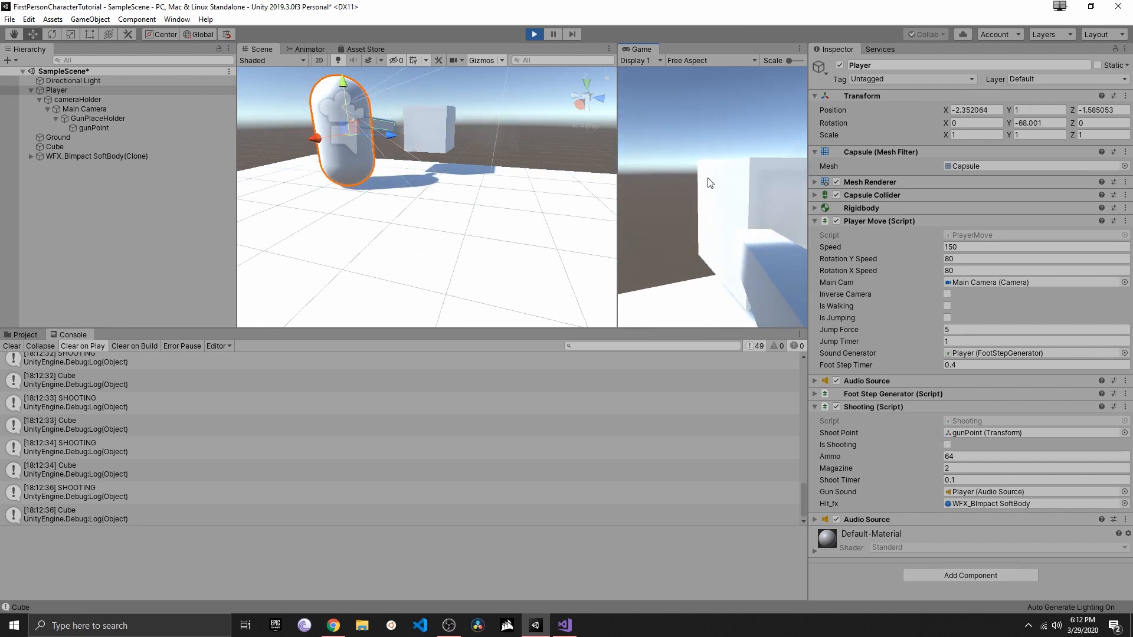
pyautogui.click(707, 178)
pyautogui.press('s')
pyautogui.press('d')
pyautogui.click(700, 178)
pyautogui.click(700, 188)
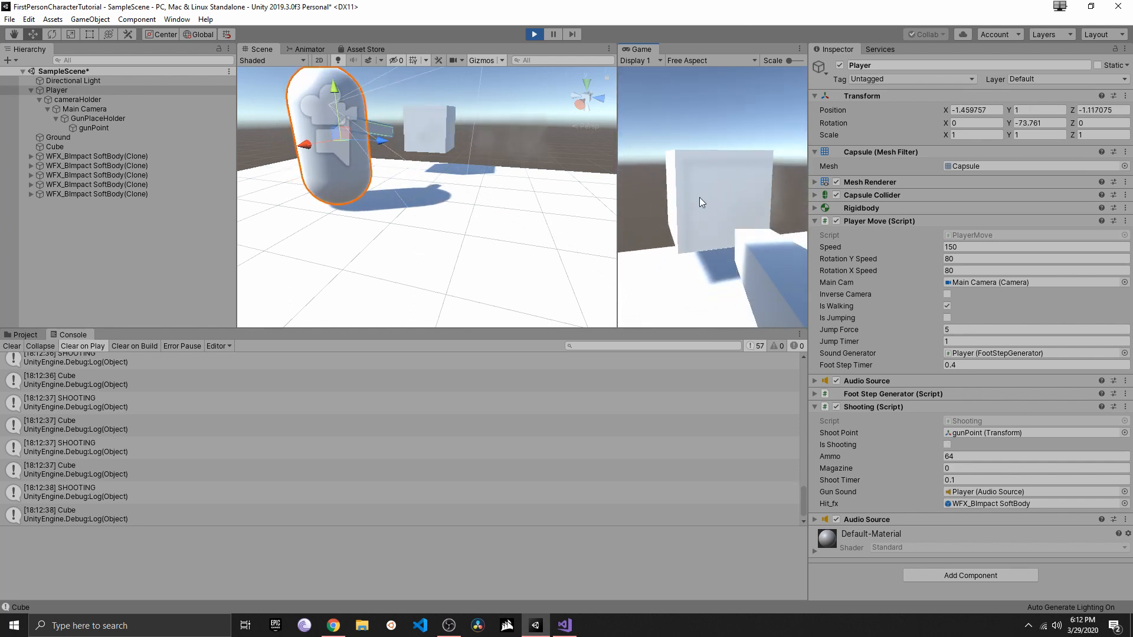
# Back away from the cube while firing, checking the impact effect from farther away
pyautogui.press('s')
pyautogui.click(712, 173)
pyautogui.click(713, 171)
pyautogui.click(712, 174)
pyautogui.press('s')
pyautogui.click(710, 174)
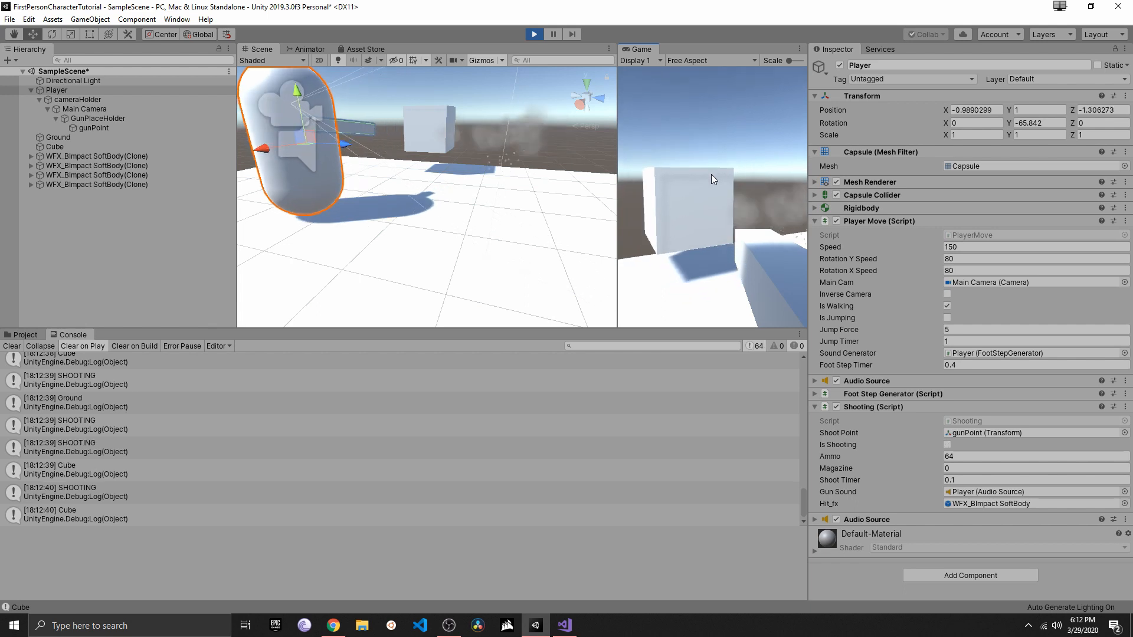
pyautogui.click(711, 175)
pyautogui.click(711, 175)
pyautogui.click(711, 175)
pyautogui.click(711, 168)
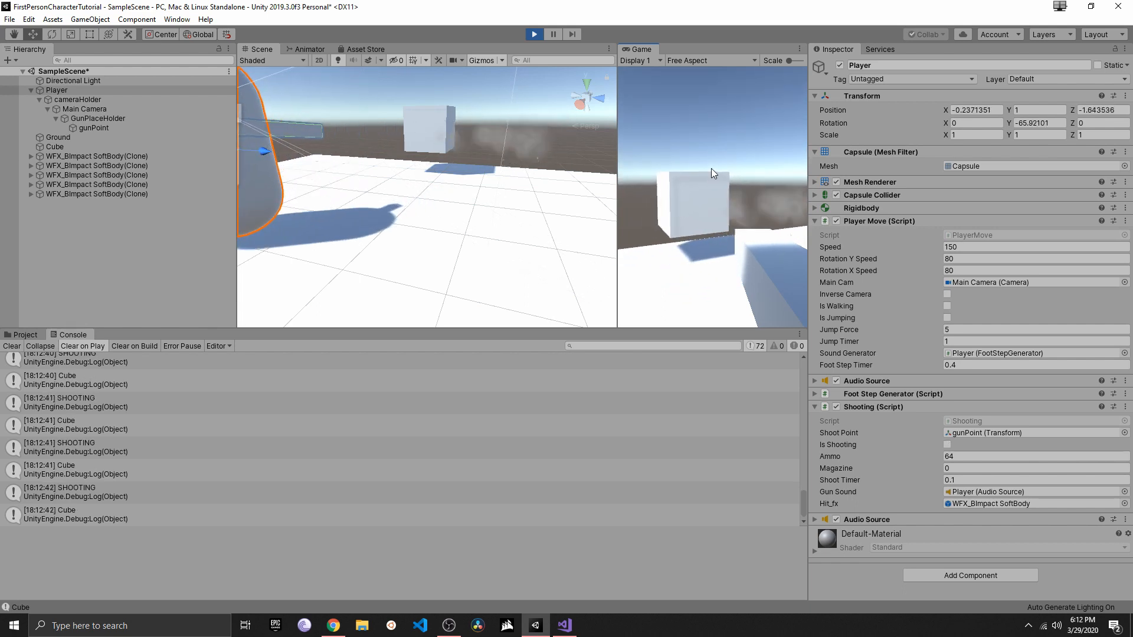
pyautogui.click(713, 168)
pyautogui.click(713, 169)
# Strafe across to the cube's opposite side, fire the last test shots, and stop the game
pyautogui.press('d')
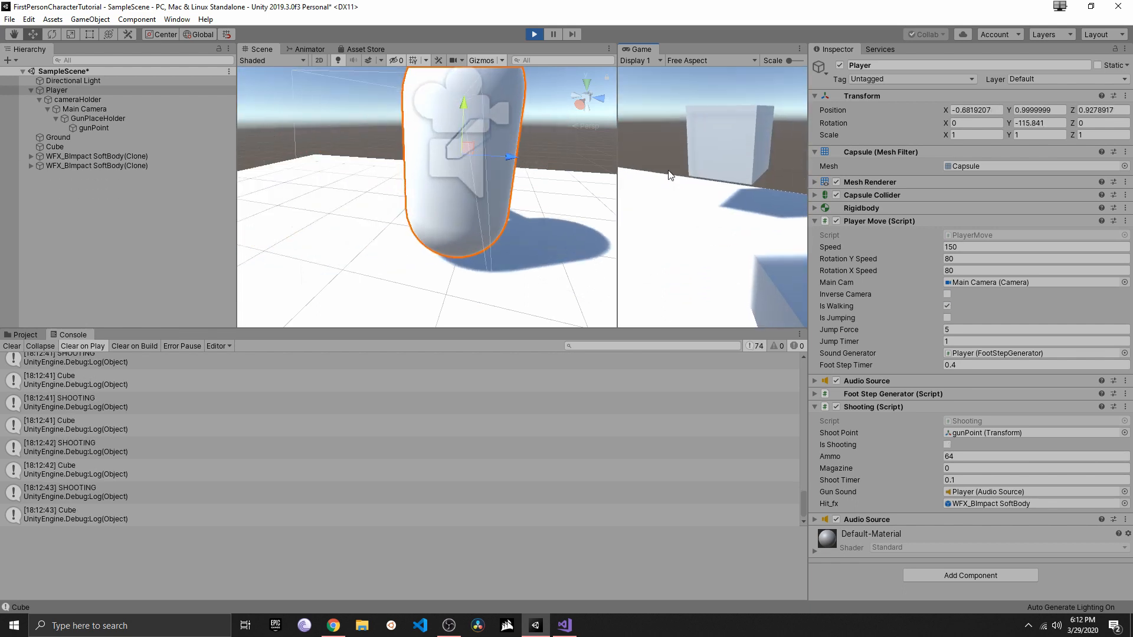
pyautogui.click(672, 158)
pyautogui.click(671, 153)
pyautogui.click(671, 154)
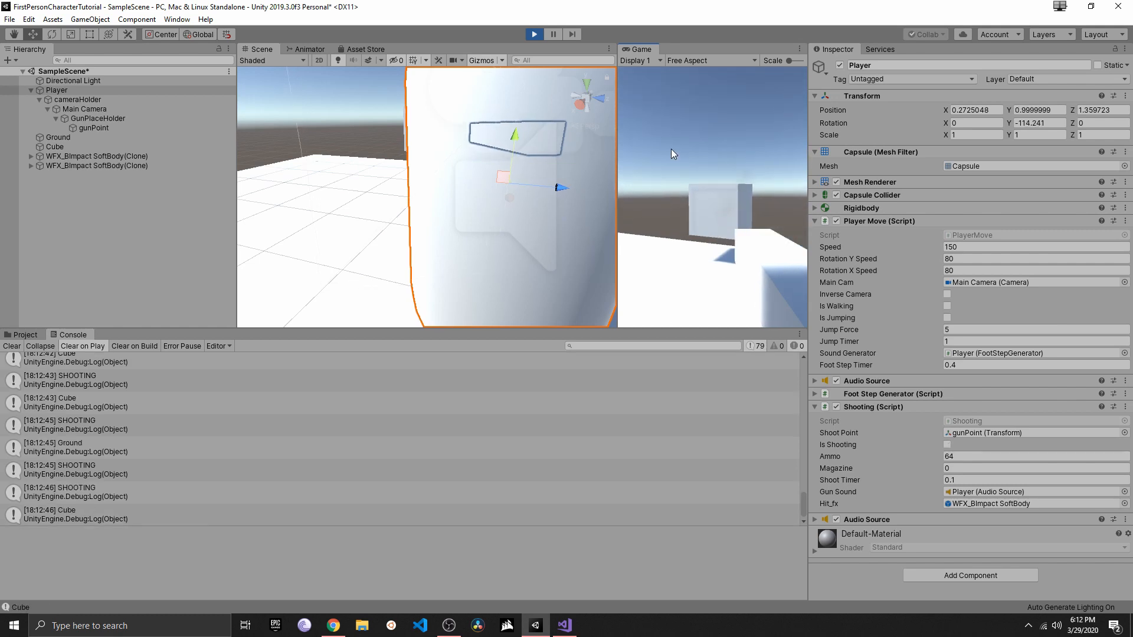
pyautogui.click(671, 149)
pyautogui.click(669, 146)
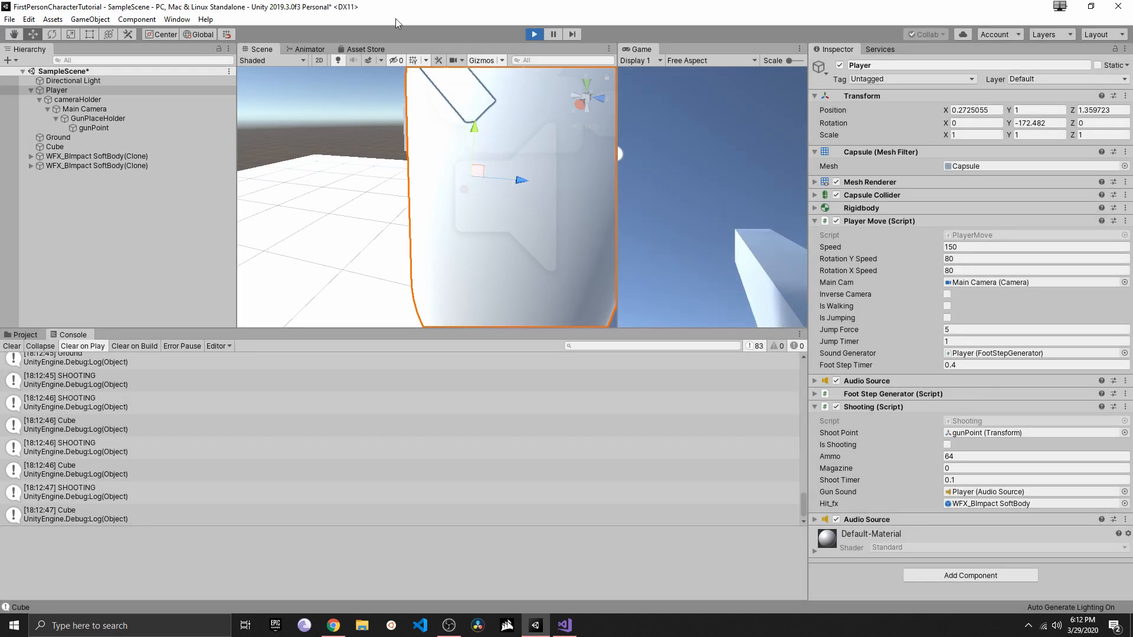
pyautogui.hotkey('ctrl', 'p')
# Save the project with gunPoint set as the Shoot Point
pyautogui.click(7, 20)
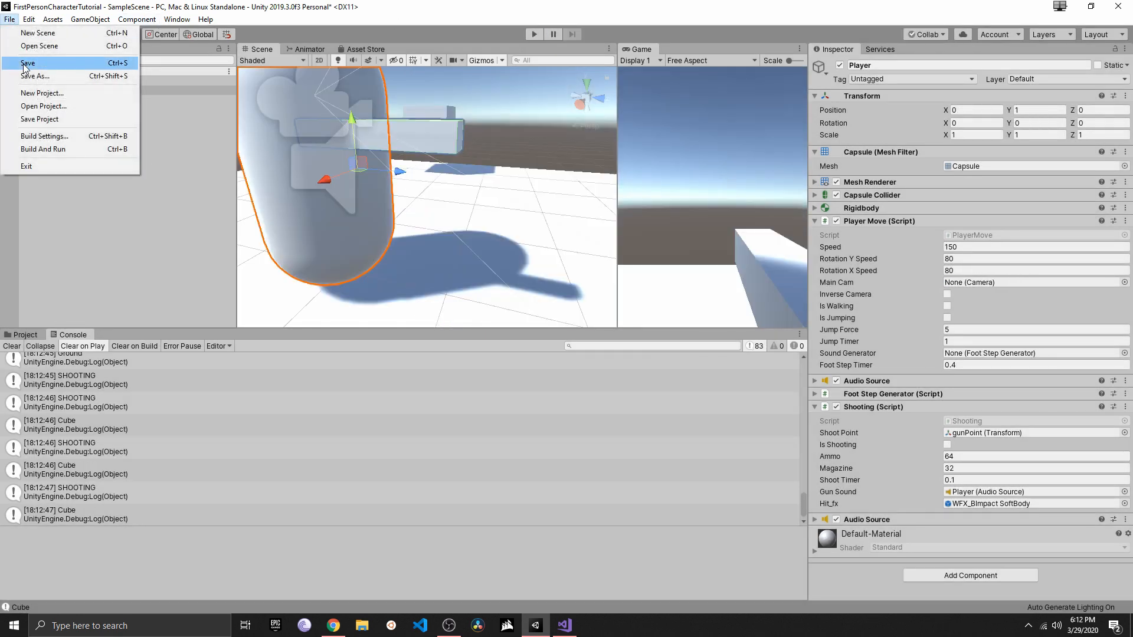
pyautogui.click(6, 20)
pyautogui.click(7, 19)
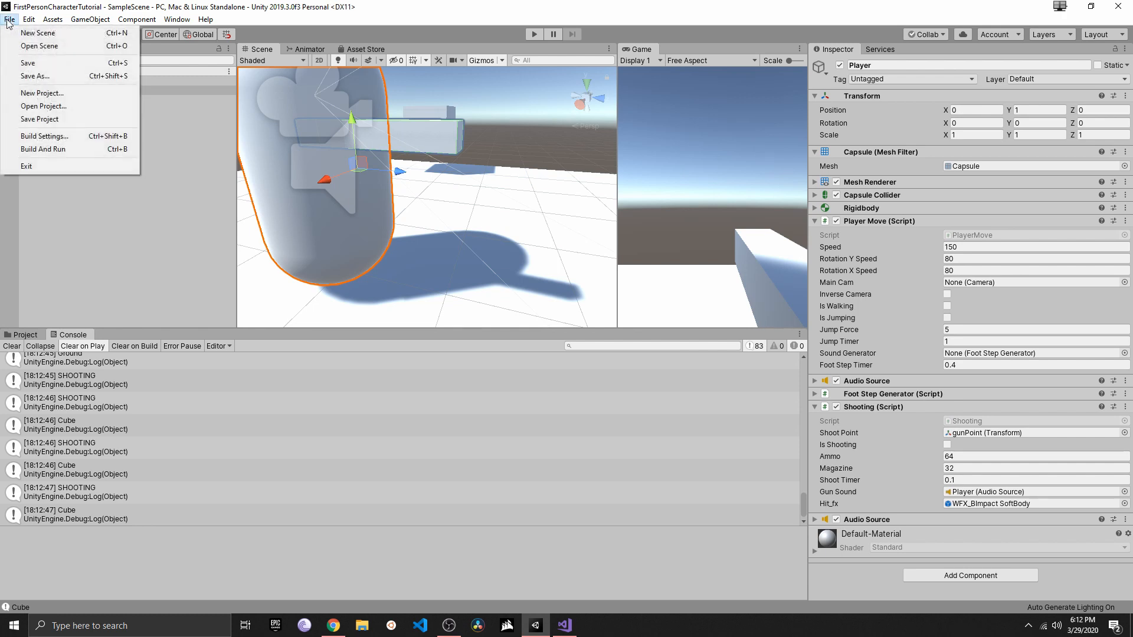
pyautogui.click(52, 120)
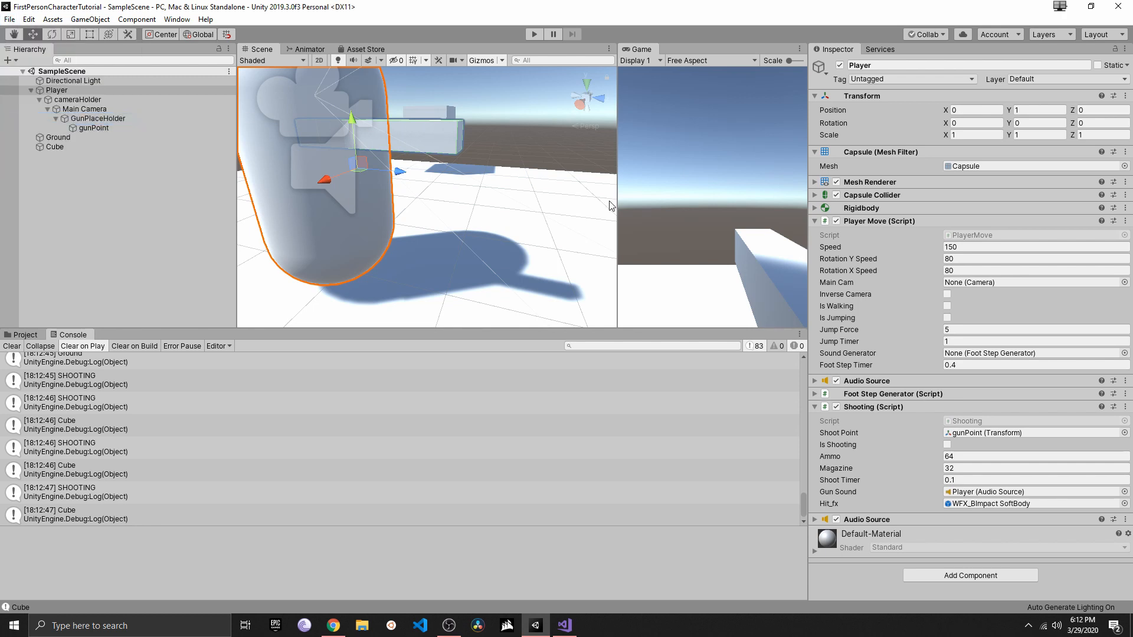
# Dock the Game view back into the Scene view's tab group and return to the Scene view
pyautogui.press('q')
pyautogui.press('w')
pyautogui.moveTo(626, 52); pyautogui.dragTo(290, 54)
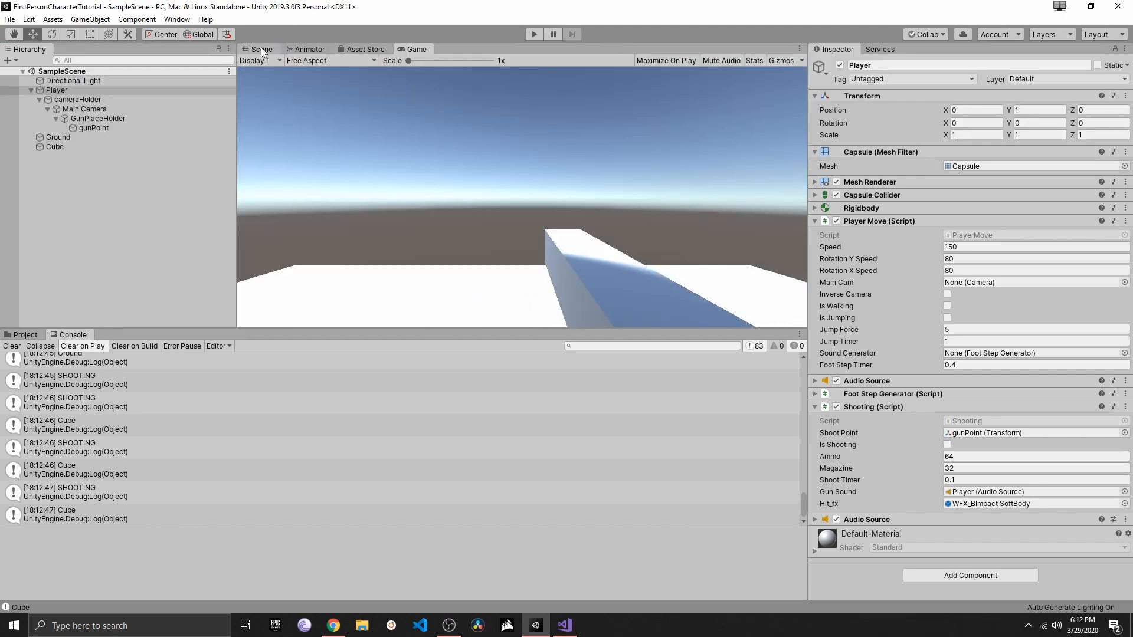
pyautogui.click(261, 48)
# Select the Cube in the Scene view and save the project again
pyautogui.moveTo(607, 180); pyautogui.dragTo(497, 183, button='middle')
pyautogui.moveTo(441, 124); pyautogui.dragTo(509, 199, button='middle')
pyautogui.click(550, 157)
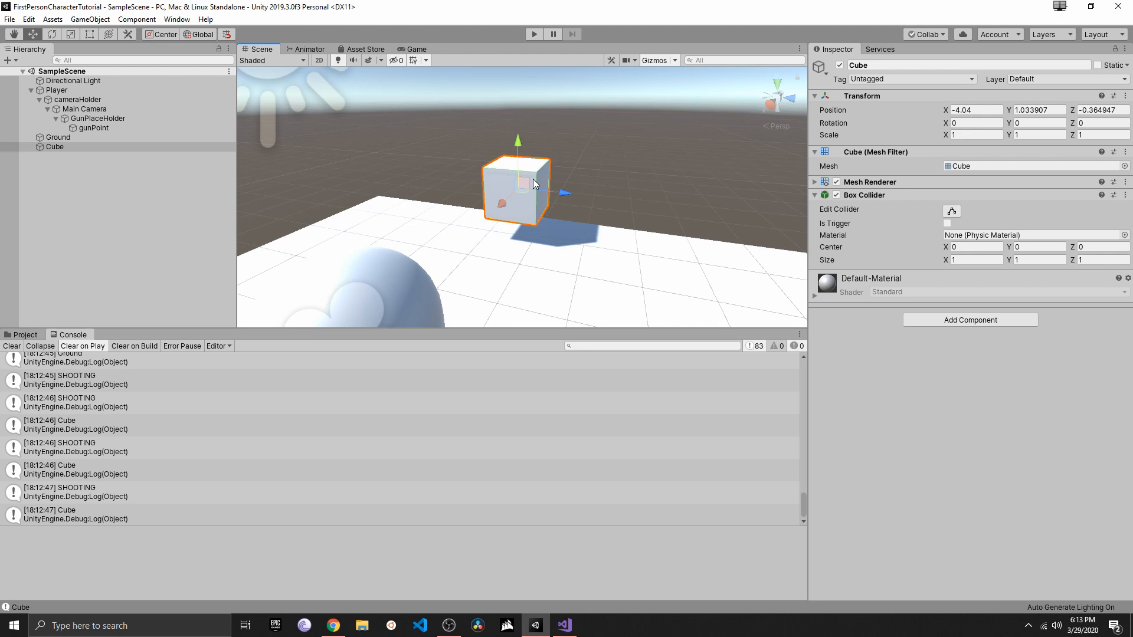
pyautogui.click(10, 19)
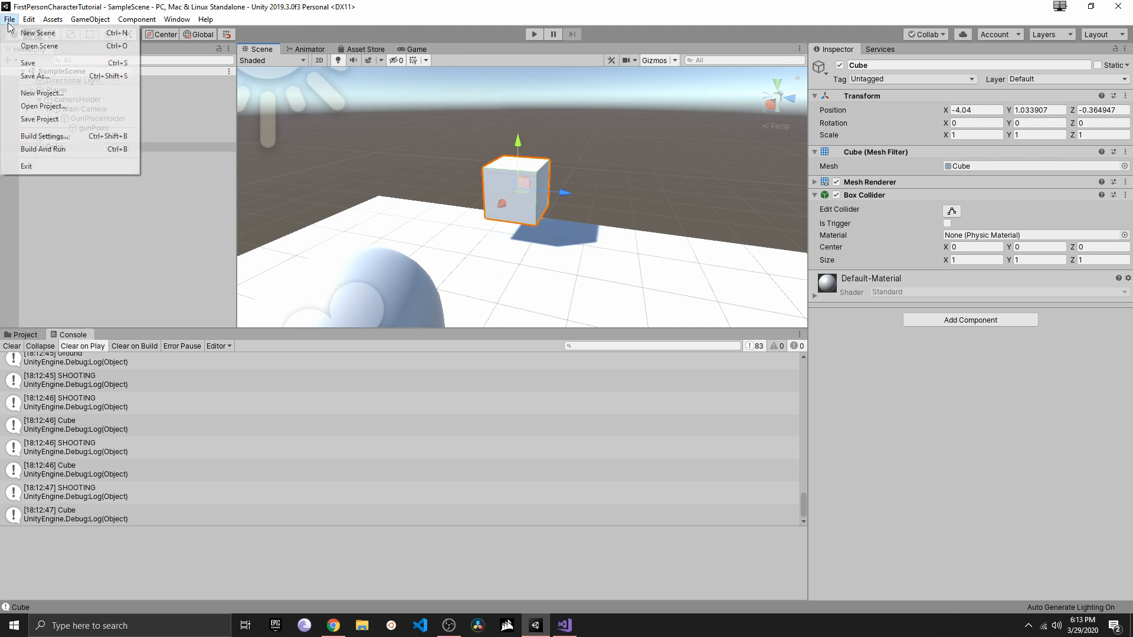
pyautogui.click(59, 122)
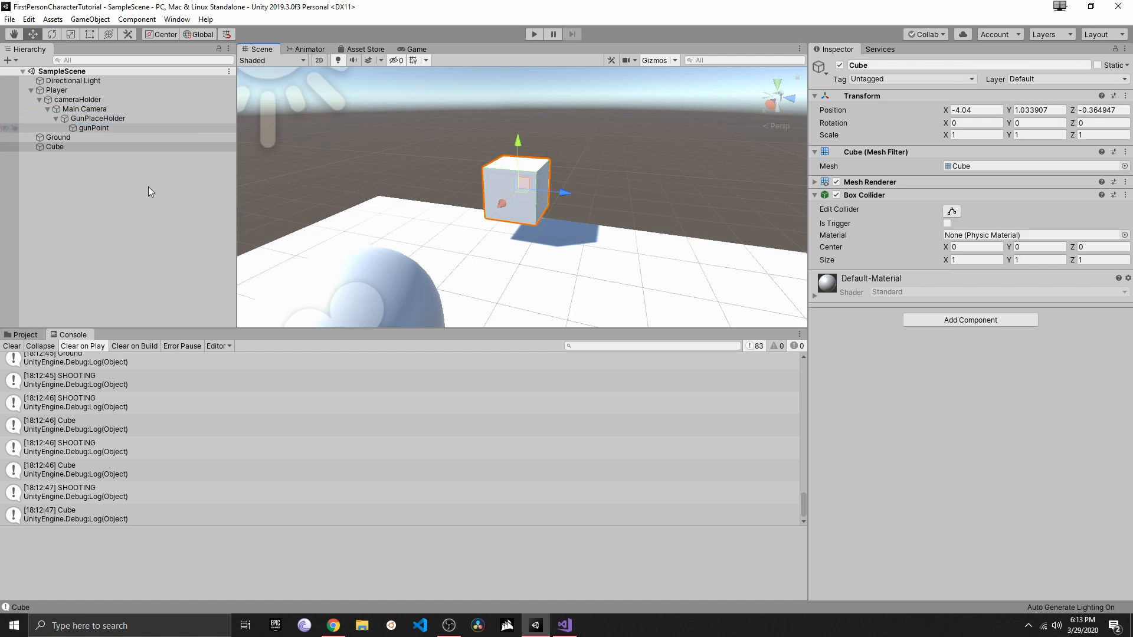
# Switch to Visual Studio and place the cursor after hit.point in the hitFX Instantiate call of Shooting.cs
pyautogui.click(574, 626)
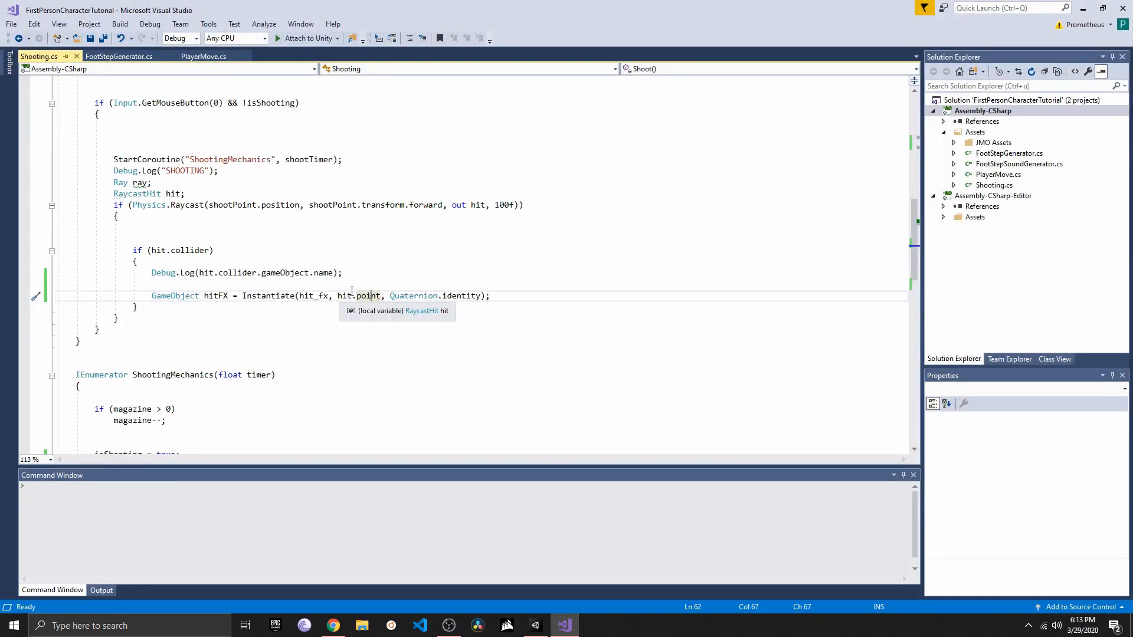
pyautogui.click(378, 298)
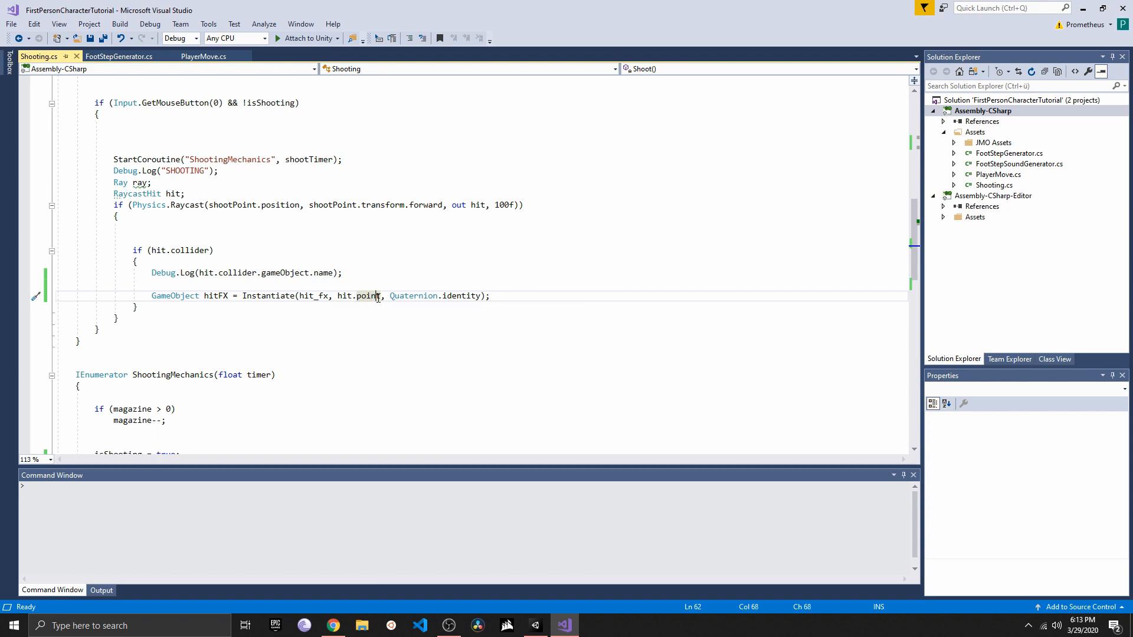
# In the hitFX Instantiate call, remove the * Vector3.up factor after hit.point and replace Quaternion.identity with Quaternion.FromToRotation
pyautogui.moveTo(442, 239); pyautogui.dragTo(381, 239)
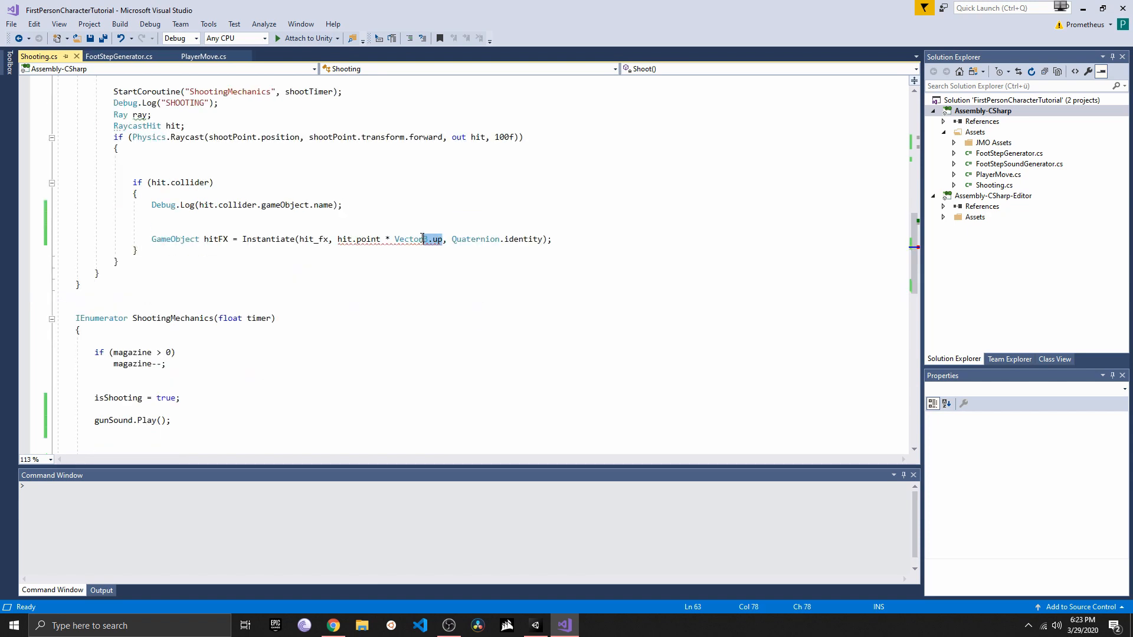
pyautogui.press('BackSpace')
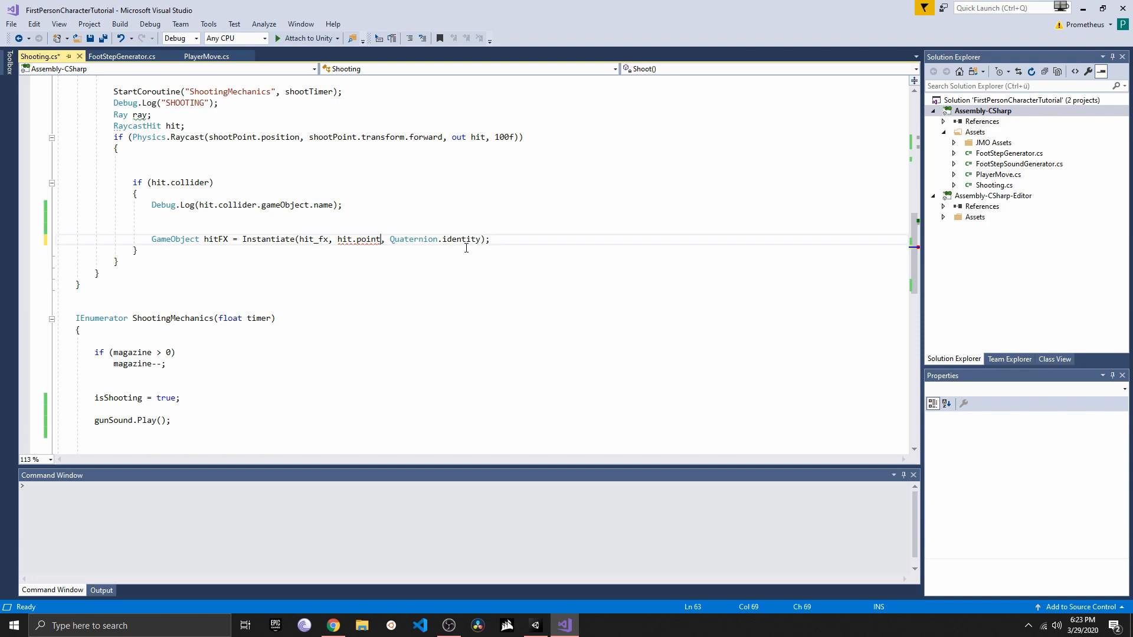
pyautogui.click(480, 239)
pyautogui.press('BackSpace')
pyautogui.write('.fromt')
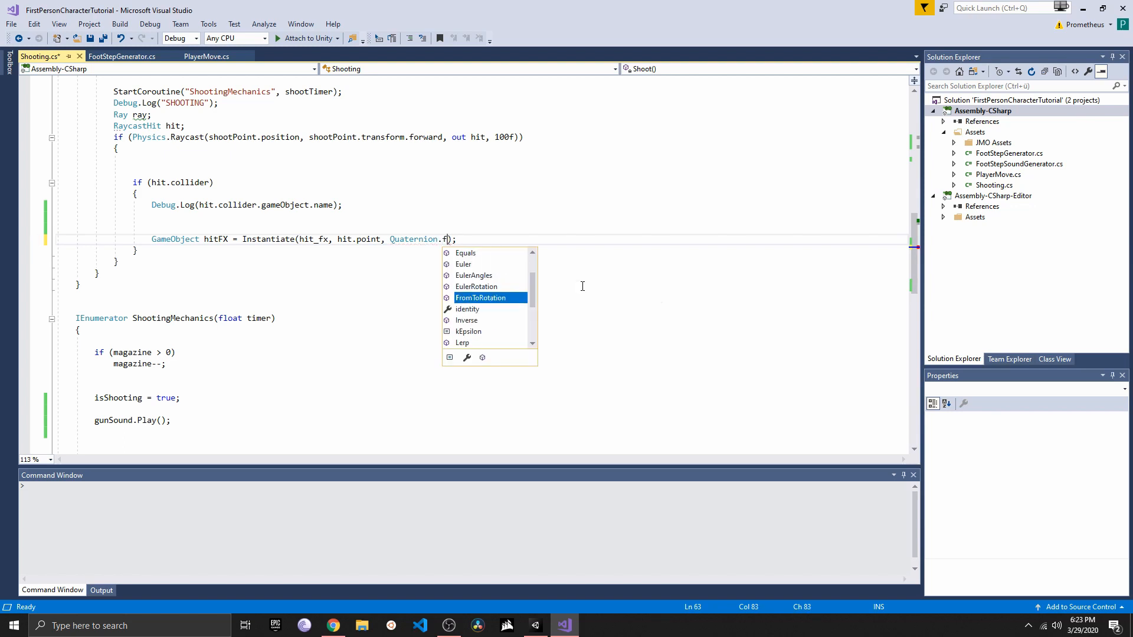
pyautogui.press('Tab')
# Give FromToRotation the arguments Vector3.up and hit.normal, save the script and add the missing closing parenthesis
pyautogui.write('(Ve')
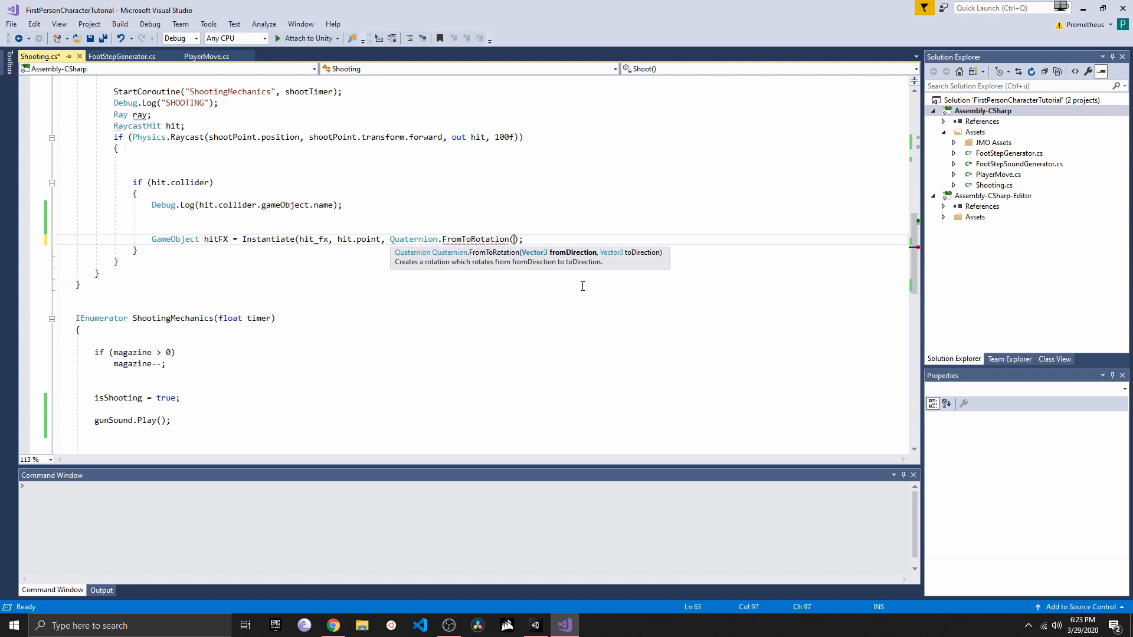
pyautogui.press('Tab')
pyautogui.write('.up, ')
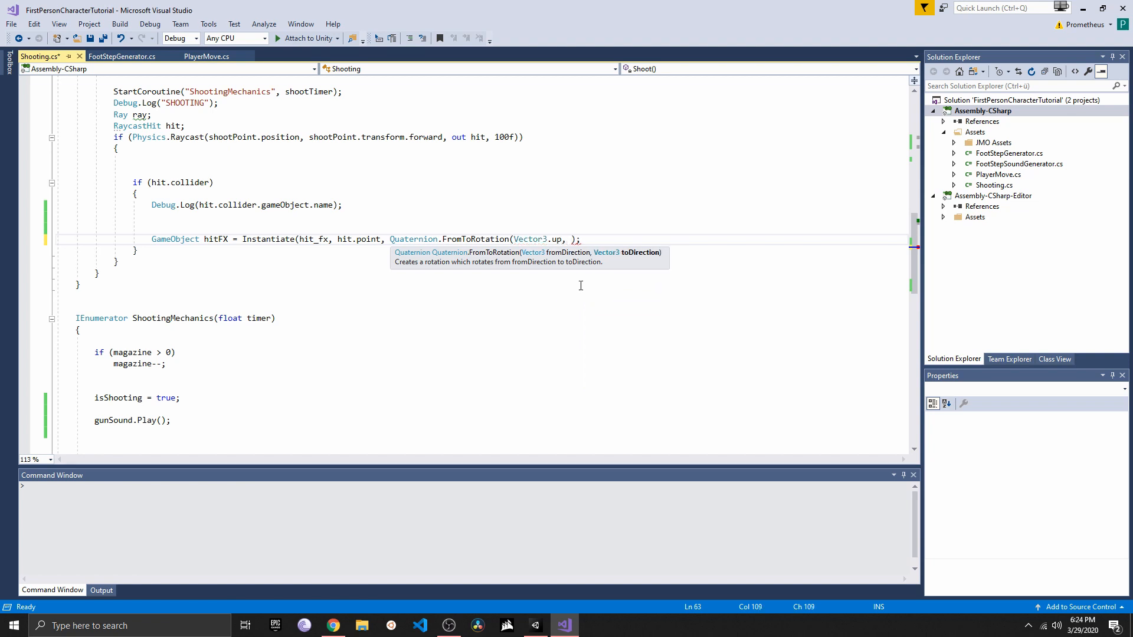
pyautogui.write('hit.norml')
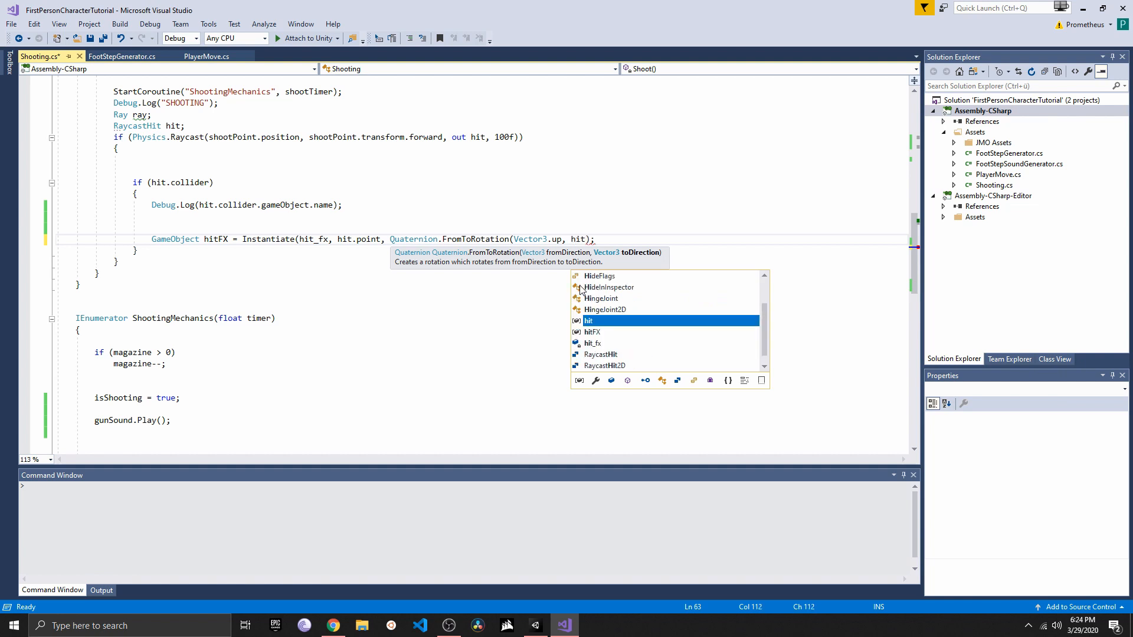
pyautogui.press('BackSpace')
pyautogui.write('al')
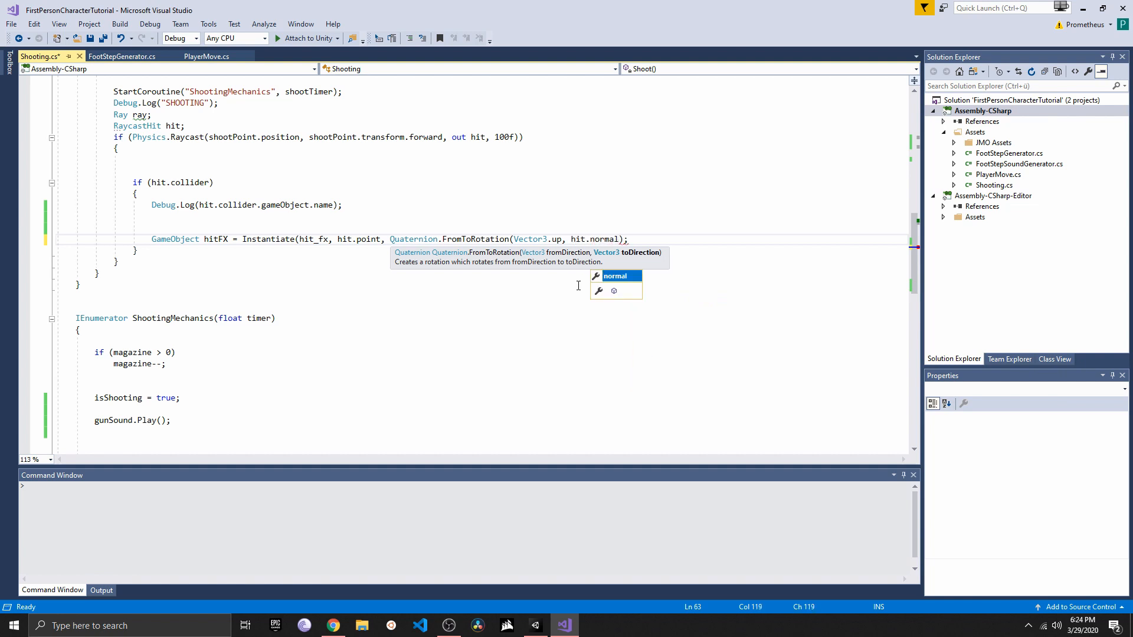
pyautogui.hotkey('ctrl', 's')
pyautogui.click(550, 304)
pyautogui.click(639, 234)
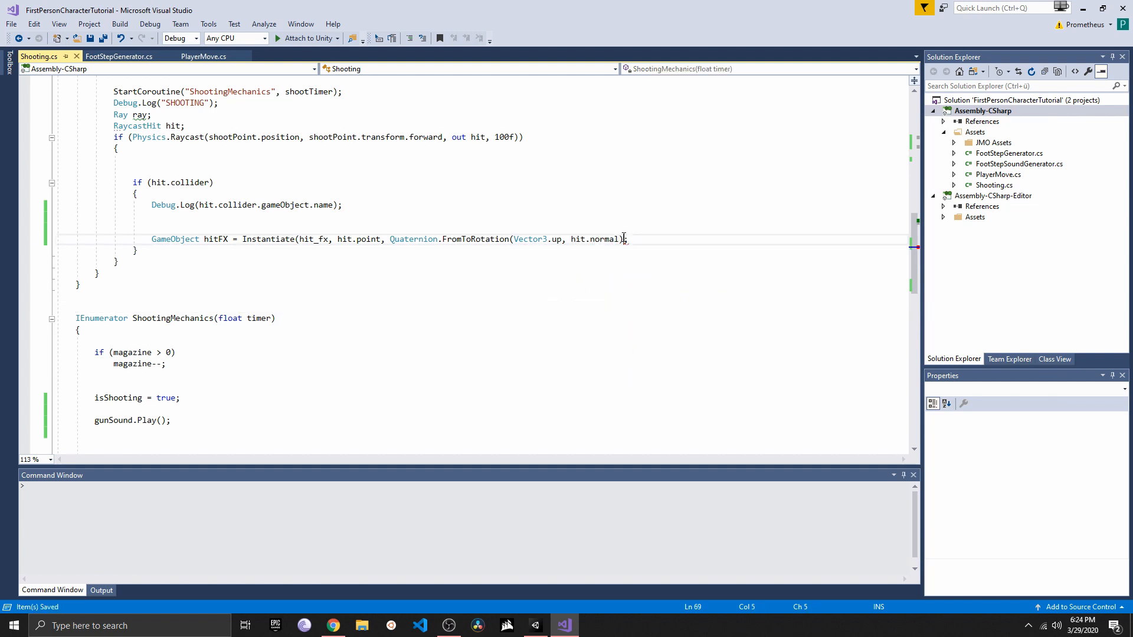
pyautogui.press('Left')
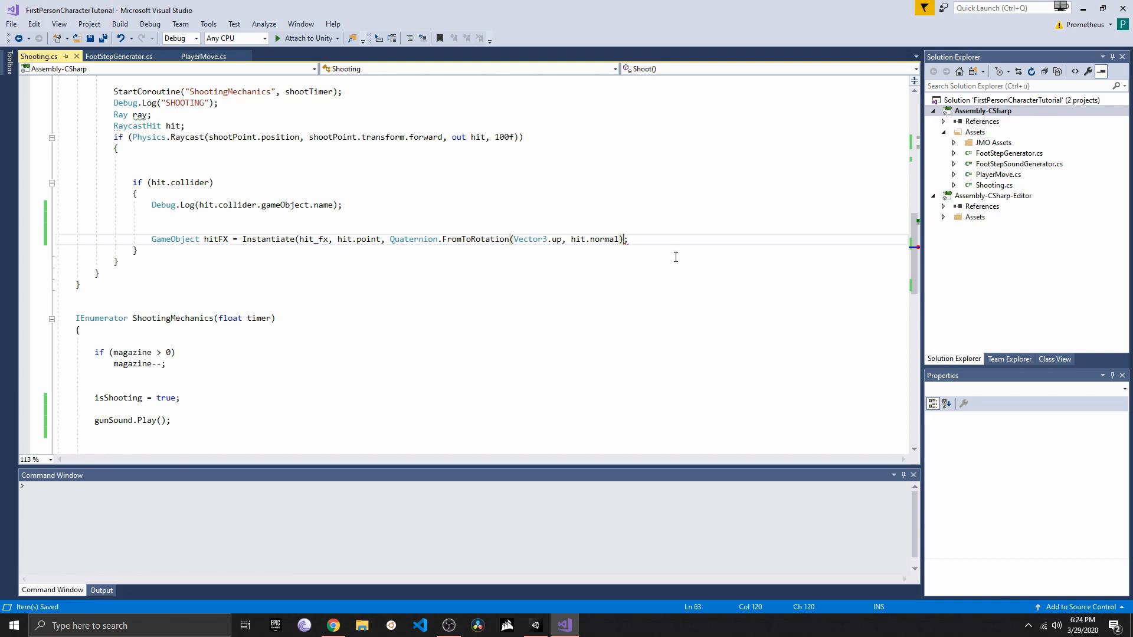
pyautogui.write(')')
# Switch to Unity, run the scene in Play mode and fire a few shots at the ground
pyautogui.click(536, 625)
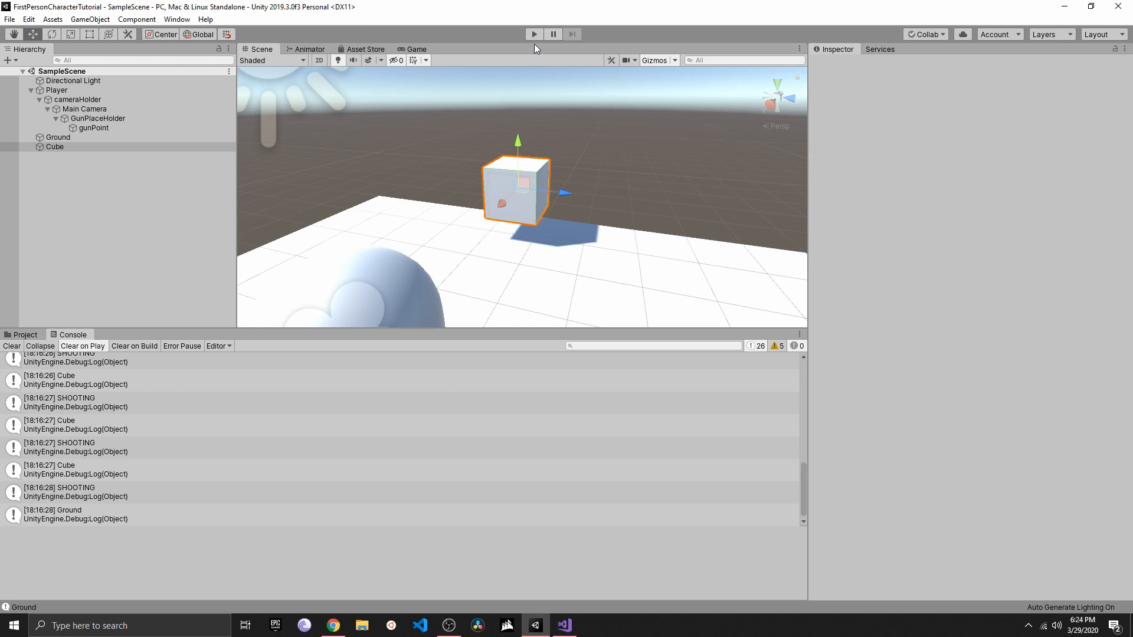
pyautogui.click(536, 33)
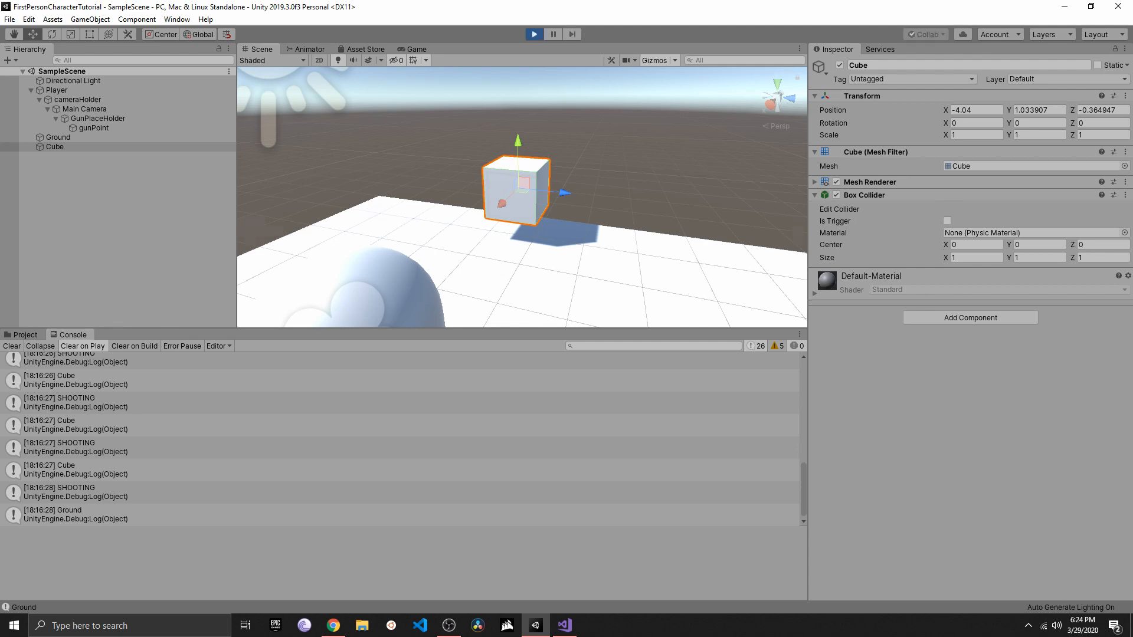
pyautogui.click(522, 197)
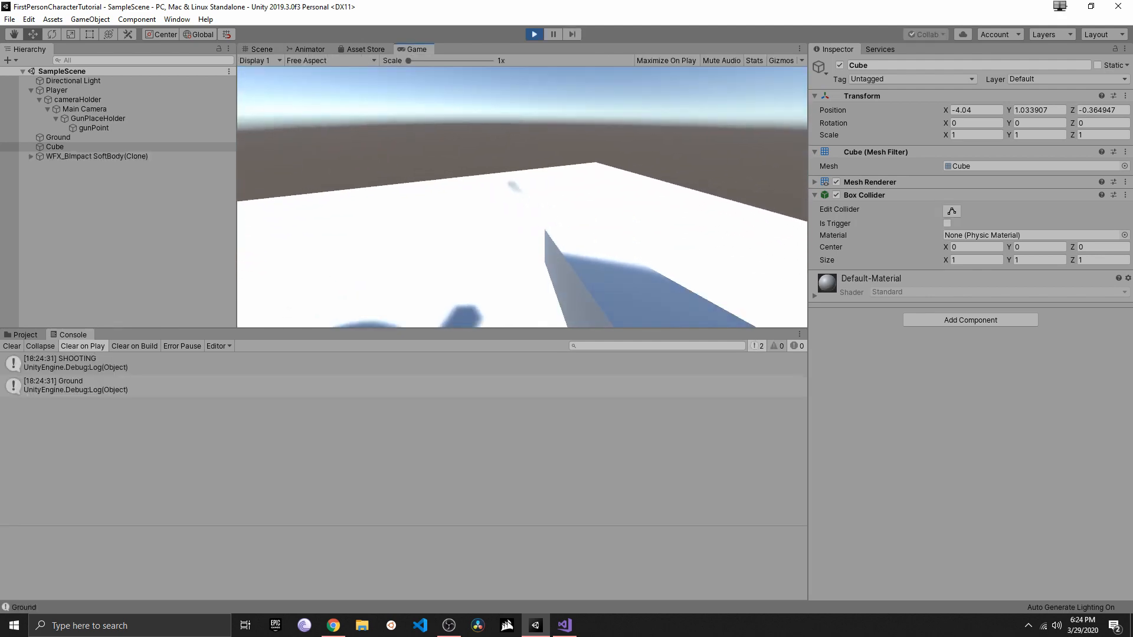
pyautogui.click(522, 197)
pyautogui.click(523, 197)
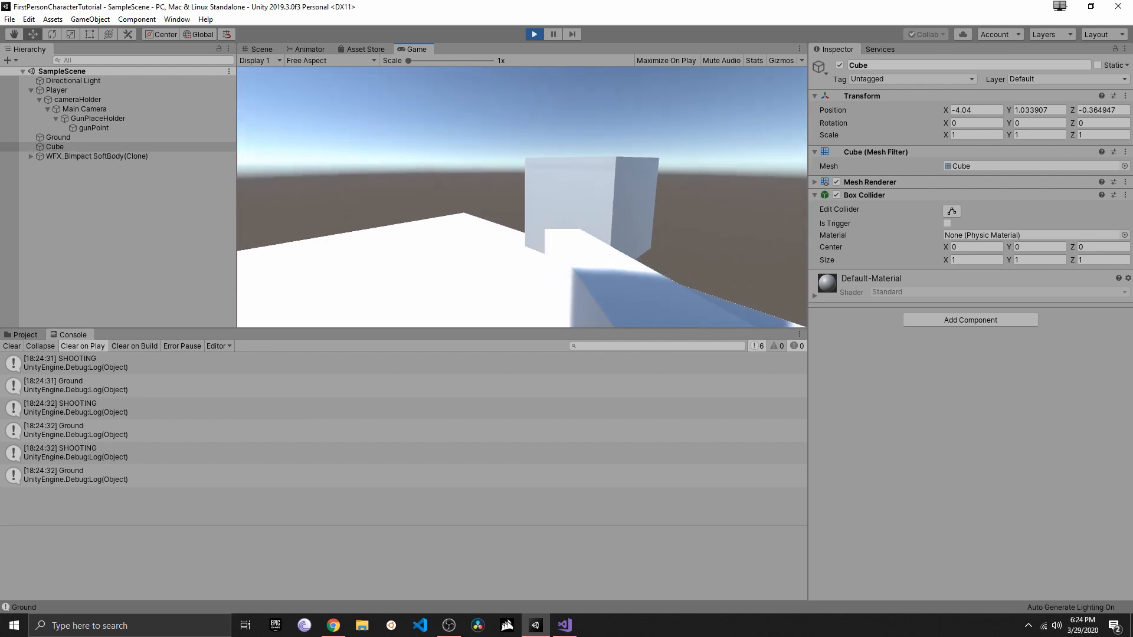
# Fire repeatedly at the cube's faces and the ground to check how the impact effect is oriented on each surface
pyautogui.click(523, 196)
pyautogui.click(522, 197)
pyautogui.click(522, 197)
pyautogui.click(522, 197)
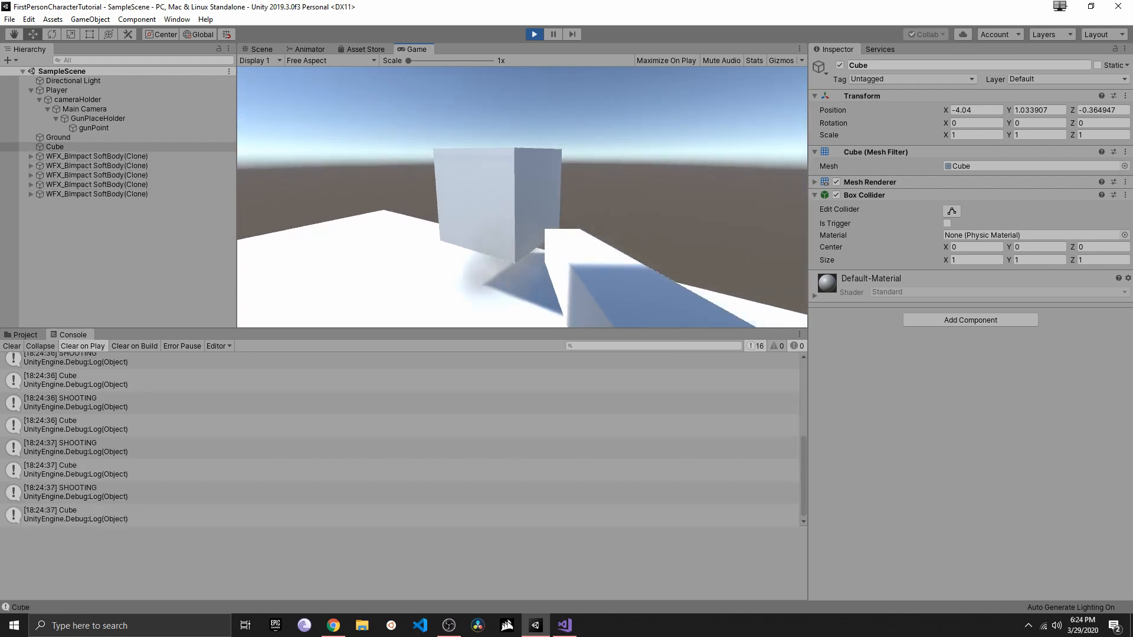
pyautogui.click(522, 196)
pyautogui.click(522, 197)
pyautogui.click(523, 197)
pyautogui.click(522, 197)
pyautogui.click(522, 196)
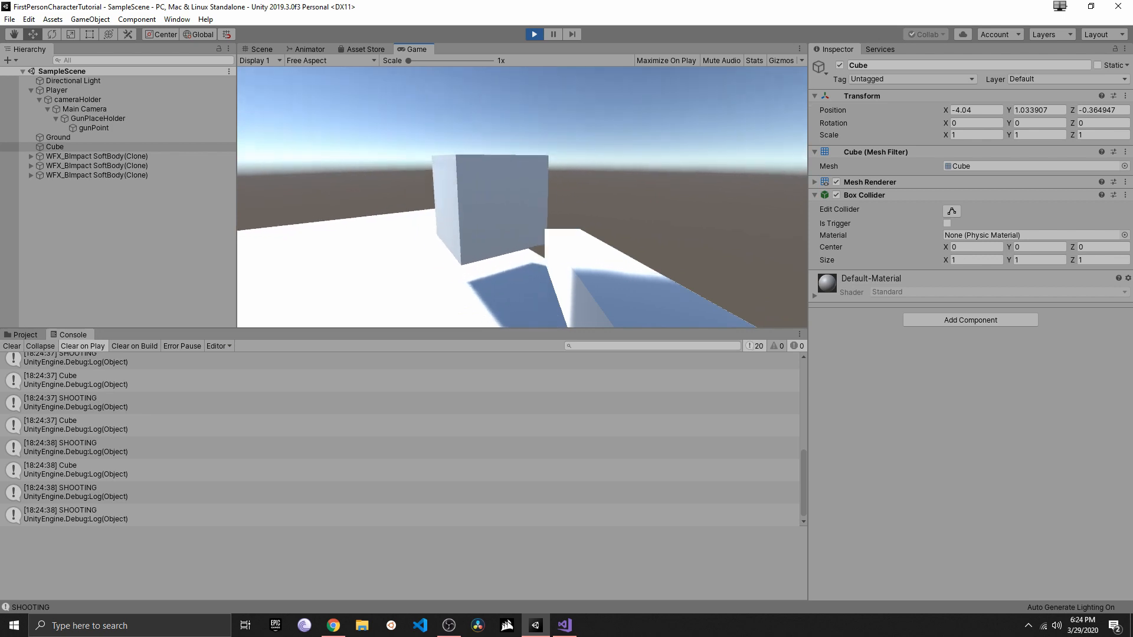
pyautogui.click(522, 197)
pyautogui.click(522, 197)
pyautogui.click(522, 196)
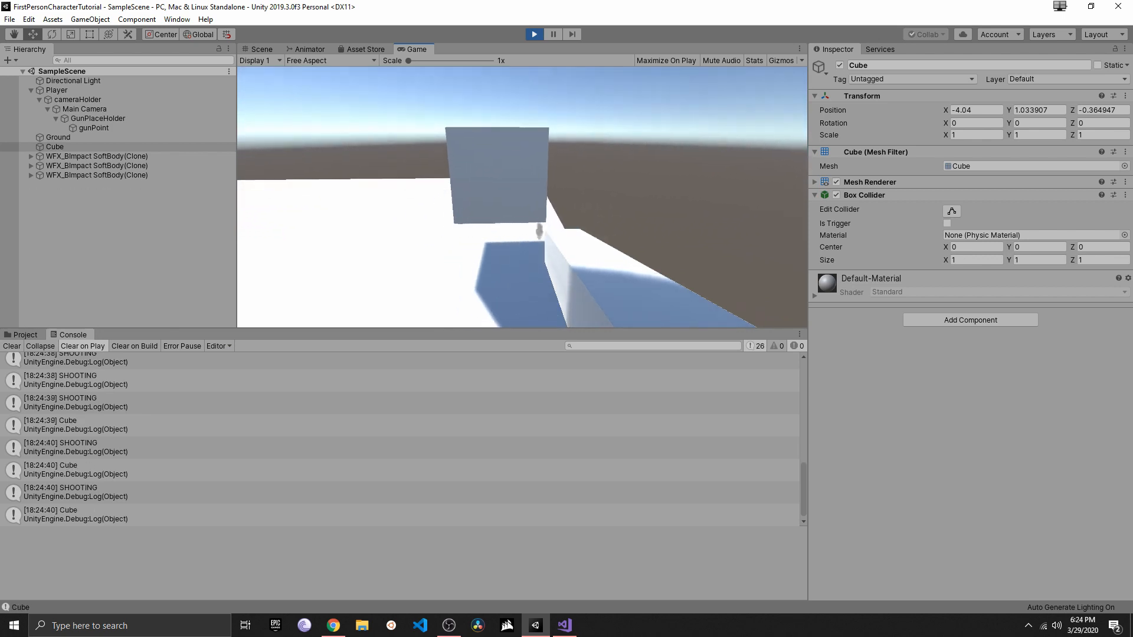
pyautogui.click(522, 197)
pyautogui.click(522, 197)
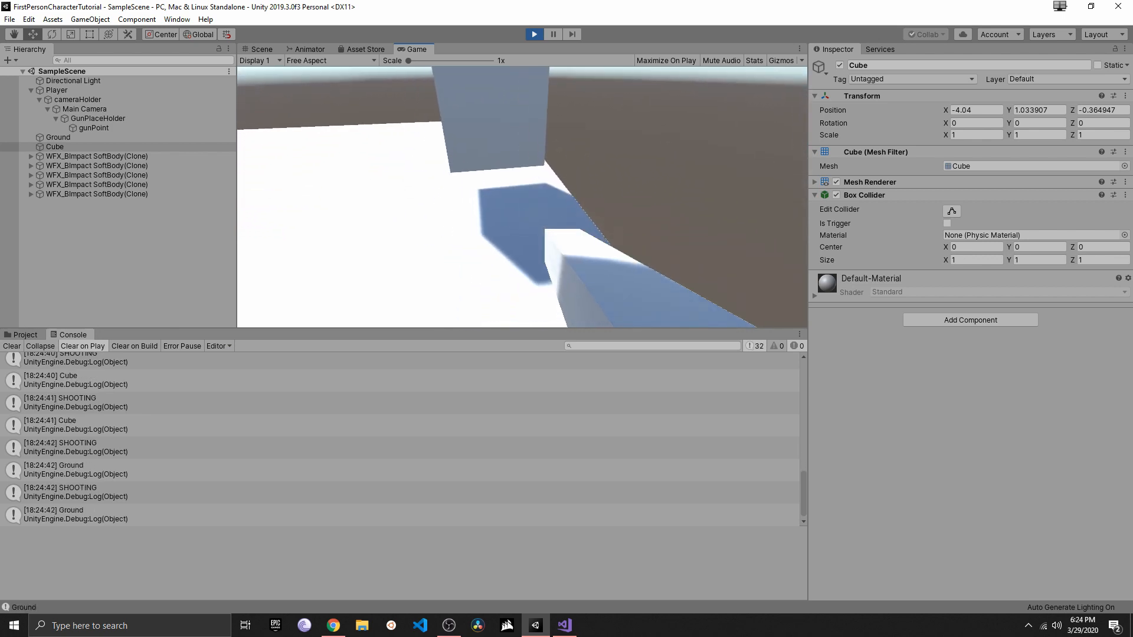
pyautogui.click(523, 196)
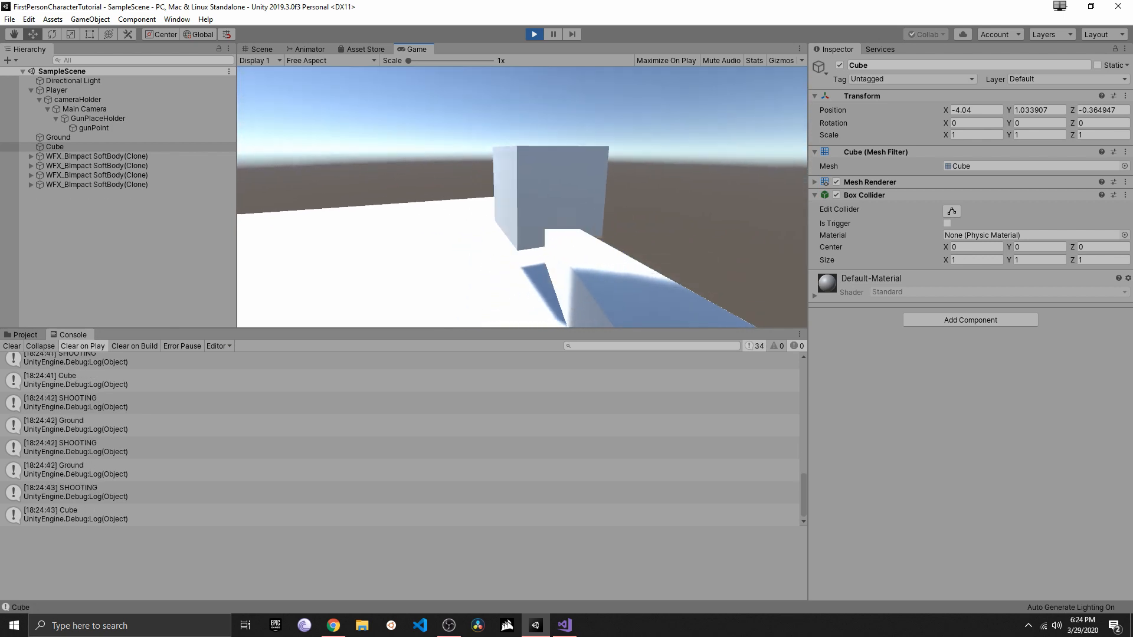
pyautogui.click(523, 197)
pyautogui.click(522, 197)
pyautogui.click(522, 197)
pyautogui.click(522, 196)
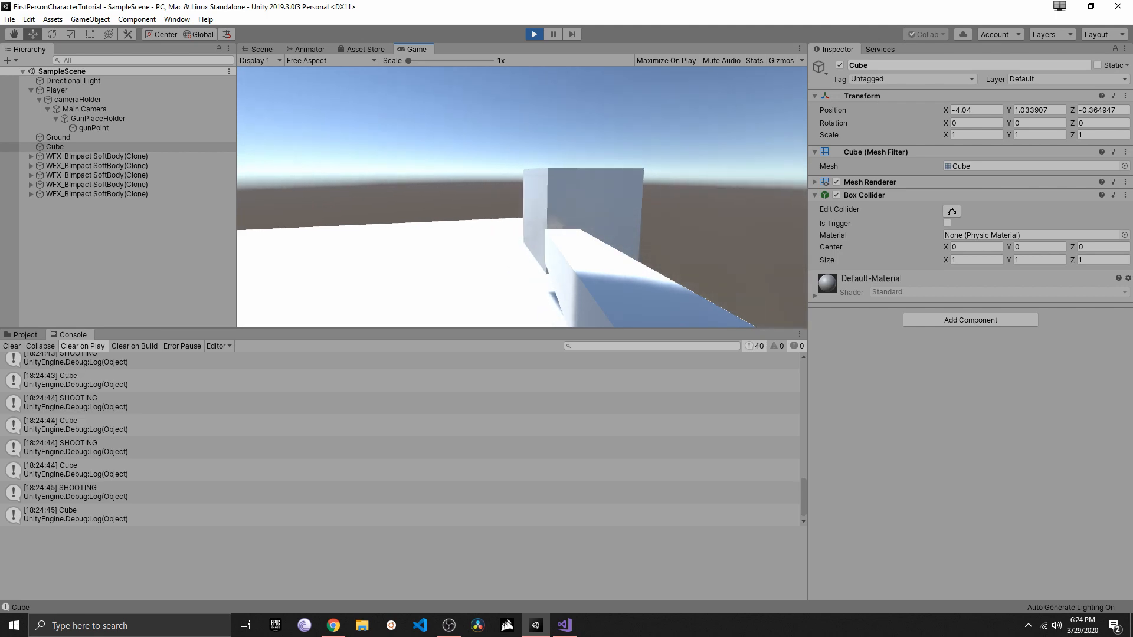
pyautogui.click(522, 197)
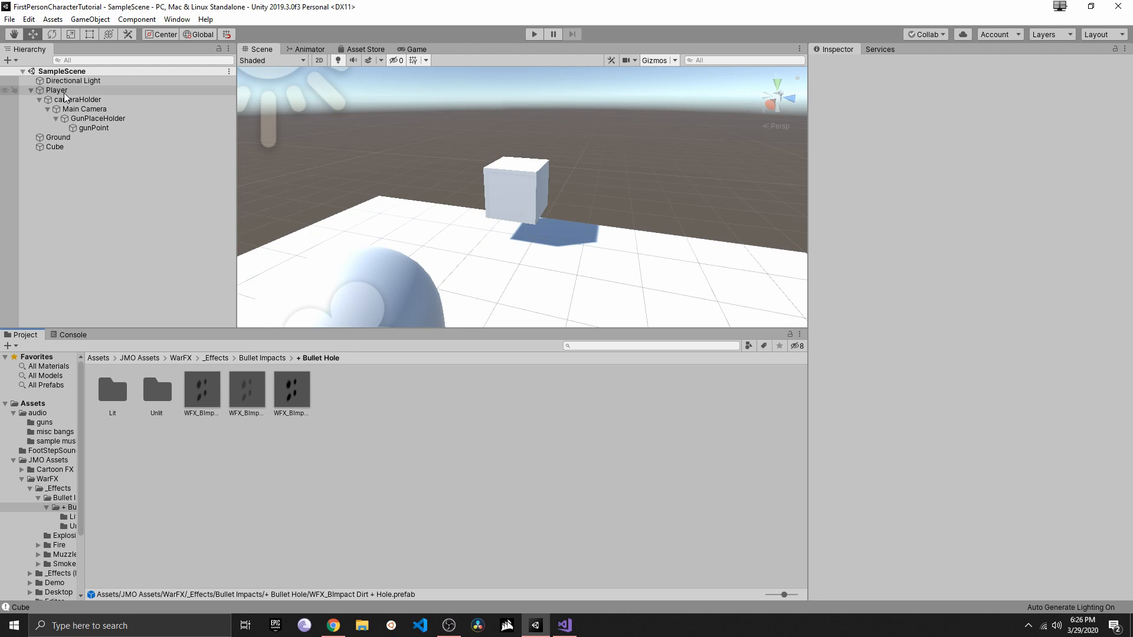
# Select the Player, switch to Visual Studio and duplicate the serialized hit_fx field declaration on the line below it in Shooting.cs
pyautogui.click(66, 93)
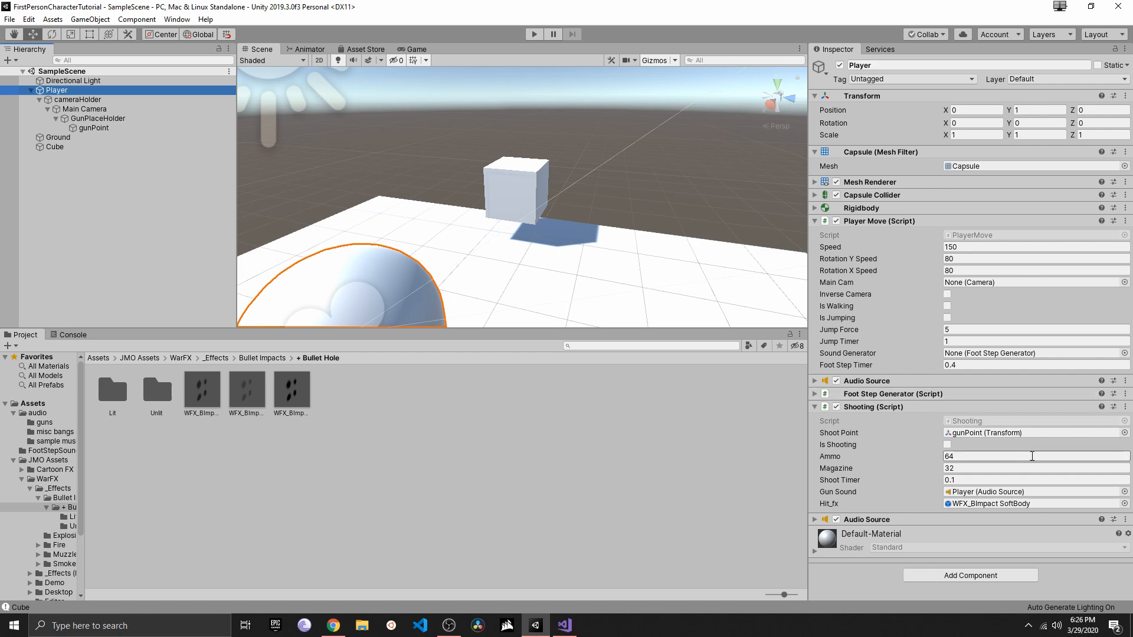
pyautogui.click(565, 625)
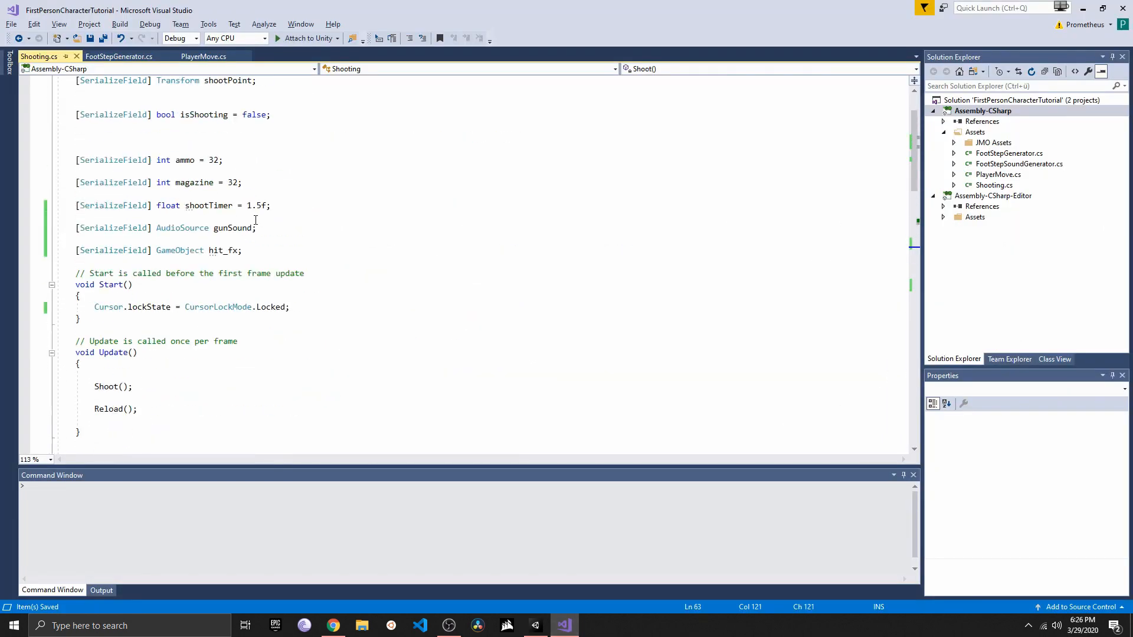
pyautogui.scroll(2, 256, 221)
pyautogui.tripleClick(207, 318)
pyautogui.hotkey('ctrl', 'c')
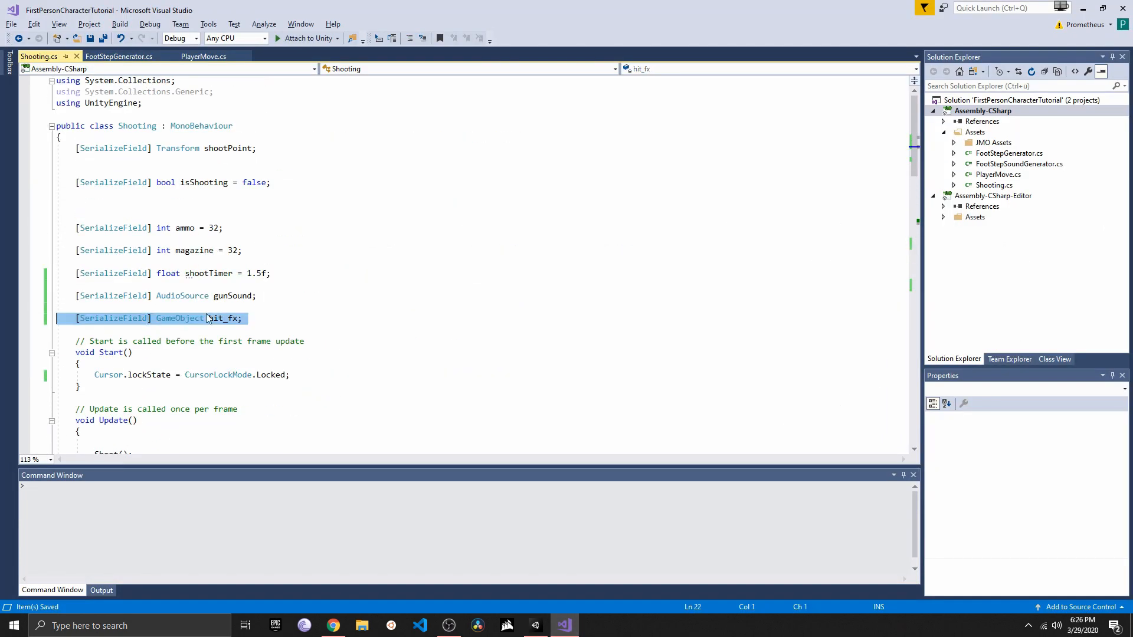
pyautogui.click(255, 315)
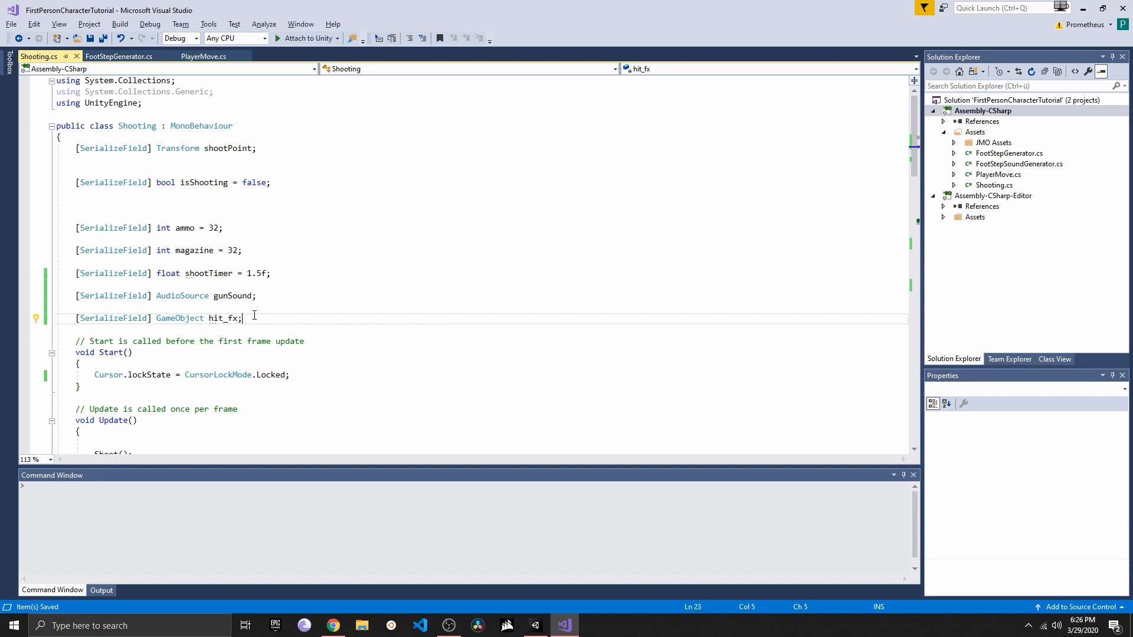
pyautogui.press('Return')
pyautogui.hotkey('ctrl', 'v')
# Rename the duplicated GameObject field to bullet_hole and save the script
pyautogui.click(239, 331)
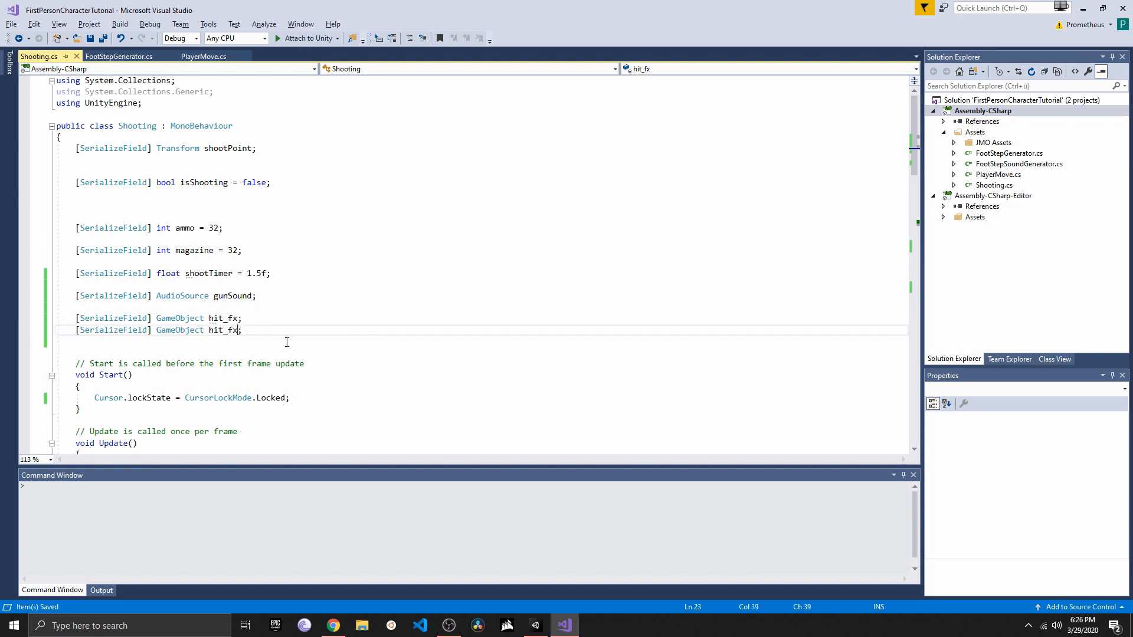
pyautogui.press('BackSpace')
pyautogui.press('BackSpace')
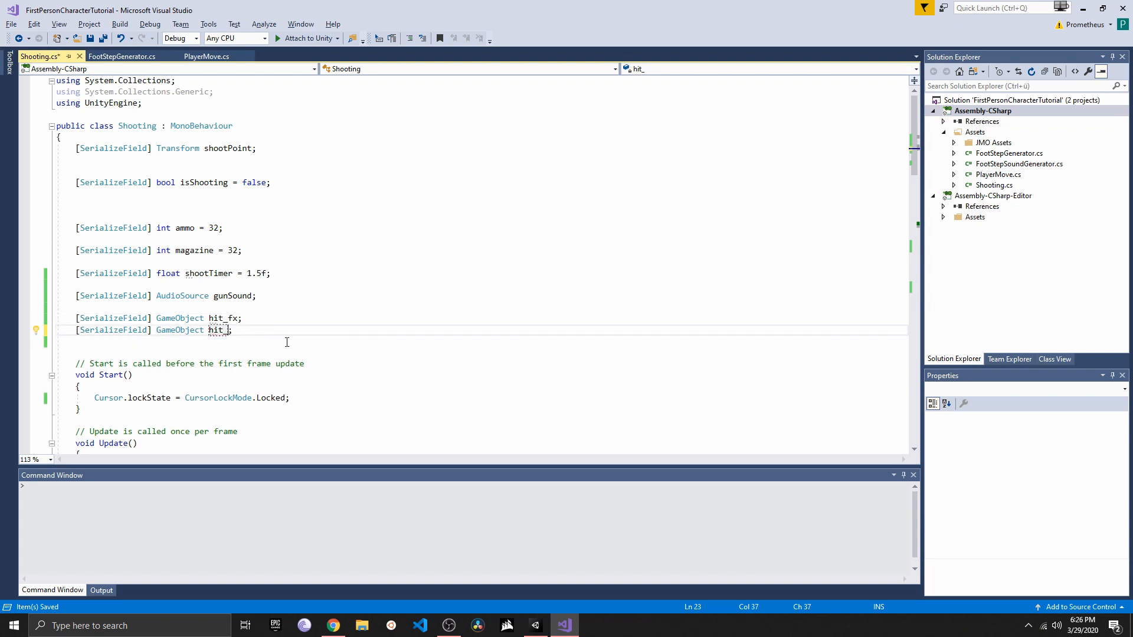
pyautogui.write('bullet')
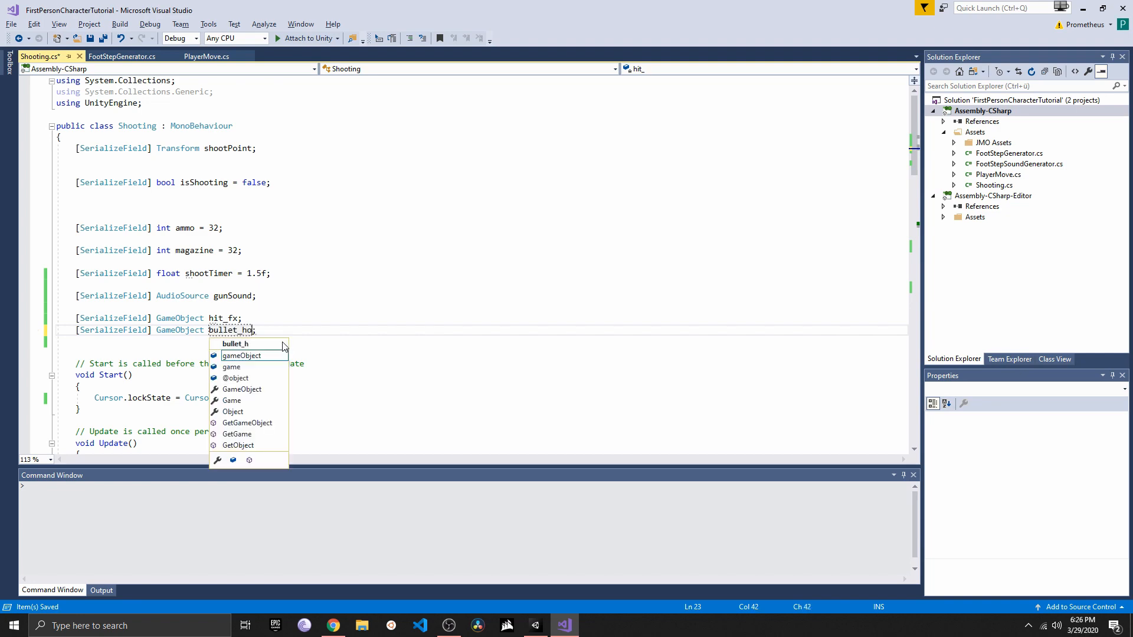
pyautogui.hotkey('ctrl', 's')
# Switch to Unity and assign the WFX_BImpact SoftBody + Hole prefab to the Player's Bullet_hole field
pyautogui.hotkey('alt', 'Tab')
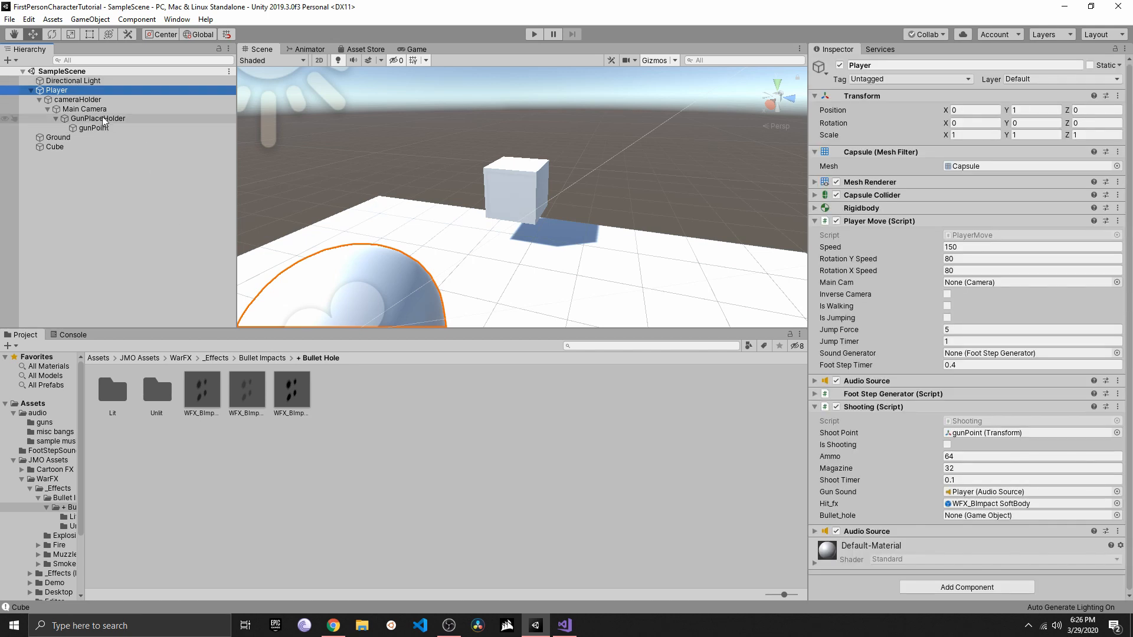
pyautogui.moveTo(307, 399); pyautogui.dragTo(892, 503)
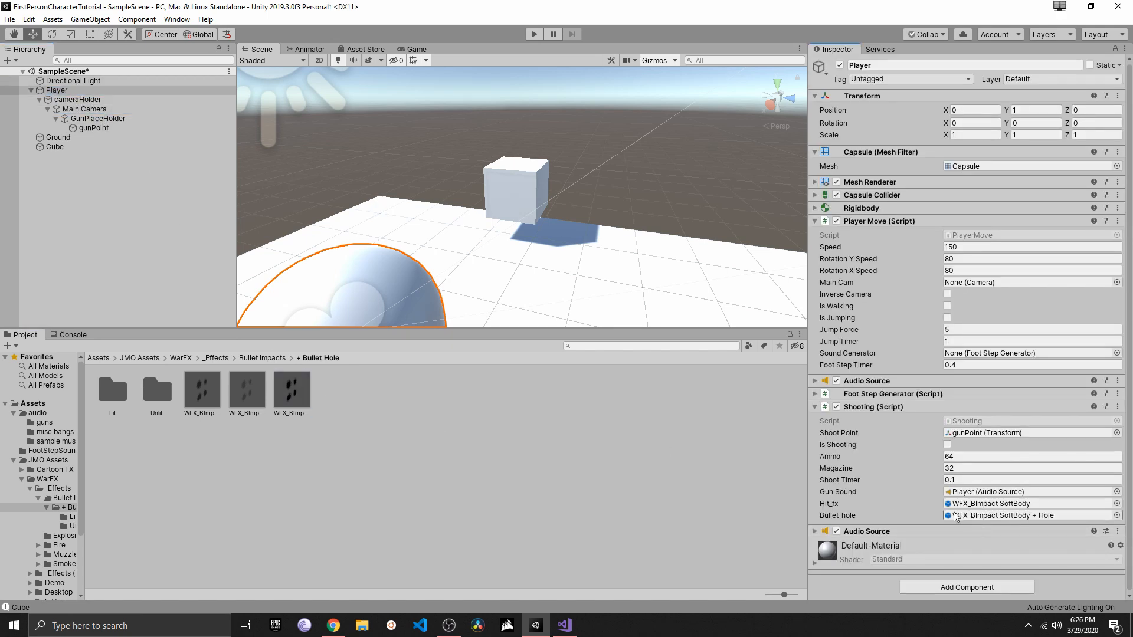
# Switch to Visual Studio and duplicate the hitFX Instantiate line directly below itself inside the hit.collider check
pyautogui.click(564, 626)
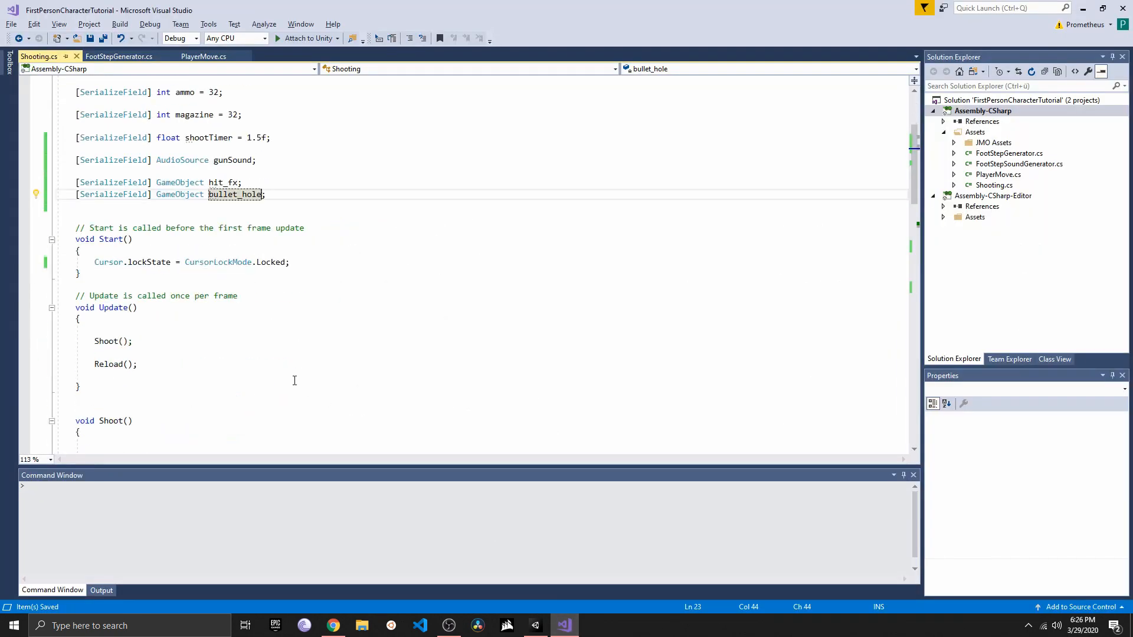
pyautogui.scroll(-10, 290, 366)
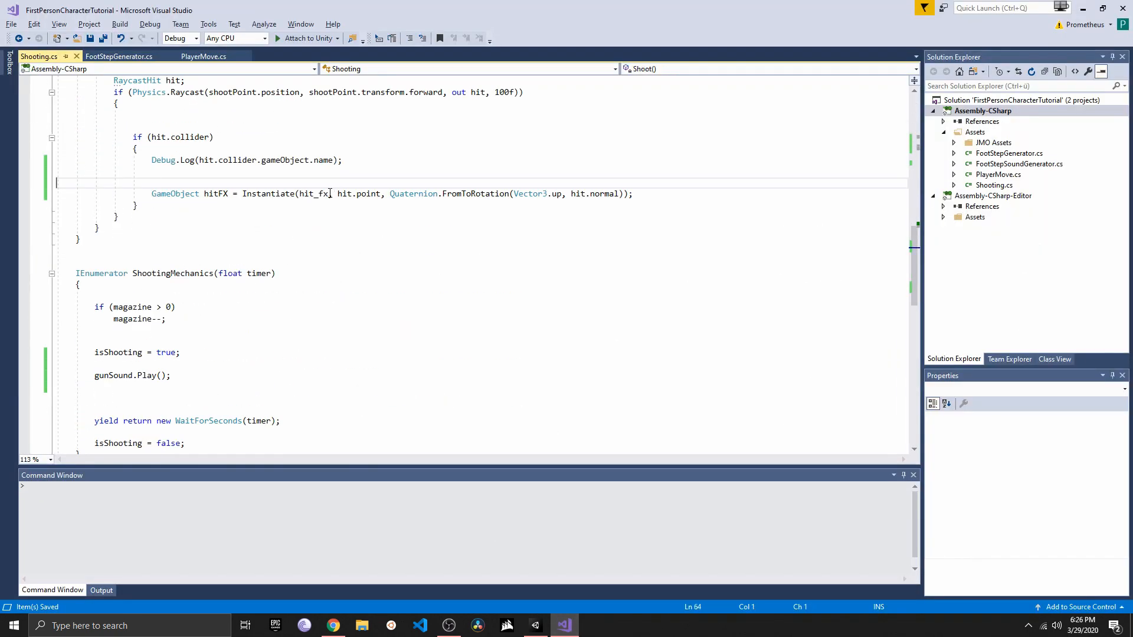
pyautogui.tripleClick(495, 197)
pyautogui.hotkey('ctrl', 'c')
pyautogui.click(671, 199)
pyautogui.press('Return')
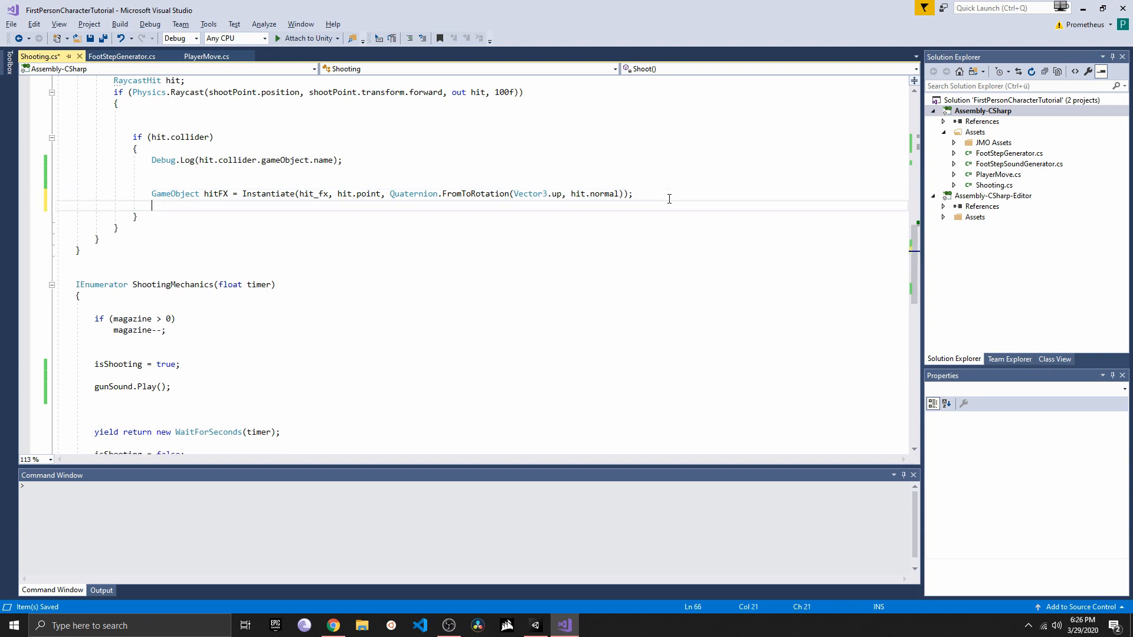
pyautogui.hotkey('ctrl', 'v')
# Rename the variable in the duplicated Instantiate line to bulletFX and save the script
pyautogui.click(230, 206)
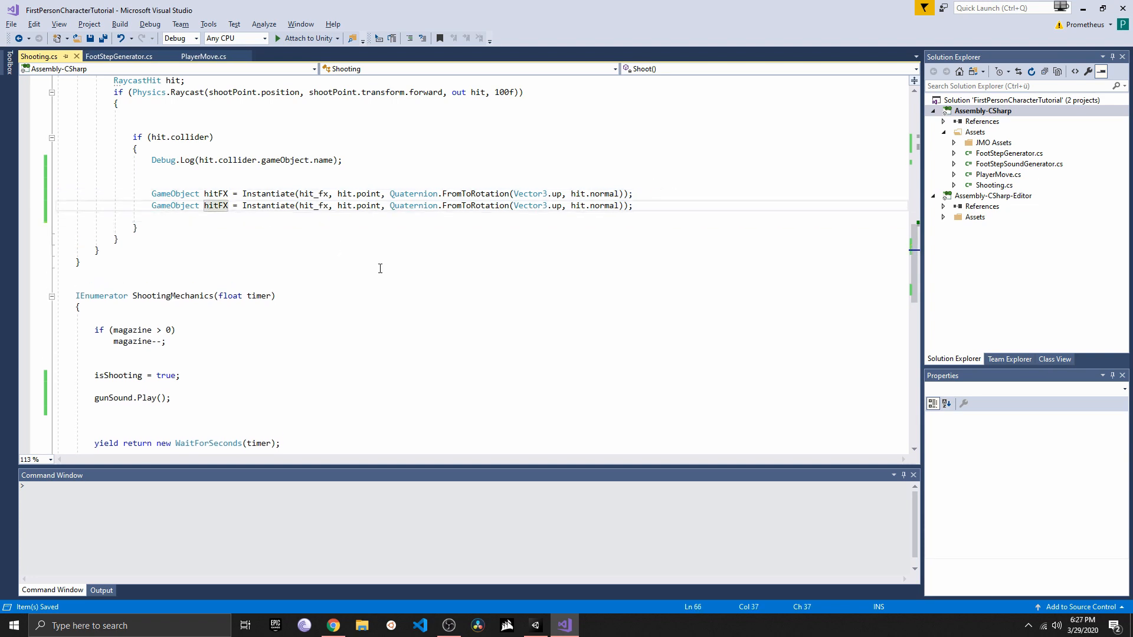
pyautogui.press('BackSpace')
pyautogui.press('BackSpace')
pyautogui.press('BackSpace')
pyautogui.press('BackSpace')
pyautogui.press('BackSpace')
pyautogui.write('bulletFX')
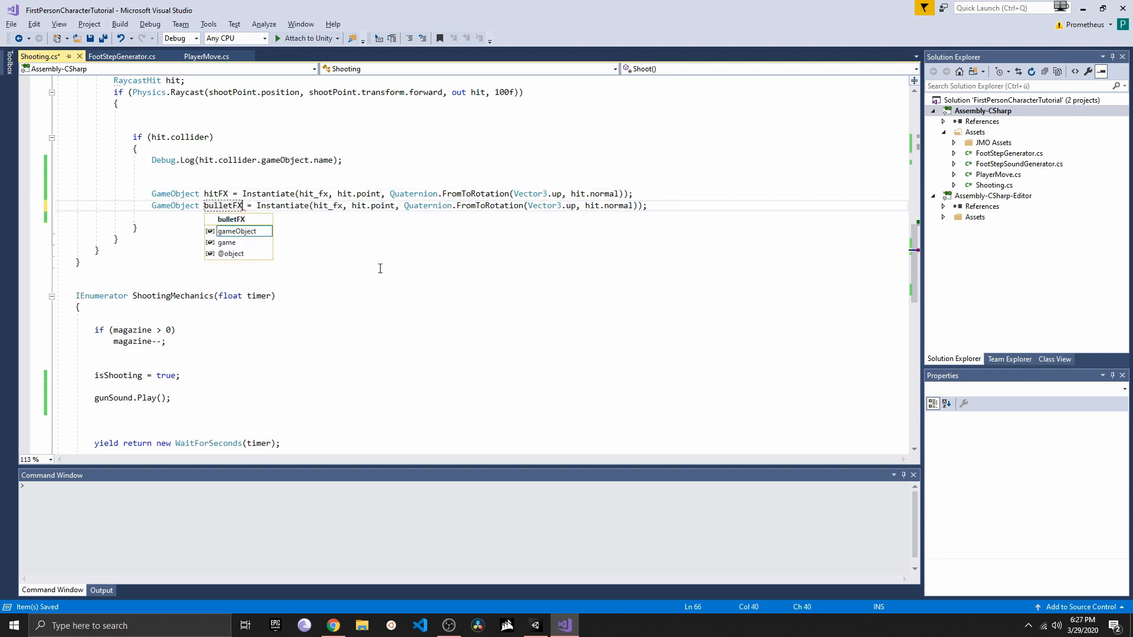
pyautogui.hotkey('ctrl', 's')
pyautogui.click(426, 252)
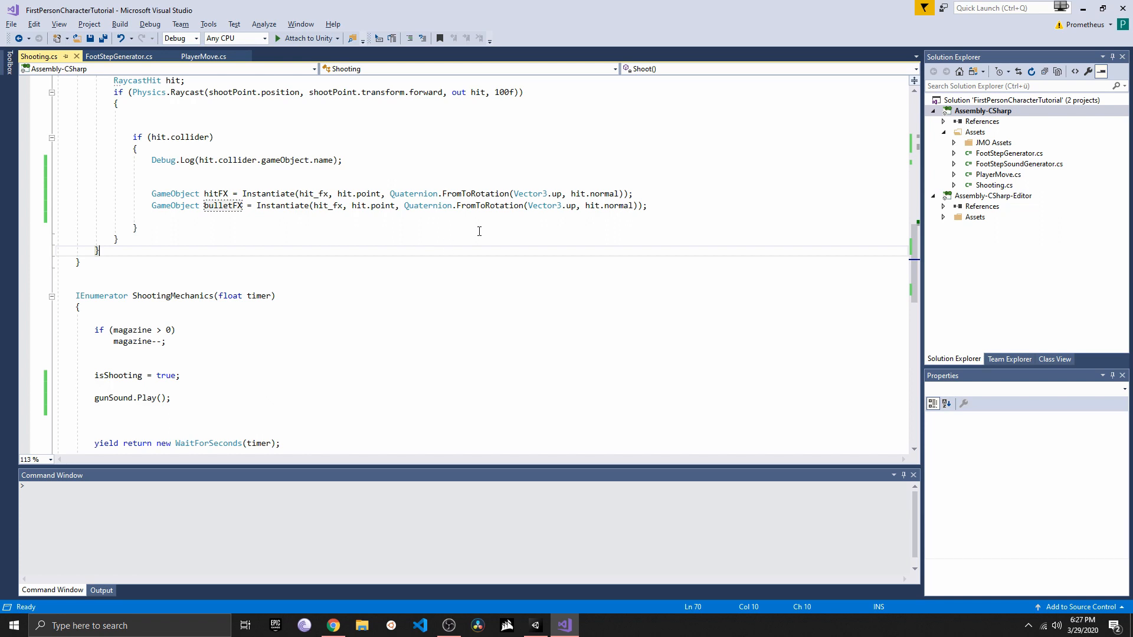
# Replace hit_fx with bullet_hole in the bulletFX Instantiate call and save the script
pyautogui.click(344, 206)
pyautogui.doubleClick(321, 207)
pyautogui.write('bule')
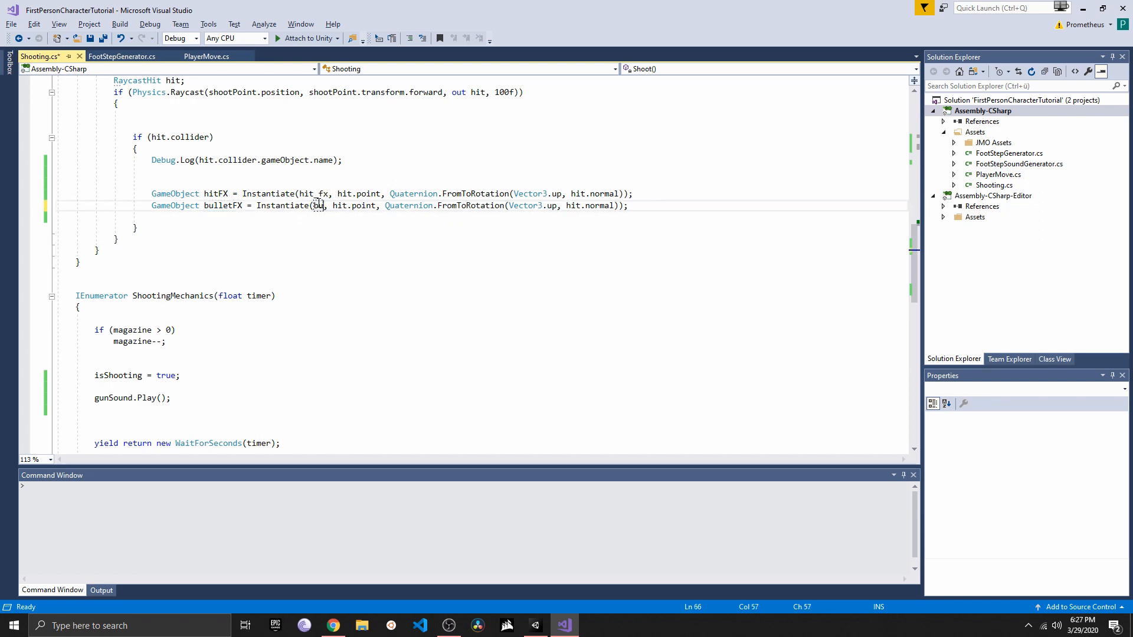
pyautogui.press('Down')
pyautogui.press('Tab')
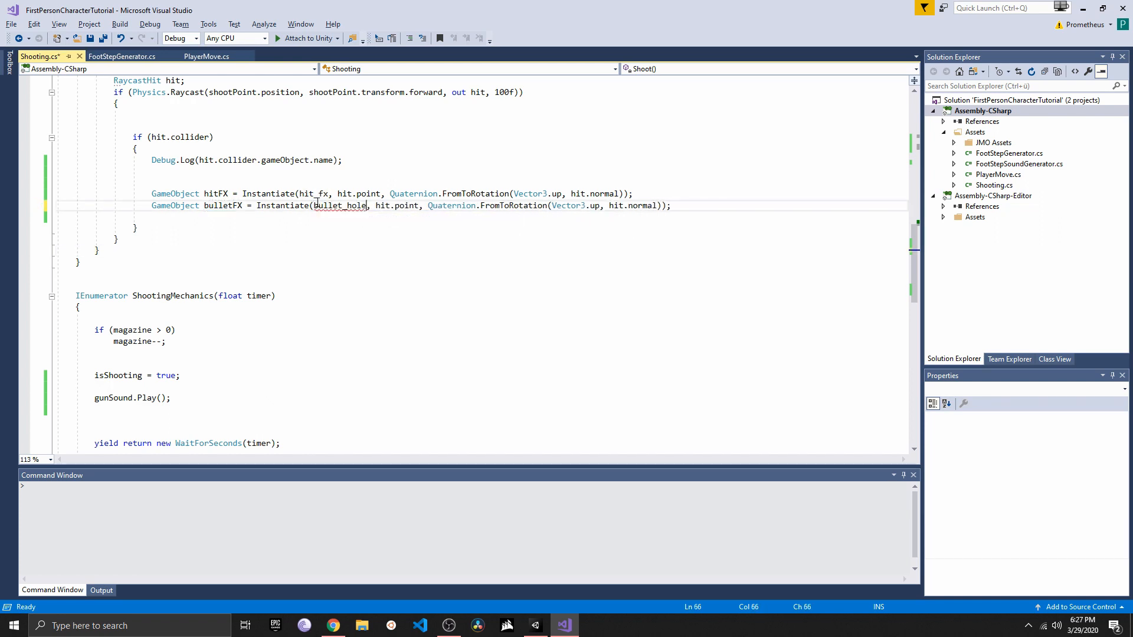
pyautogui.hotkey('ctrl', 's')
# Switch to Unity, run the scene and shoot at the ground and one face of the cube to test the bullet holes
pyautogui.click(538, 625)
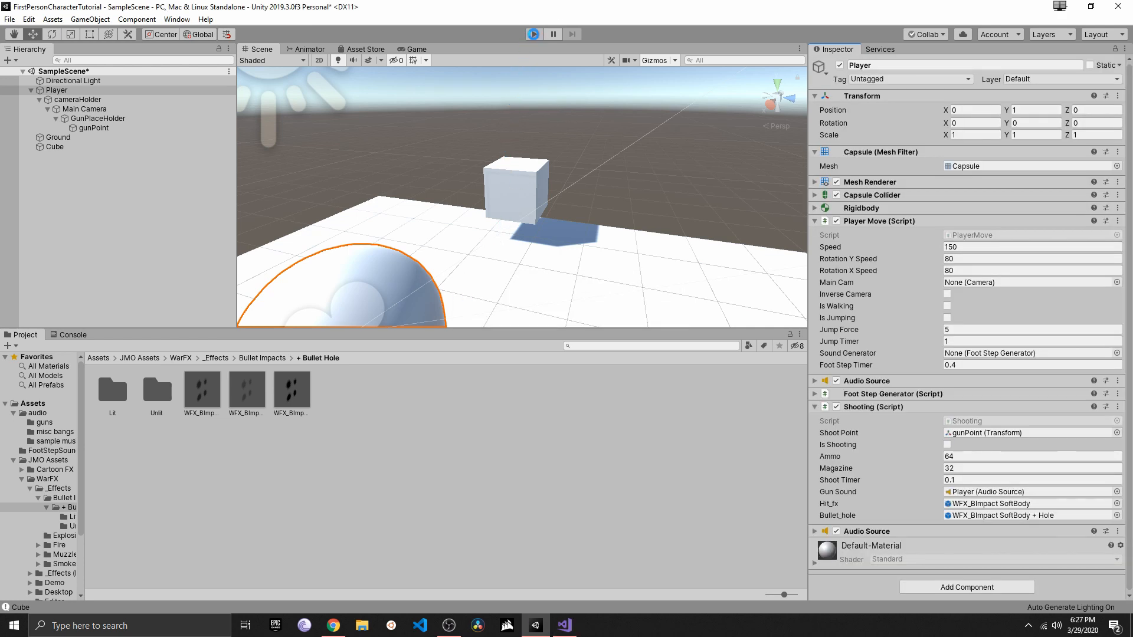
pyautogui.click(534, 34)
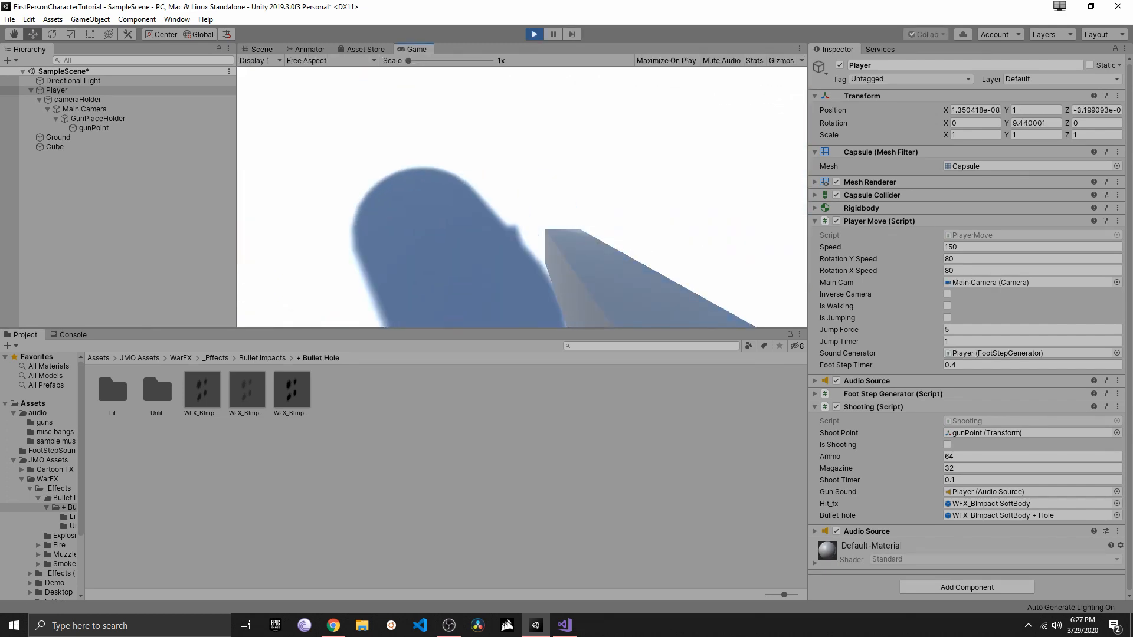
pyautogui.click(522, 197)
pyautogui.press('s')
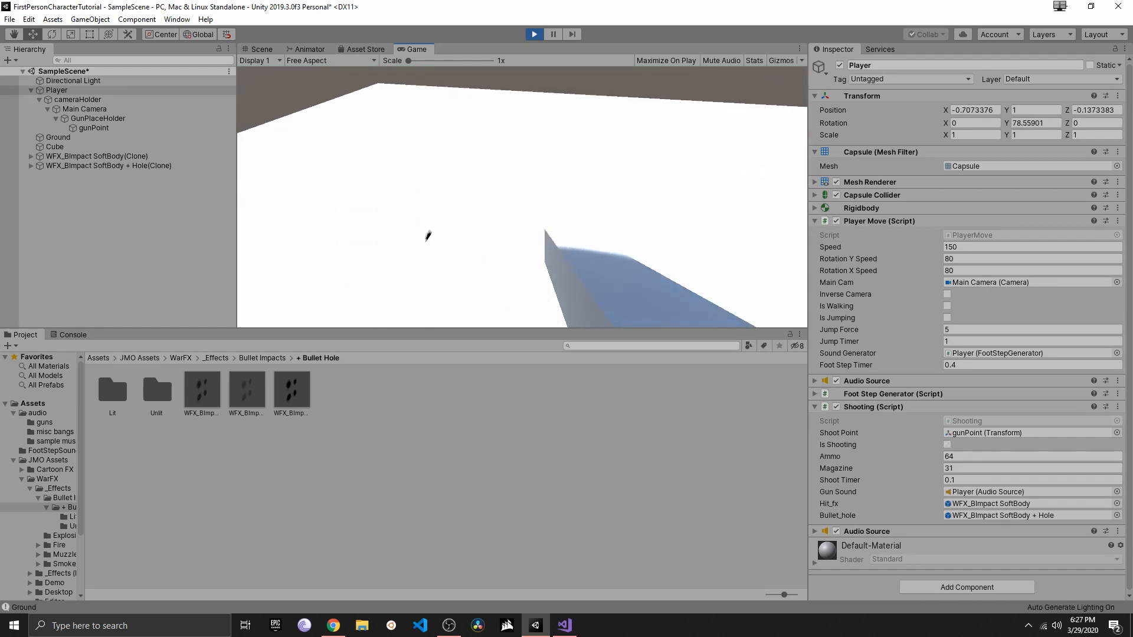
pyautogui.press('s')
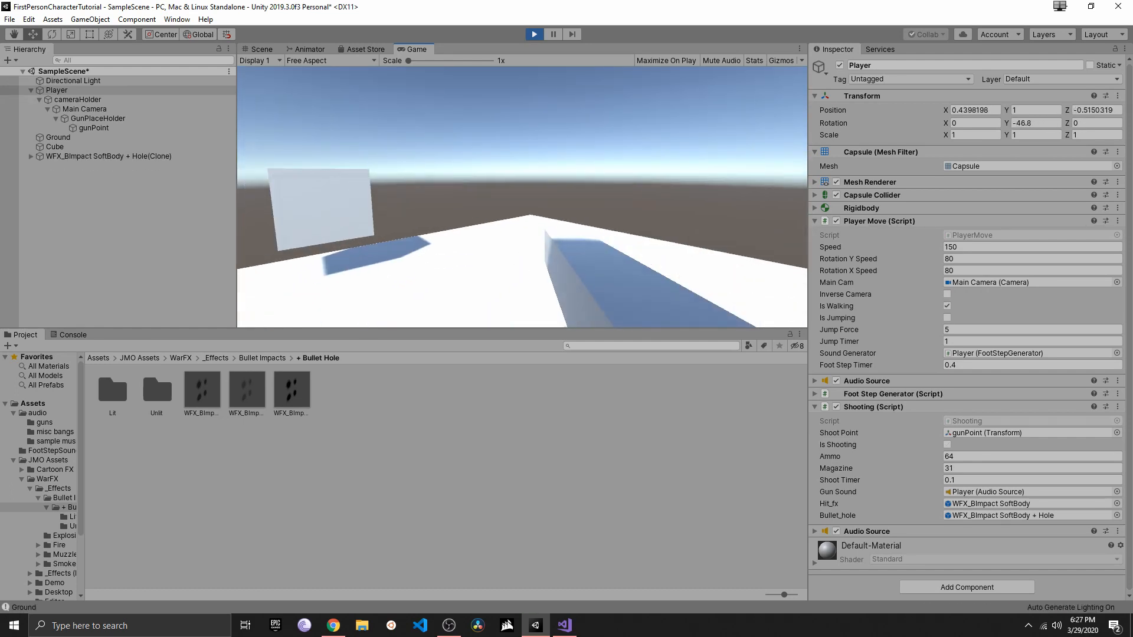
pyautogui.click(523, 197)
pyautogui.click(522, 197)
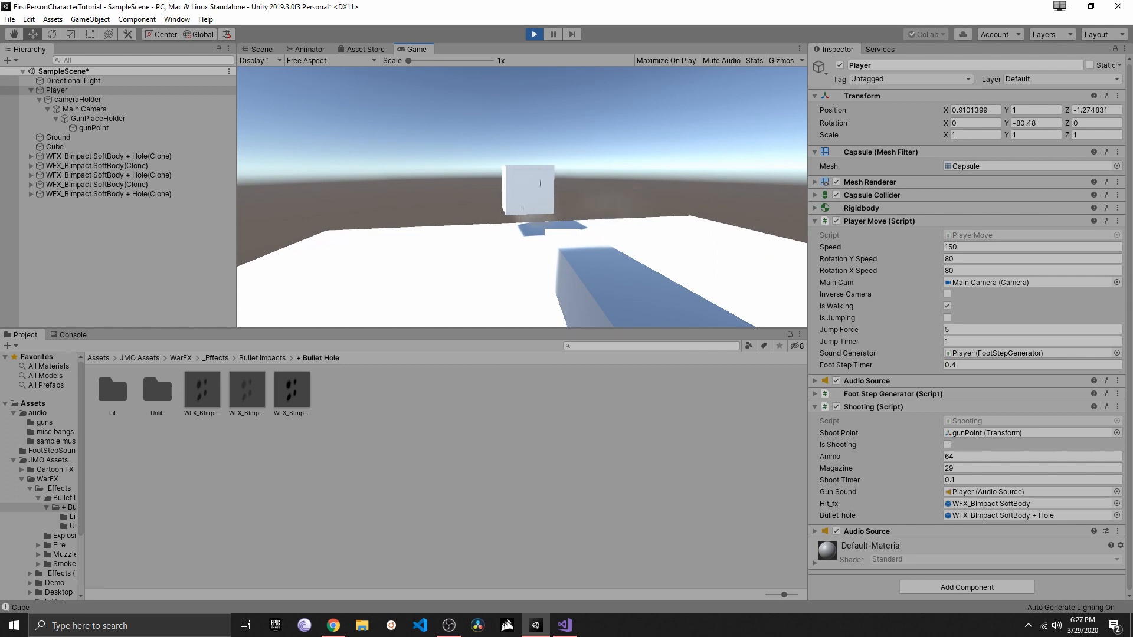
# Strafe around the cube, shoot its adjacent face and move in close to examine the orientation of the bullet holes
pyautogui.press('d')
pyautogui.click(522, 197)
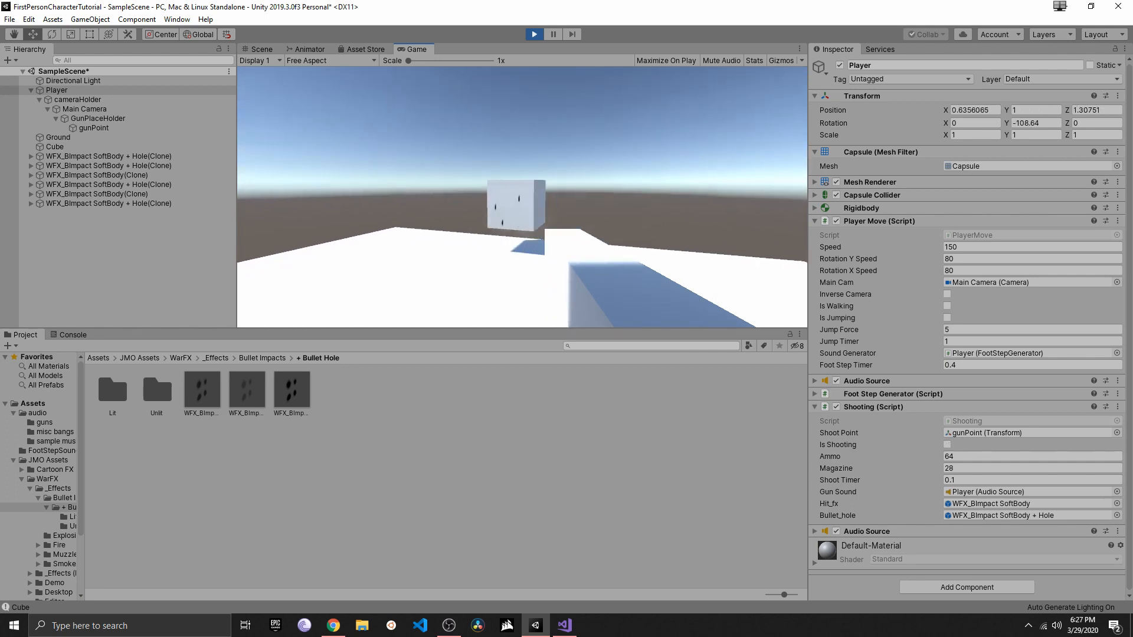
pyautogui.press('d')
pyautogui.click(523, 197)
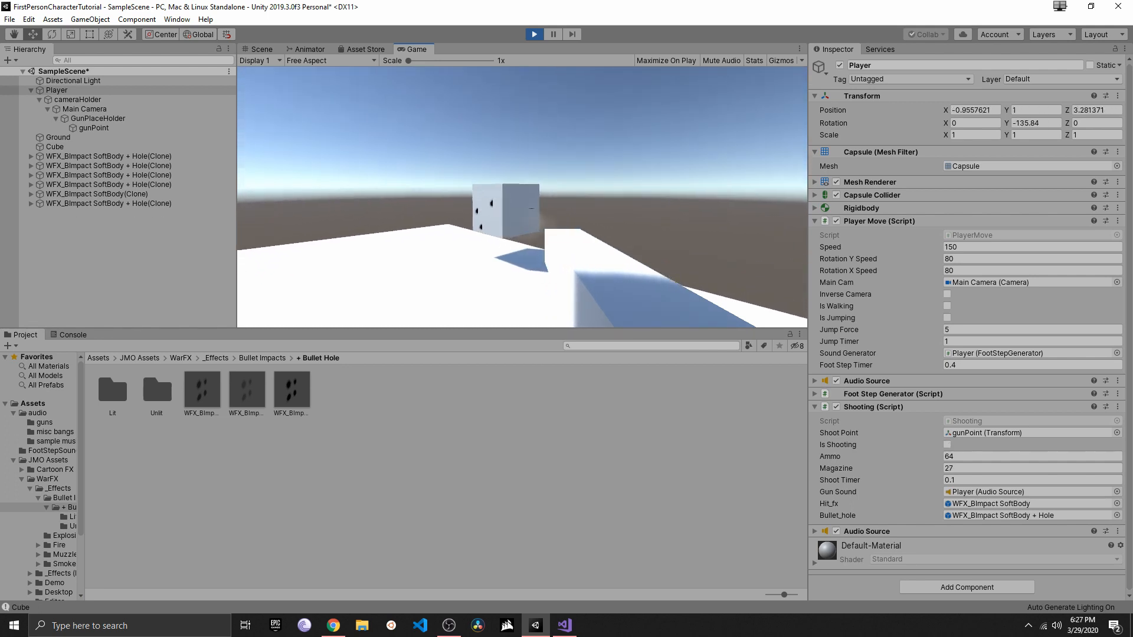
pyautogui.press('w')
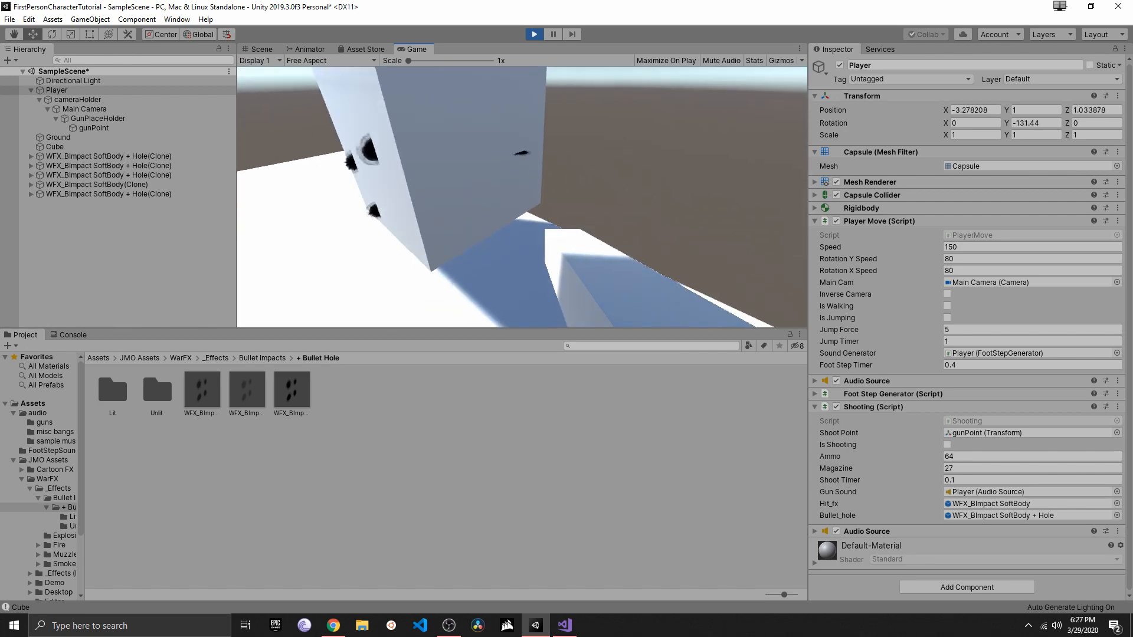
pyautogui.press('s')
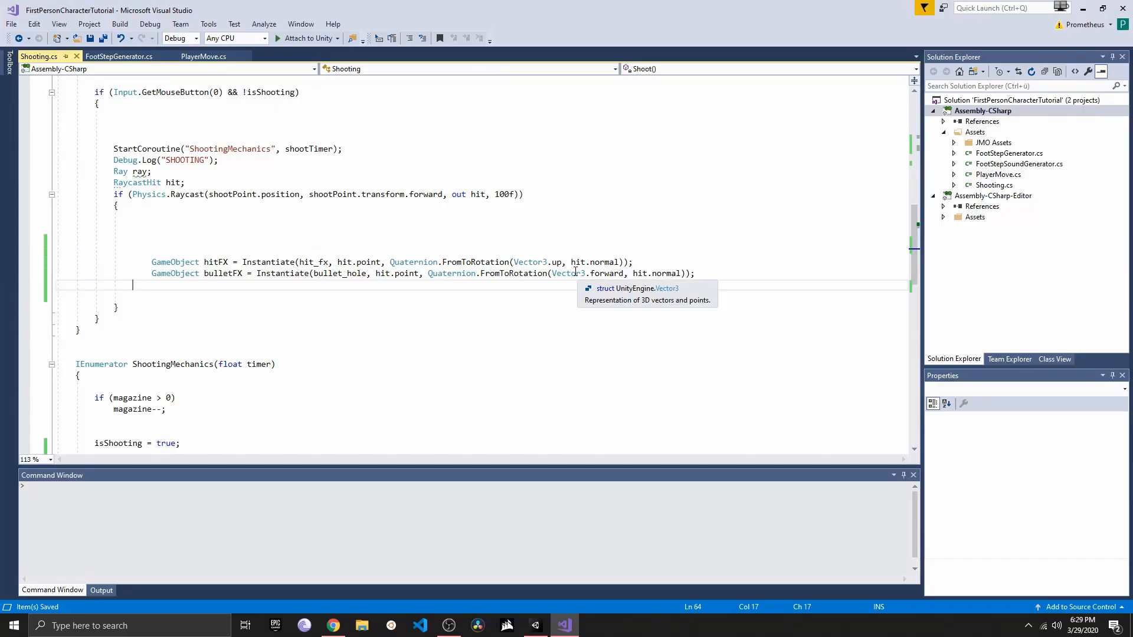
# Review the Vector3.forward argument in the bulletFX line in Visual Studio, and run the scene in Unity
pyautogui.click(572, 275)
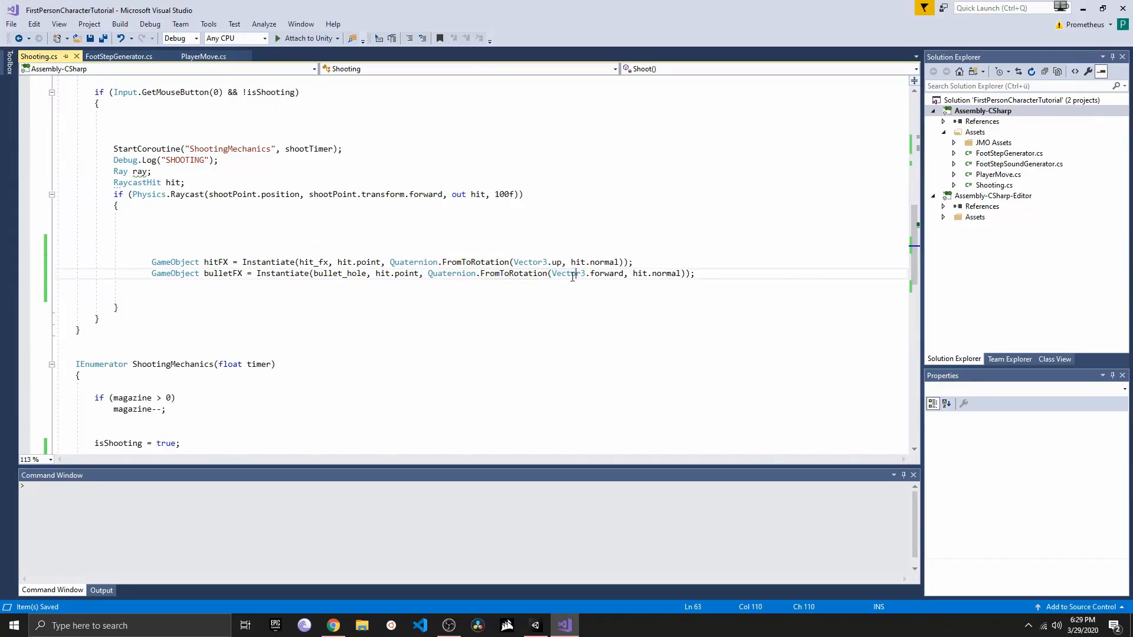
pyautogui.moveTo(621, 275); pyautogui.dragTo(594, 273)
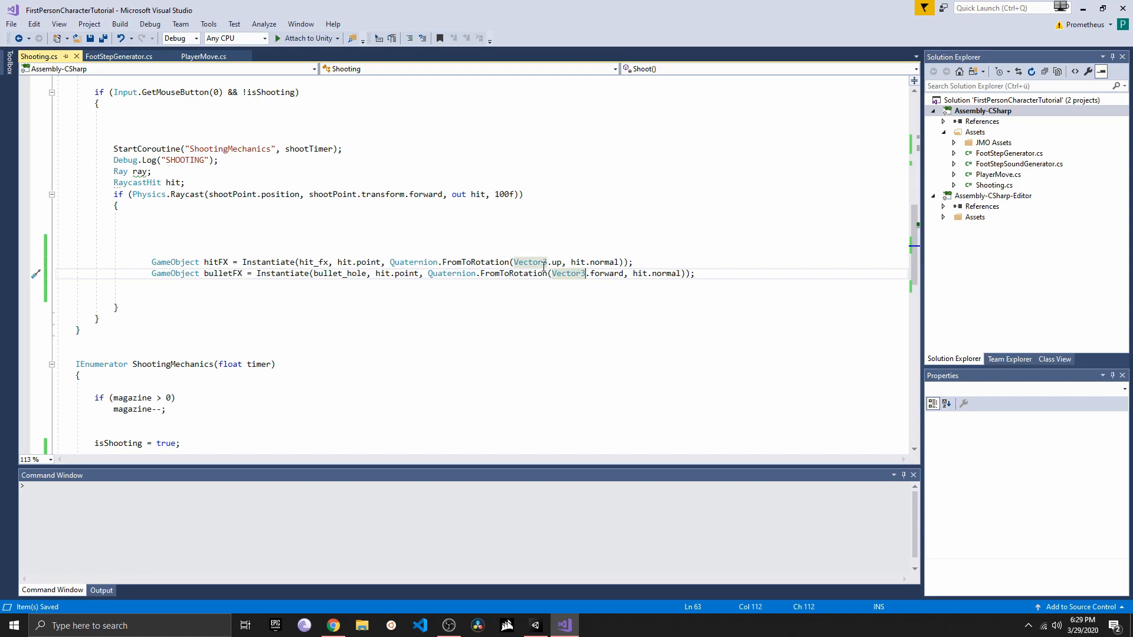
pyautogui.click(536, 626)
pyautogui.click(535, 33)
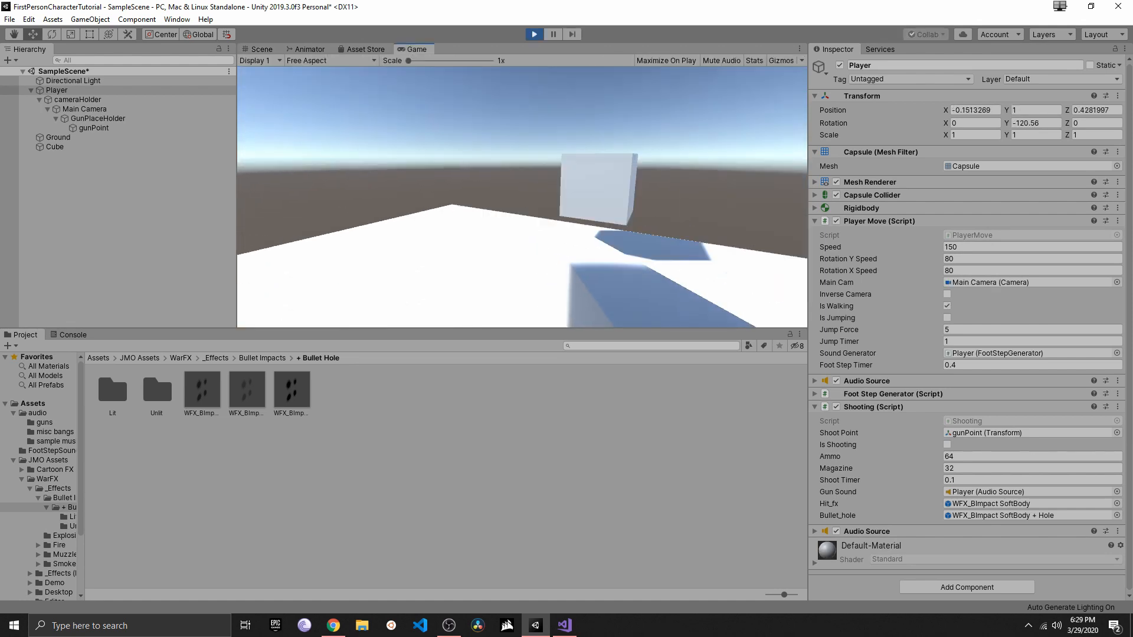
# Back away from the cube and shoot its front face repeatedly to check the bullet hole alignment
pyautogui.press('s')
pyautogui.press('a')
pyautogui.click(522, 197)
pyautogui.click(523, 198)
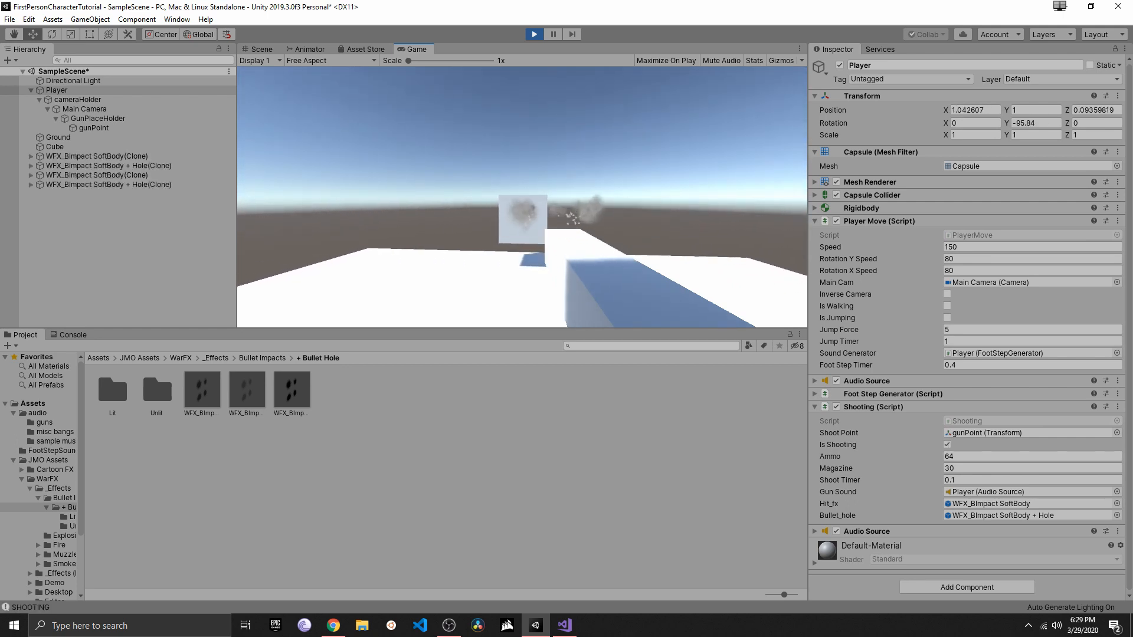
pyautogui.click(522, 197)
pyautogui.click(523, 197)
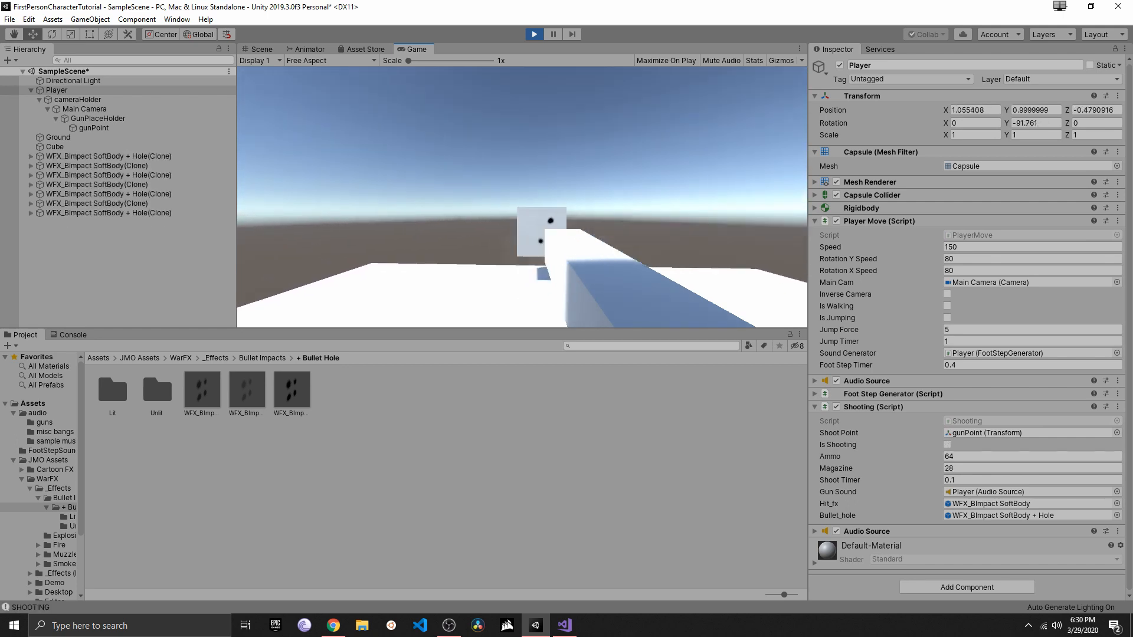
pyautogui.click(523, 197)
pyautogui.click(522, 197)
pyautogui.press('d')
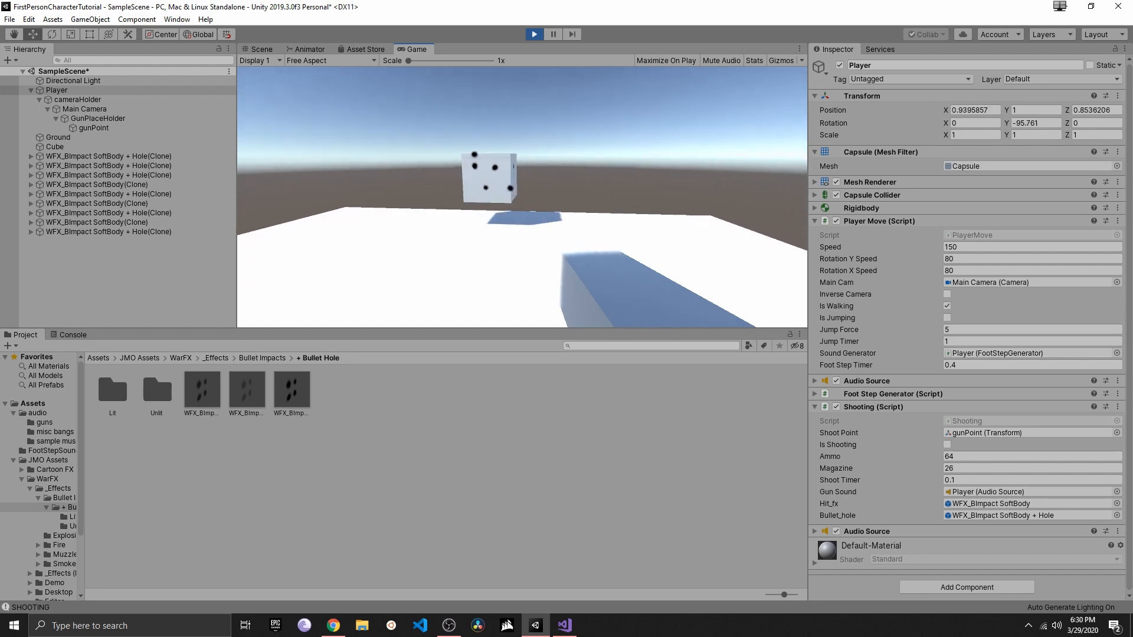
# Shoot the ground in front of the cube and watch how its bullet holes lie and fade
pyautogui.click(523, 197)
pyautogui.click(522, 197)
pyautogui.click(522, 197)
pyautogui.click(523, 197)
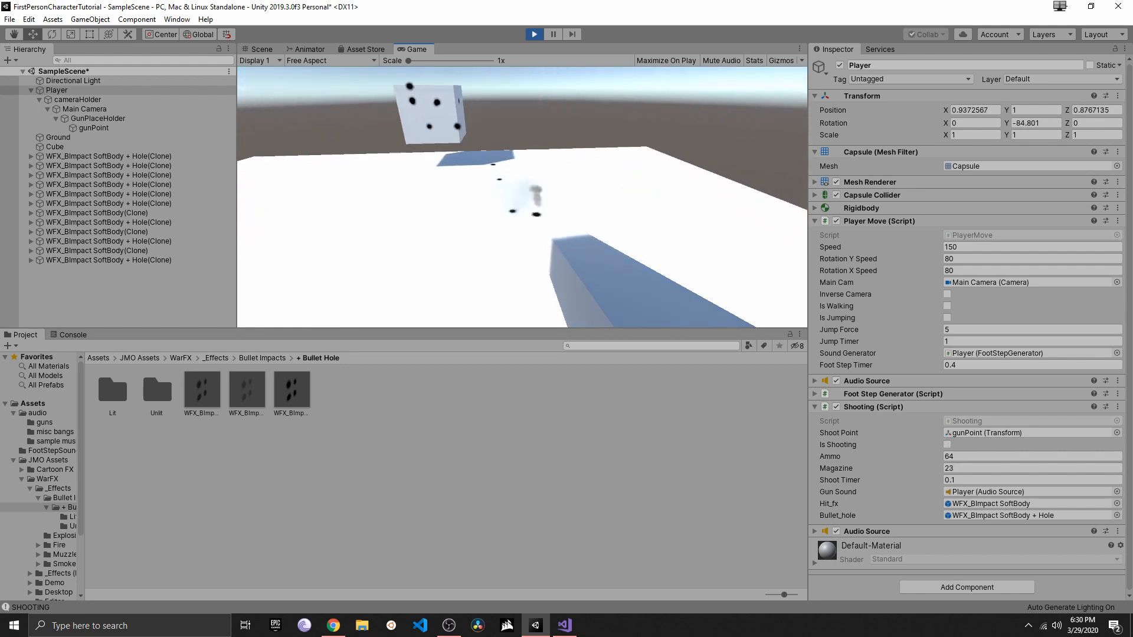
pyautogui.click(523, 197)
pyautogui.click(522, 197)
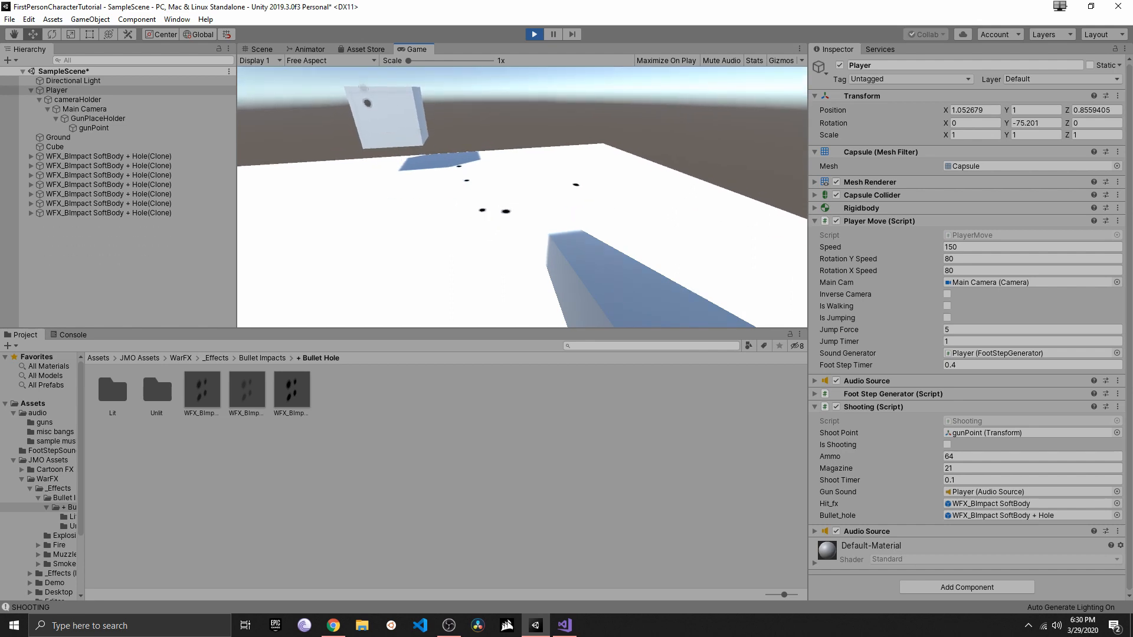
pyautogui.click(523, 197)
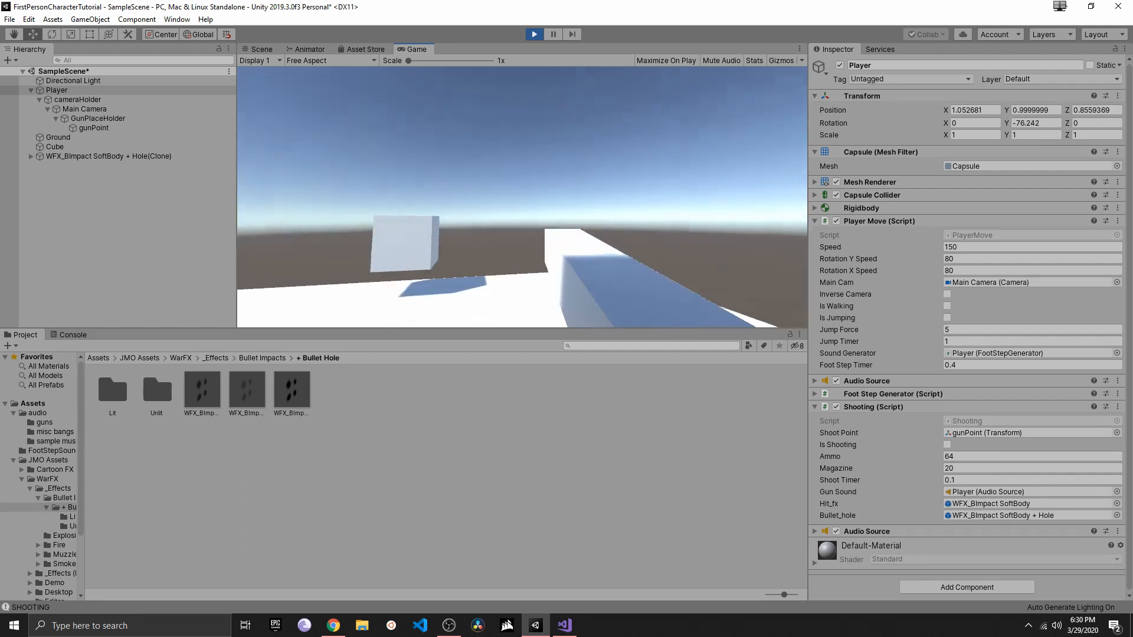
# Strafe while firing at the ground near the cube, and aim up to shoot the cube's front face
pyautogui.click(522, 198)
pyautogui.press('a')
pyautogui.click(522, 198)
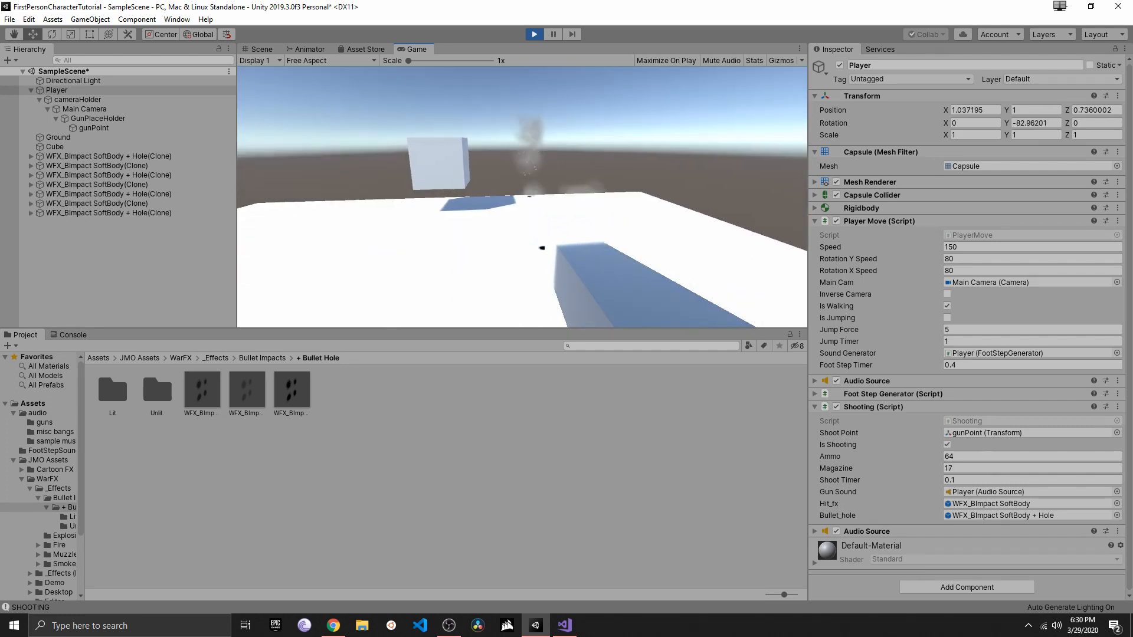
pyautogui.press('a')
pyautogui.click(522, 197)
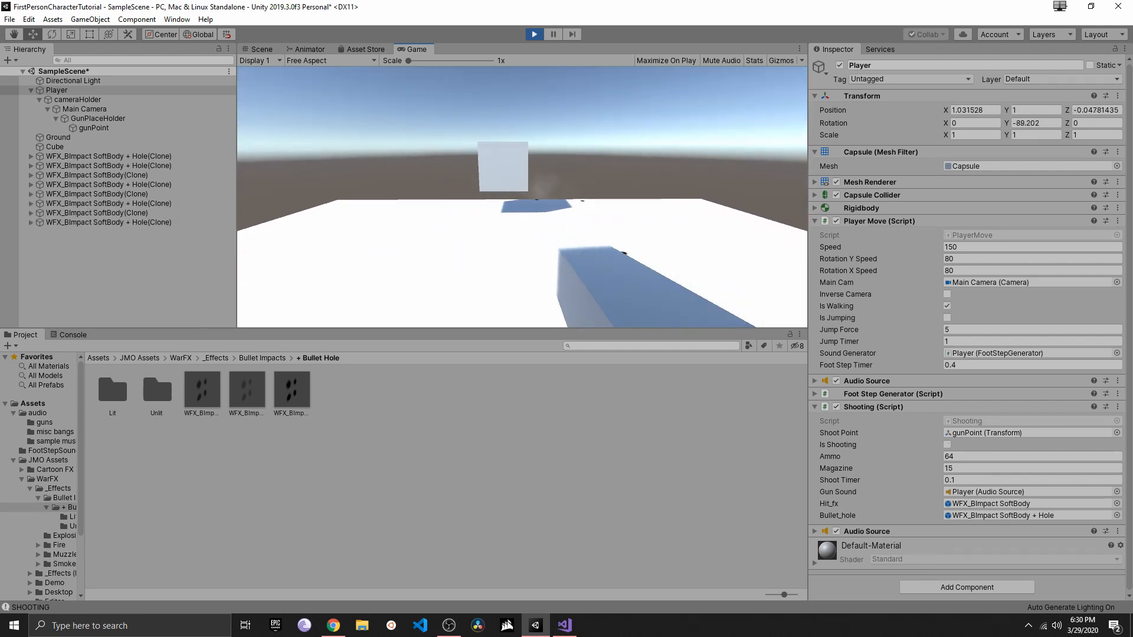
pyautogui.click(522, 197)
pyautogui.click(522, 197)
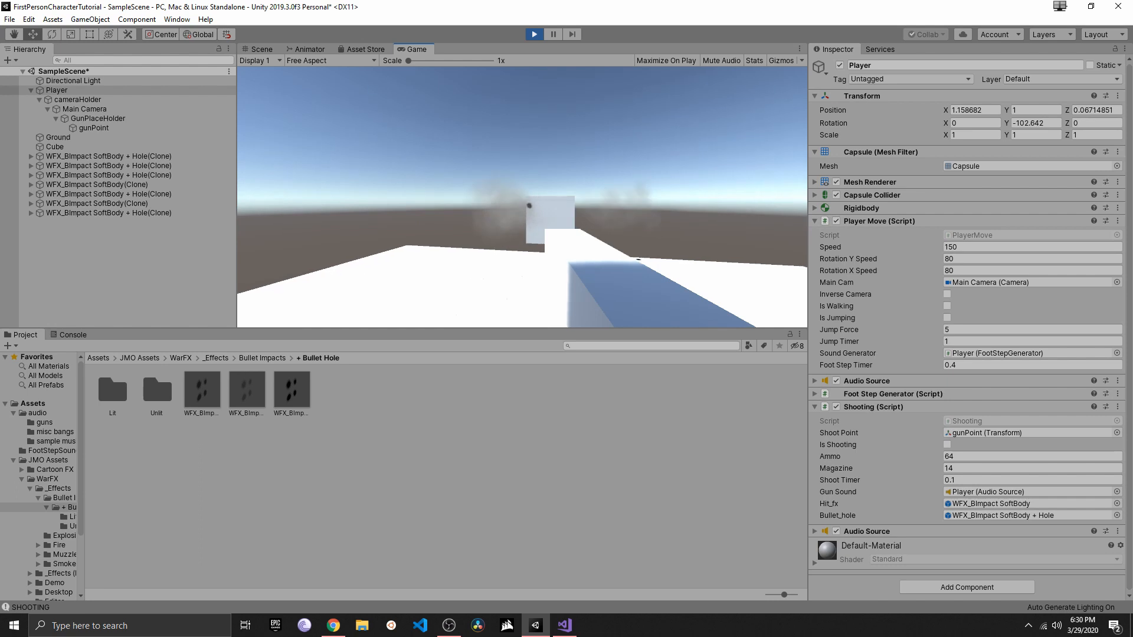
pyautogui.click(522, 198)
pyautogui.click(522, 197)
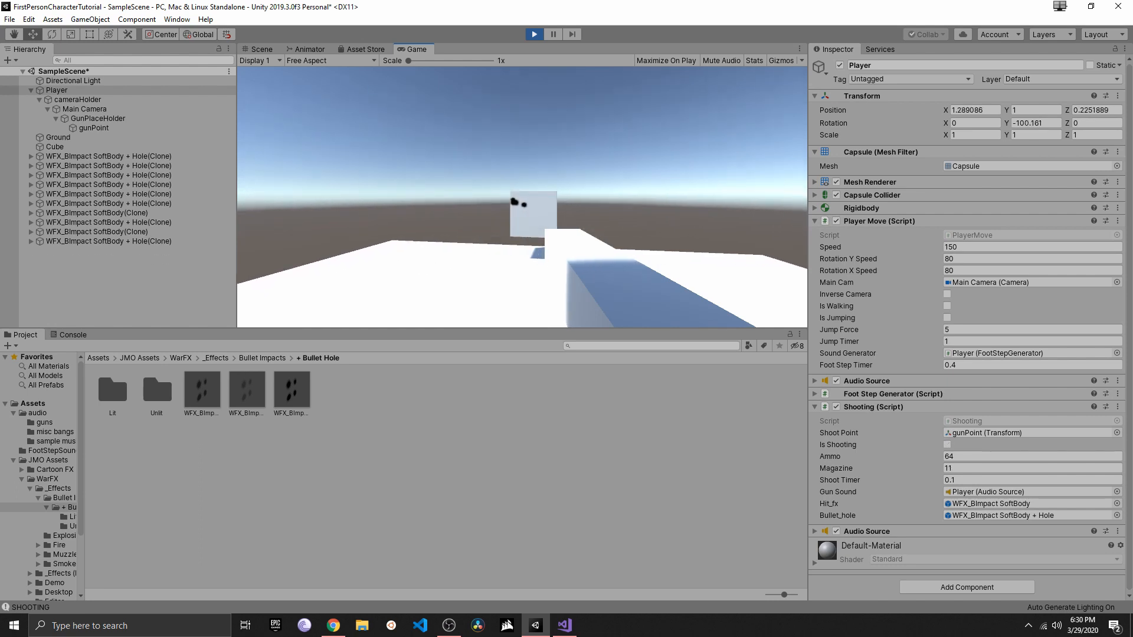
# Fire a series of bursts across the cube's front face while moving sideways
pyautogui.click(522, 197)
pyautogui.click(523, 197)
pyautogui.press('s')
pyautogui.click(522, 197)
pyautogui.click(523, 197)
pyautogui.click(522, 197)
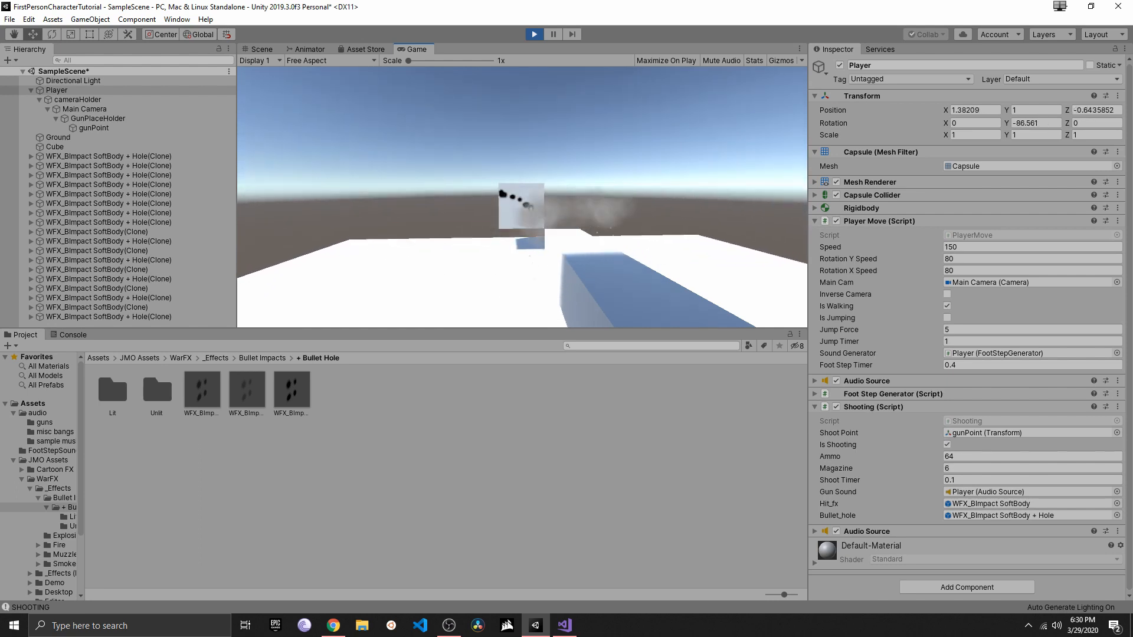
pyautogui.click(522, 197)
pyautogui.press('a')
pyautogui.click(522, 198)
pyautogui.press('a')
pyautogui.click(522, 197)
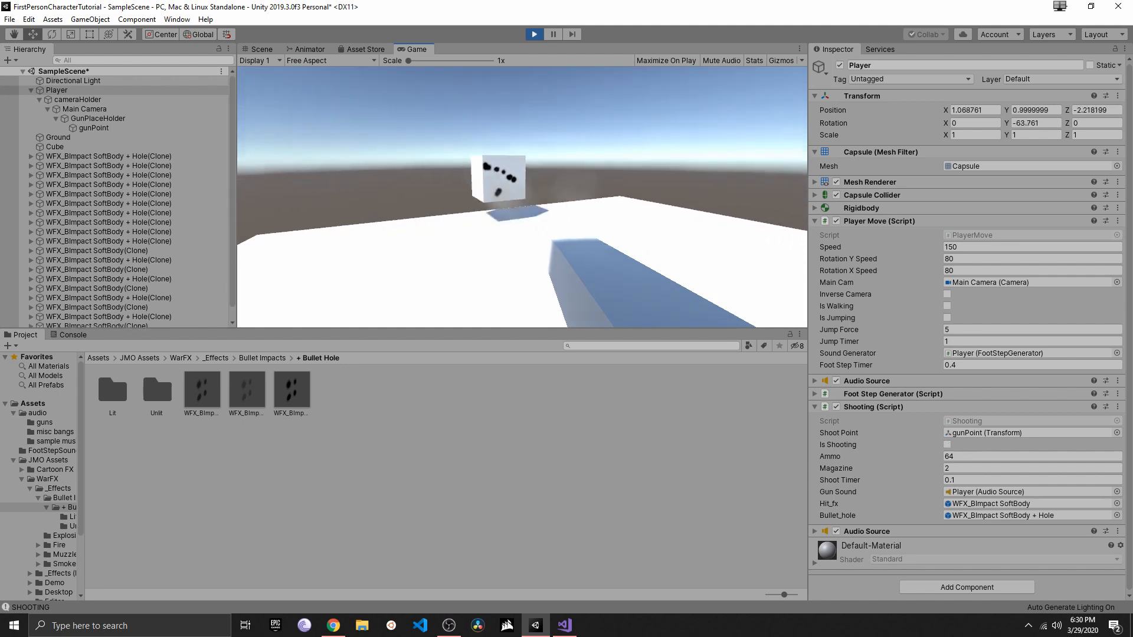
# Empty the magazine, and keep firing at the ground from other positions to test shooting without rounds
pyautogui.click(522, 197)
pyautogui.click(523, 197)
pyautogui.click(523, 197)
pyautogui.press('d')
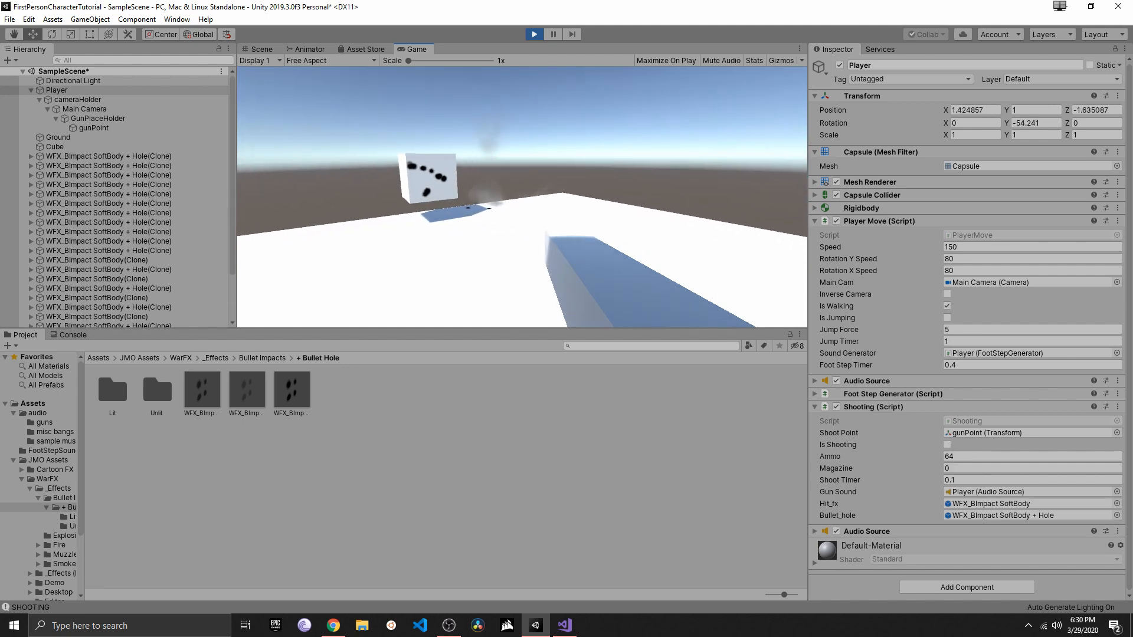
pyautogui.click(522, 197)
pyautogui.press('a')
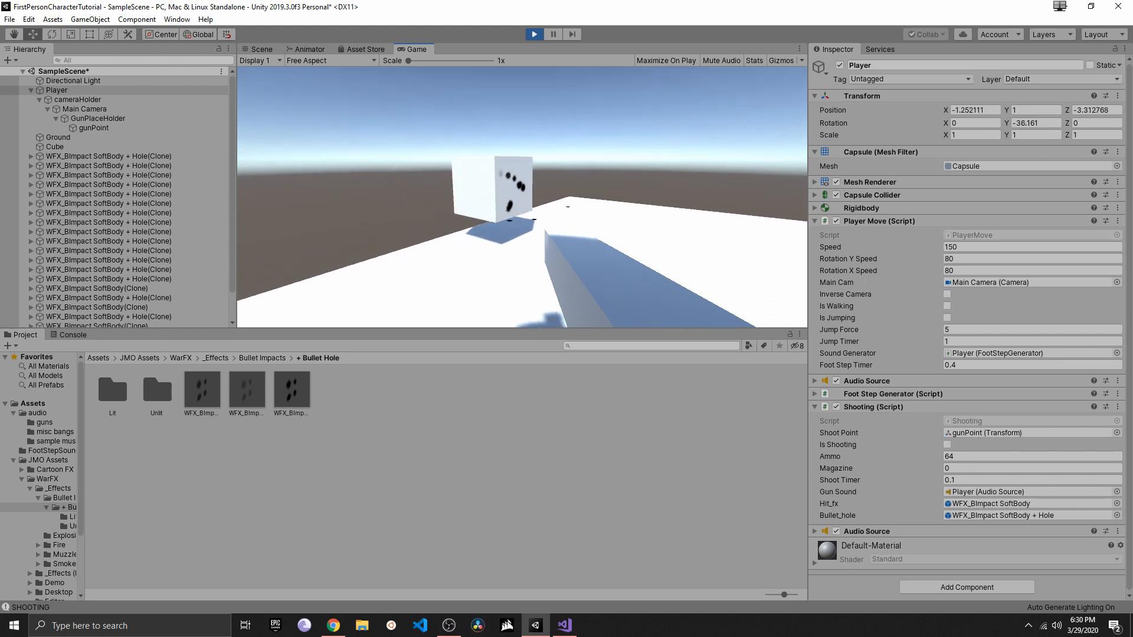
pyautogui.click(522, 198)
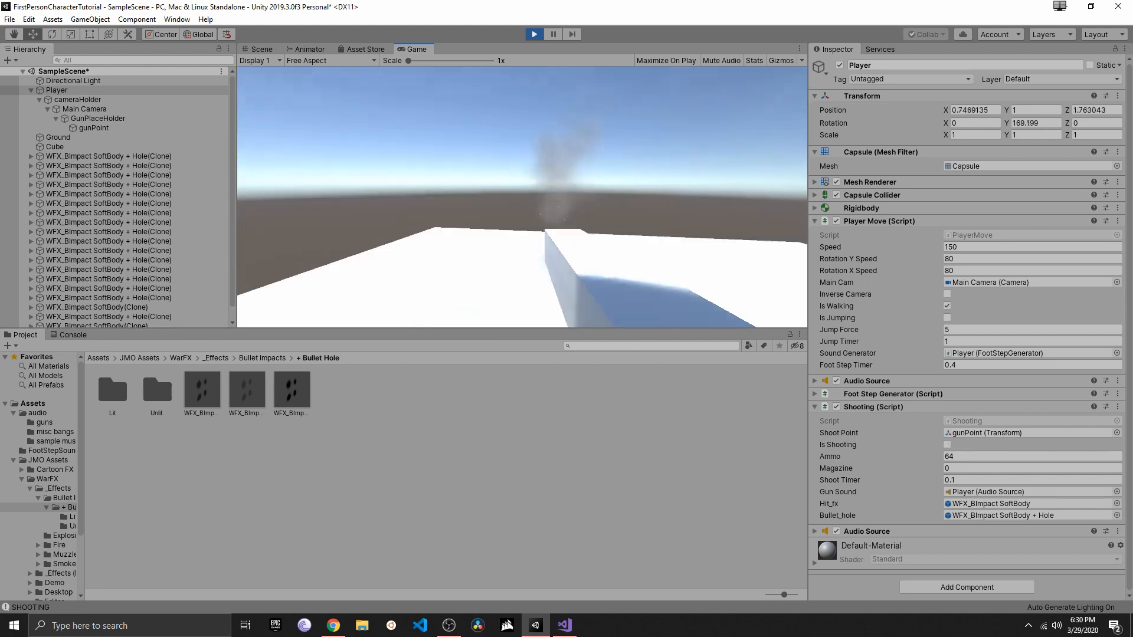
pyautogui.click(522, 197)
pyautogui.click(522, 198)
pyautogui.press('a')
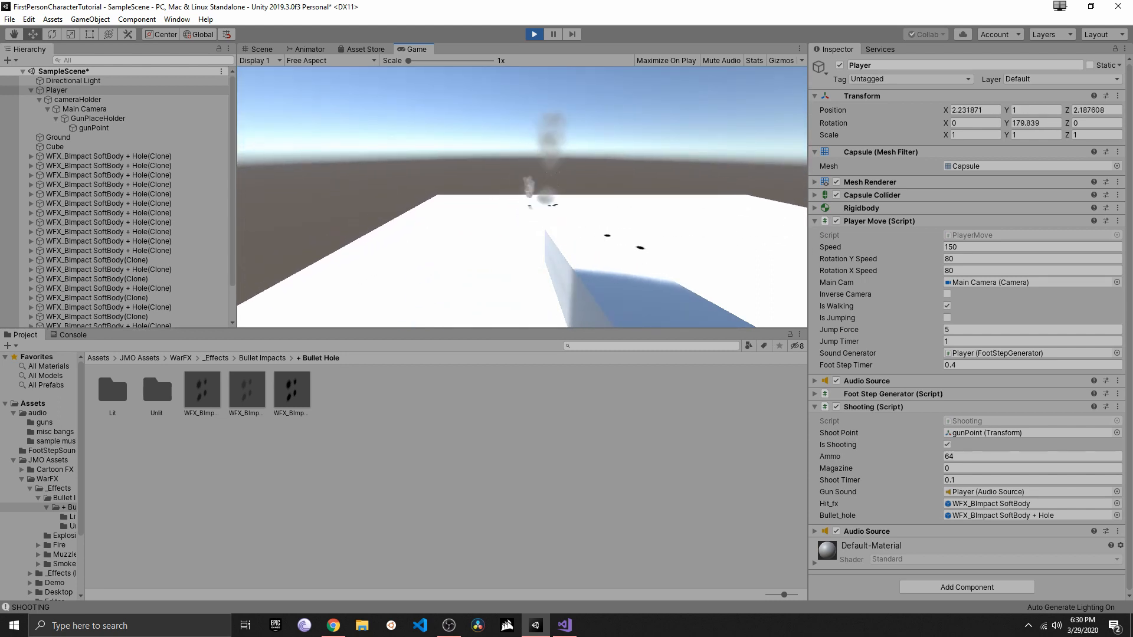
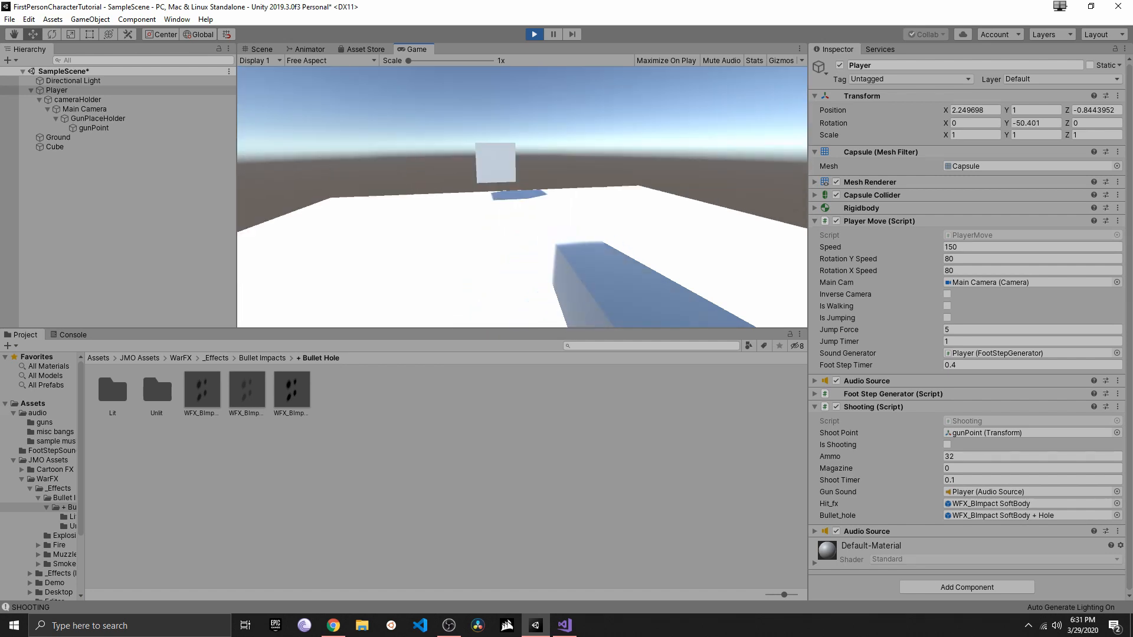
# Fire a final burst at the ground near the cube, stop the scene, and briefly run and stop it again
pyautogui.click(523, 198)
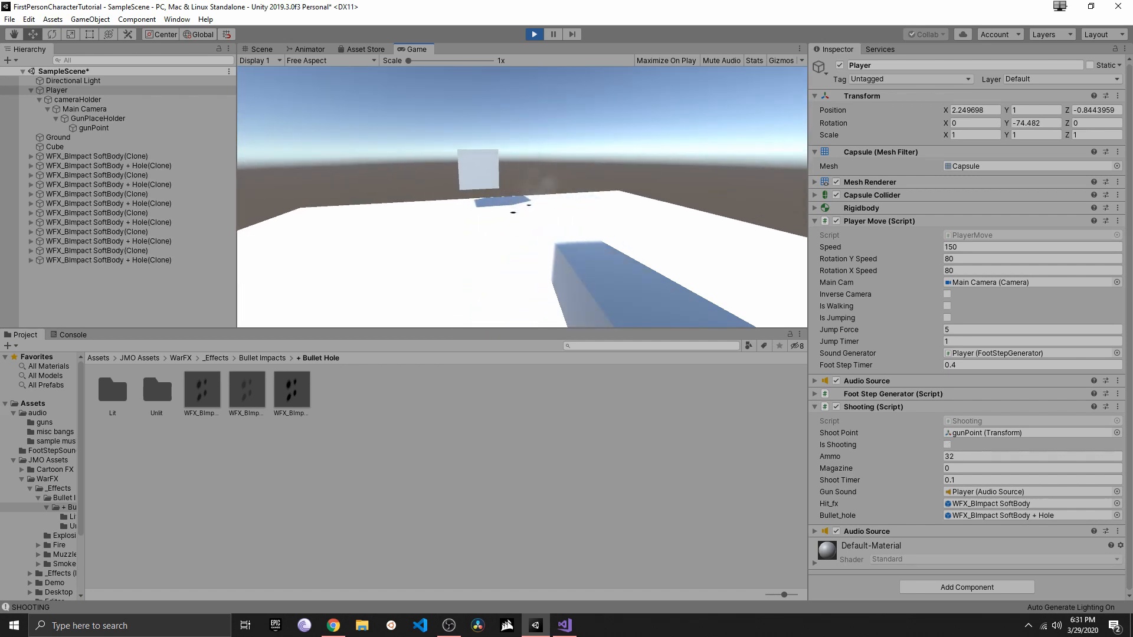
pyautogui.click(539, 34)
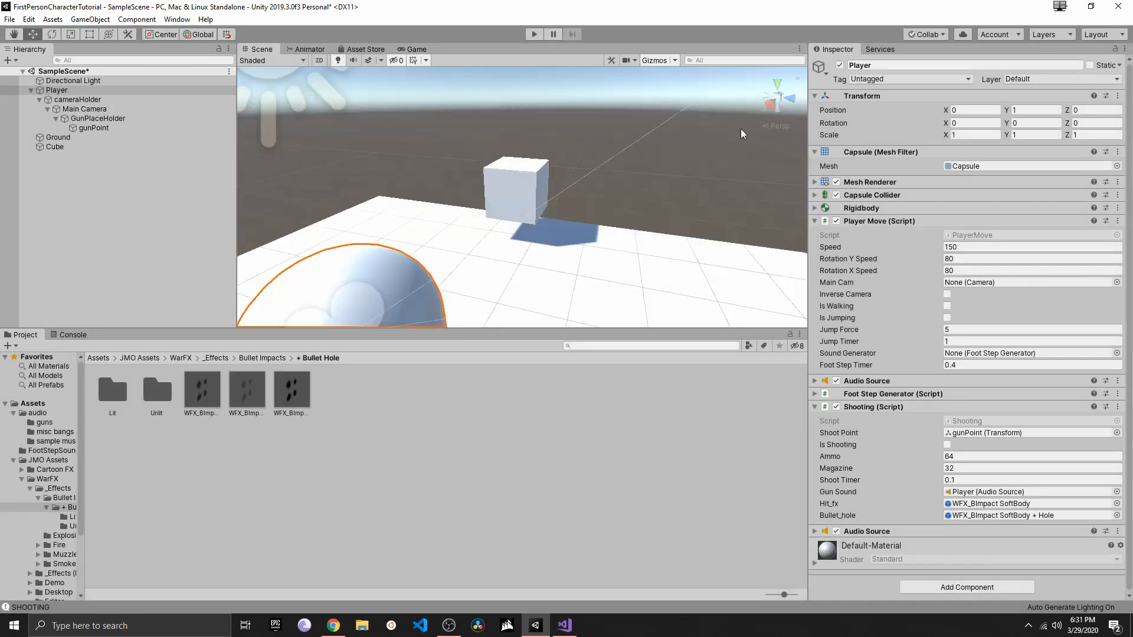
pyautogui.click(537, 37)
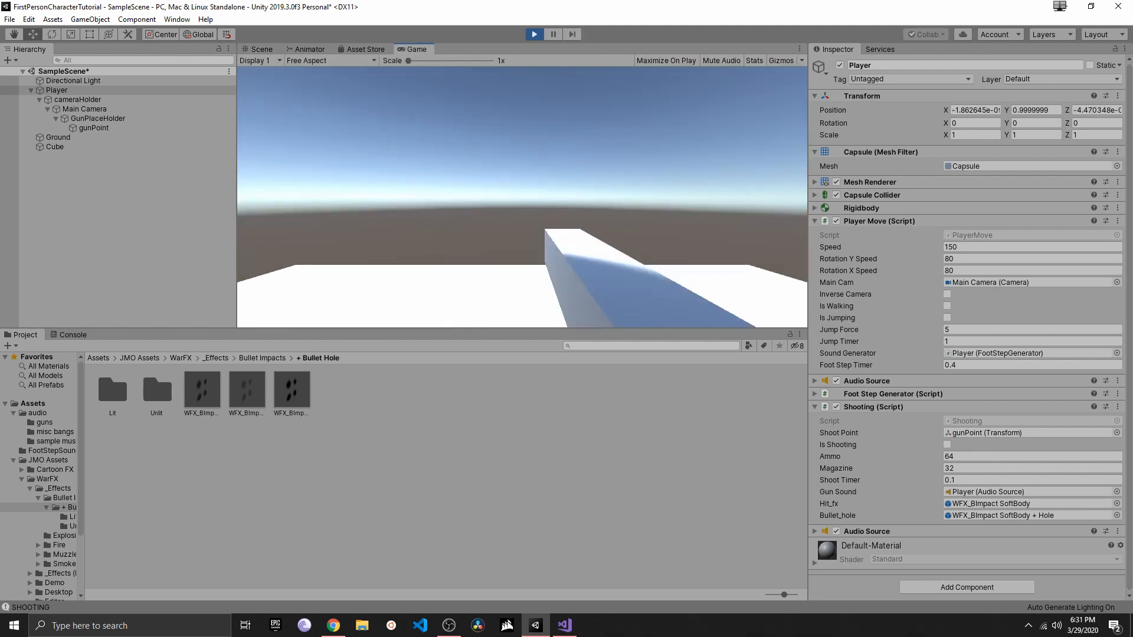
pyautogui.click(534, 34)
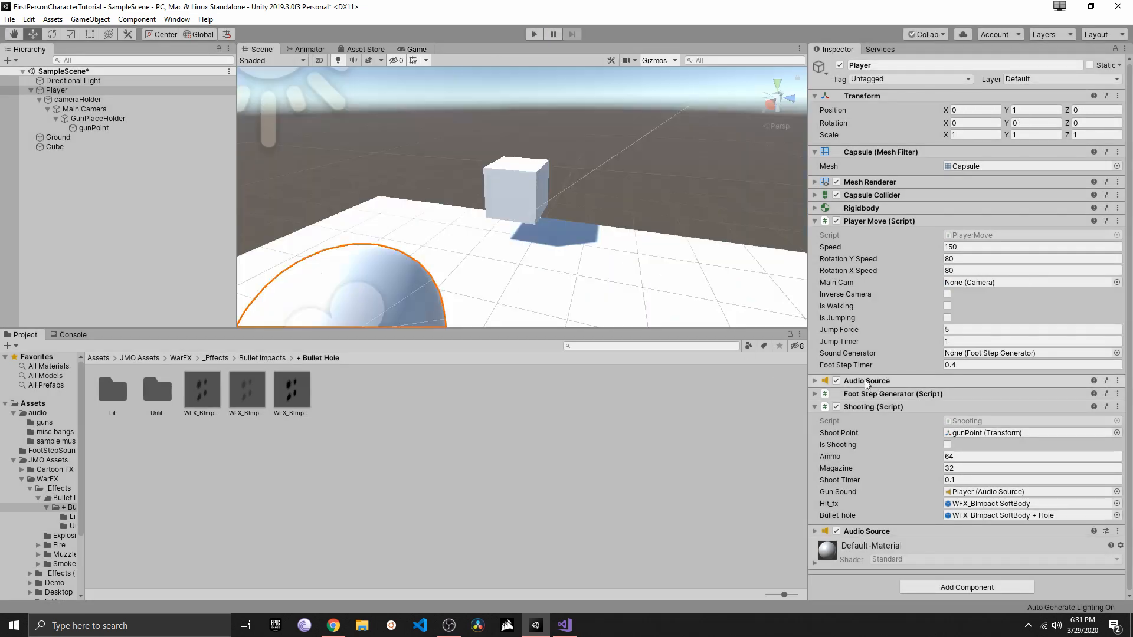
# Turn off Play On Awake for the Player's Audio Source that holds the impacter clip
pyautogui.click(815, 531)
pyautogui.scroll(-3, 886, 486)
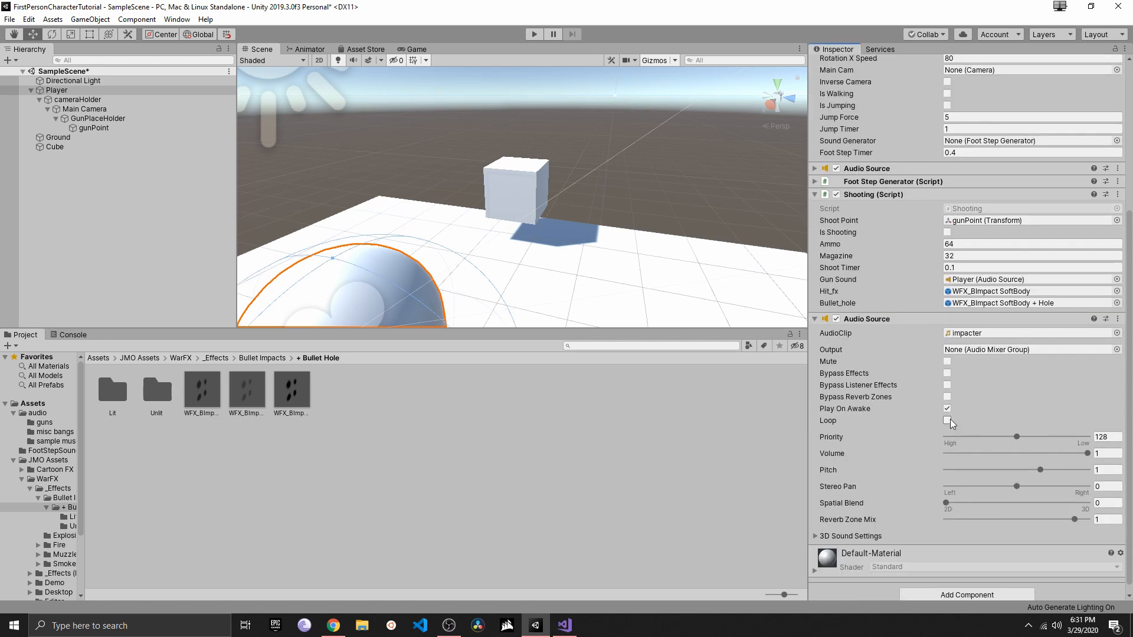
pyautogui.click(946, 409)
# Switch to Visual Studio and add the condition if(magazine > 0) above the Shoot() call in the Shooting script's Update method
pyautogui.click(564, 626)
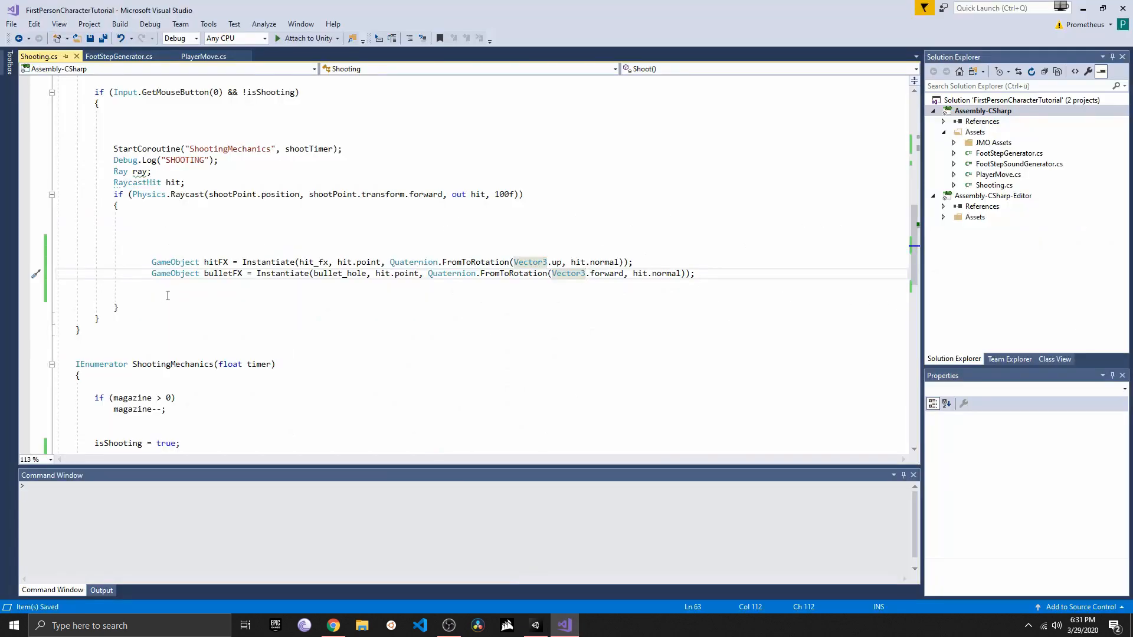
pyautogui.scroll(7, 168, 296)
pyautogui.scroll(-4, 107, 241)
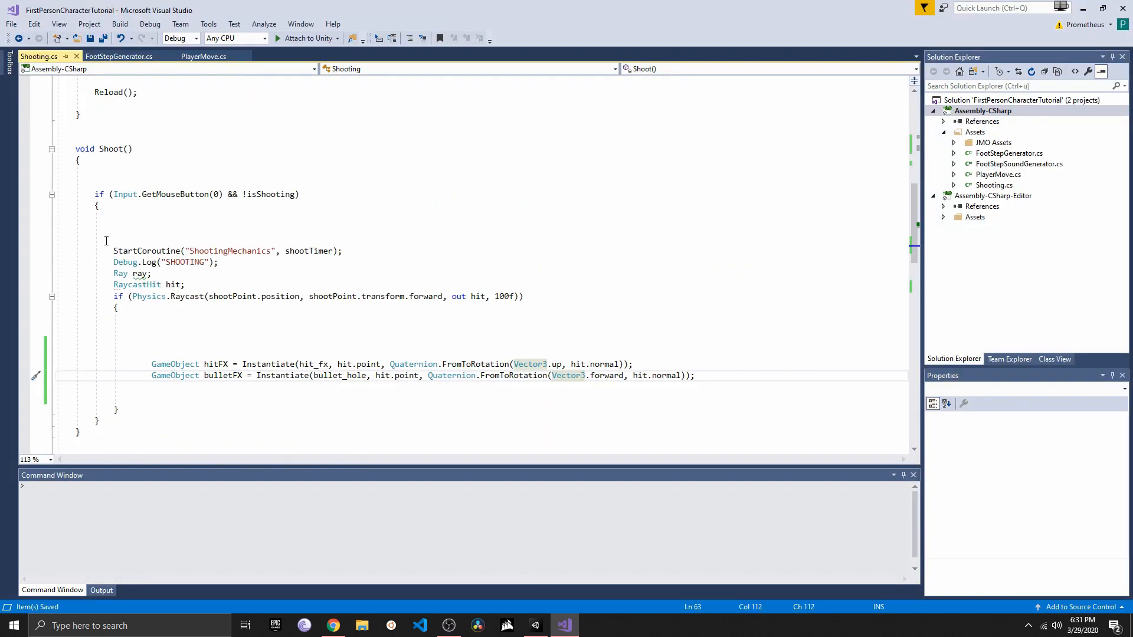
pyautogui.scroll(5, 106, 241)
pyautogui.scroll(-2, 106, 241)
pyautogui.scroll(2, 106, 241)
pyautogui.click(107, 228)
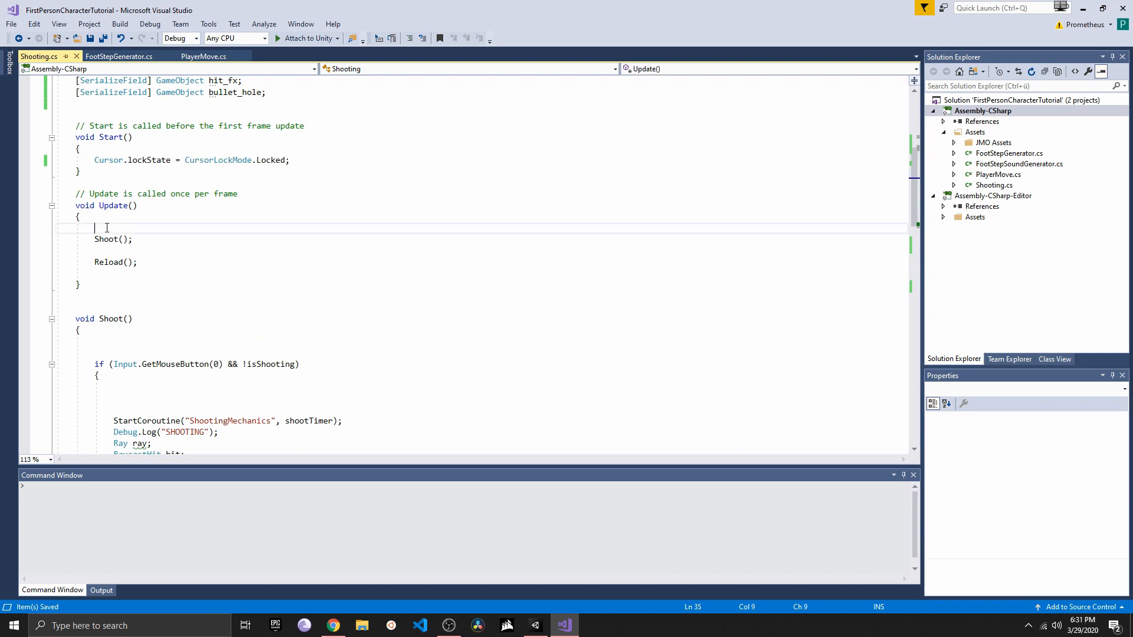
pyautogui.write('if(ma')
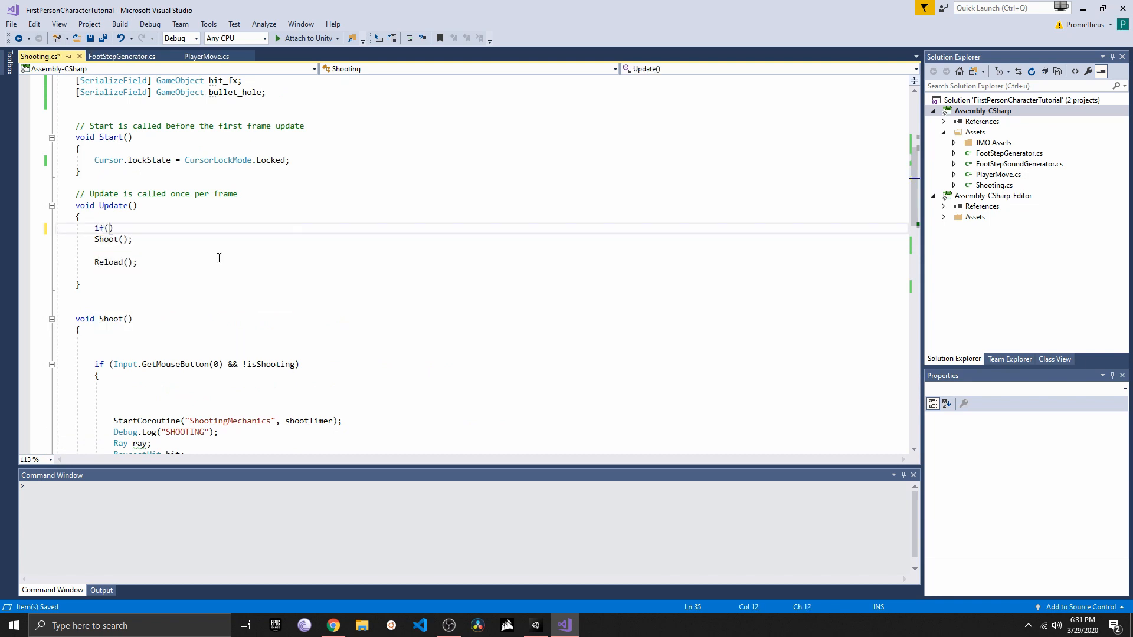
pyautogui.press('Tab')
pyautogui.write('> 0)')
# Indent the Shoot() call under the magazine condition and save the script
pyautogui.click(97, 239)
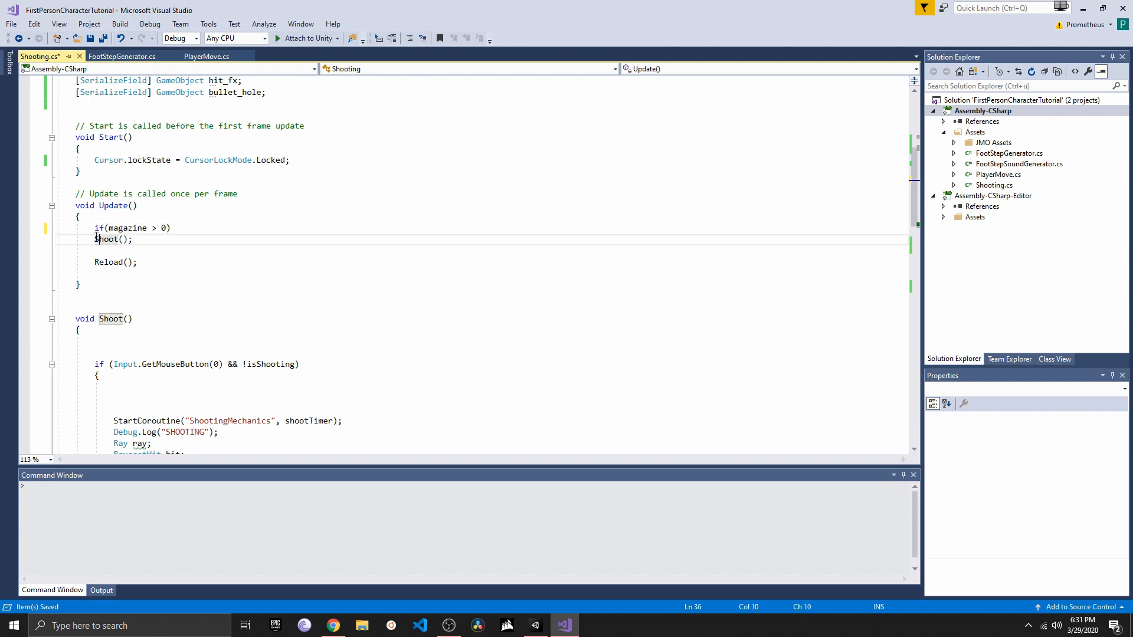
pyautogui.press('Tab')
pyautogui.hotkey('ctrl', 's')
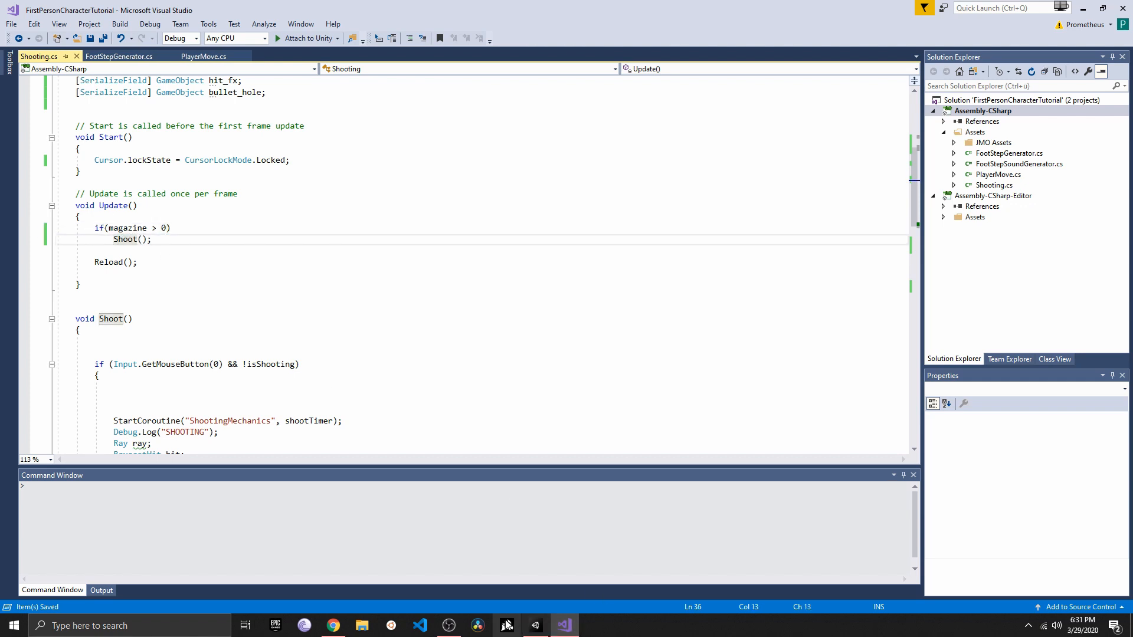
# Switch to Unity, run the scene, fire several shots at the ground, and release the cursor from the game
pyautogui.click(536, 626)
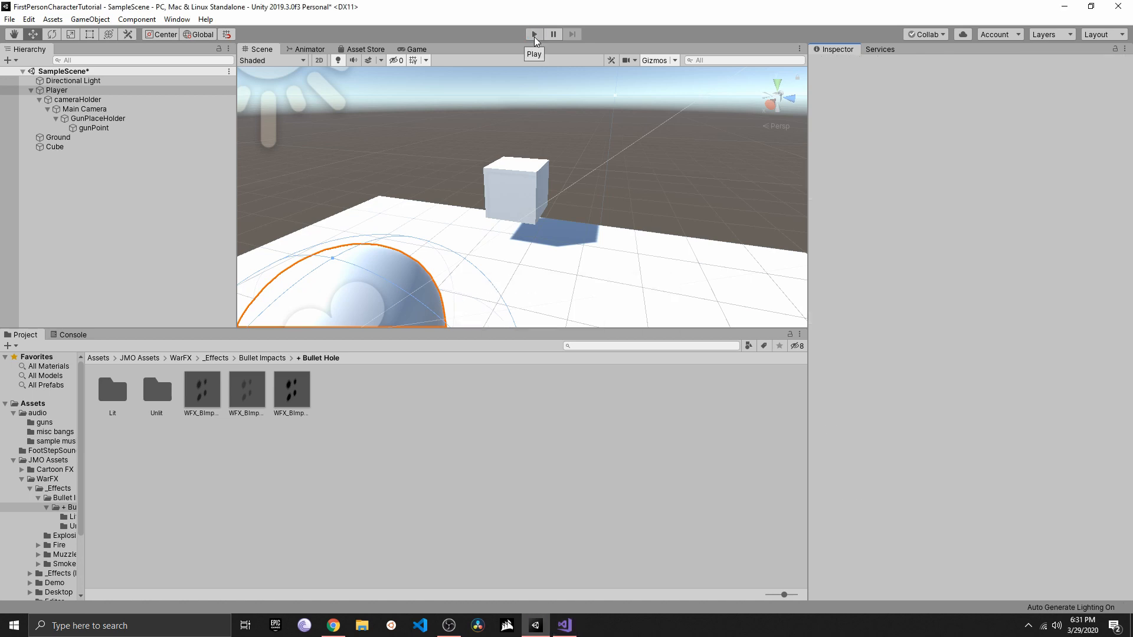
pyautogui.click(533, 36)
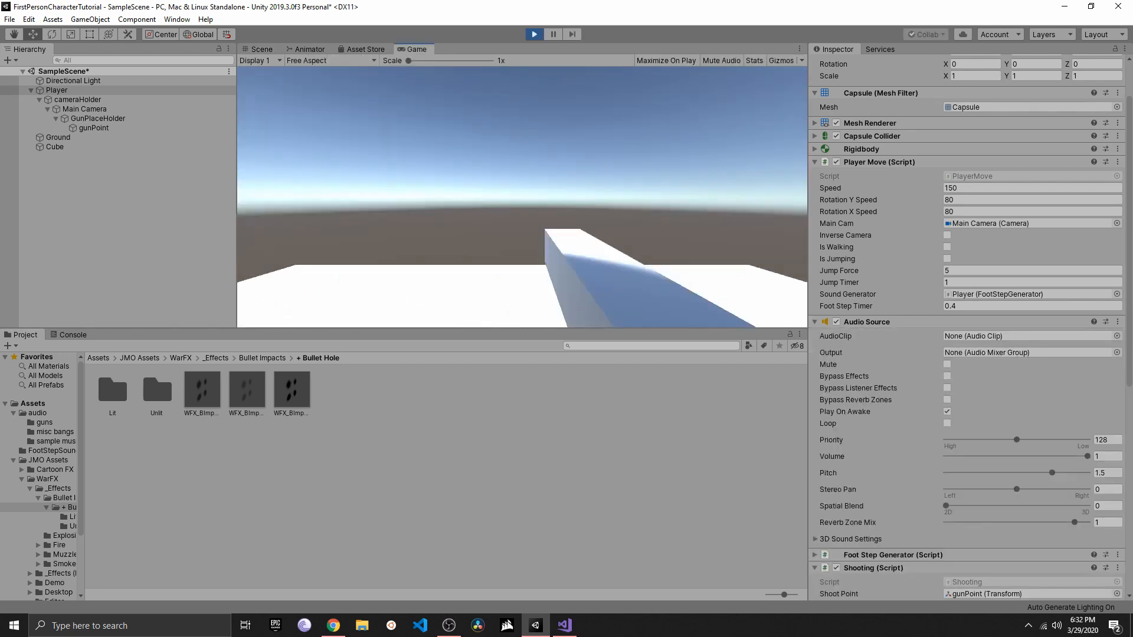
pyautogui.click(523, 198)
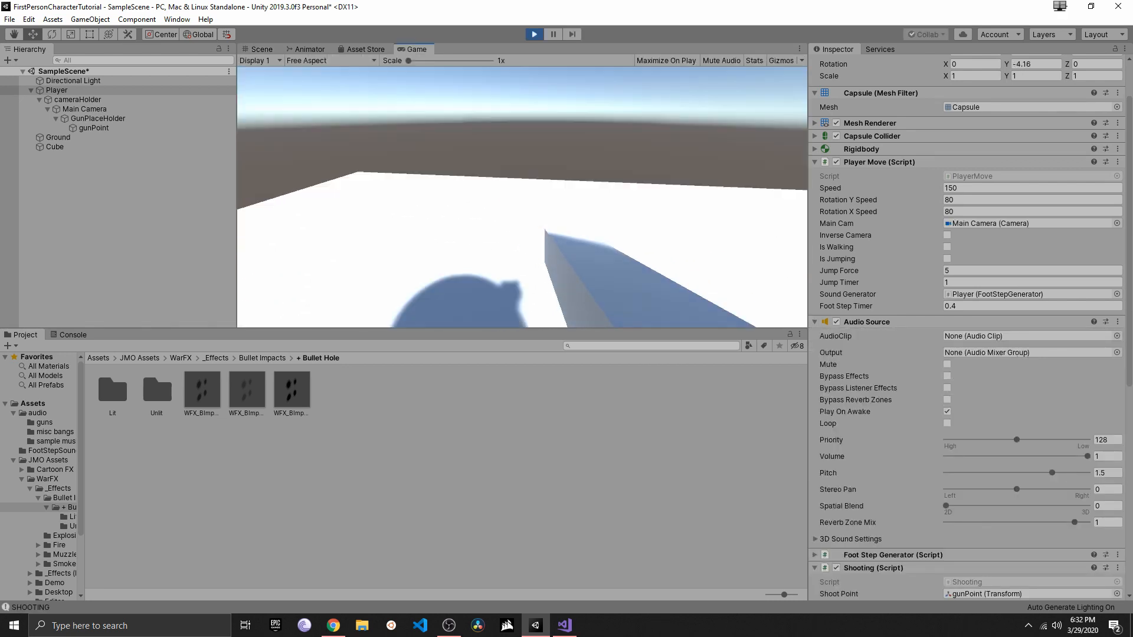
pyautogui.click(523, 198)
pyautogui.click(522, 197)
pyautogui.click(522, 197)
pyautogui.click(523, 198)
pyautogui.press('Escape')
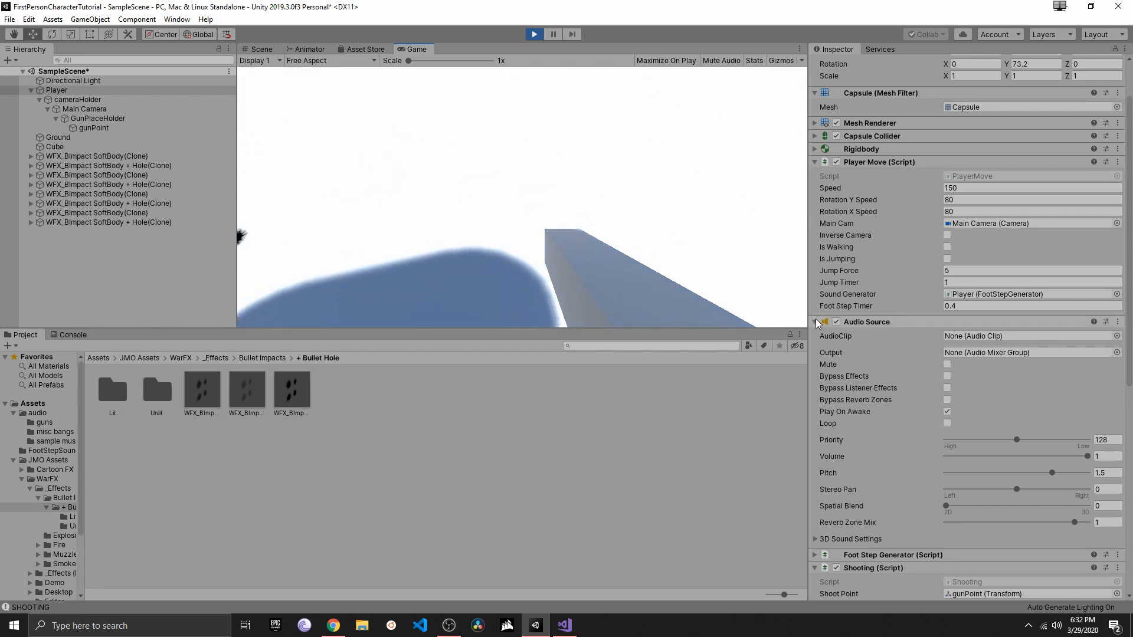
# Collapse the Player's first Audio Source component, and fire at the ground until the magazine is empty
pyautogui.click(816, 321)
pyautogui.click(711, 248)
pyautogui.click(522, 198)
pyautogui.click(522, 198)
pyautogui.click(522, 198)
pyautogui.click(522, 197)
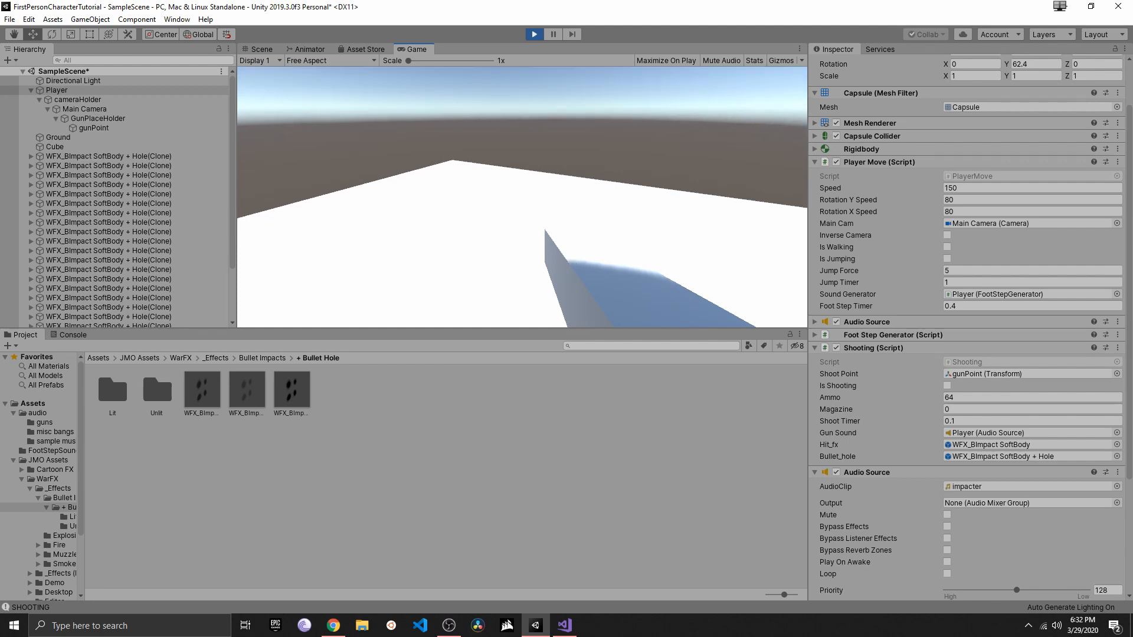
# Reload the gun and fire bursts across the ground while turning the player
pyautogui.press('r')
pyautogui.click(522, 198)
pyautogui.click(522, 198)
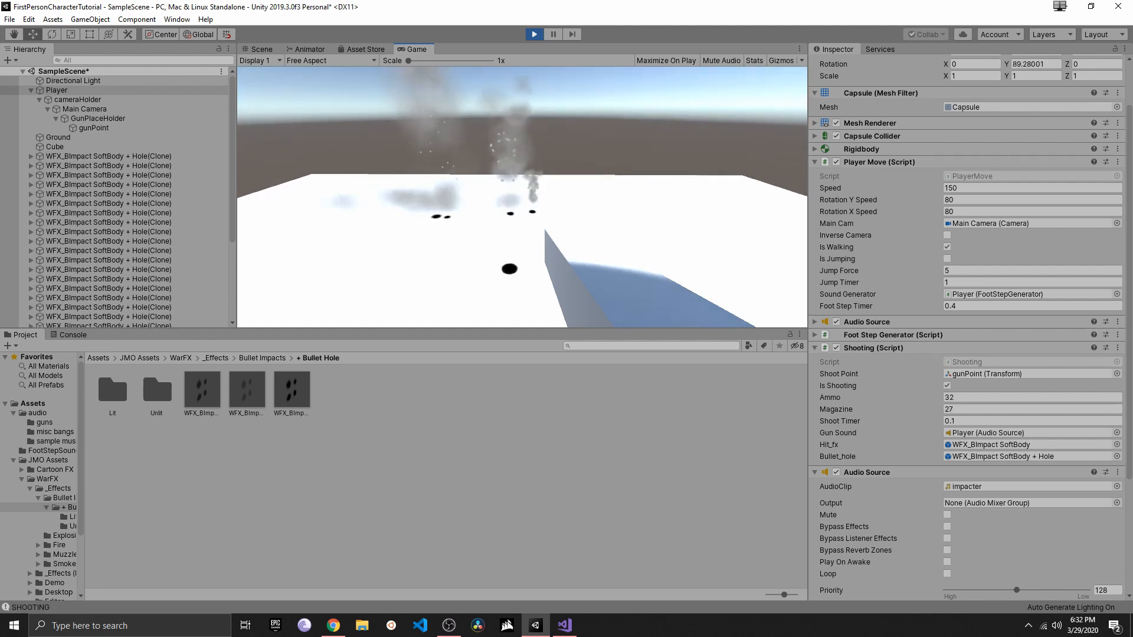
pyautogui.click(522, 197)
pyautogui.click(522, 197)
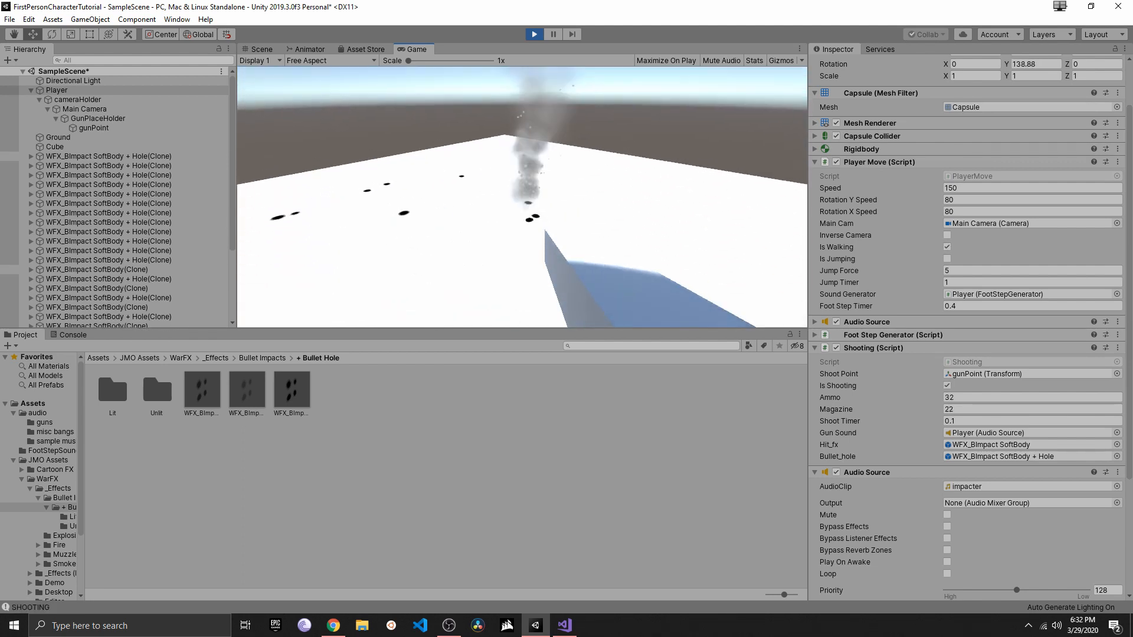
# Fire more shots while walking forward, and stop the scene
pyautogui.click(523, 197)
pyautogui.press('w')
pyautogui.click(523, 198)
pyautogui.click(523, 197)
pyautogui.press('Escape')
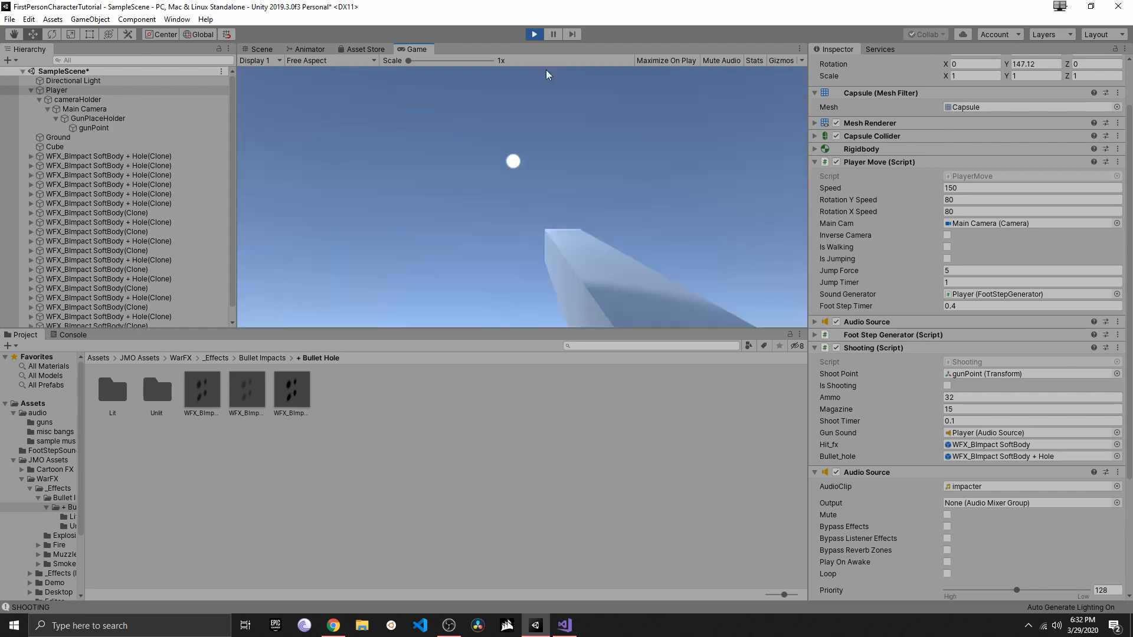
pyautogui.click(538, 34)
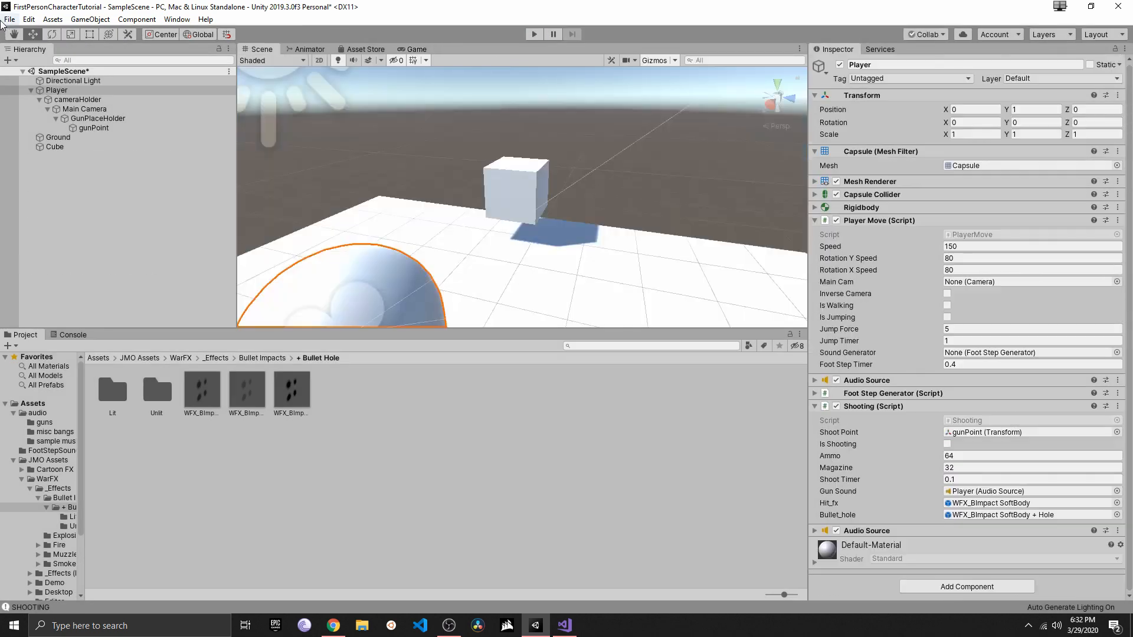
# Save the scene and the project
pyautogui.click(5, 20)
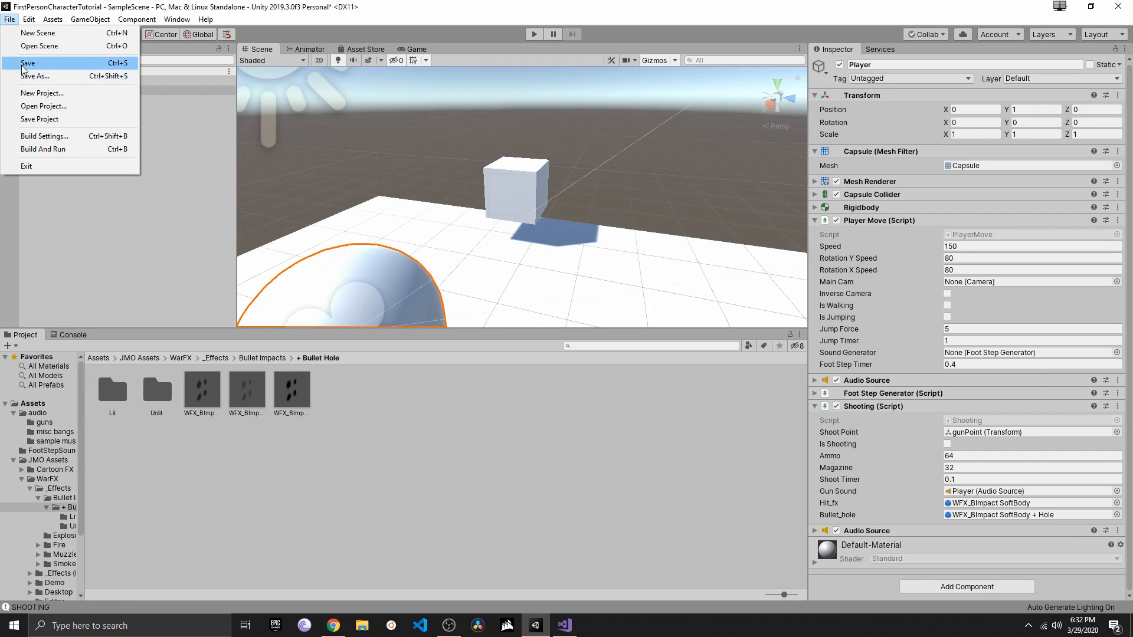
pyautogui.click(25, 62)
pyautogui.click(7, 19)
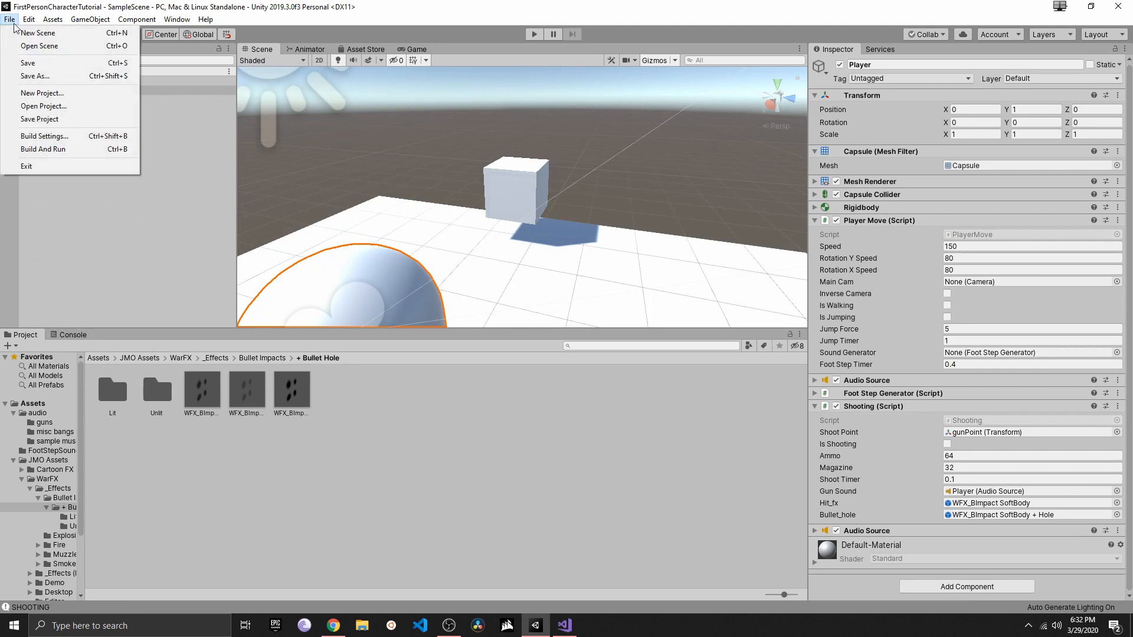
pyautogui.click(31, 120)
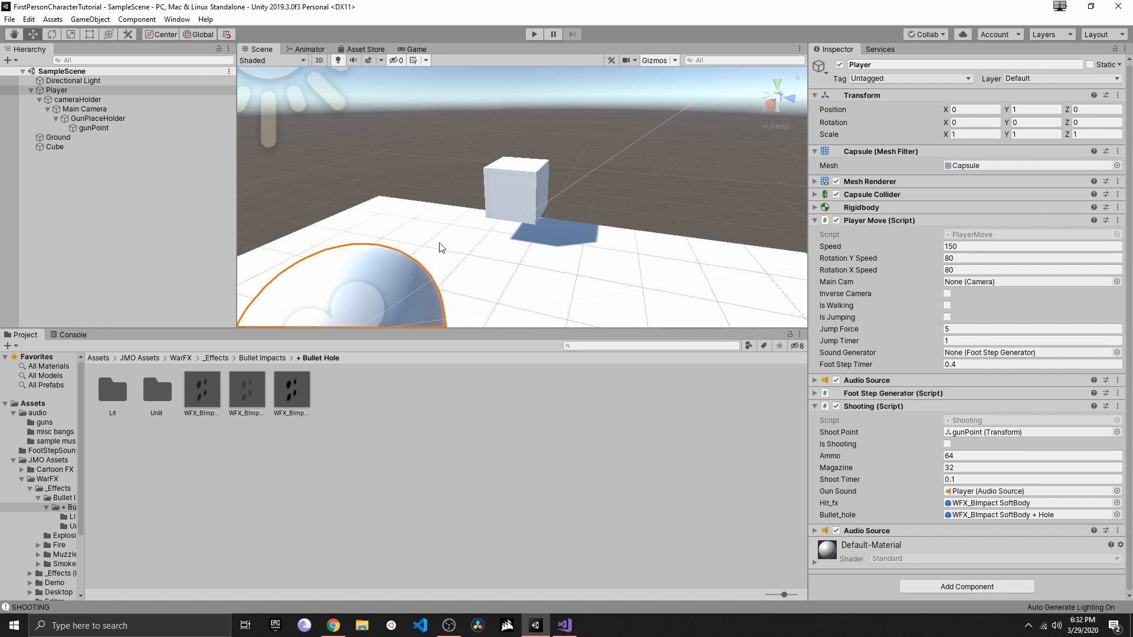
# Collapse the Player Move and Shooting components, and save the scene and the project again
pyautogui.click(815, 220)
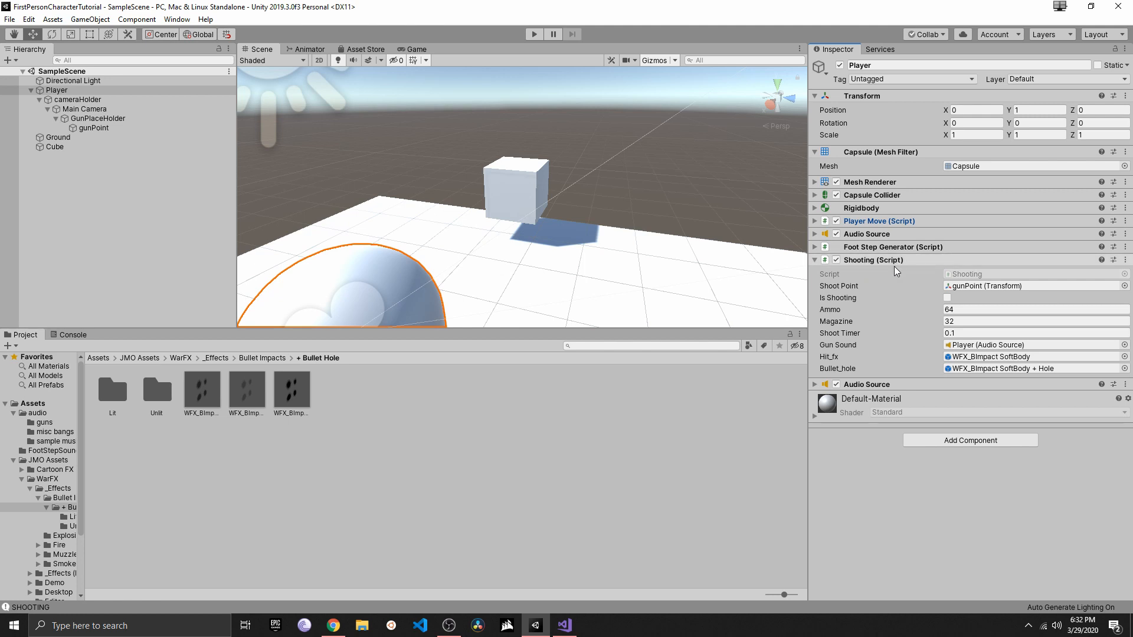
pyautogui.click(816, 261)
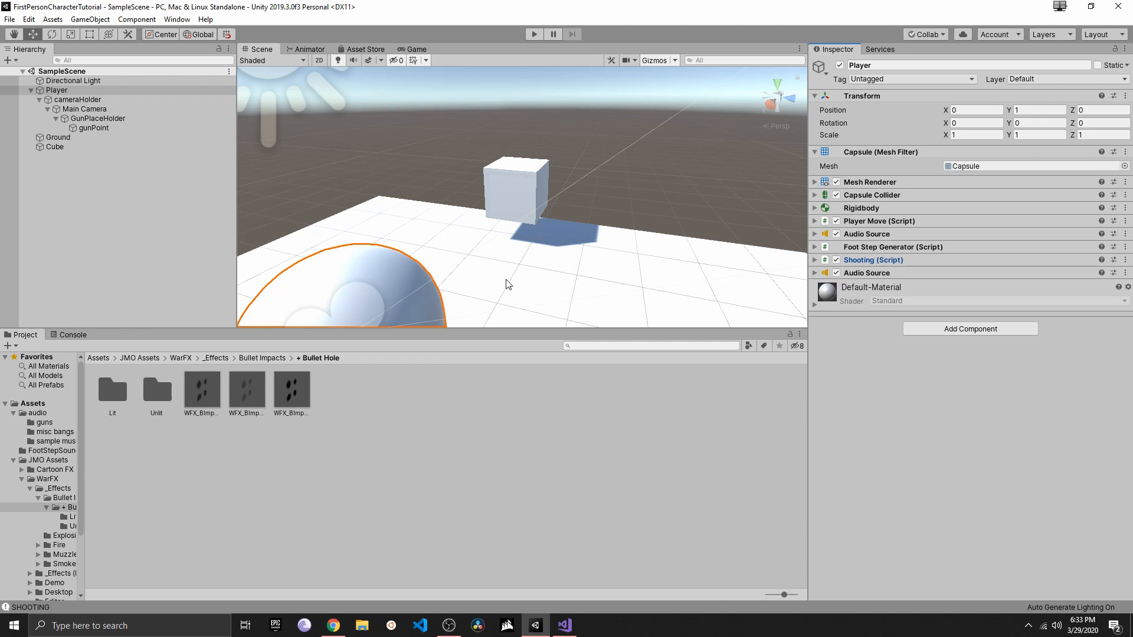
pyautogui.click(9, 19)
pyautogui.click(25, 63)
pyautogui.click(9, 20)
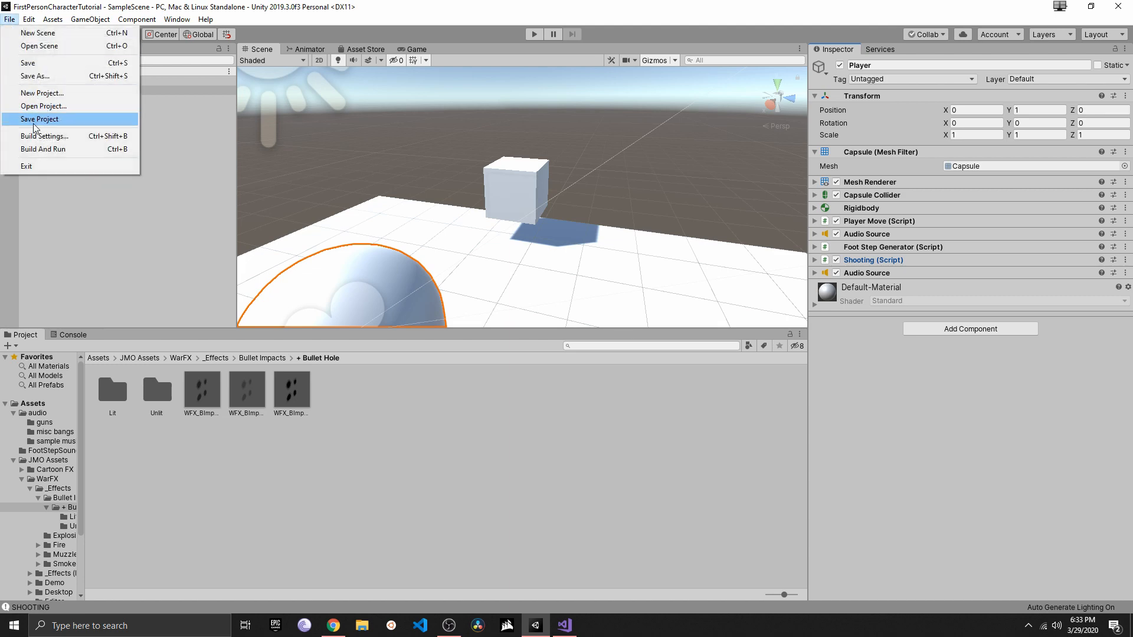